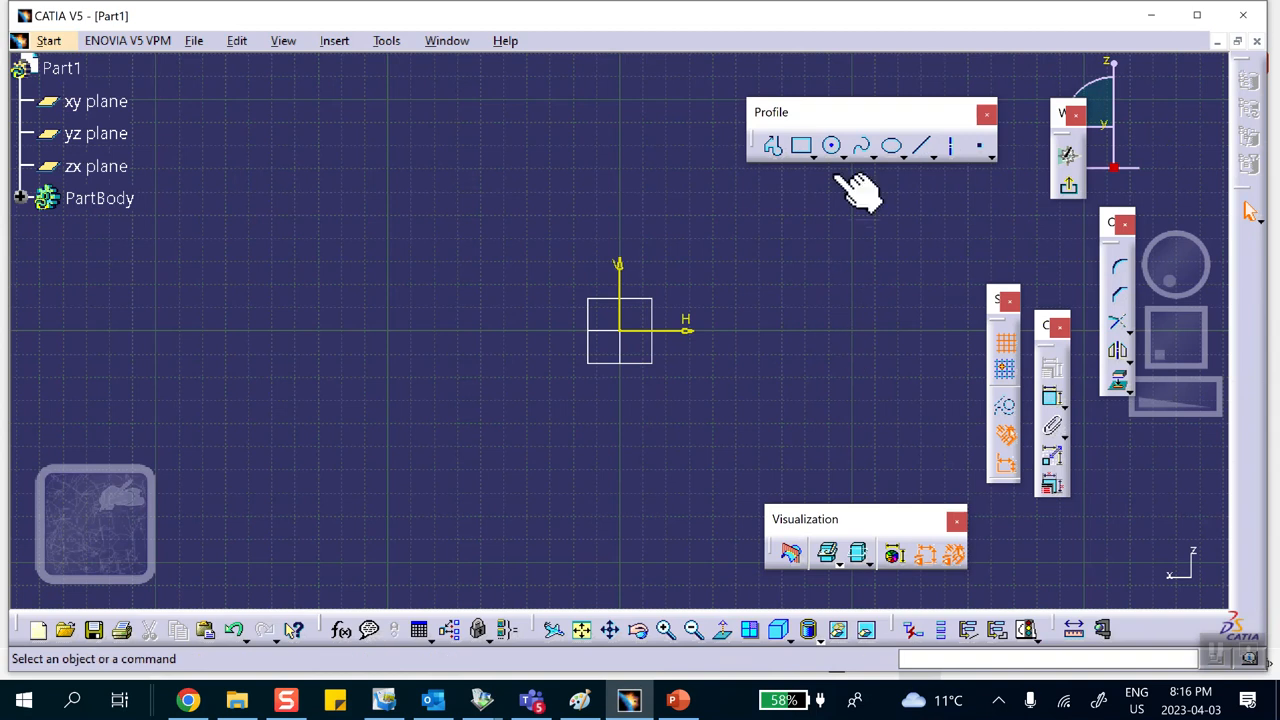
Step: Sketch a centered rectangle at the origin about 1.5 in wide and 2.1 in tall
{"action": "left_click", "coordinate": [813, 155]}
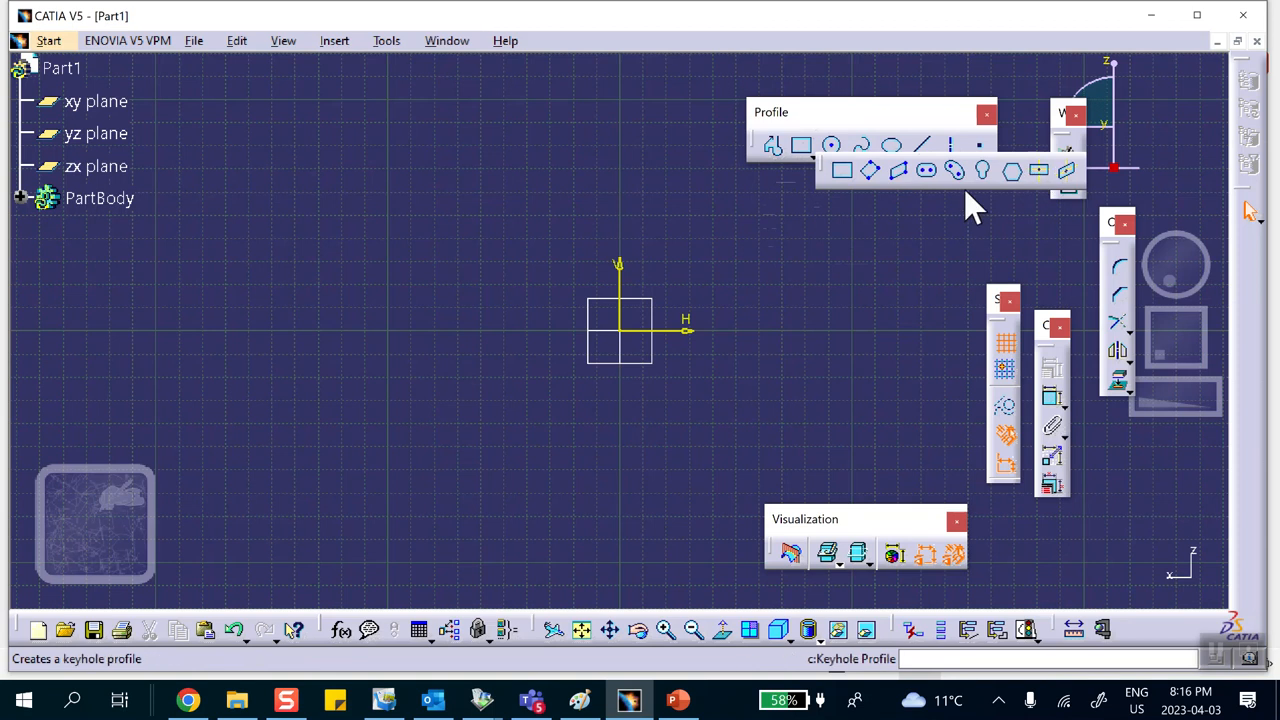
{"action": "left_click", "coordinate": [1039, 171]}
{"action": "left_click", "coordinate": [622, 326]}
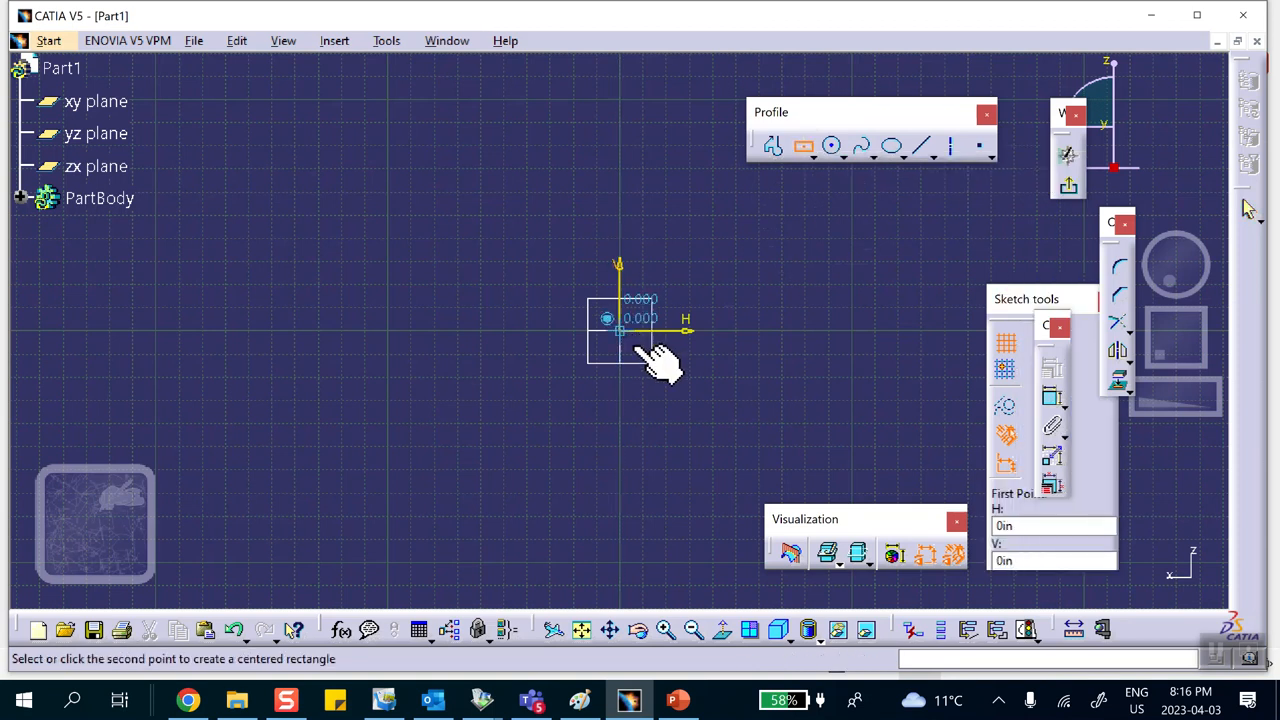
{"action": "left_click", "coordinate": [681, 403]}
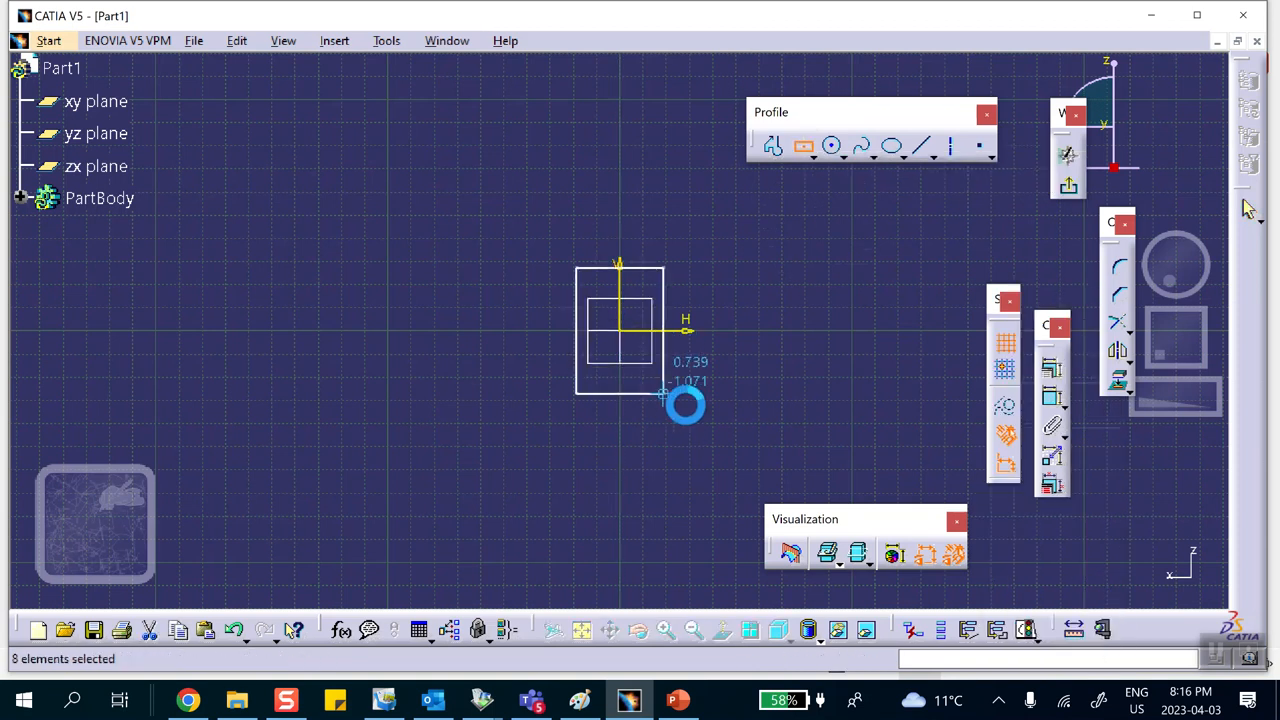
Step: Add dimensions to the rectangle's top edge and right edge
{"action": "left_click", "coordinate": [1051, 397]}
{"action": "left_click", "coordinate": [662, 258]}
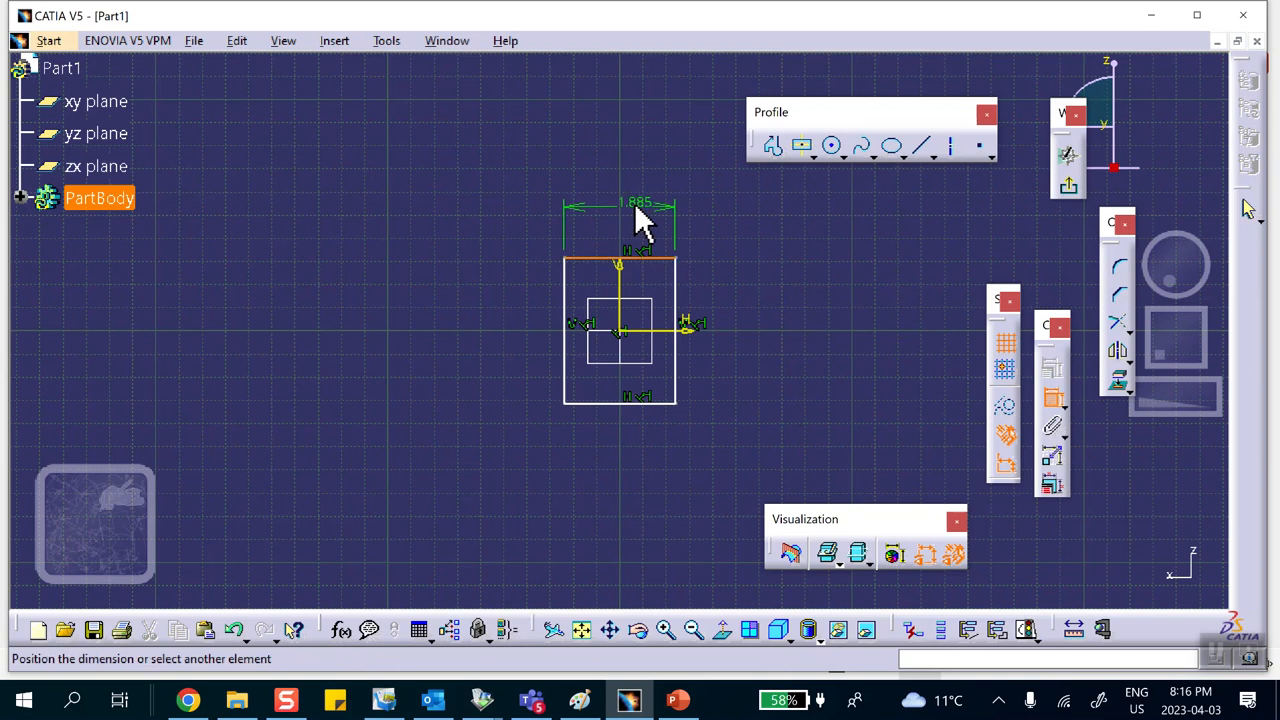
{"action": "left_click", "coordinate": [640, 215]}
{"action": "left_click", "coordinate": [684, 302]}
{"action": "left_click", "coordinate": [748, 323]}
Step: Set both the rectangle's height and width dimensions to 1 in
{"action": "double_click", "coordinate": [743, 300]}
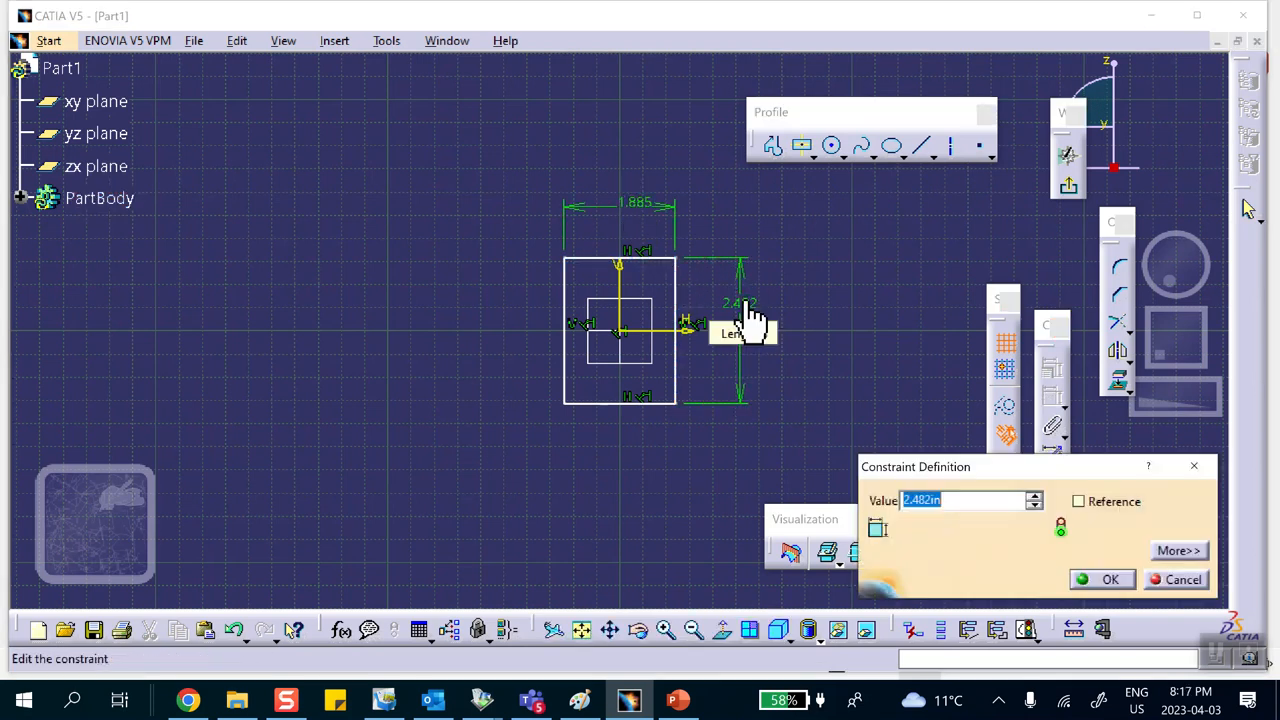
{"action": "type", "text": "1"}
{"action": "left_click", "coordinate": [1116, 583]}
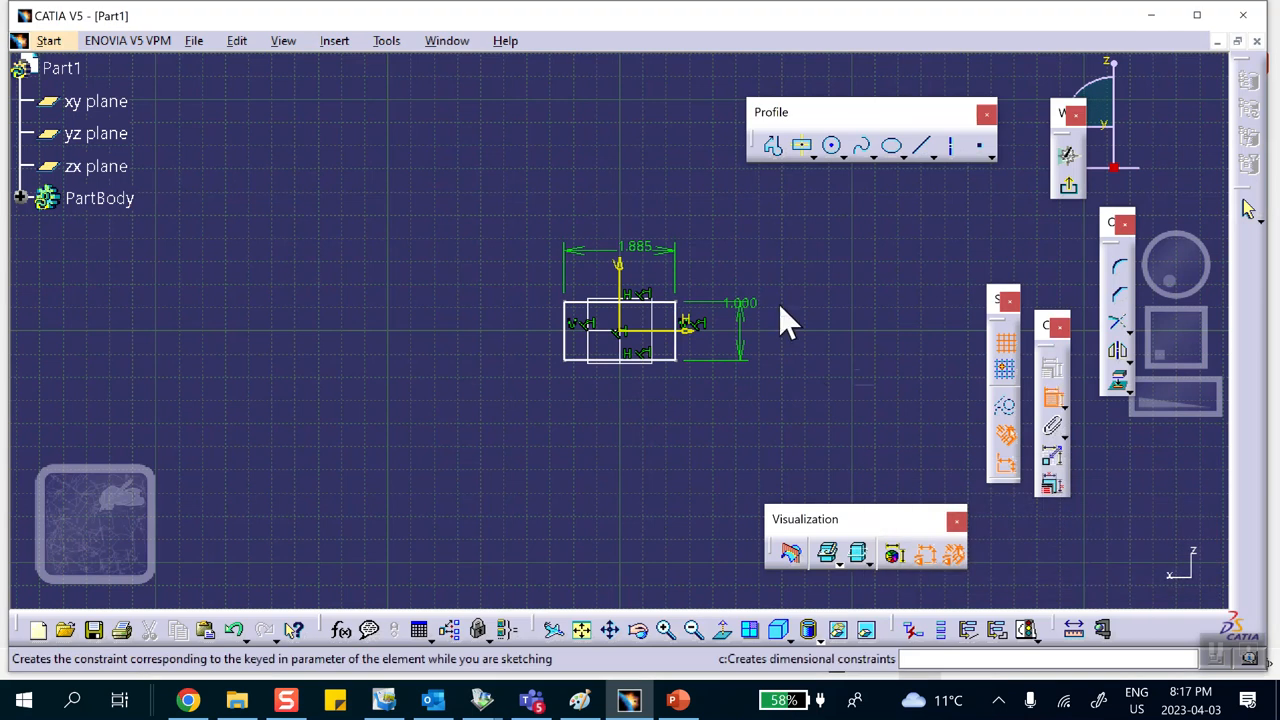
{"action": "double_click", "coordinate": [630, 258]}
{"action": "type", "text": "1"}
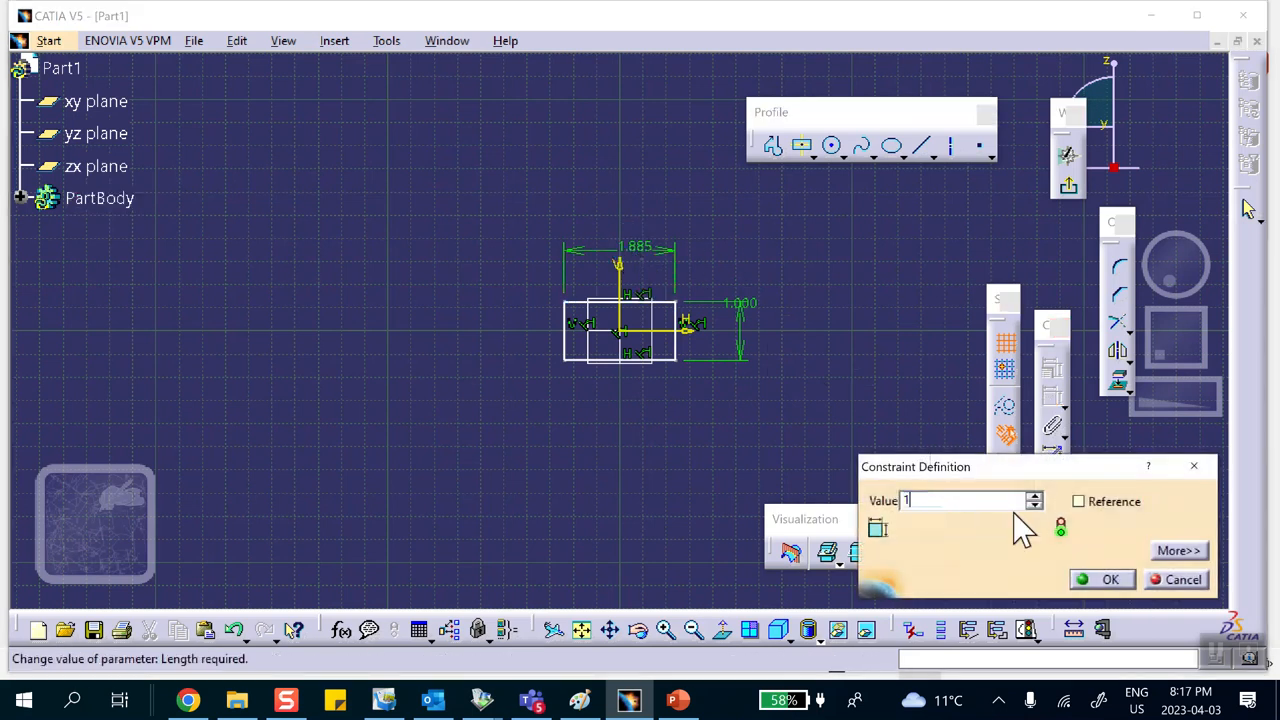
{"action": "left_click", "coordinate": [1103, 582]}
Step: Exit the sketcher and pad the square sketch to a length of 20 in
{"action": "left_click", "coordinate": [1068, 186]}
{"action": "middle_click_drag", "start_coordinate": [723, 217], "coordinate": [421, 171]}
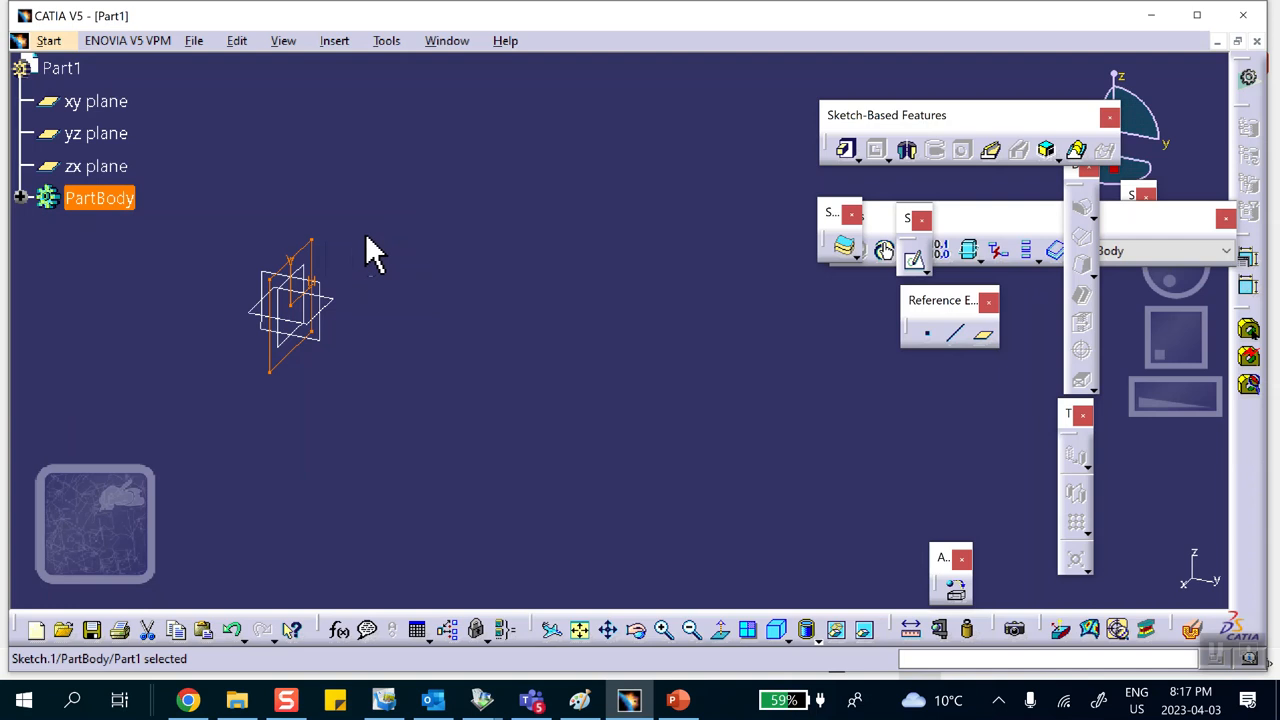
{"action": "middle_click_drag", "start_coordinate": [481, 290], "coordinate": [597, 265]}
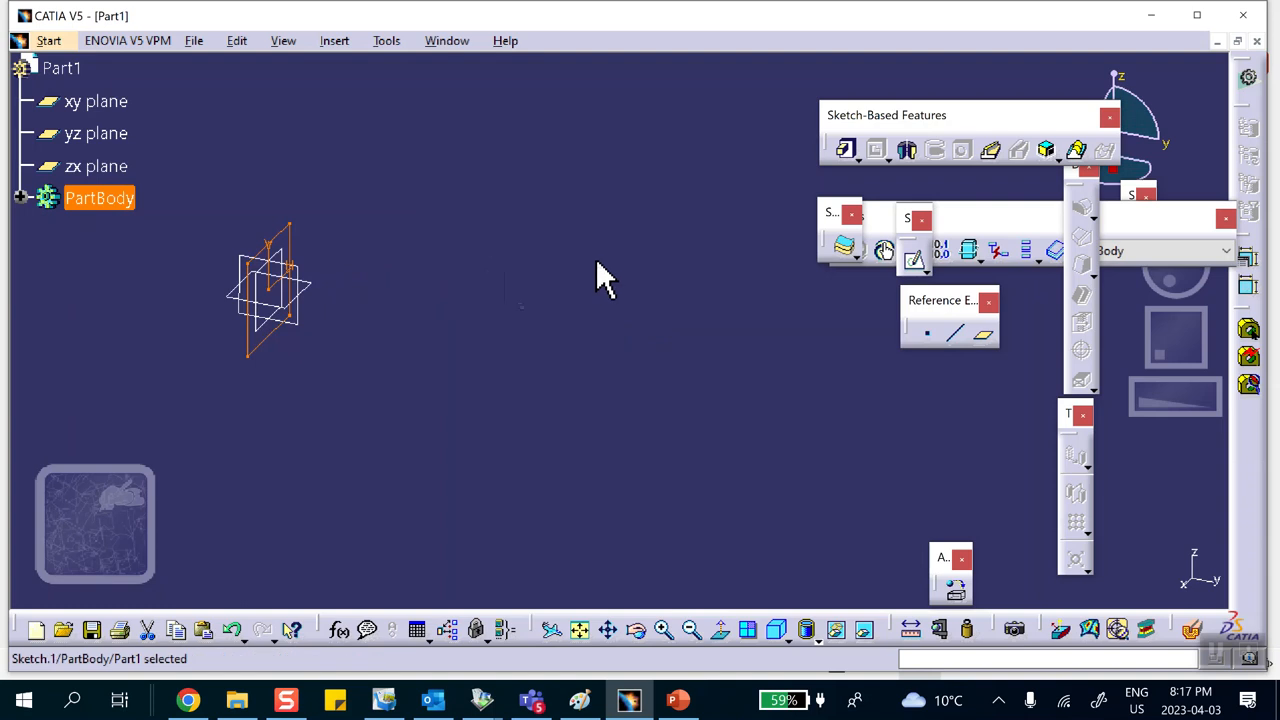
{"action": "left_click", "coordinate": [846, 149]}
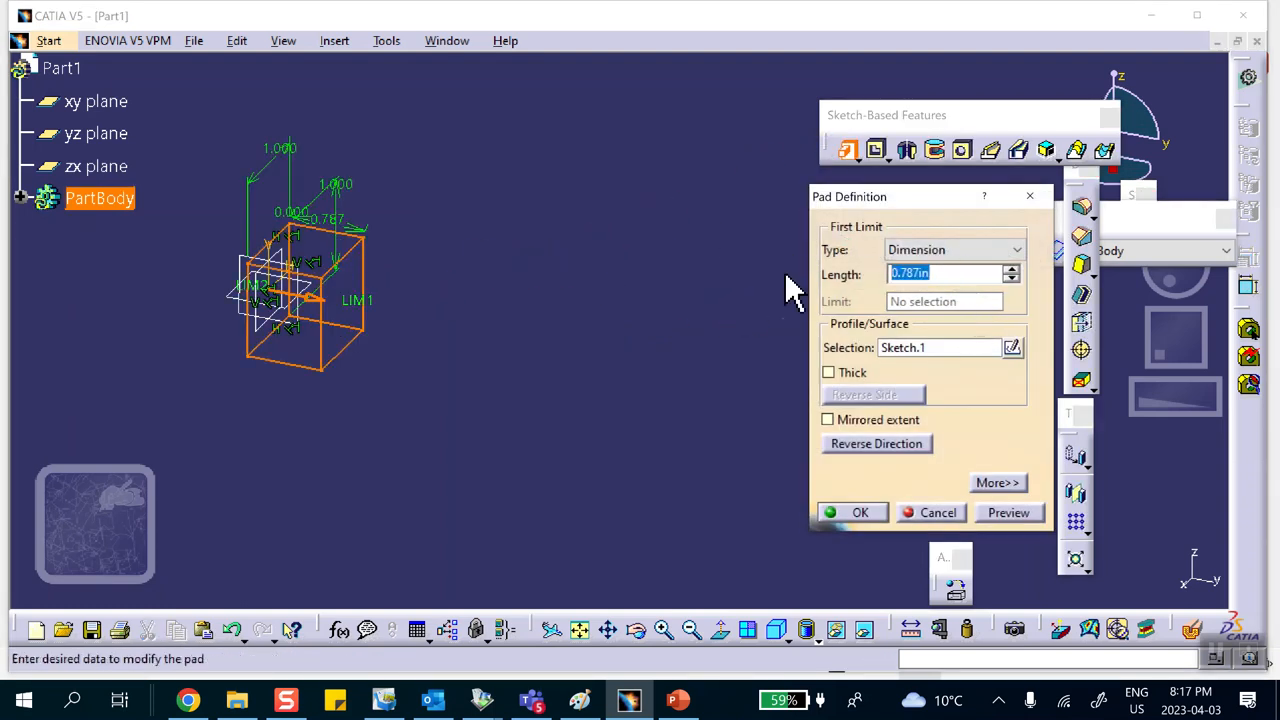
{"action": "type", "text": "20"}
{"action": "left_click", "coordinate": [860, 513]}
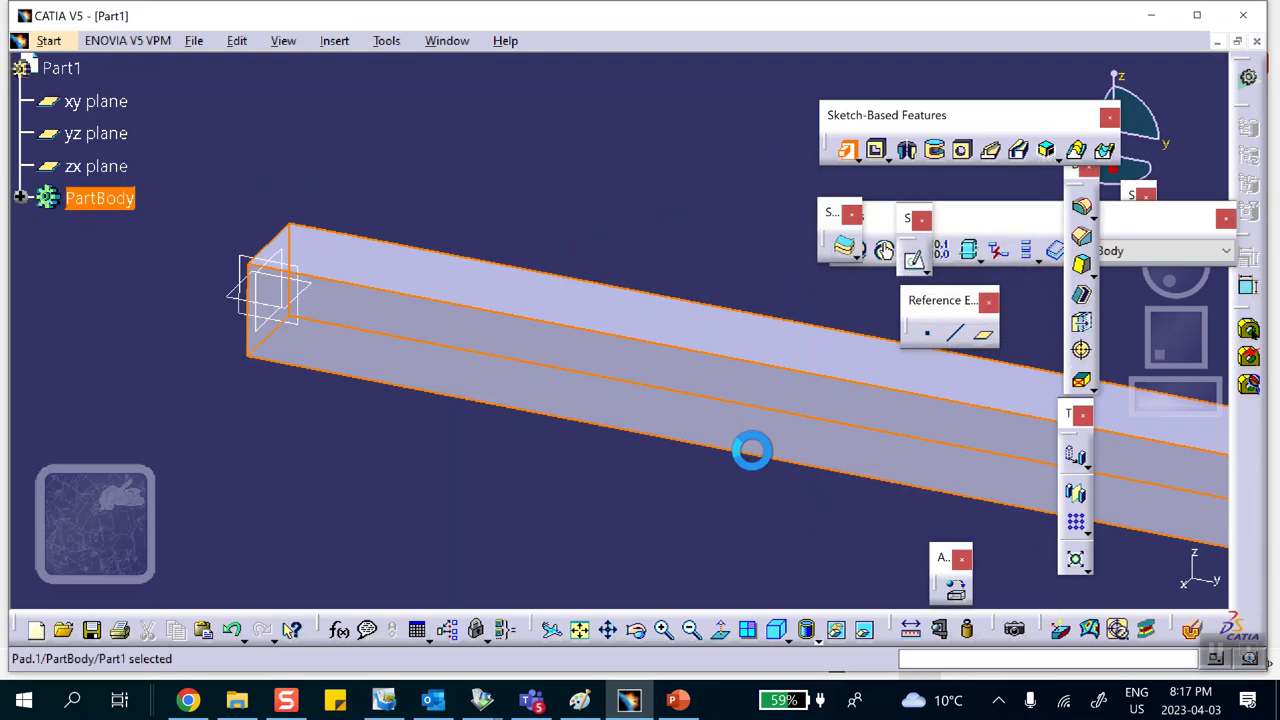
Step: Apply Steel from the Metal material library to Part1
{"action": "middle_click_drag", "start_coordinate": [677, 229], "coordinate": [457, 244]}
{"action": "middle_click_drag", "start_coordinate": [518, 274], "coordinate": [514, 212]}
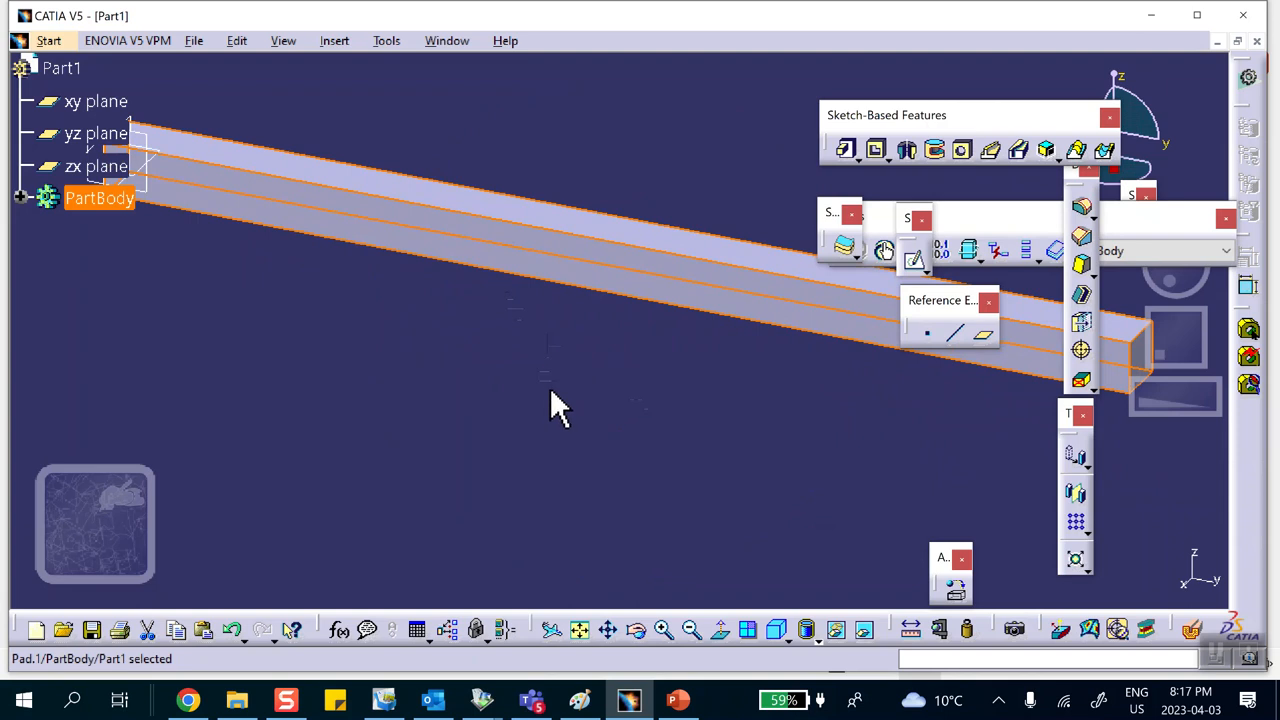
{"action": "left_click", "coordinate": [955, 590]}
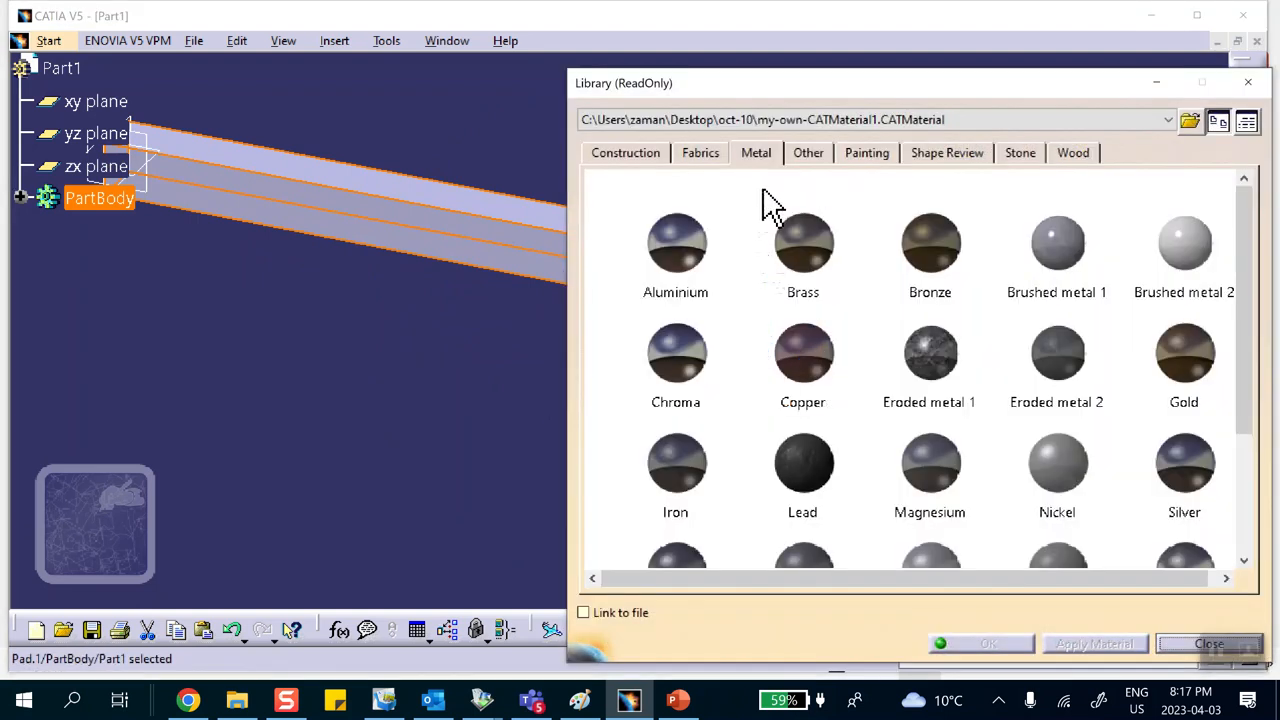
{"action": "left_click", "coordinate": [764, 160]}
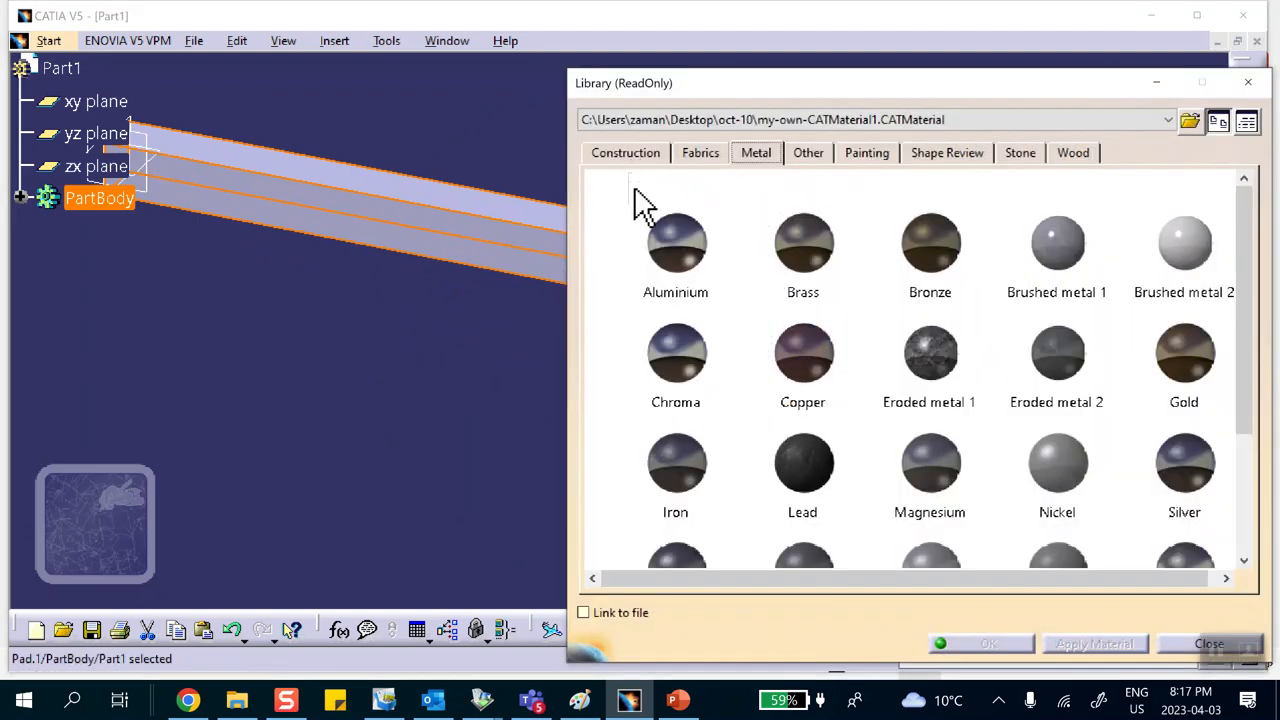
{"action": "scroll", "coordinate": [677, 249], "scroll_direction": "down", "scroll_amount": 3}
{"action": "left_click", "coordinate": [685, 314]}
{"action": "left_click", "coordinate": [61, 68]}
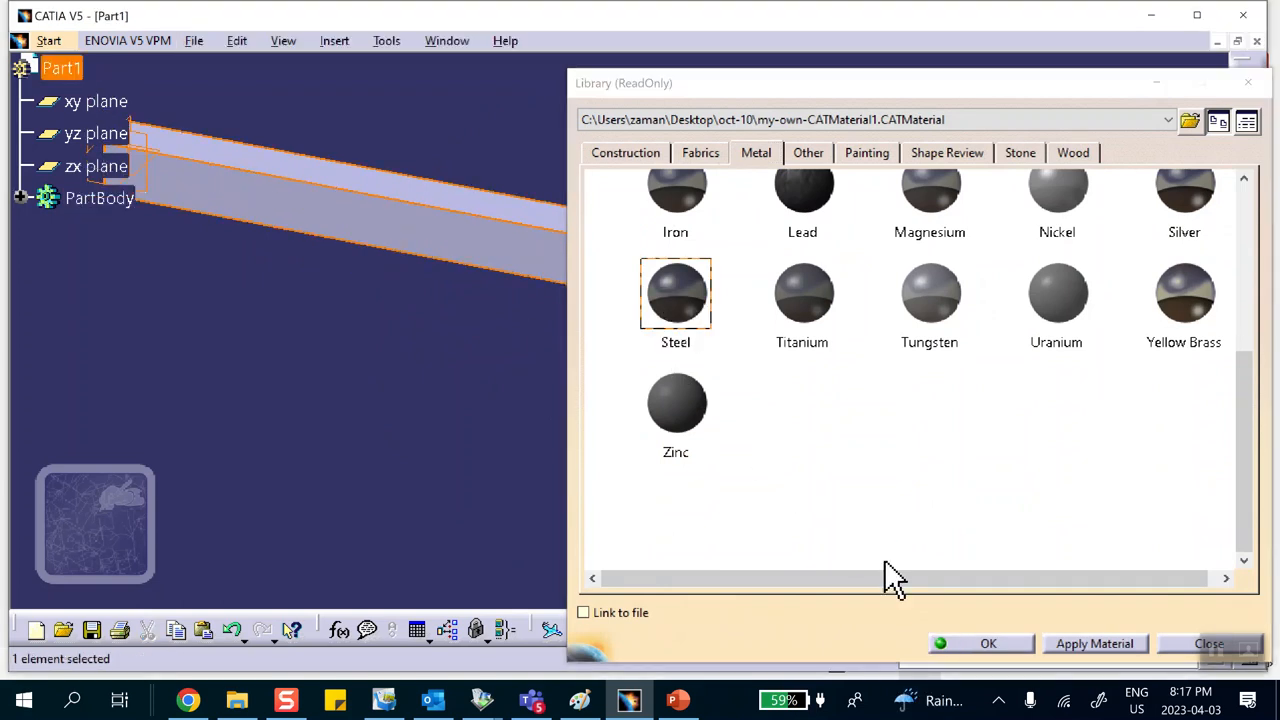
{"action": "left_click", "coordinate": [984, 644]}
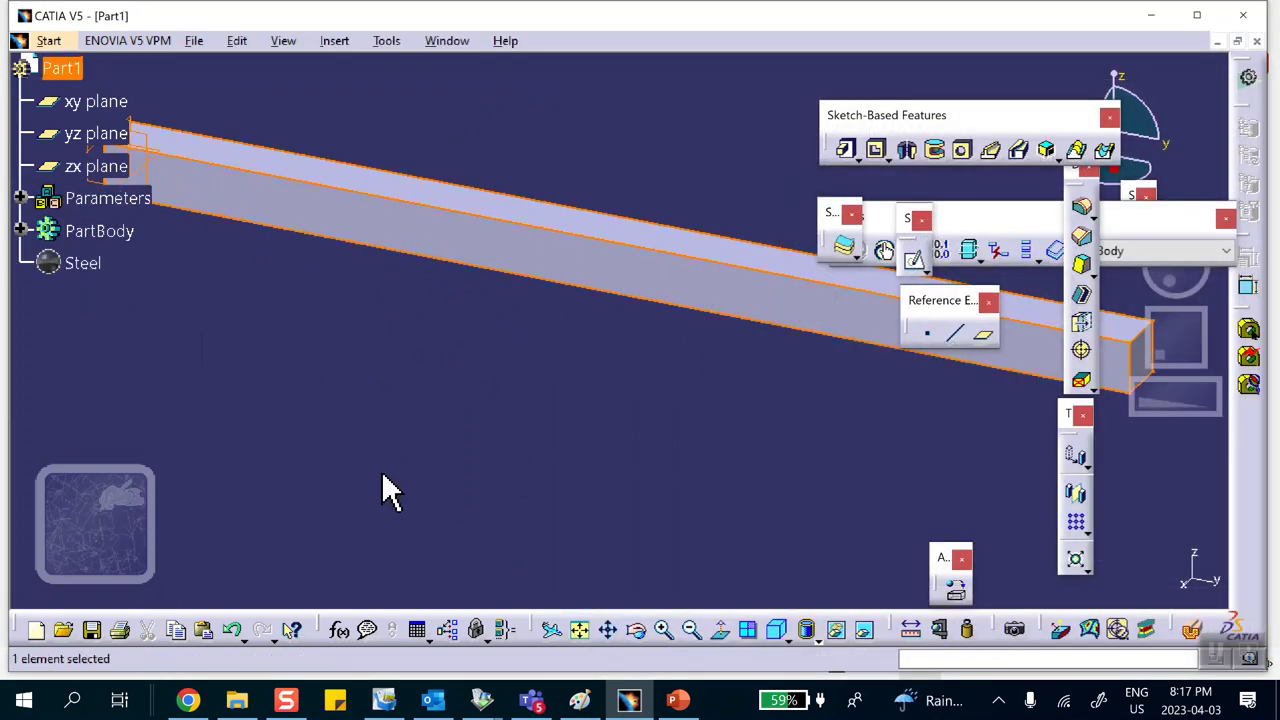
Step: Switch to PowerPoint to review the beam problem slide, then return
{"action": "left_click", "coordinate": [678, 700]}
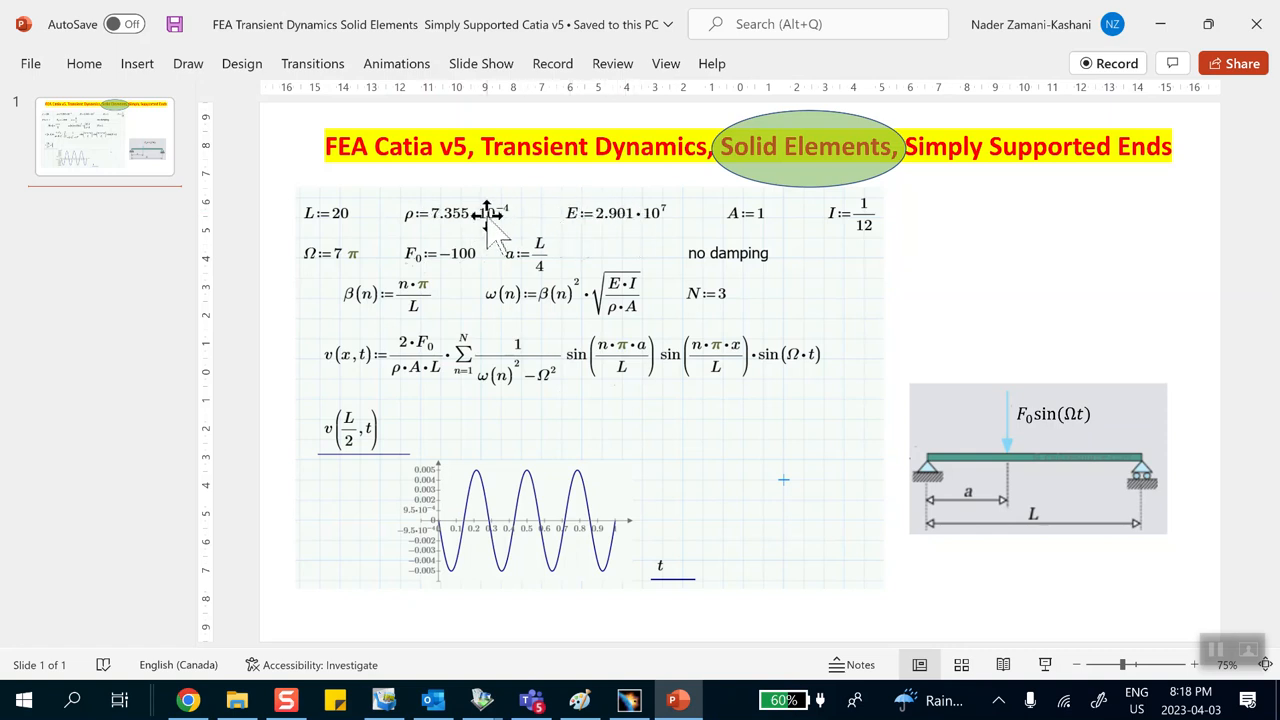
{"action": "left_click", "coordinate": [1160, 23]}
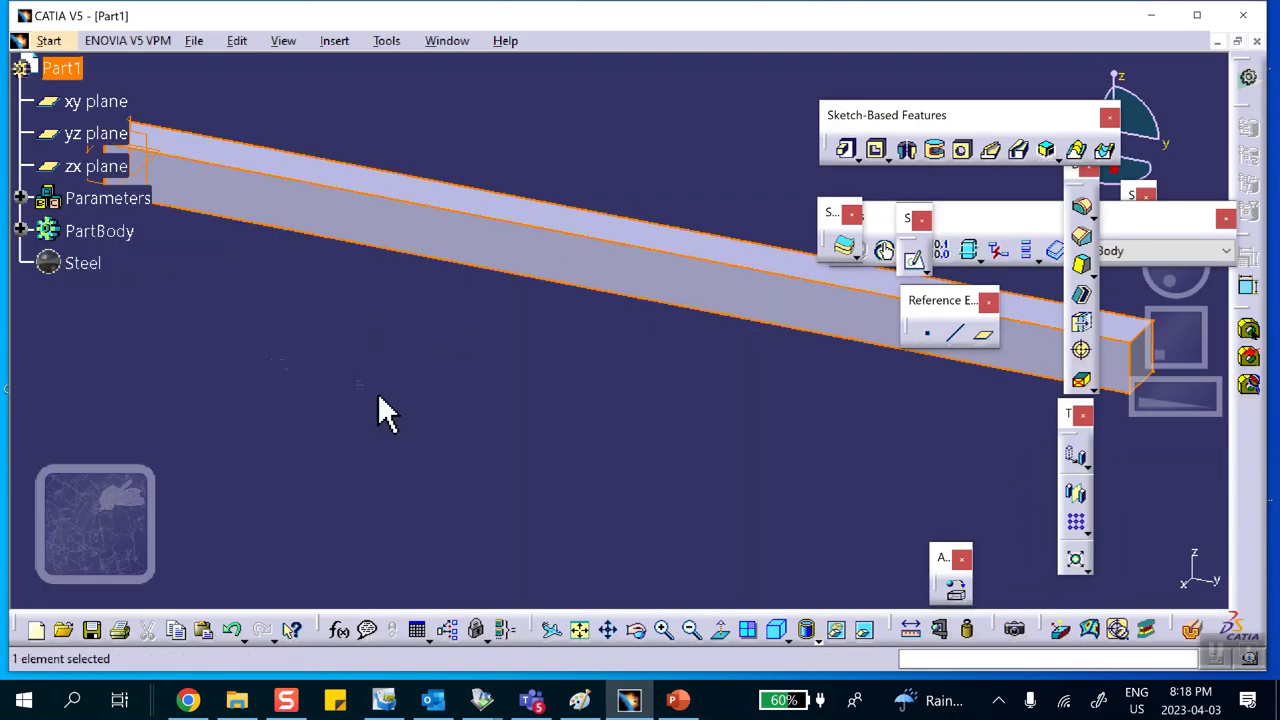
Step: Open the Generative Structural Analysis workbench and start a Static Analysis case
{"action": "middle_click_drag", "start_coordinate": [452, 377], "coordinate": [480, 400]}
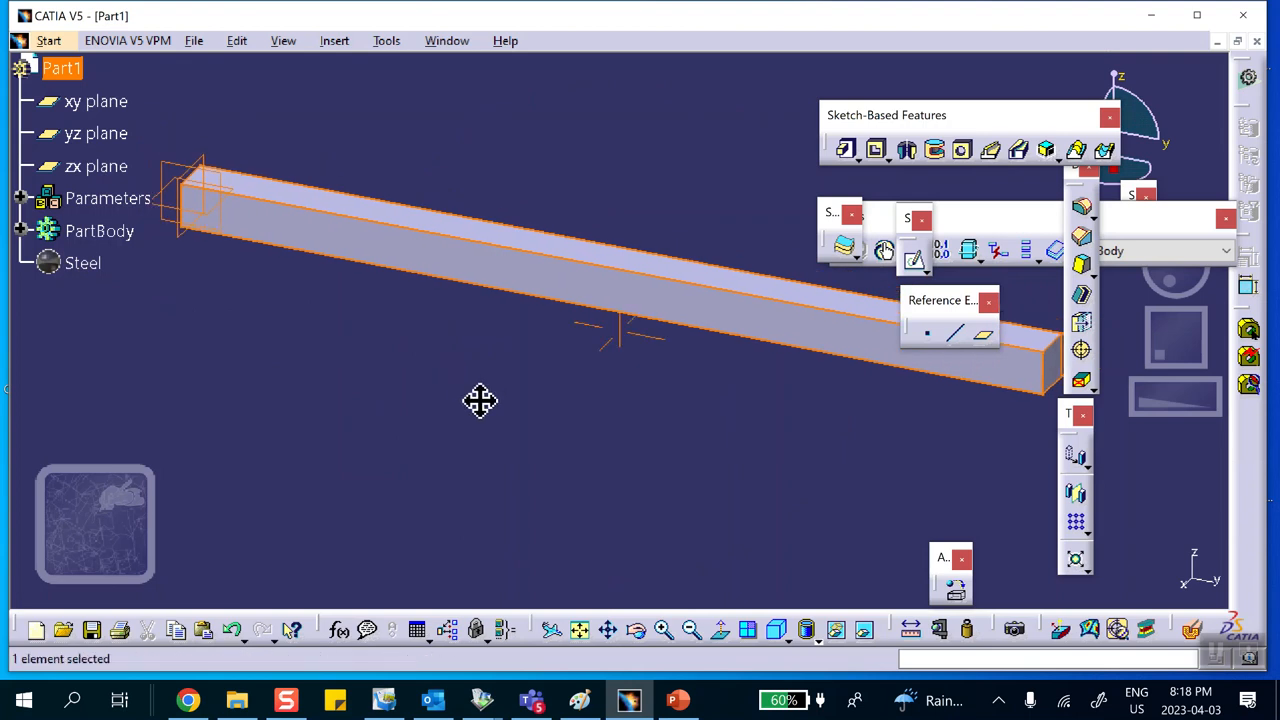
{"action": "left_click", "coordinate": [52, 41]}
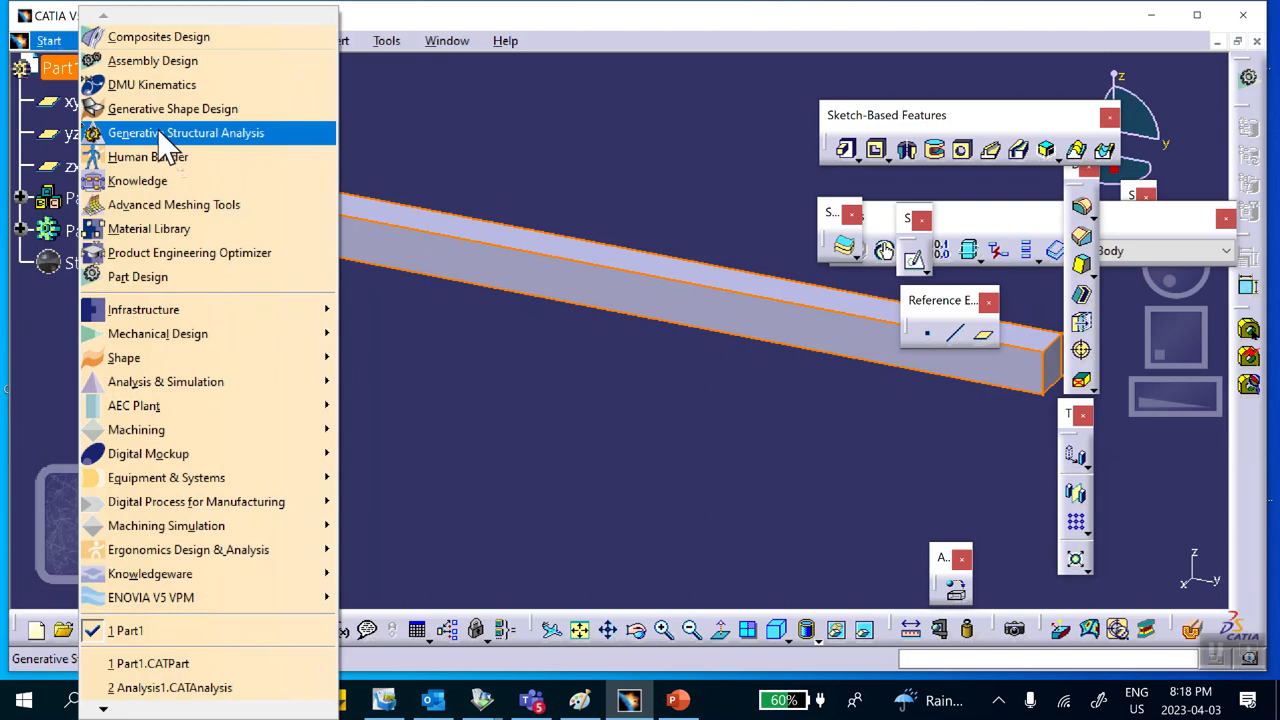
{"action": "left_click", "coordinate": [131, 137]}
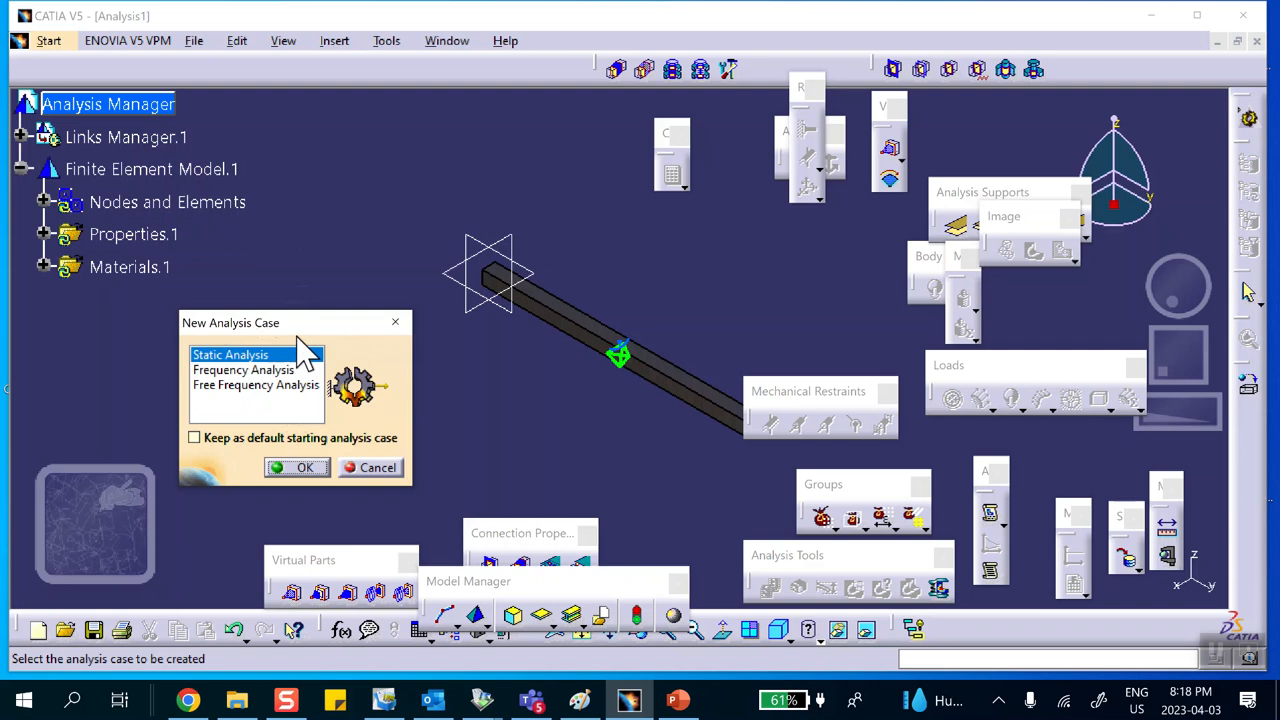
{"action": "left_click", "coordinate": [303, 468]}
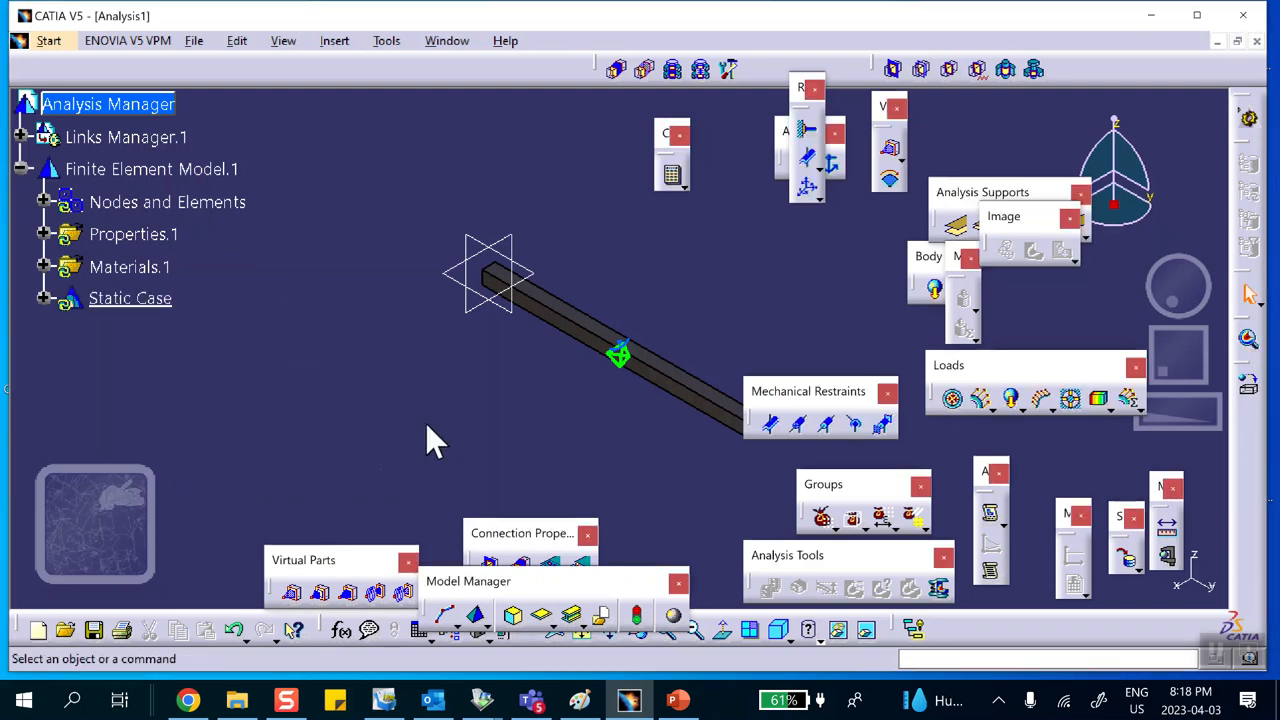
Step: Turn on mesh visualization for Nodes and Elements, accepting the mesh update
{"action": "middle_click_drag", "start_coordinate": [366, 434], "coordinate": [377, 365]}
{"action": "right_click", "coordinate": [160, 212]}
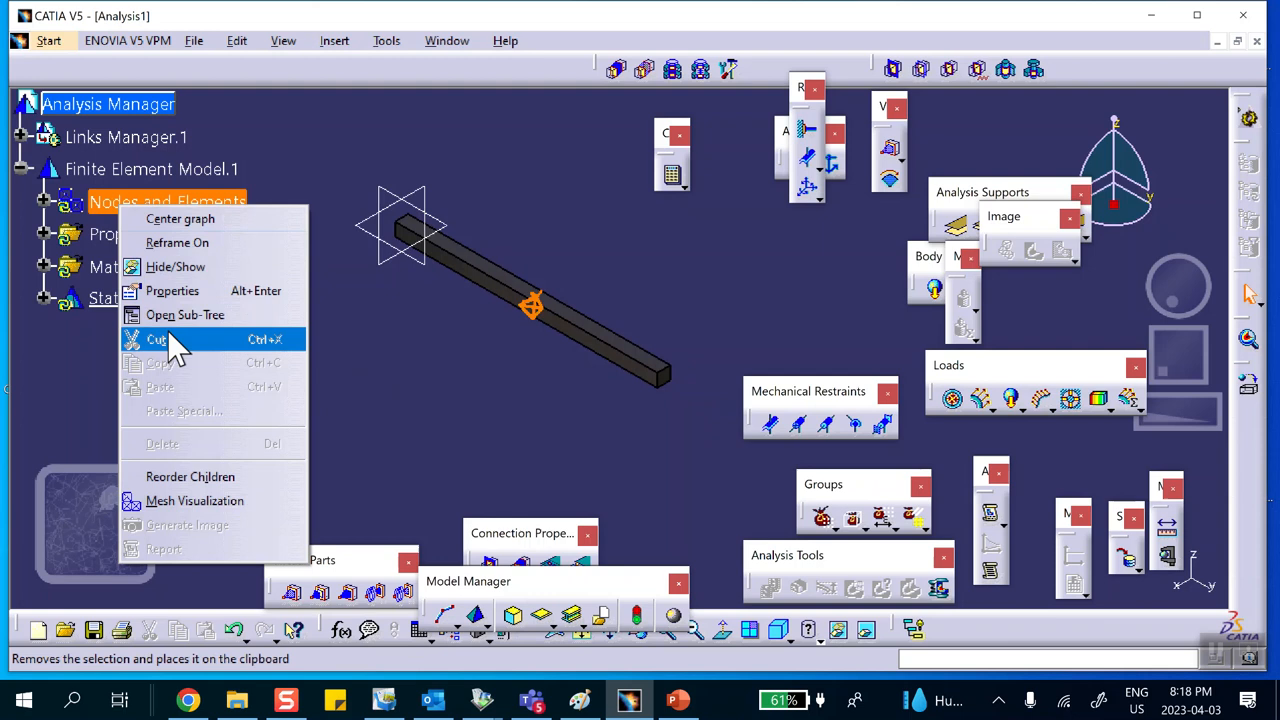
{"action": "left_click", "coordinate": [192, 501]}
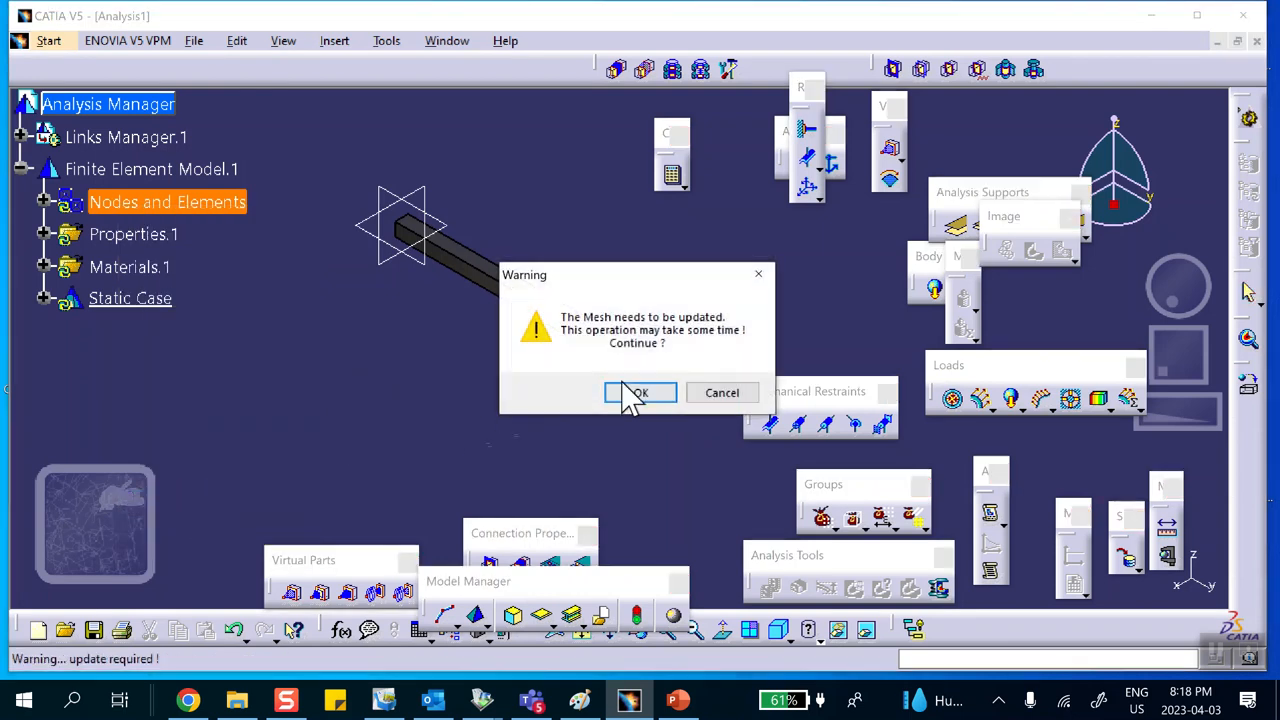
{"action": "left_click", "coordinate": [636, 394]}
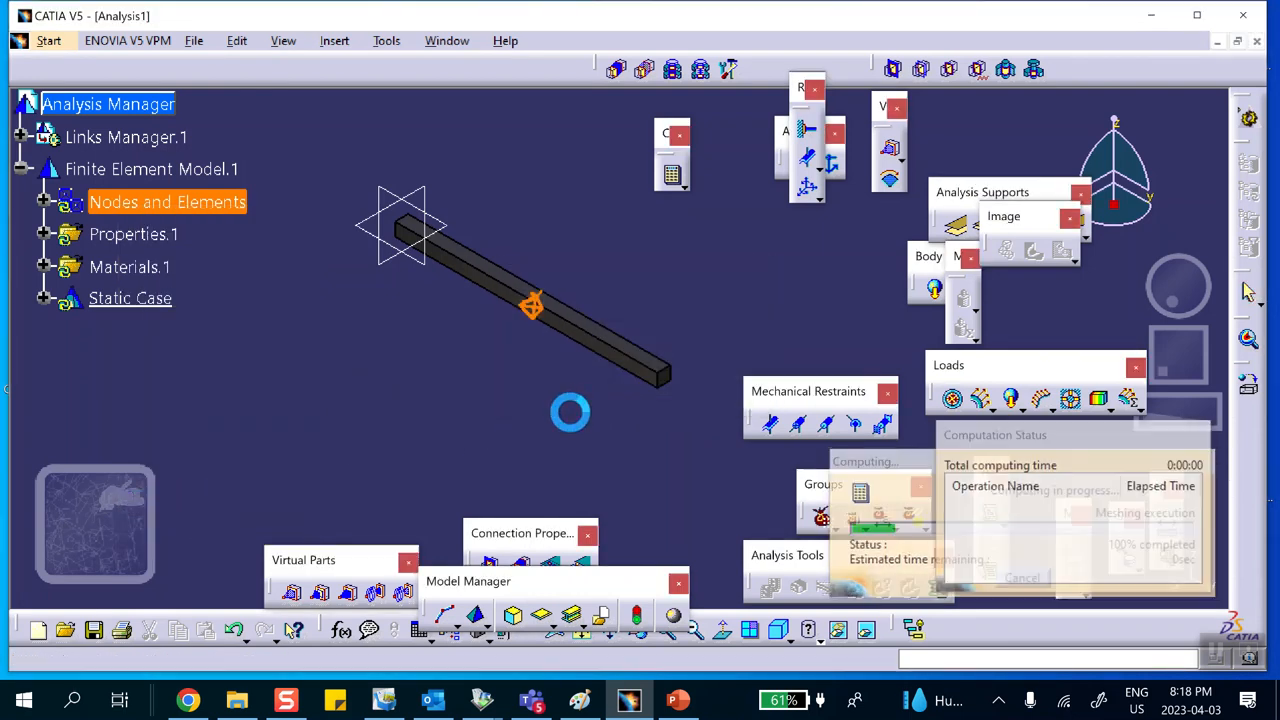
{"action": "middle_click_drag", "start_coordinate": [570, 412], "coordinate": [428, 262]}
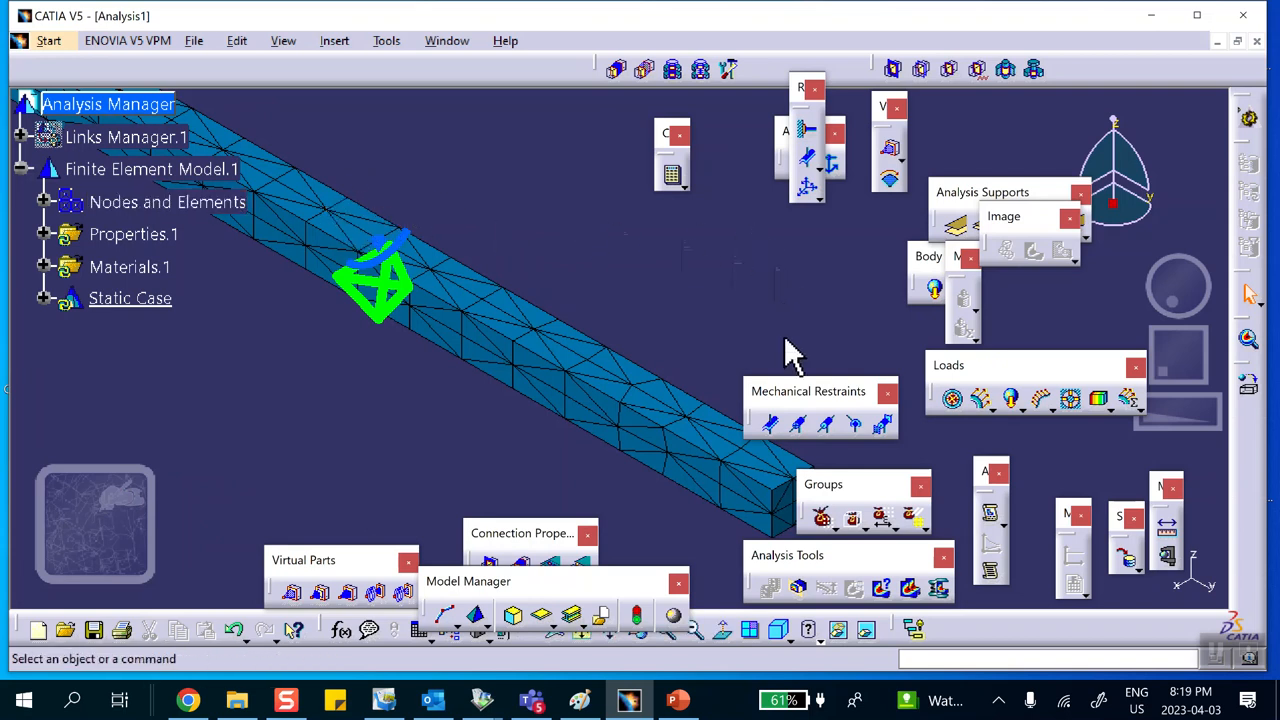
Step: Open the Distributed Force dialog and cancel it
{"action": "left_click", "coordinate": [975, 402]}
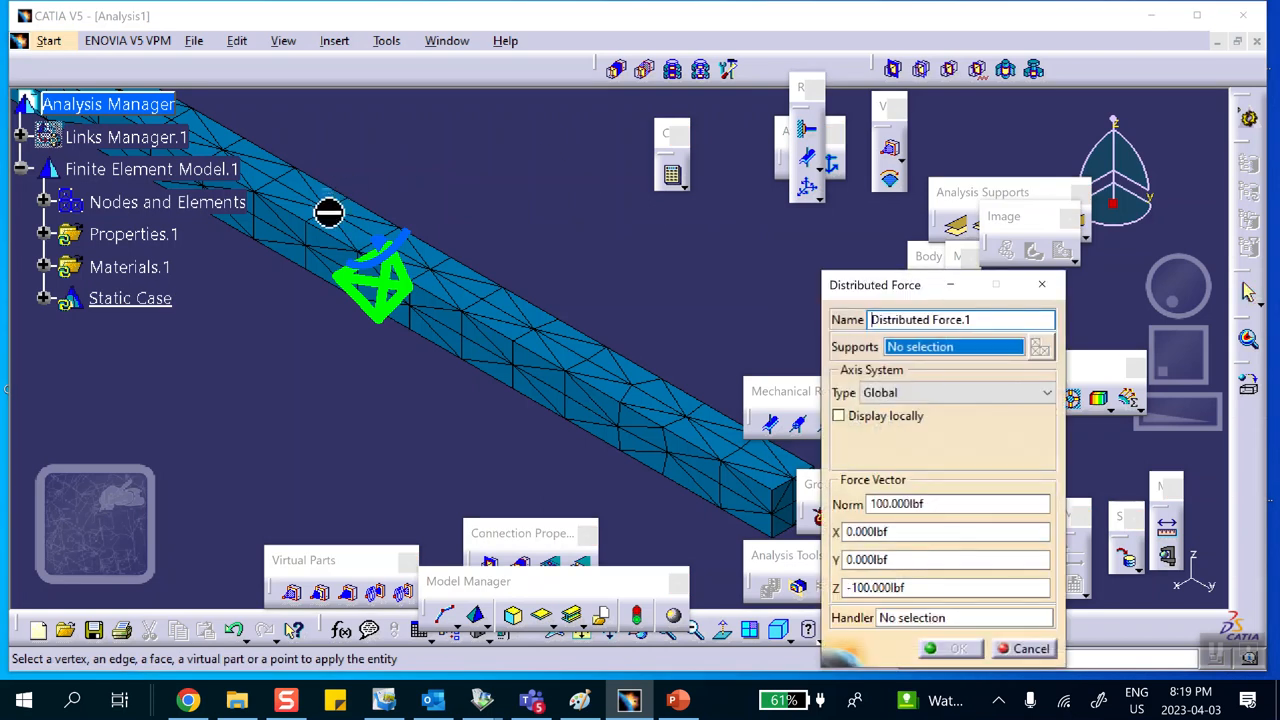
{"action": "left_click", "coordinate": [1030, 649]}
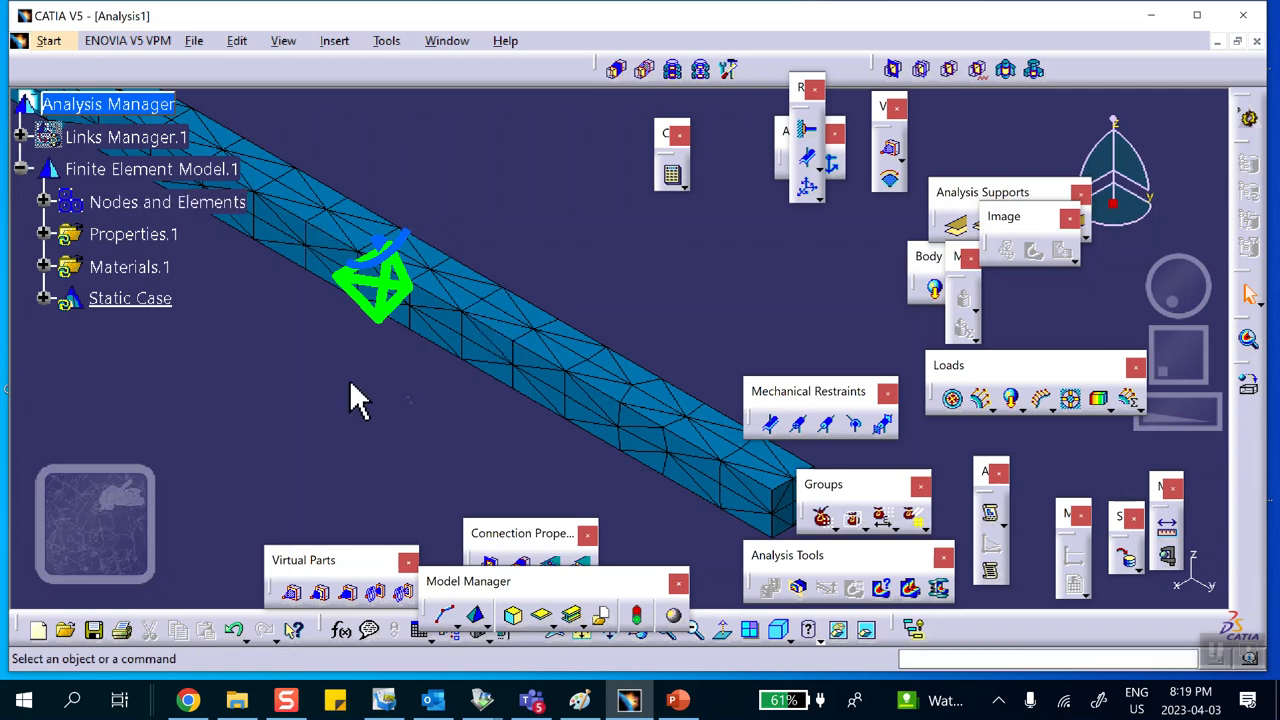
Step: Expand the Nodes and Elements branch, then close the analysis document without saving
{"action": "left_click", "coordinate": [43, 202]}
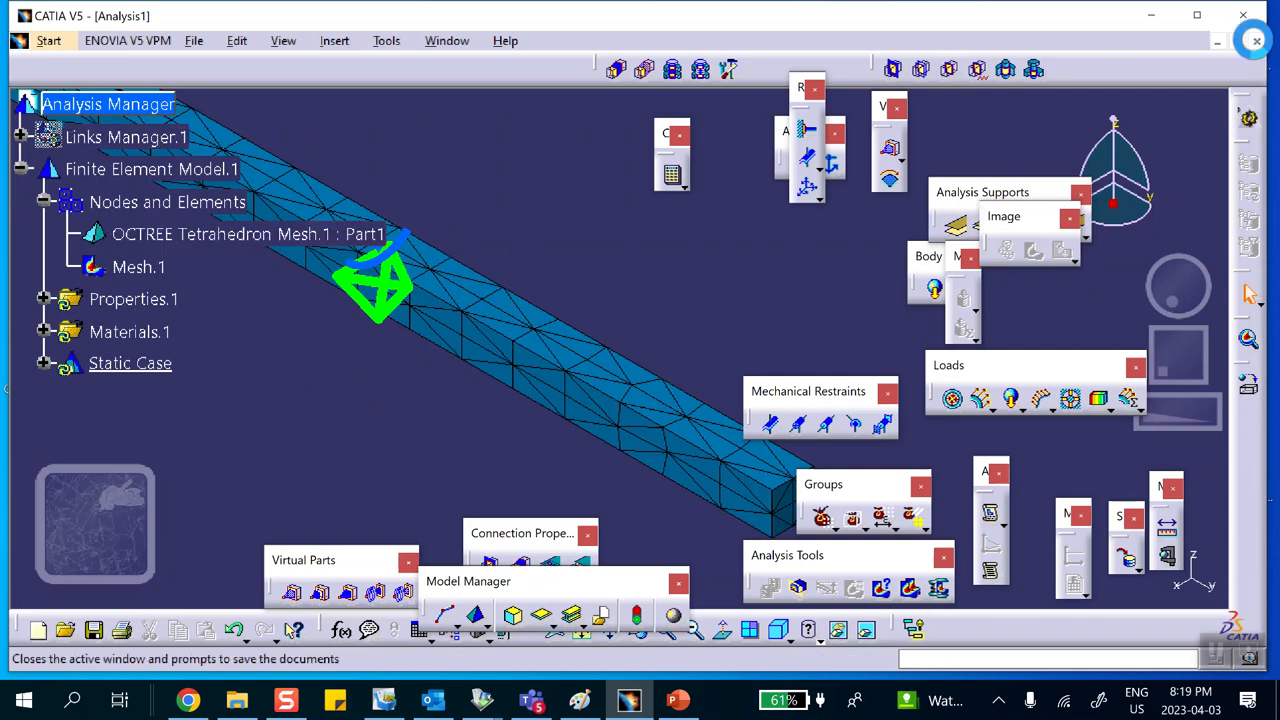
{"action": "left_click", "coordinate": [1256, 41]}
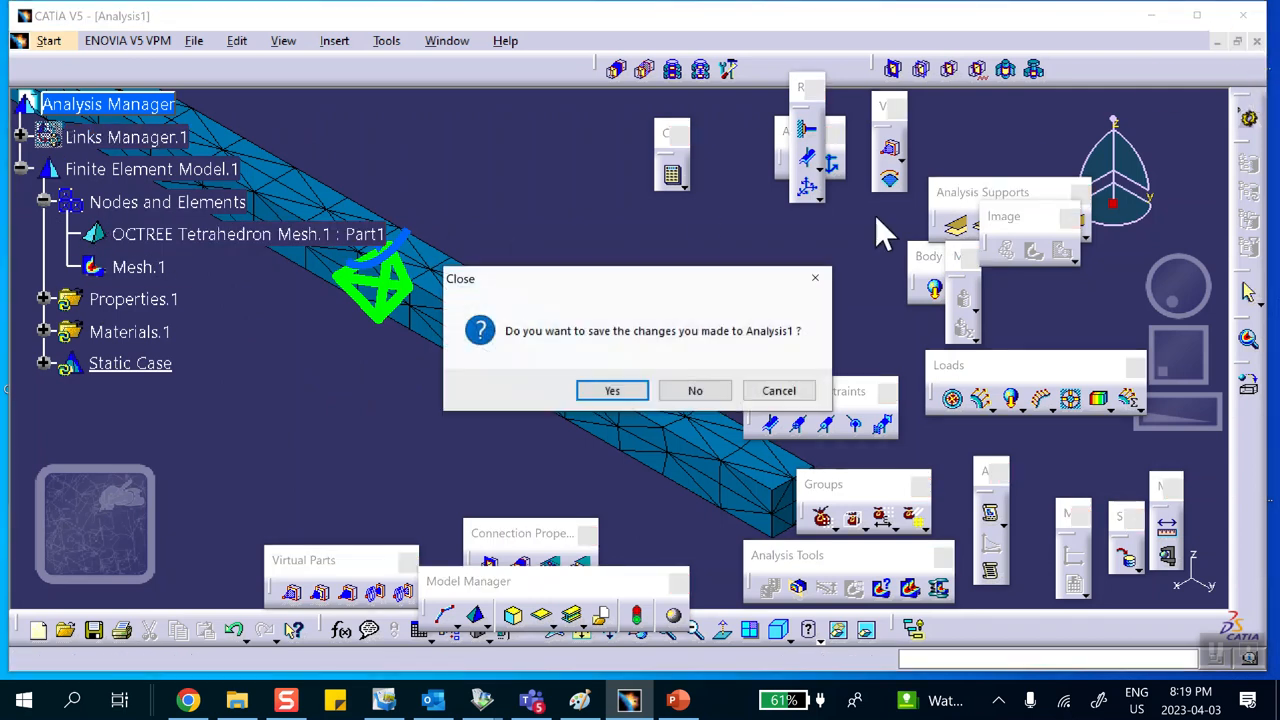
{"action": "left_click", "coordinate": [698, 394]}
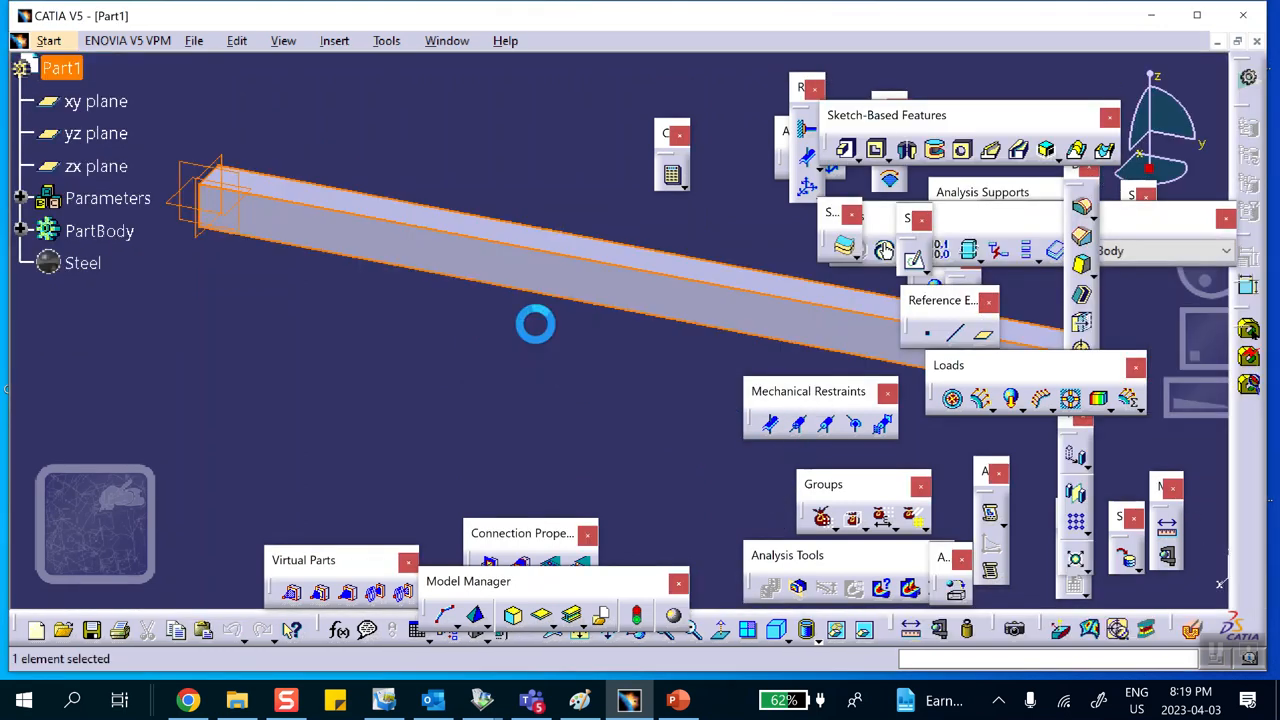
Step: Create a reference point on the beam at X 0 in, Y 10 in and a negative Z offset
{"action": "middle_click_drag", "start_coordinate": [640, 226], "coordinate": [606, 223]}
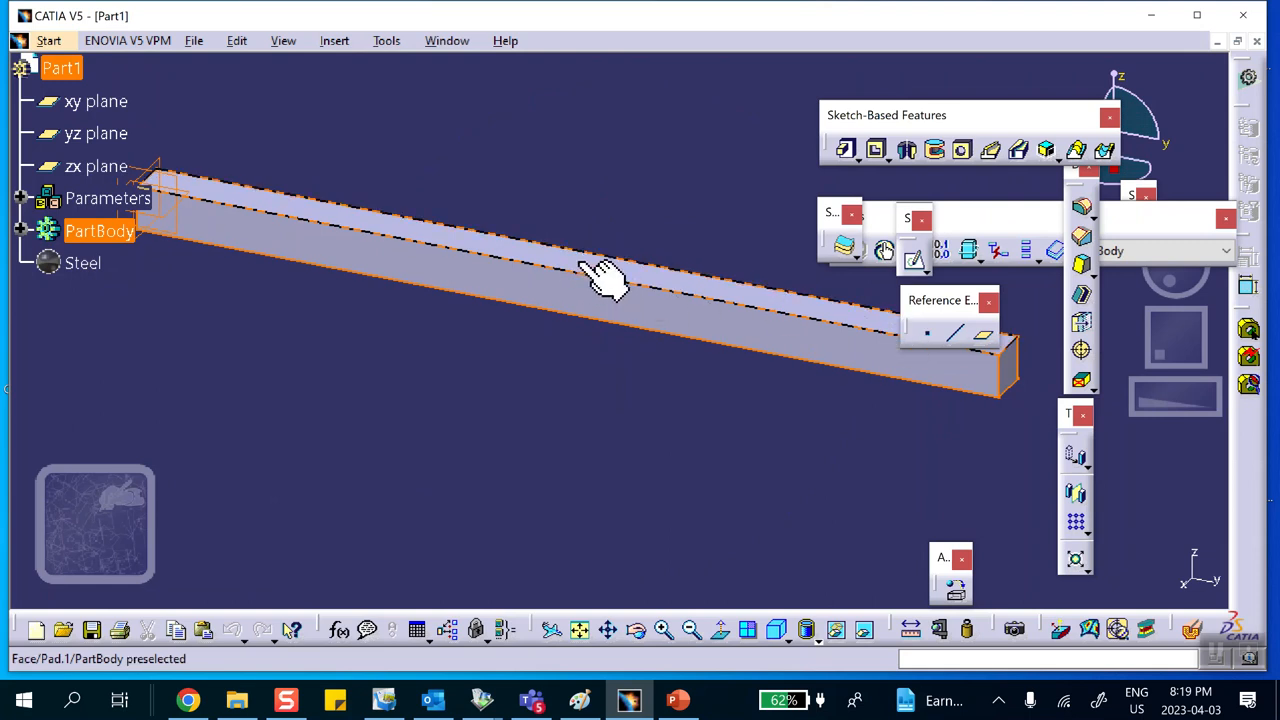
{"action": "left_click", "coordinate": [927, 333]}
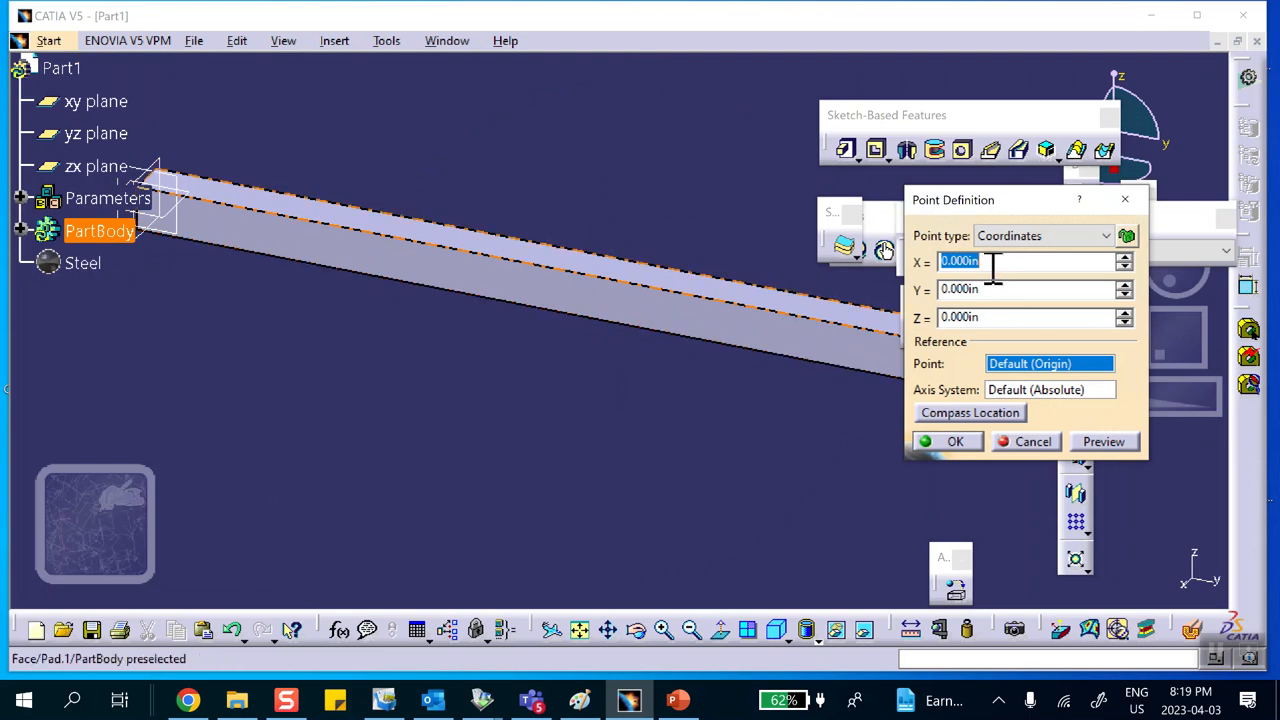
{"action": "double_click", "coordinate": [988, 290]}
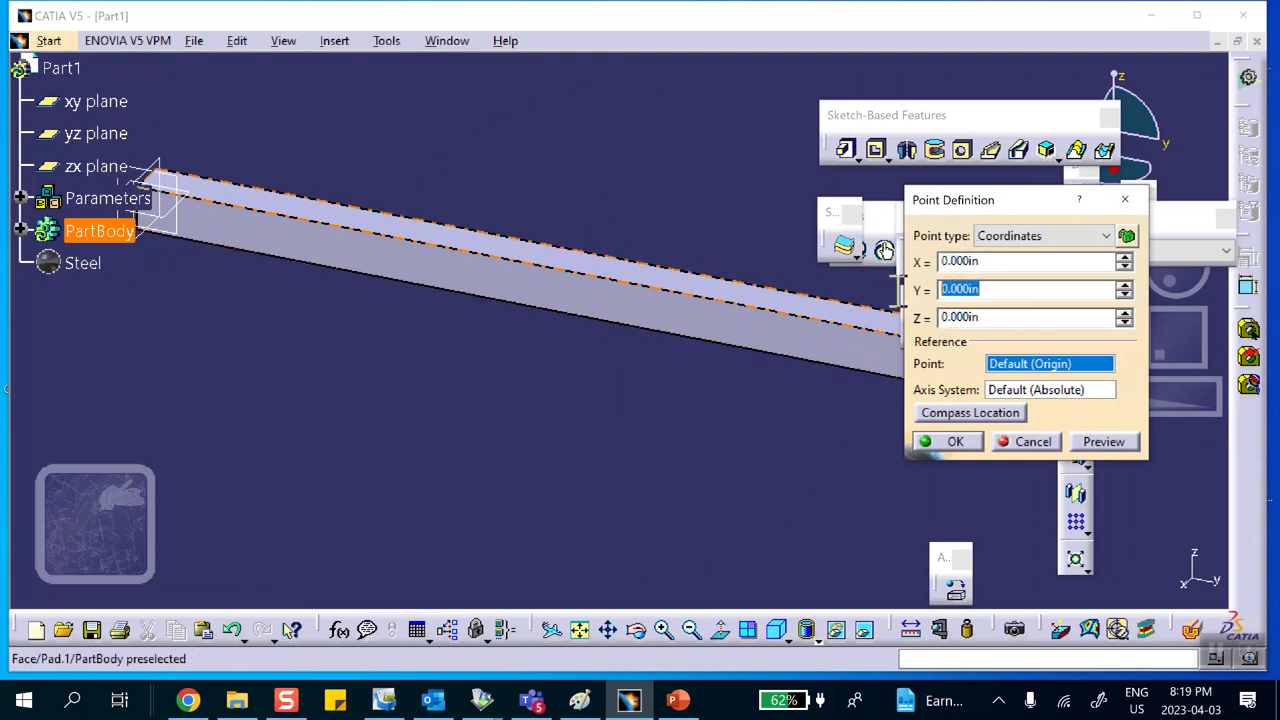
{"action": "type", "text": "1"}
{"action": "type", "text": "0"}
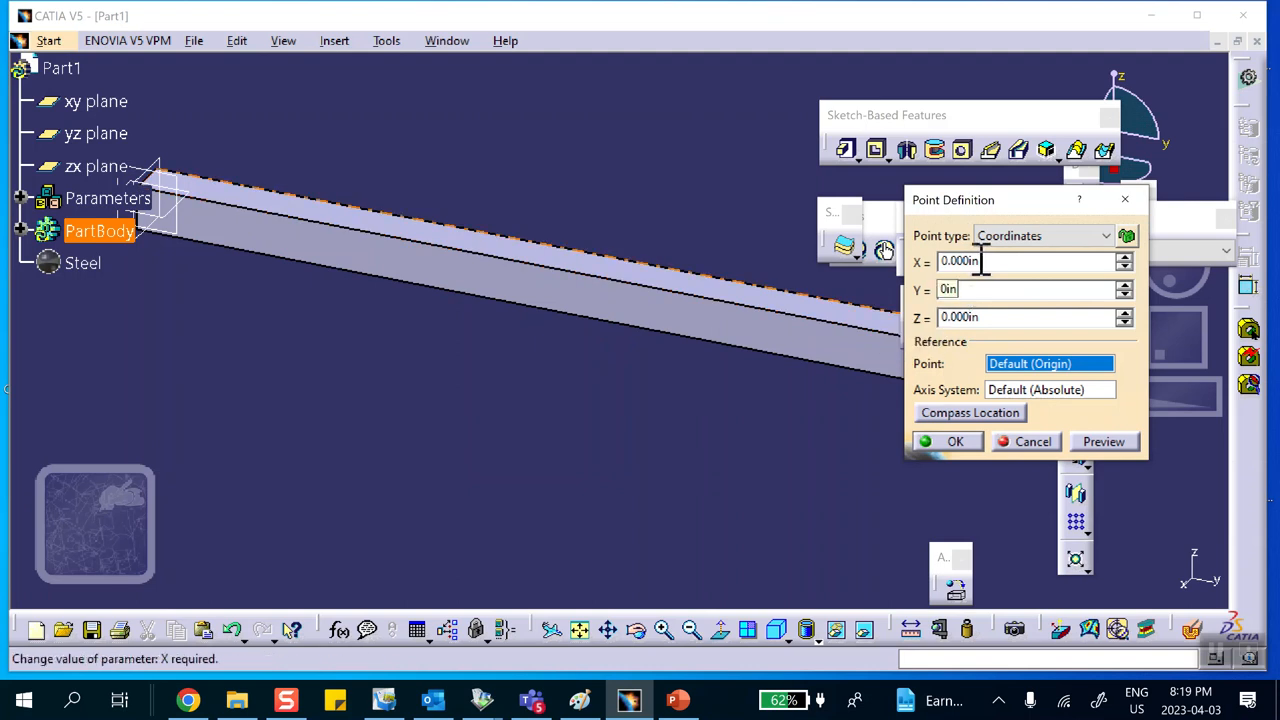
{"action": "double_click", "coordinate": [977, 317]}
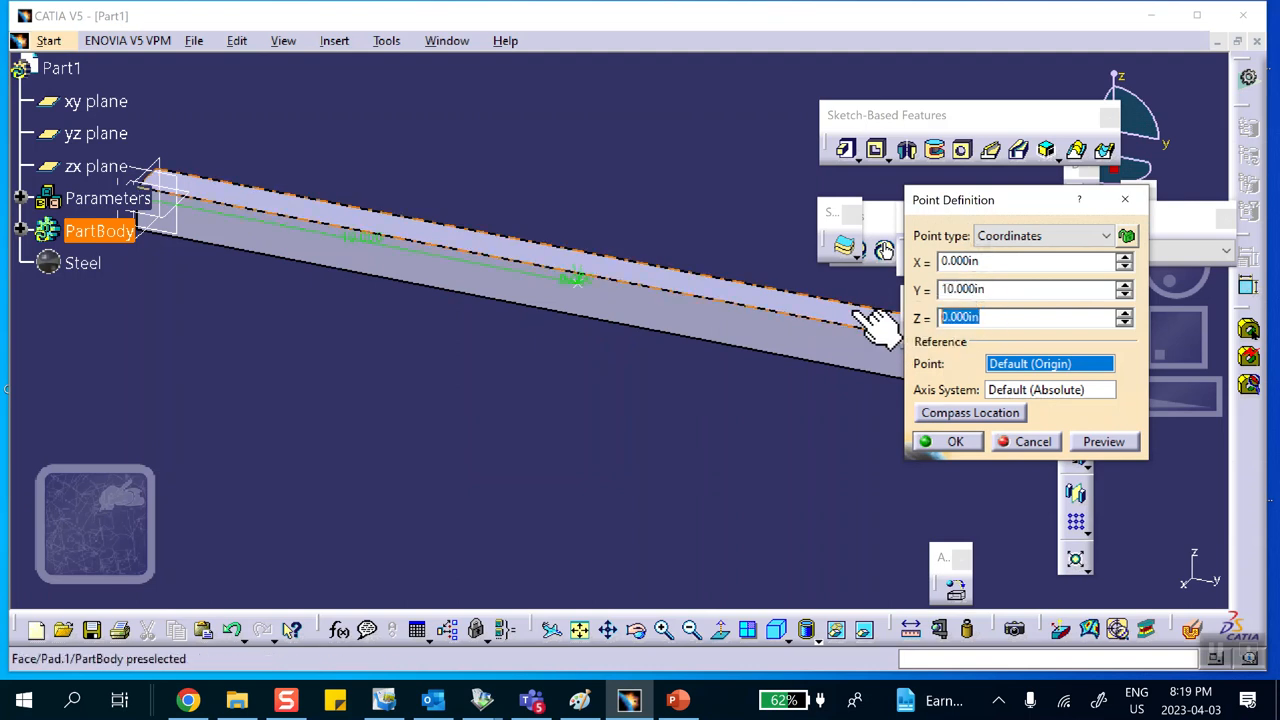
{"action": "type", "text": "-5"}
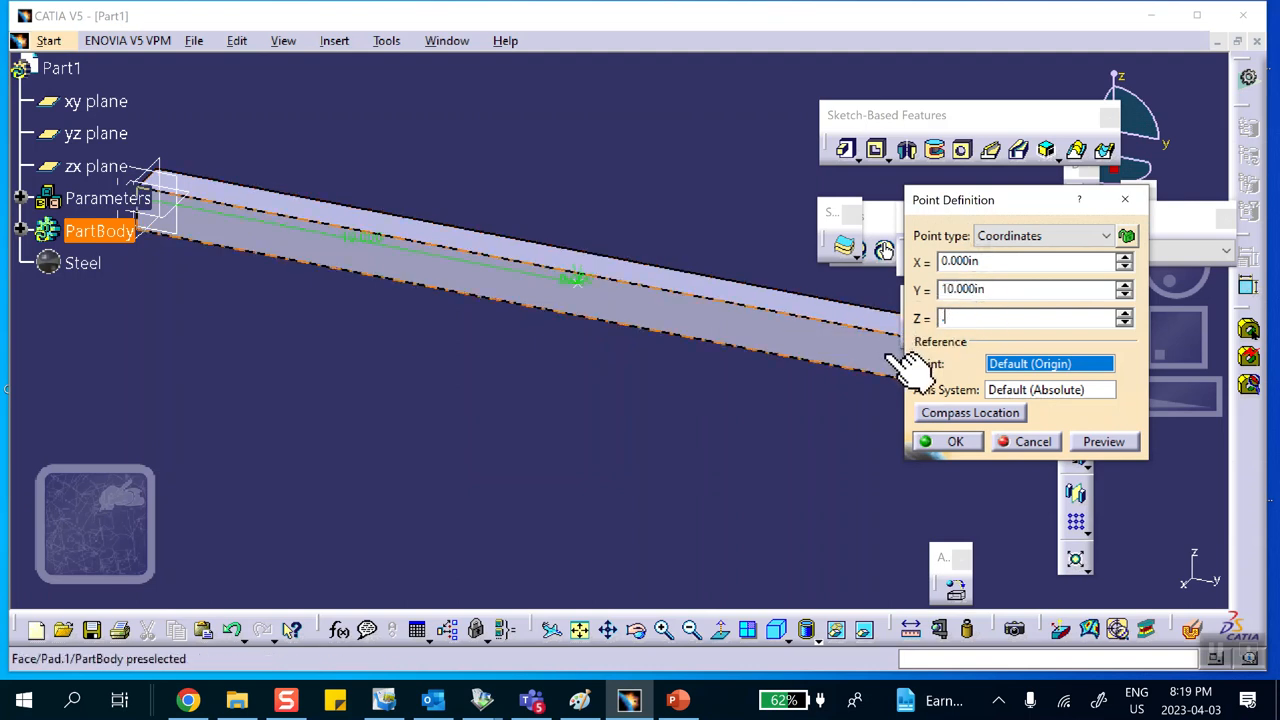
{"action": "left_click", "coordinate": [955, 441]}
Step: Switch to the Advanced Meshing Tools workbench and create a Static Analysis case
{"action": "middle_click_drag", "start_coordinate": [660, 270], "coordinate": [563, 197]}
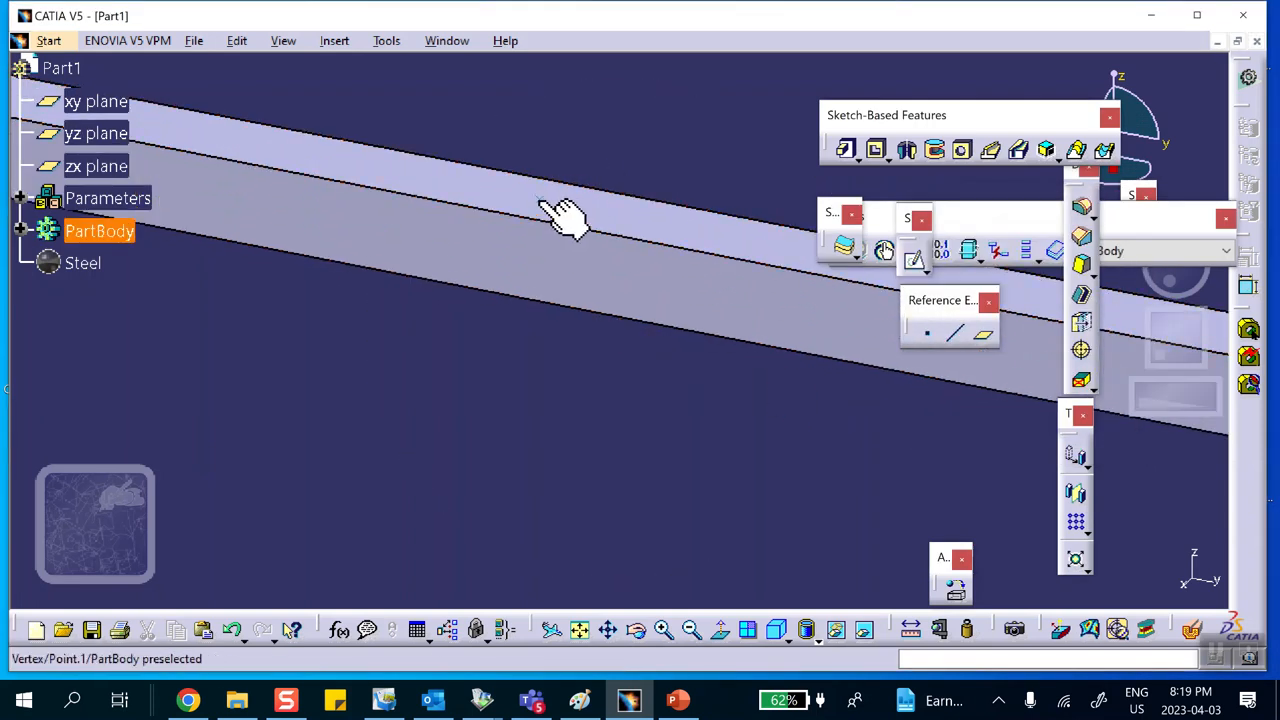
{"action": "middle_click_drag", "start_coordinate": [580, 177], "coordinate": [630, 232]}
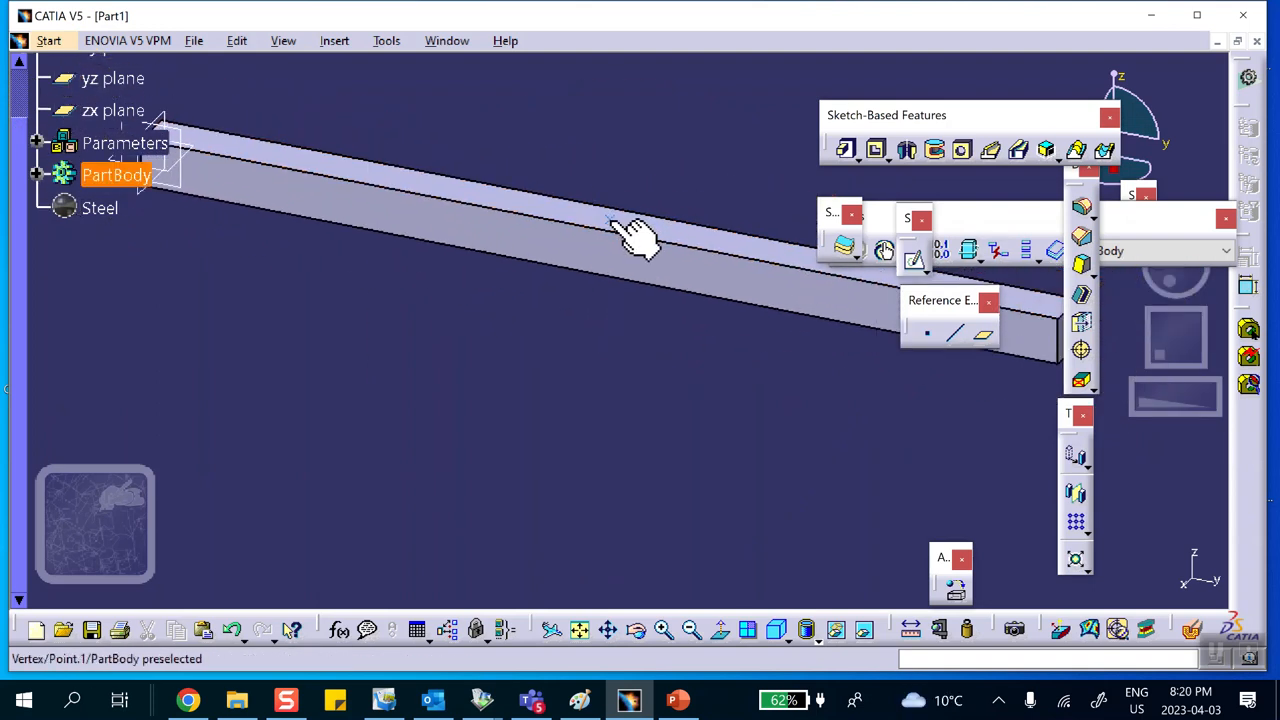
{"action": "middle_click_drag", "start_coordinate": [610, 200], "coordinate": [586, 320]}
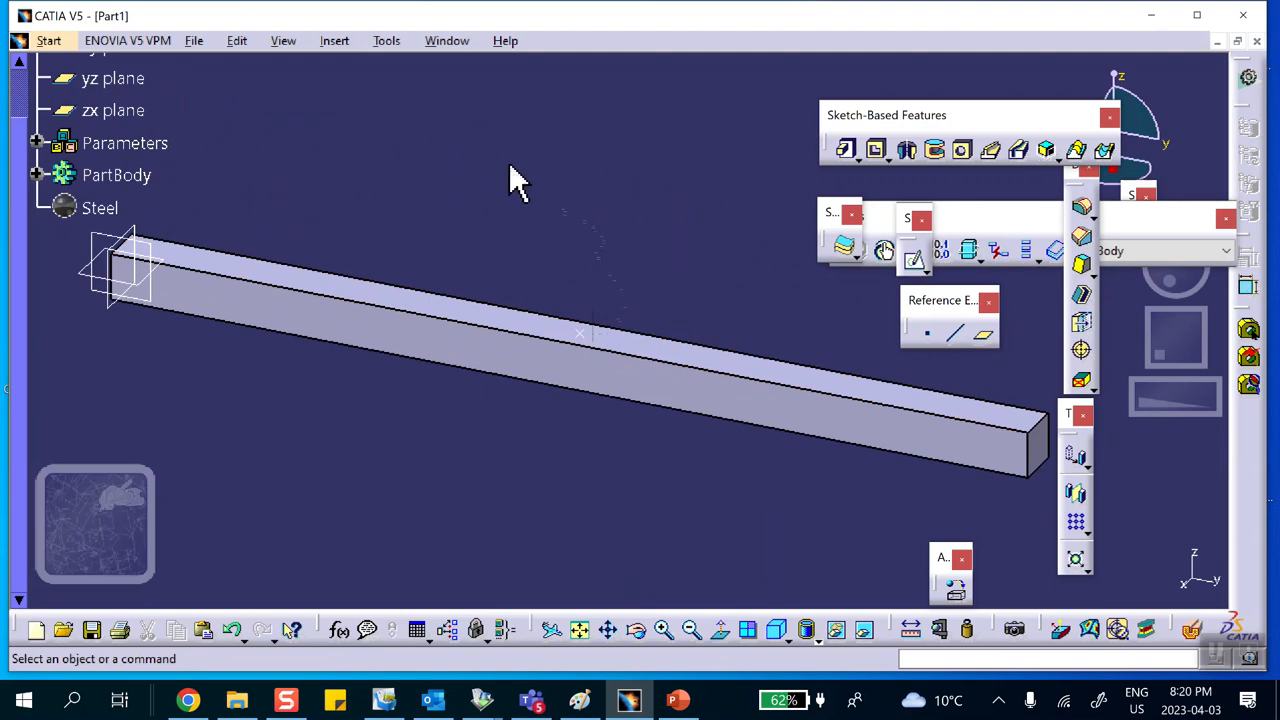
{"action": "left_click", "coordinate": [55, 40]}
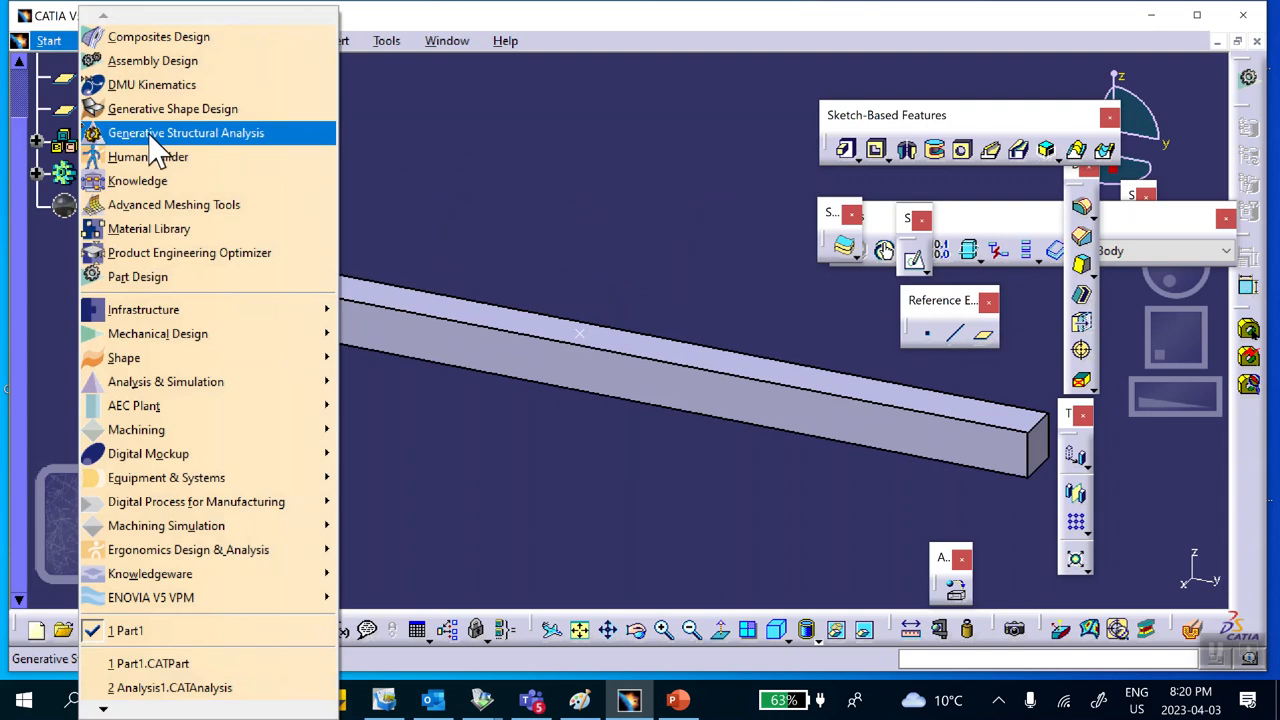
{"action": "left_click", "coordinate": [408, 136]}
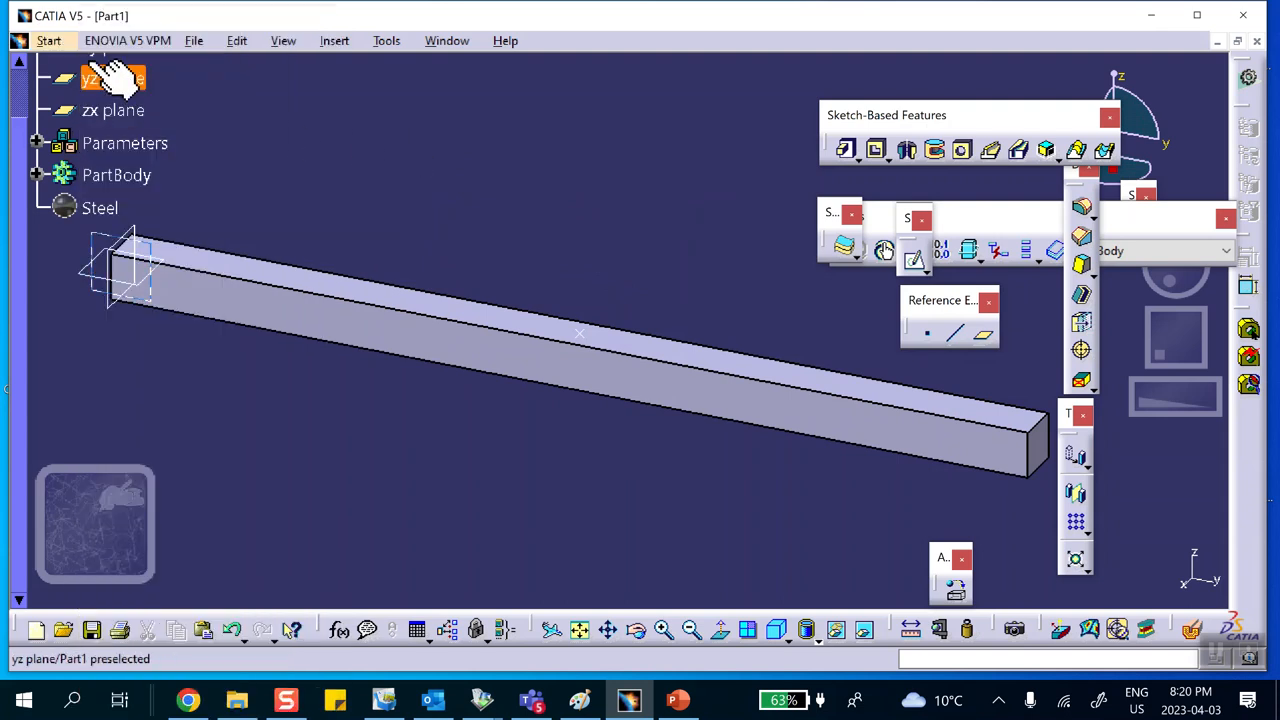
{"action": "left_click", "coordinate": [49, 40]}
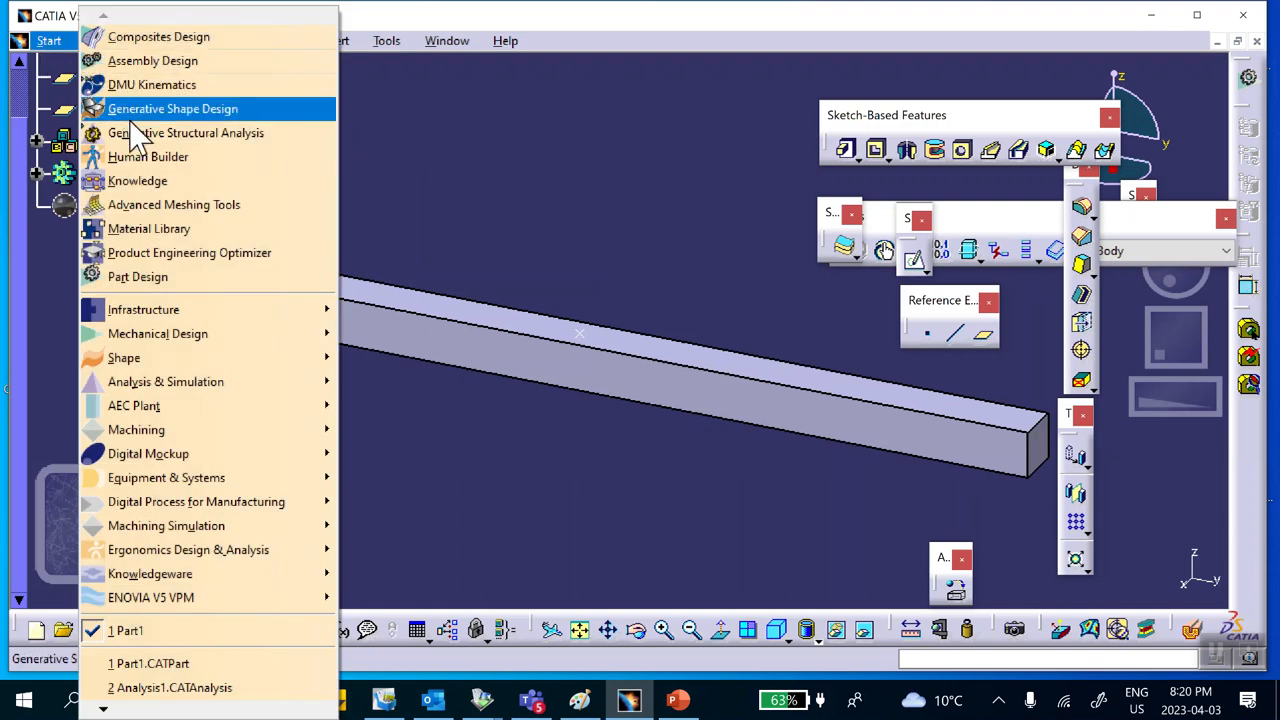
{"action": "left_click", "coordinate": [165, 204]}
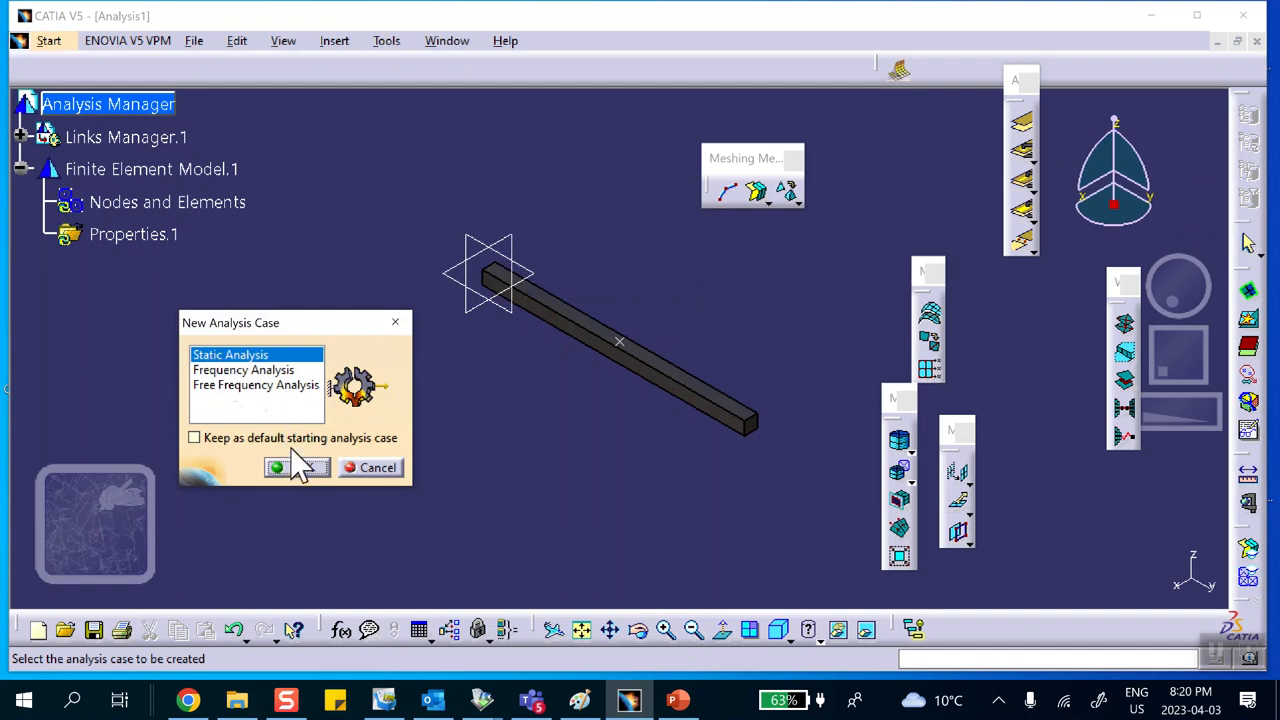
{"action": "left_click", "coordinate": [303, 470]}
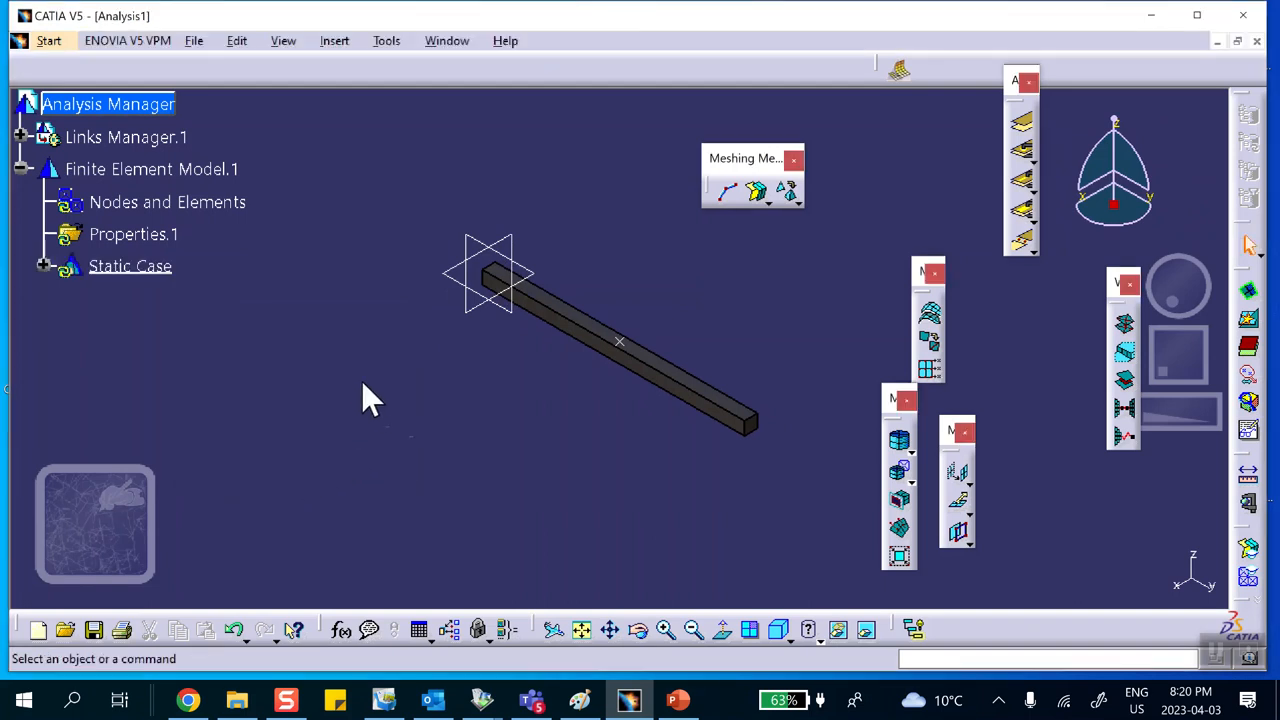
Step: Apply the Octree Tetrahedron Mesher to the beam, review its tabs, and choose Imposed points as local spec
{"action": "left_click", "coordinate": [797, 197]}
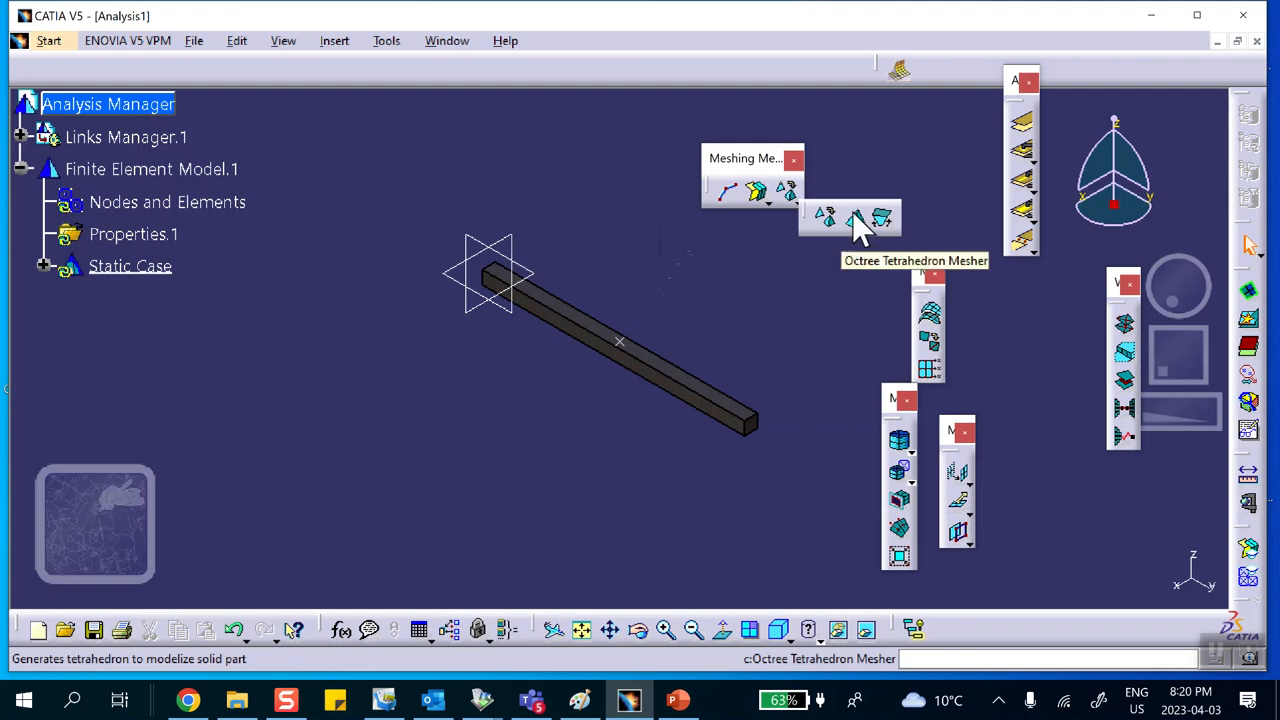
{"action": "left_click", "coordinate": [855, 219]}
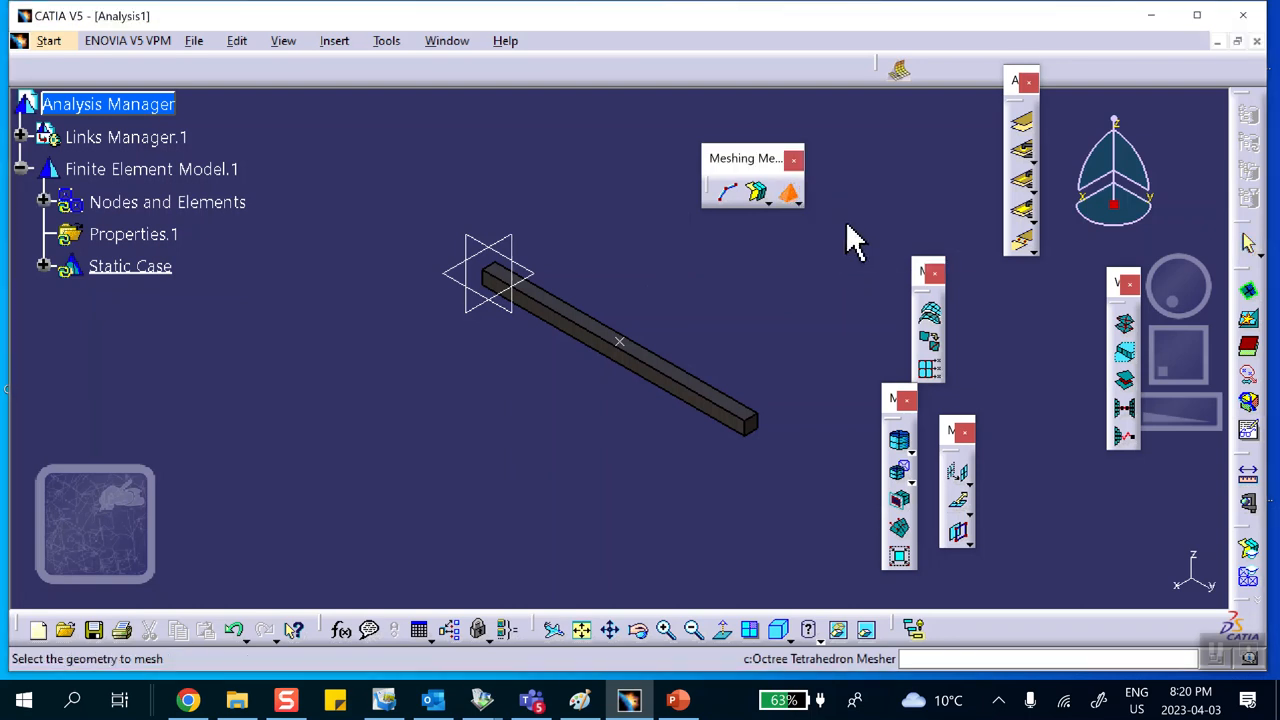
{"action": "left_click", "coordinate": [610, 340]}
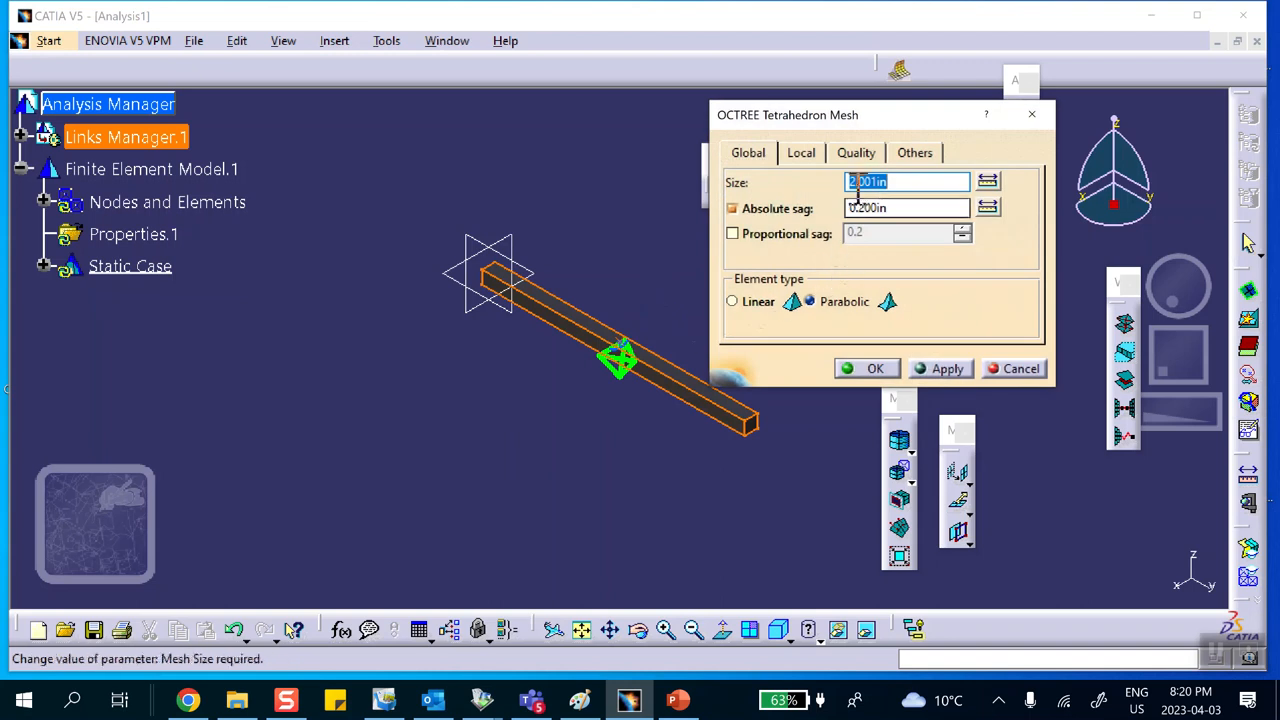
{"action": "left_click", "coordinate": [808, 155]}
{"action": "left_click", "coordinate": [848, 152]}
{"action": "left_click", "coordinate": [900, 156]}
{"action": "left_click", "coordinate": [804, 154]}
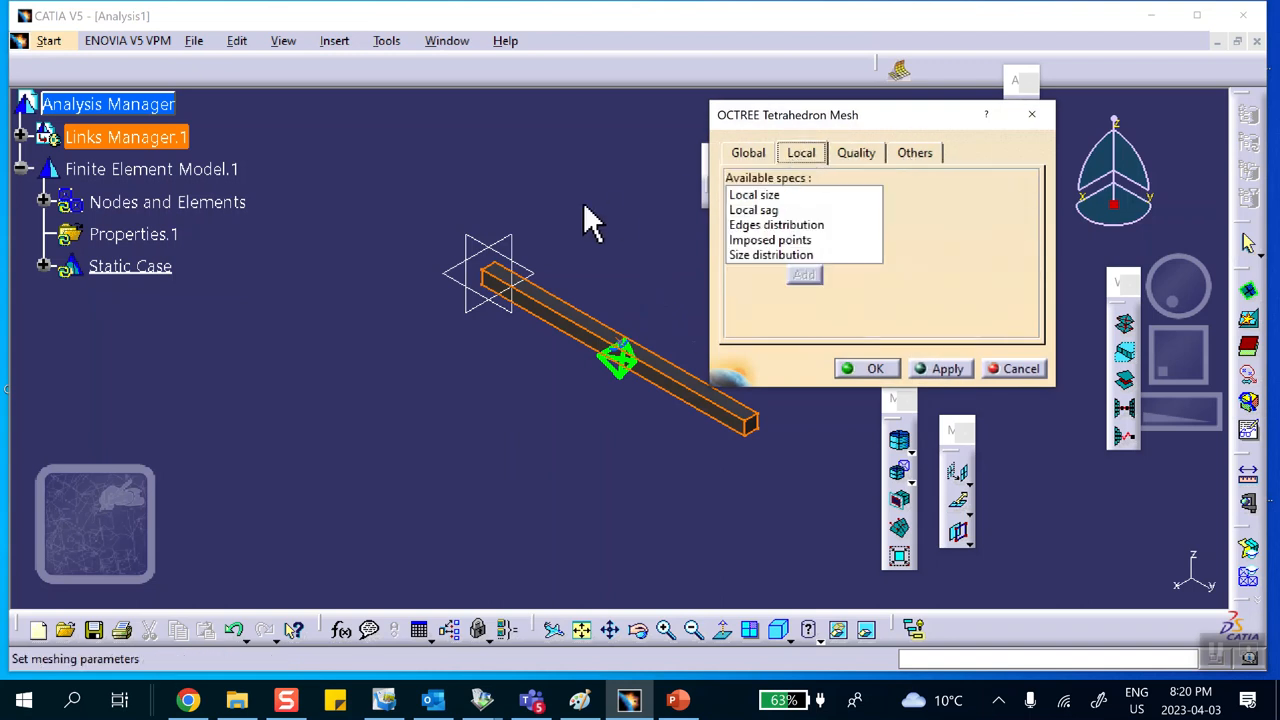
{"action": "left_click", "coordinate": [762, 241]}
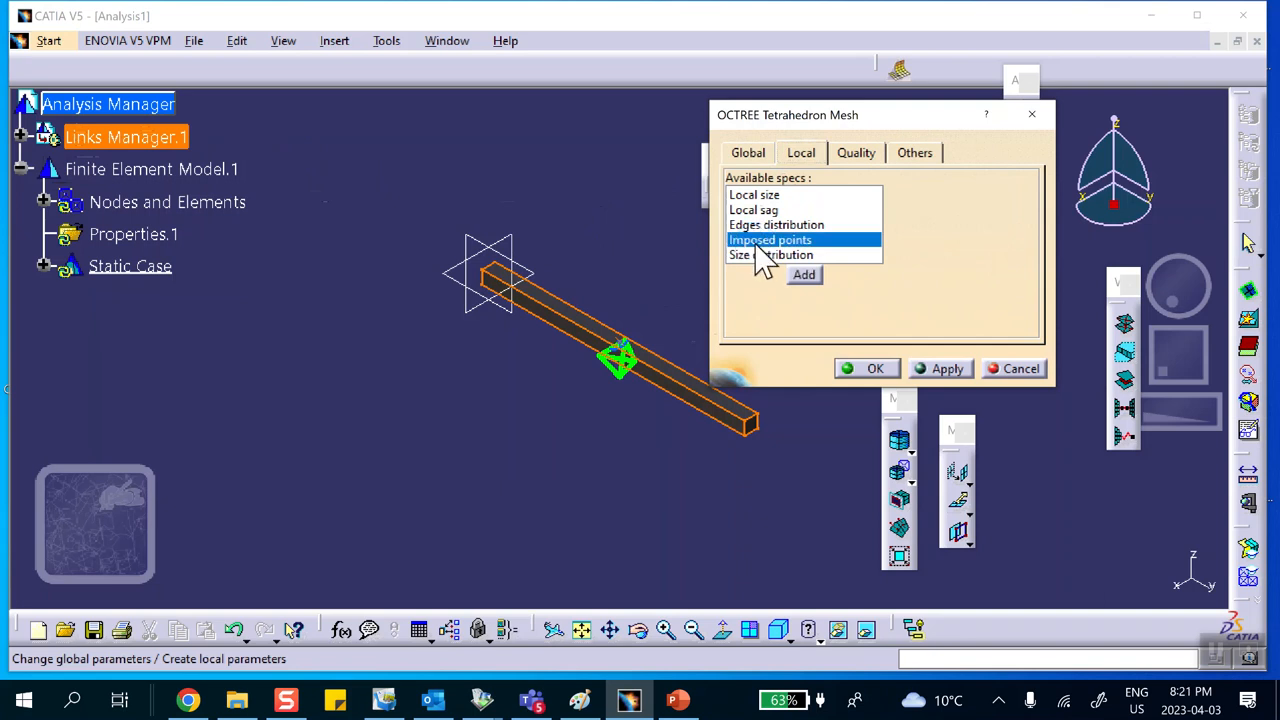
{"action": "left_click", "coordinate": [804, 275]}
{"action": "middle_click_drag", "start_coordinate": [634, 314], "coordinate": [618, 133]}
{"action": "right_click", "coordinate": [618, 364]}
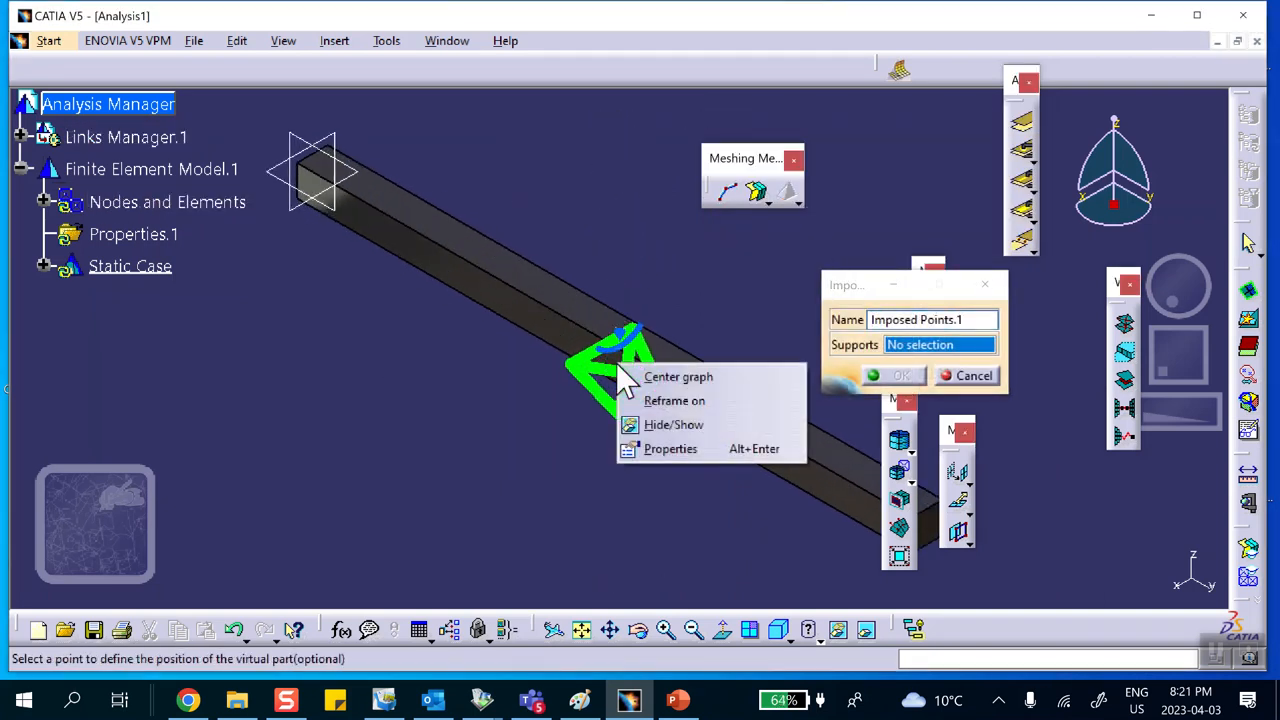
{"action": "left_click", "coordinate": [646, 425]}
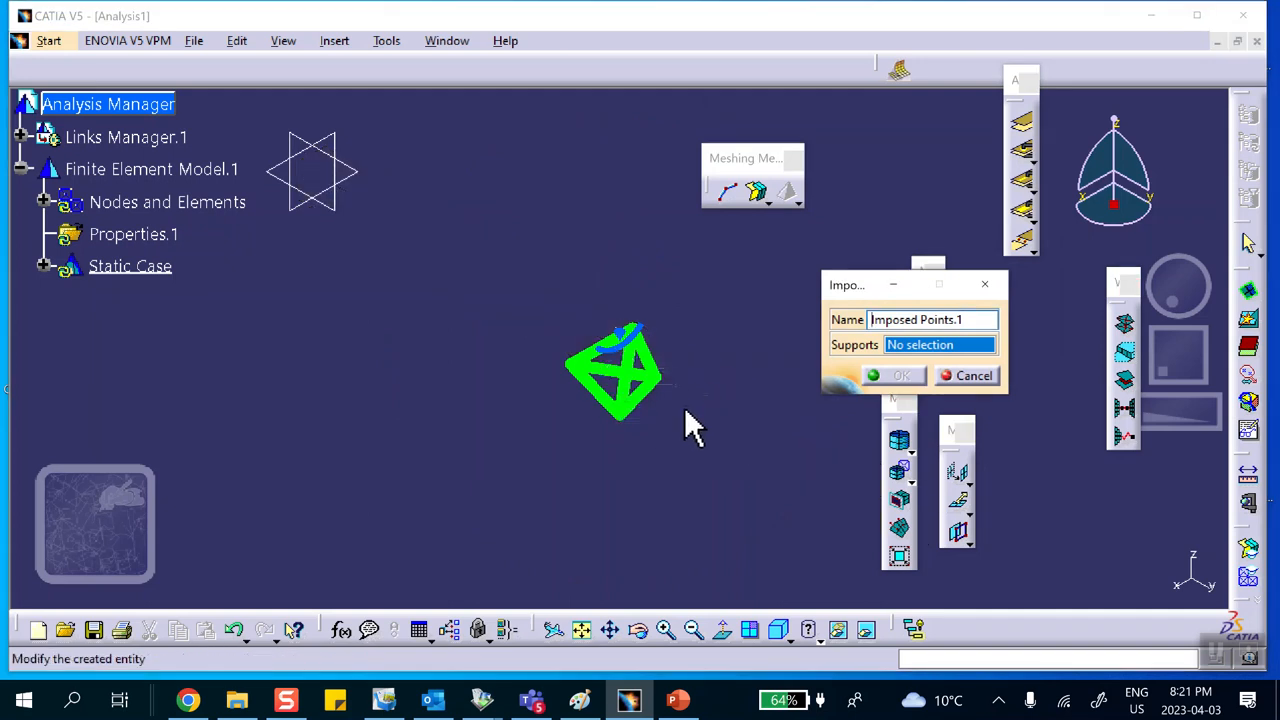
{"action": "left_click", "coordinate": [958, 378]}
{"action": "right_click", "coordinate": [517, 303]}
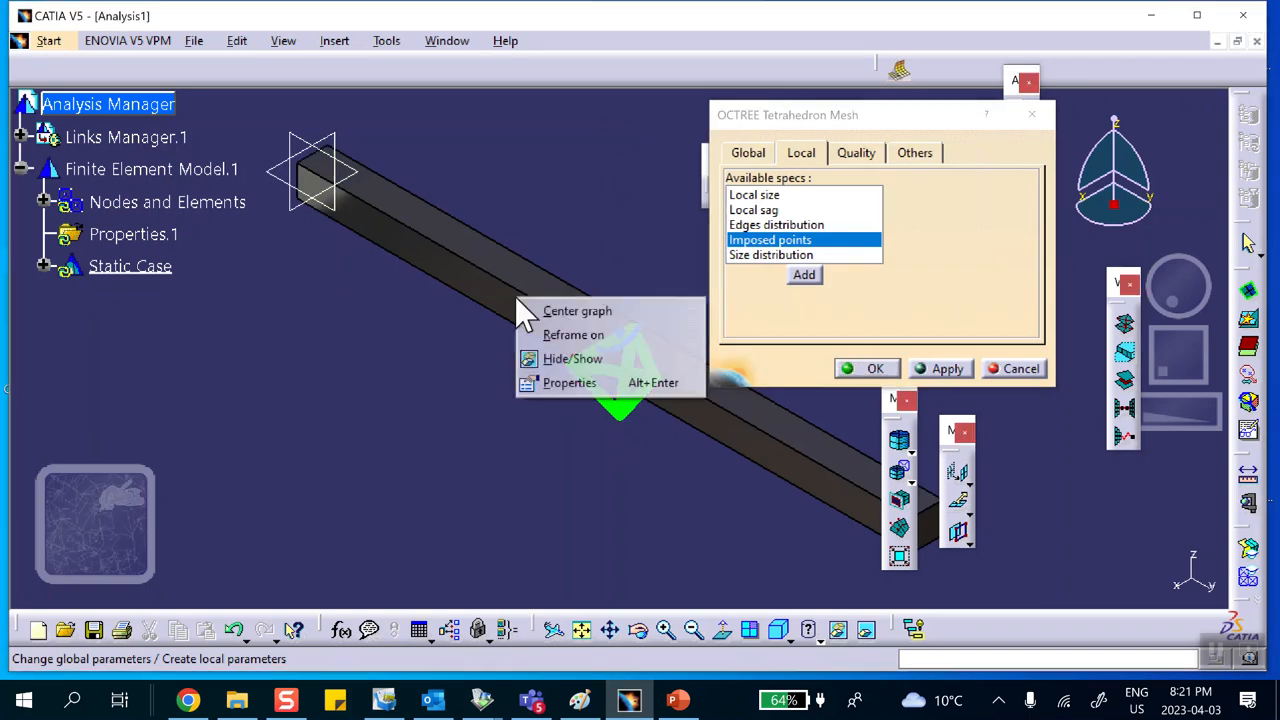
{"action": "left_click", "coordinate": [608, 427]}
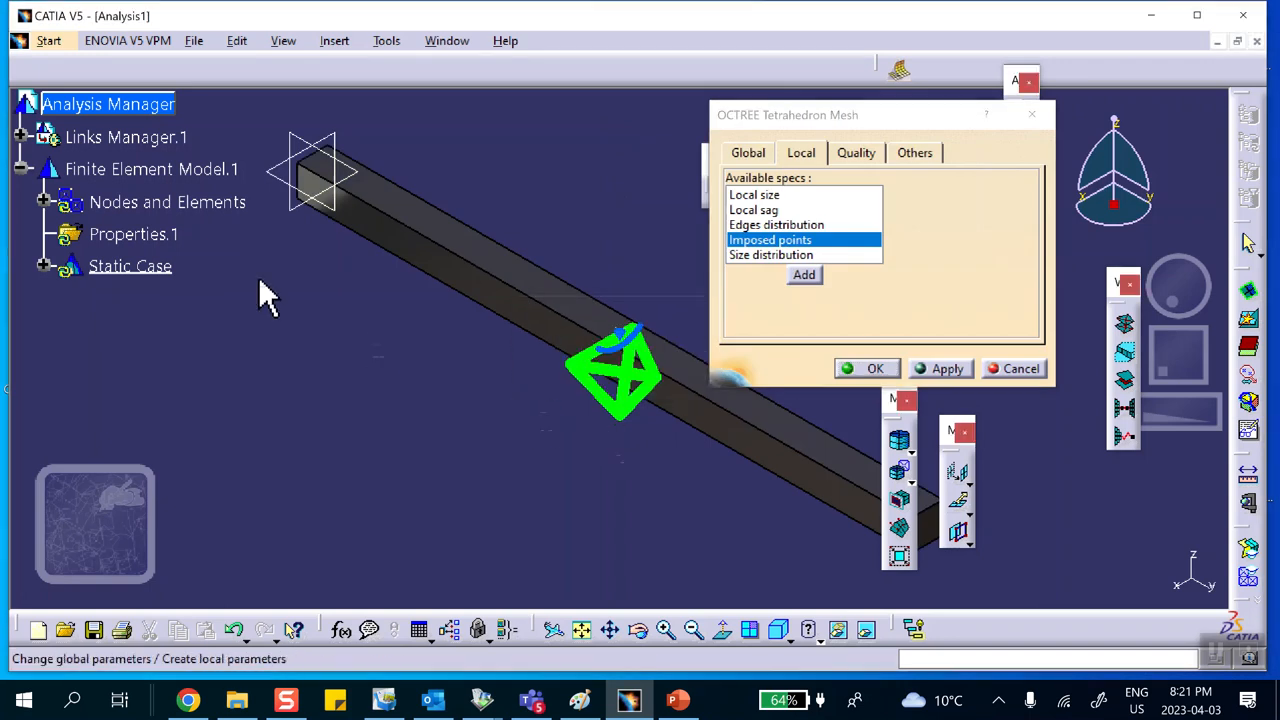
Step: Expand Nodes and Elements and hide the Octree tetrahedron mesh symbol
{"action": "left_click", "coordinate": [43, 202]}
{"action": "right_click", "coordinate": [143, 231]}
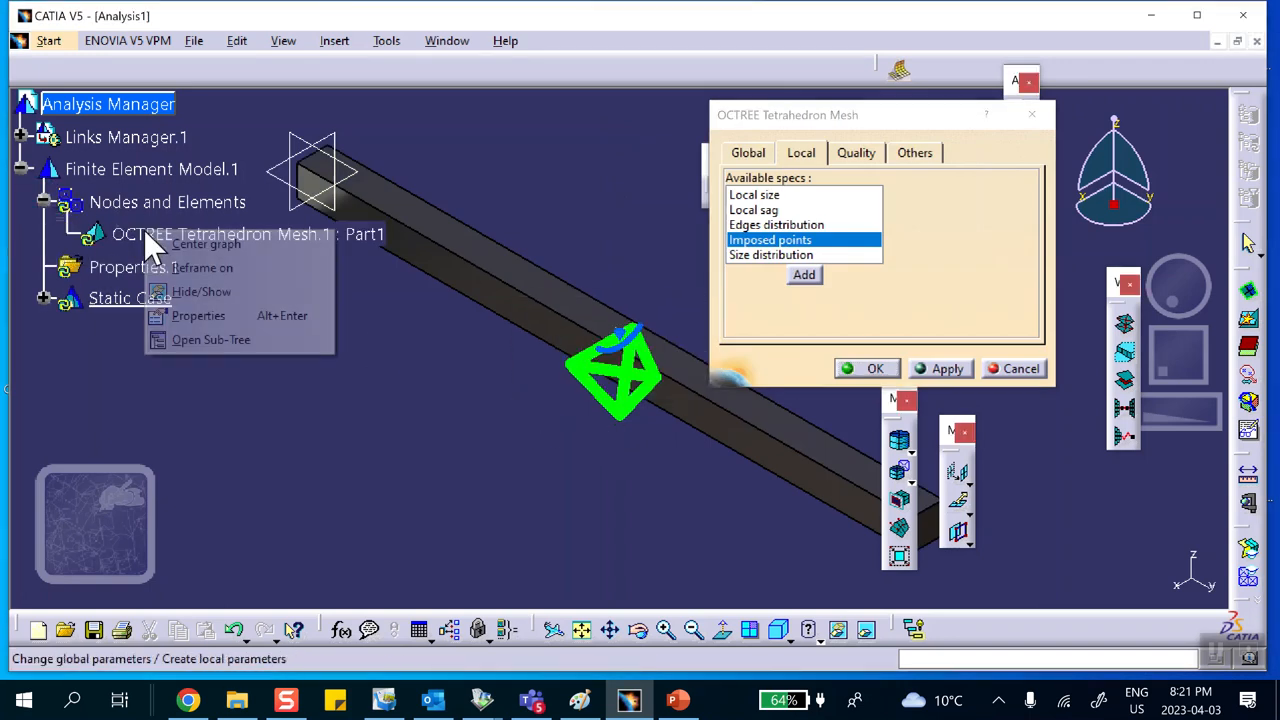
{"action": "left_click", "coordinate": [190, 292]}
Step: Add an imposed point at the mid-span reference point and confirm the Octree mesh
{"action": "left_click", "coordinate": [800, 277]}
{"action": "left_click", "coordinate": [619, 331]}
{"action": "left_click", "coordinate": [899, 378]}
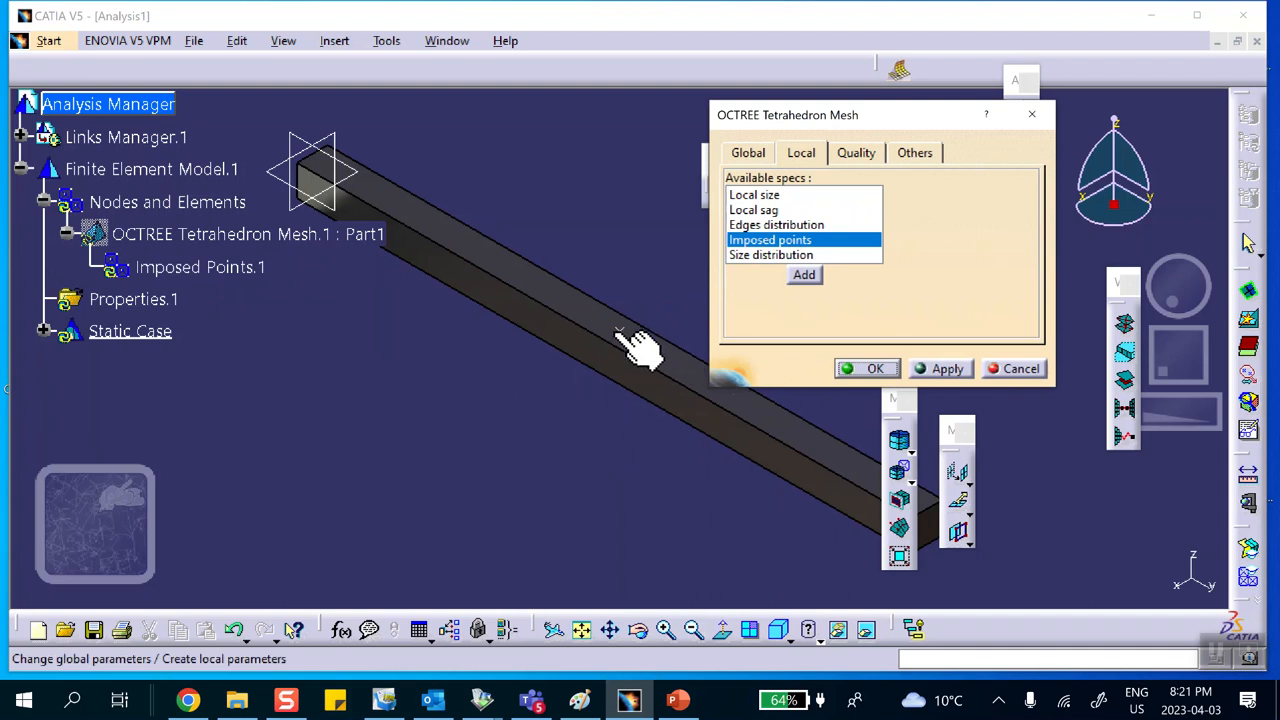
{"action": "left_click", "coordinate": [870, 372]}
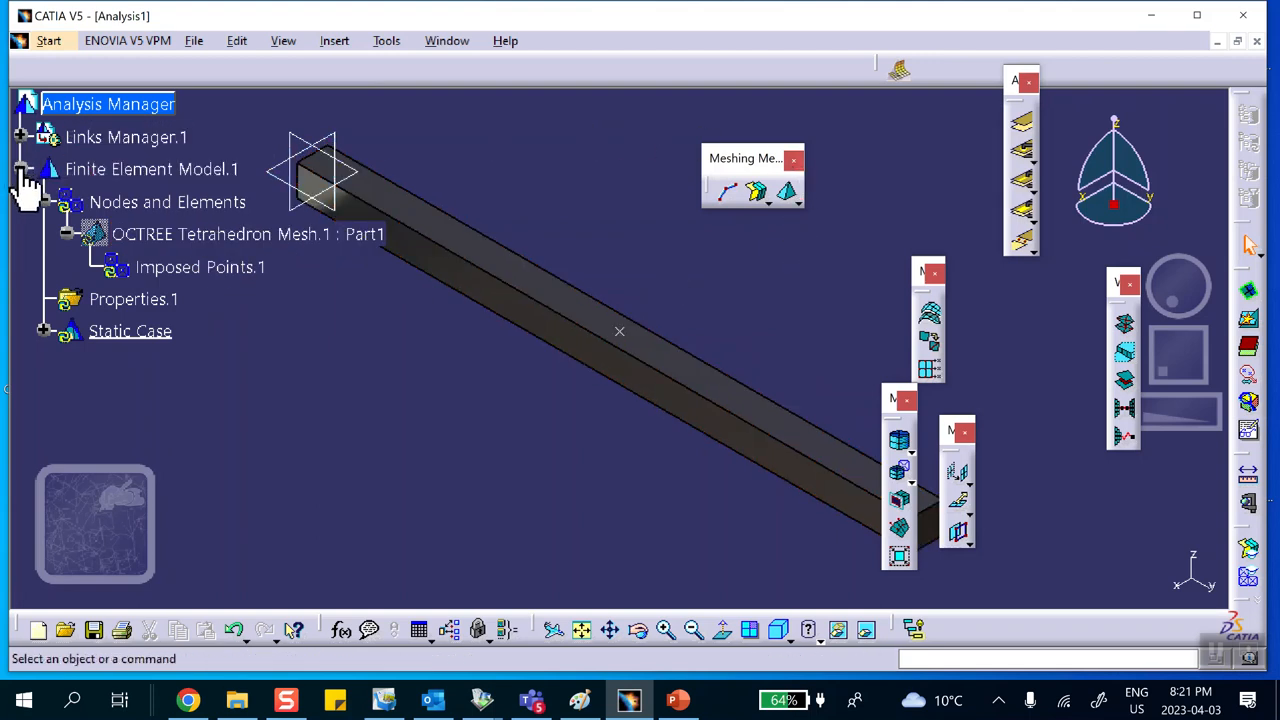
Step: Switch to Generative Structural Analysis and turn on mesh visualization for Nodes and Elements, accepting the update
{"action": "left_click", "coordinate": [45, 42]}
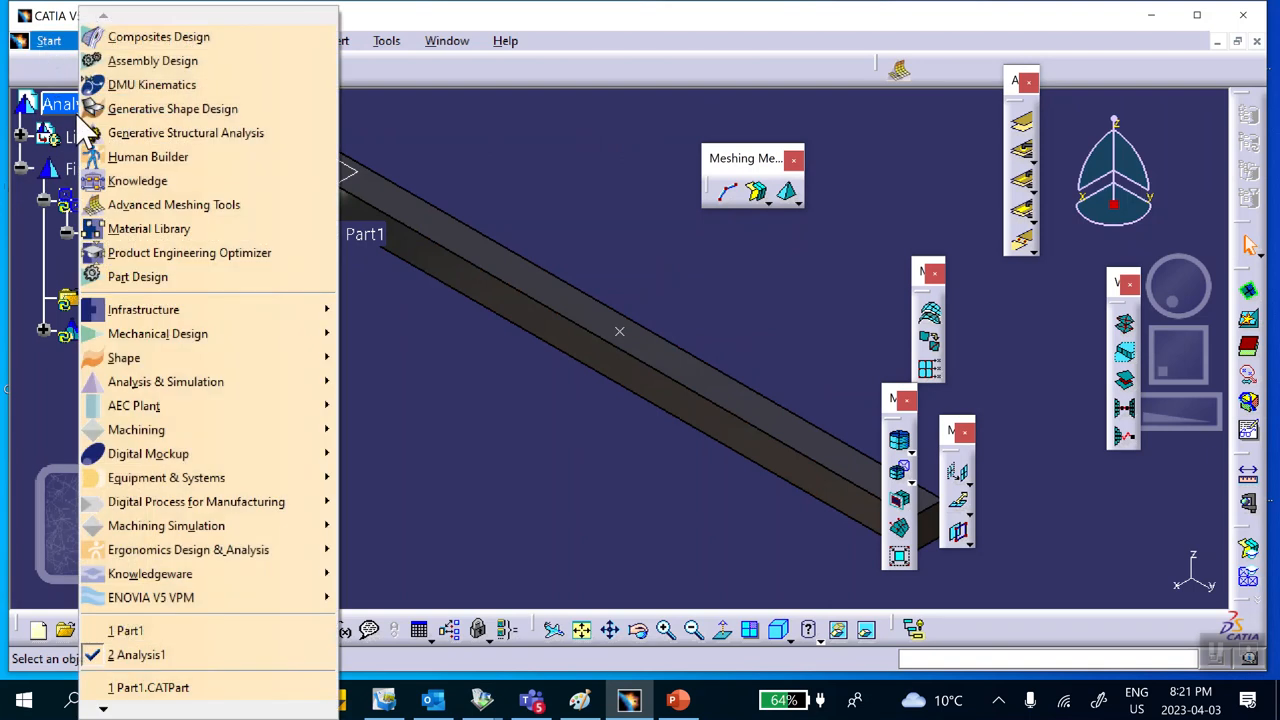
{"action": "left_click", "coordinate": [186, 132]}
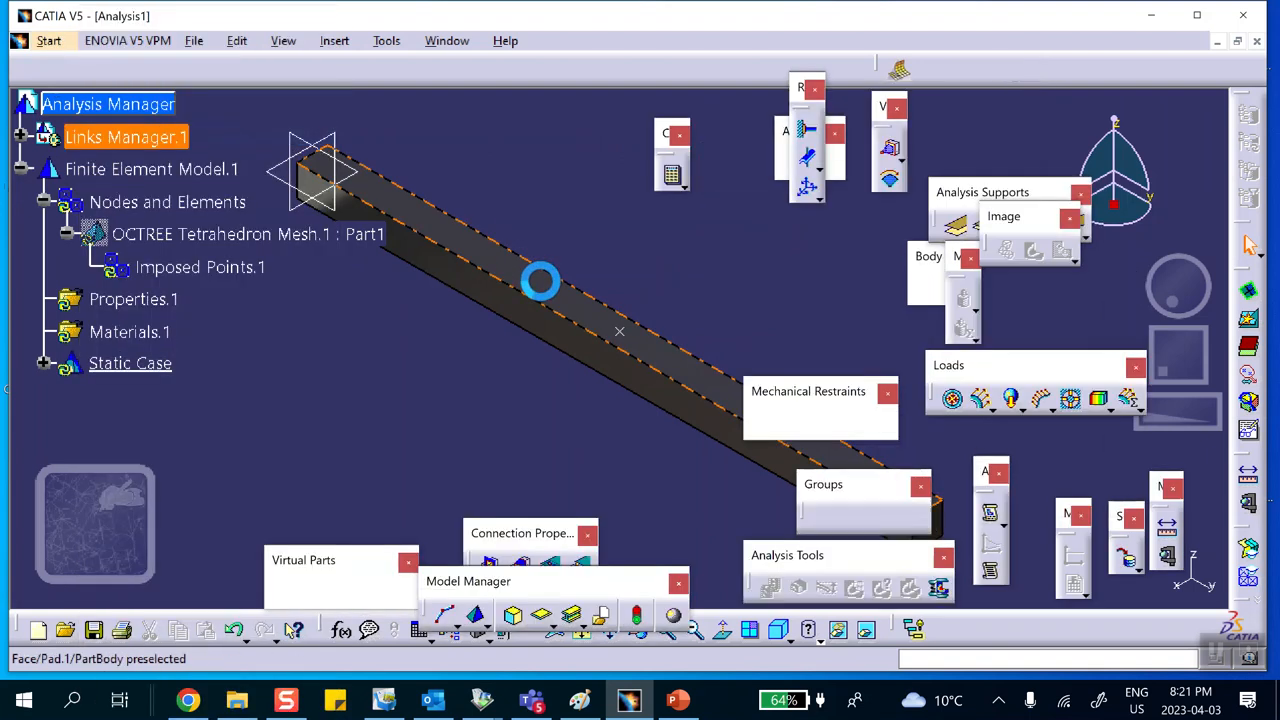
{"action": "right_click", "coordinate": [160, 210]}
{"action": "left_click", "coordinate": [230, 504]}
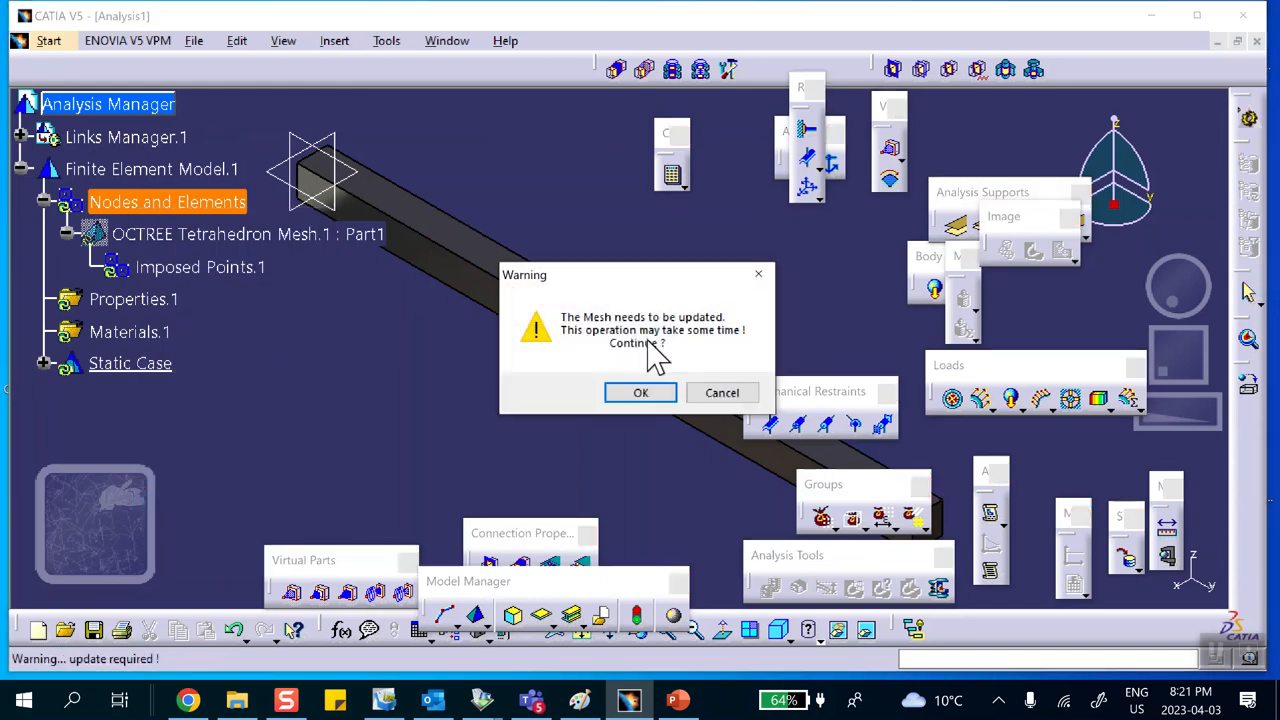
{"action": "left_click", "coordinate": [652, 396]}
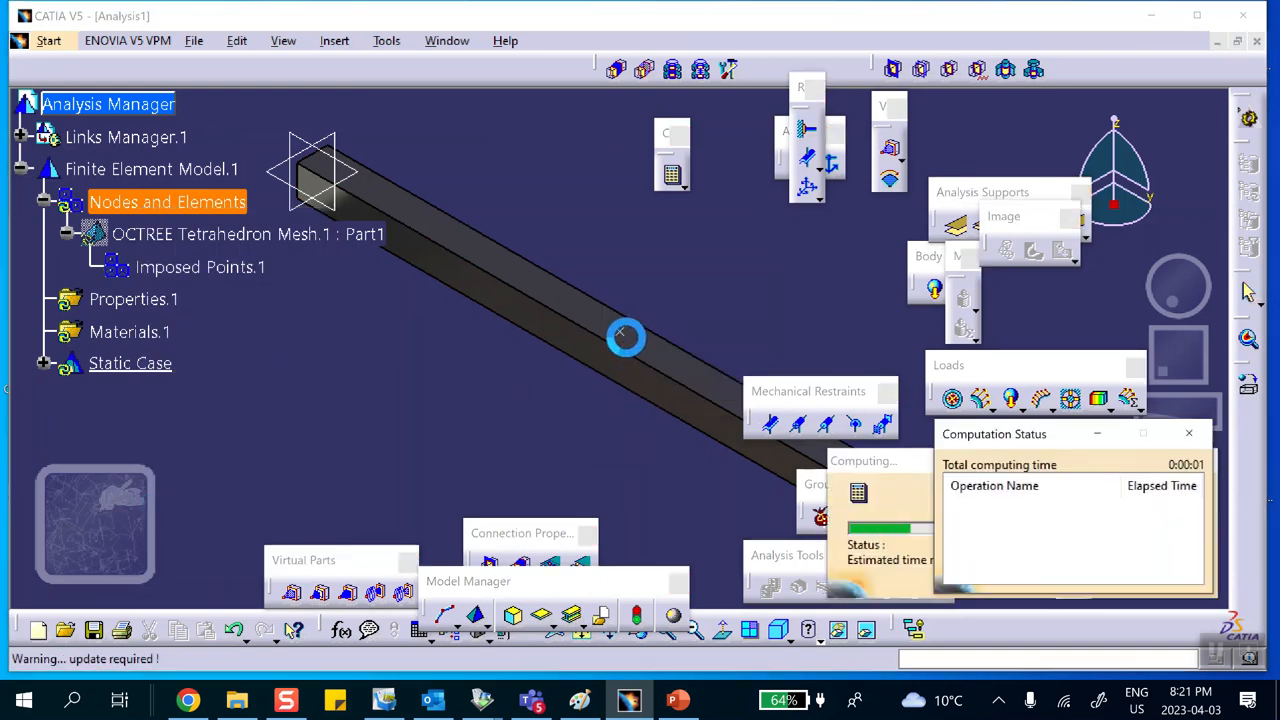
{"action": "middle_click_drag", "start_coordinate": [729, 318], "coordinate": [722, 225]}
{"action": "left_click", "coordinate": [622, 312]}
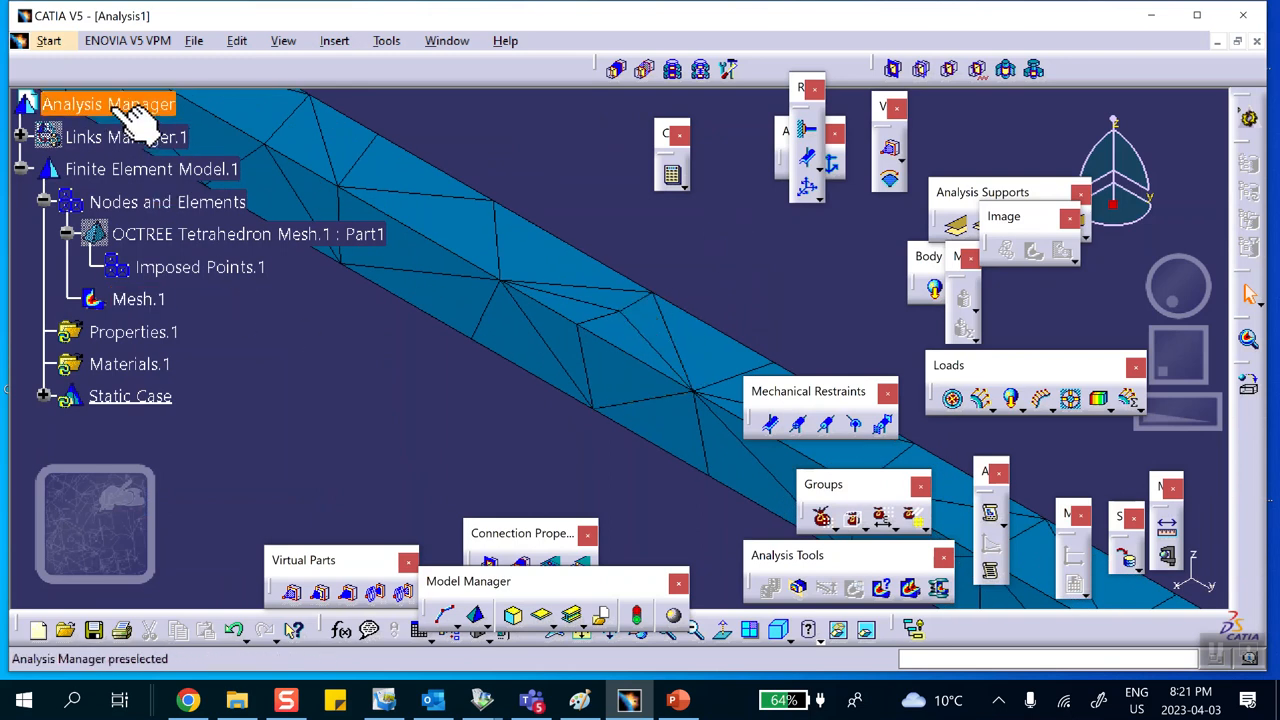
Step: Temporarily show the linked part geometry over the mesh and hide it again
{"action": "right_click", "coordinate": [100, 137]}
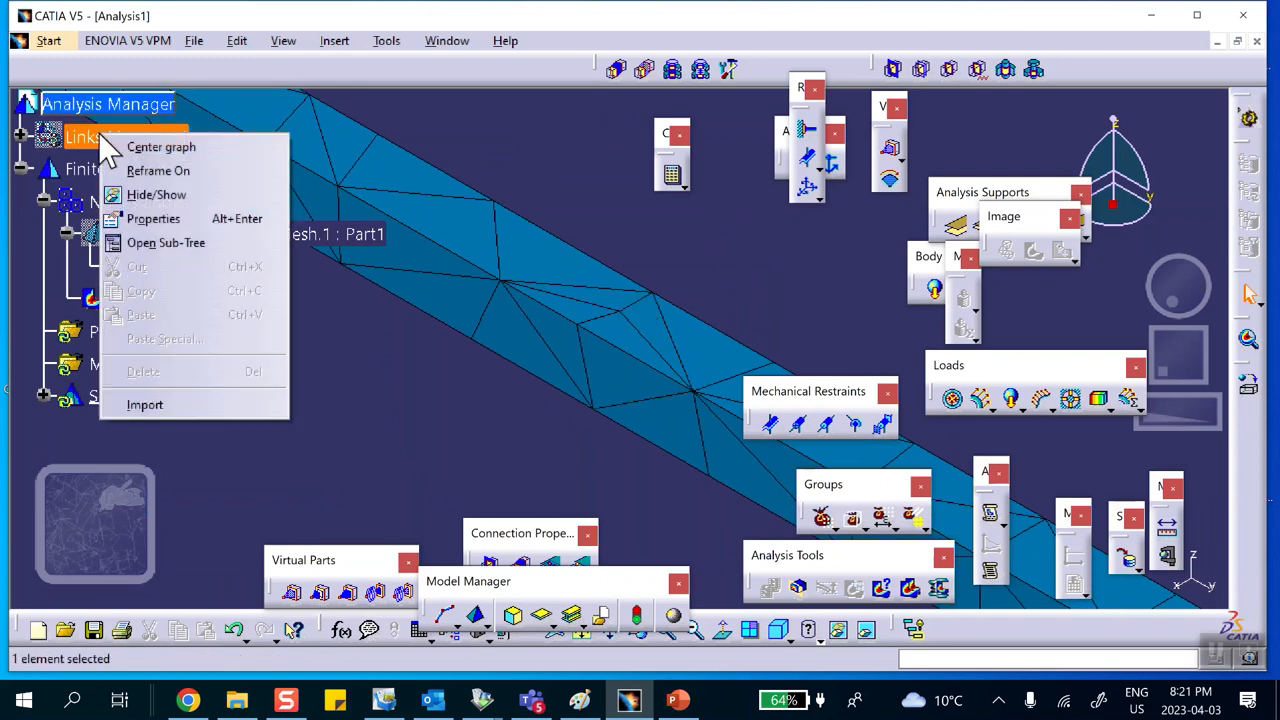
{"action": "left_click", "coordinate": [110, 194]}
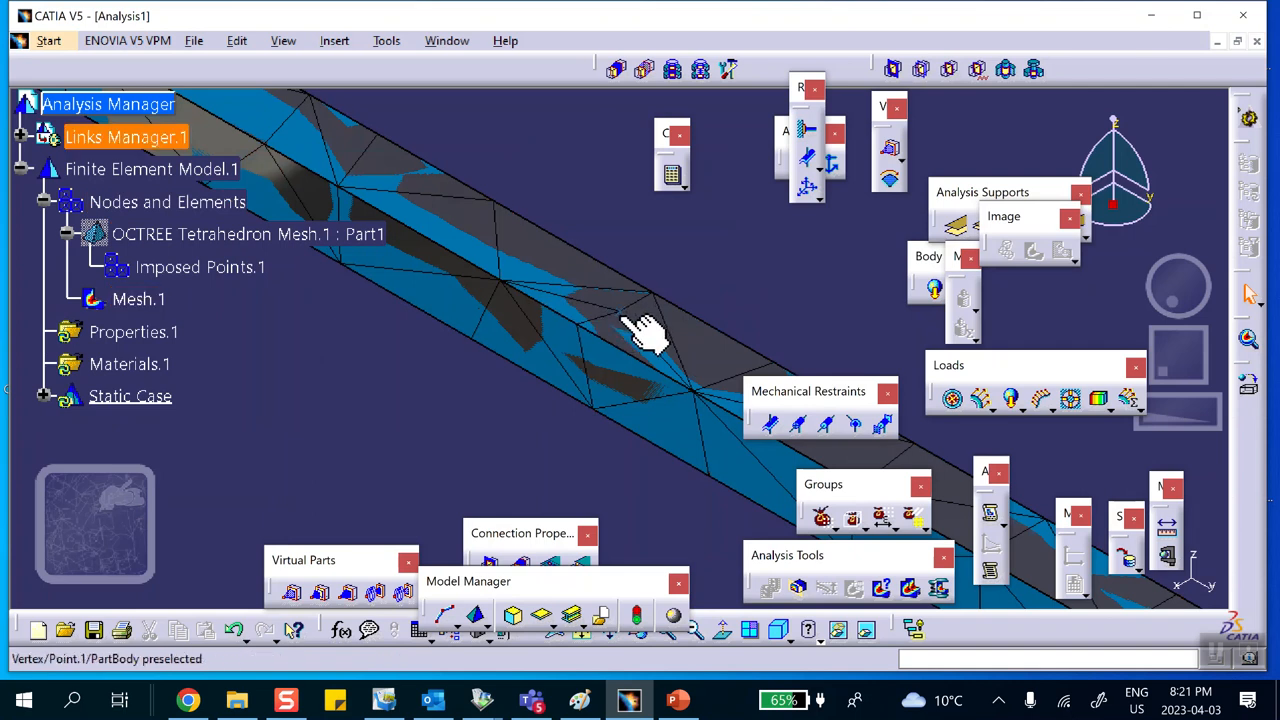
{"action": "right_click", "coordinate": [173, 237]}
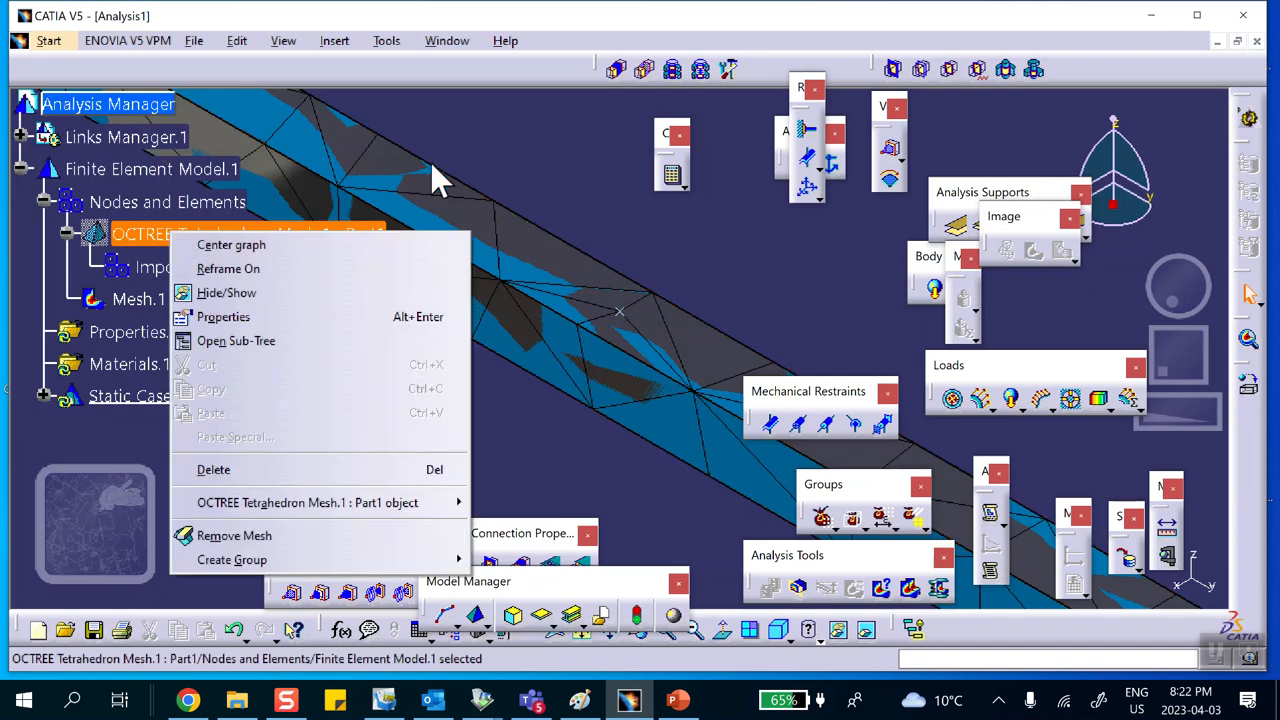
{"action": "left_click", "coordinate": [523, 158]}
{"action": "right_click", "coordinate": [100, 139]}
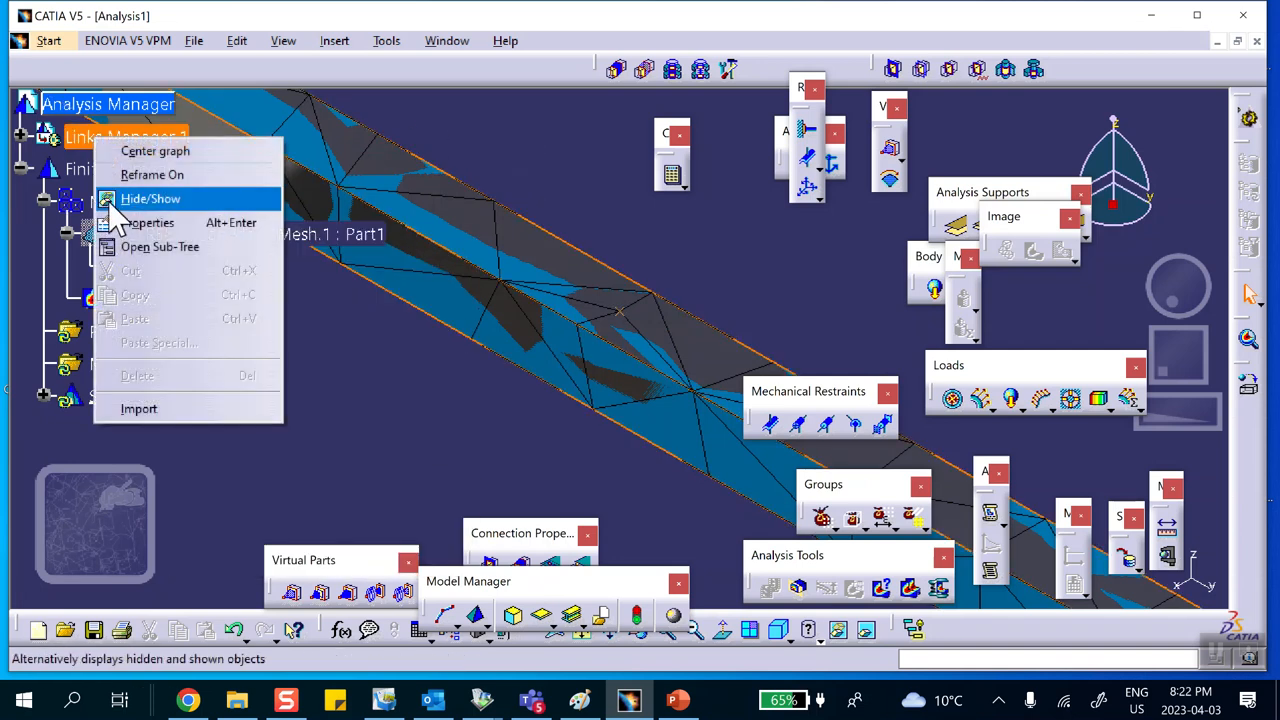
{"action": "left_click", "coordinate": [150, 199]}
{"action": "middle_click_drag", "start_coordinate": [320, 387], "coordinate": [334, 358]}
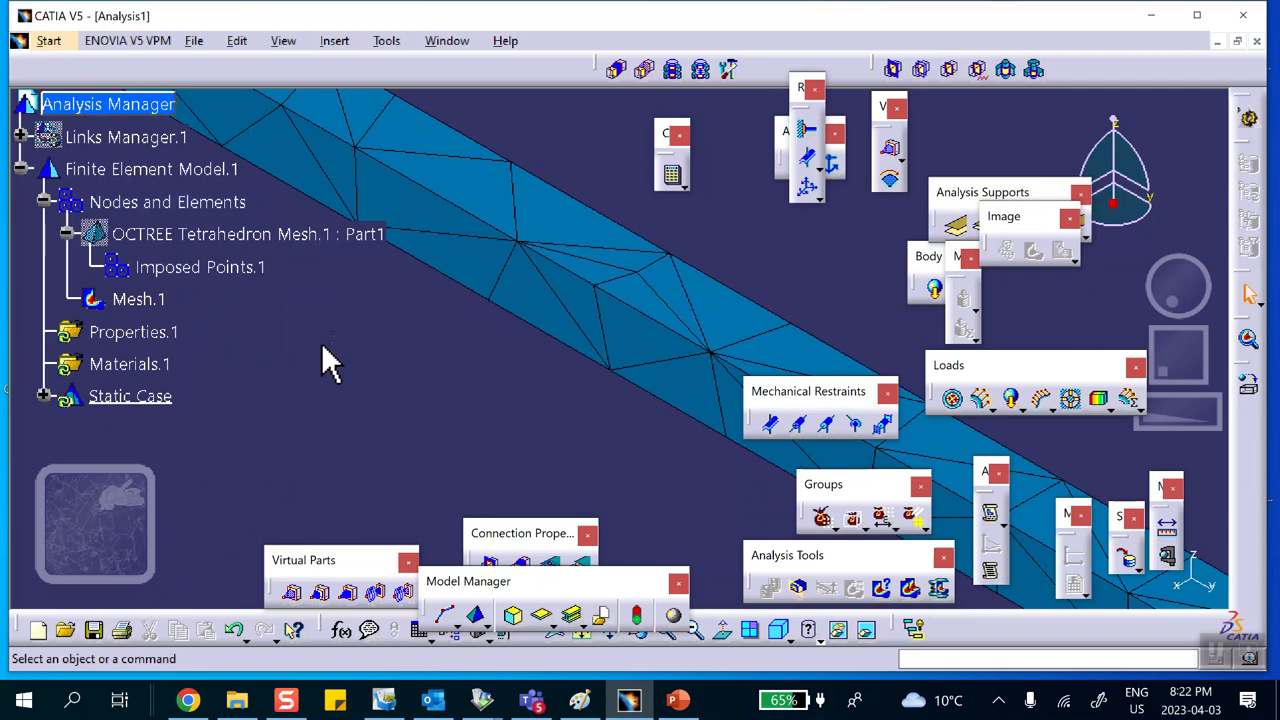
{"action": "middle_click_drag", "start_coordinate": [340, 352], "coordinate": [408, 413]}
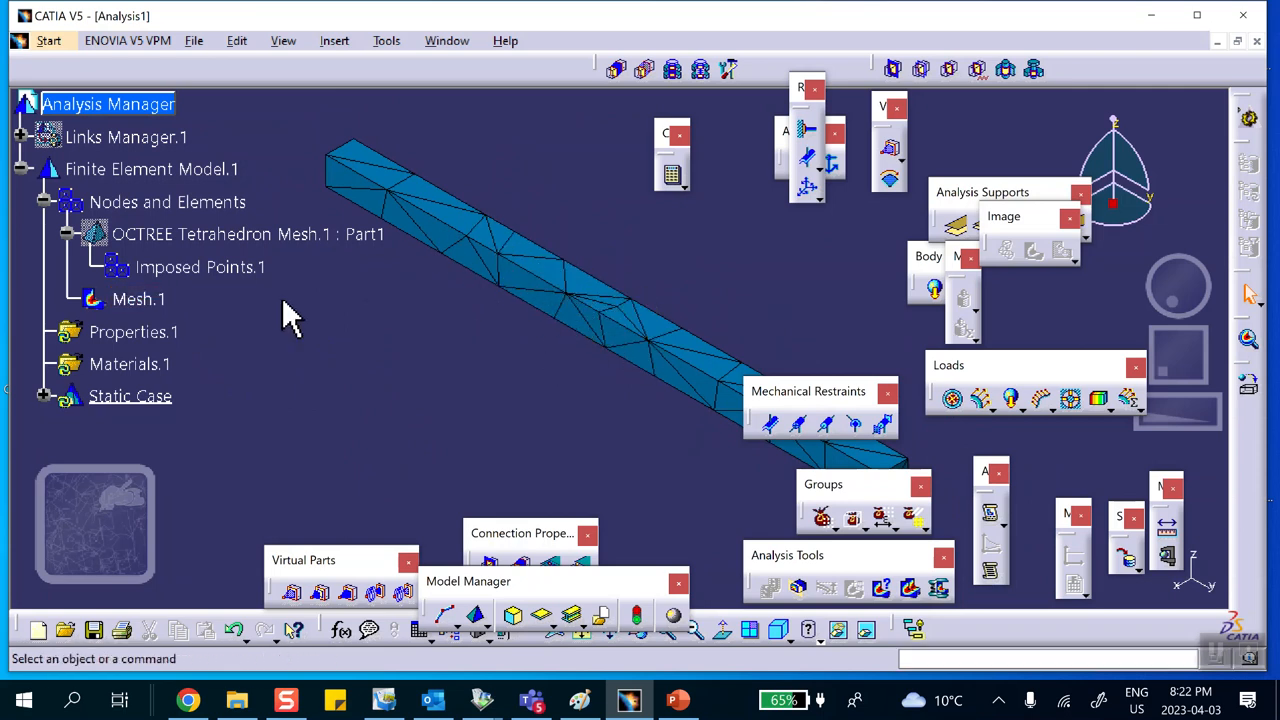
Step: Set the Octree tetrahedron mesh size to 0.5 in
{"action": "double_click", "coordinate": [160, 228]}
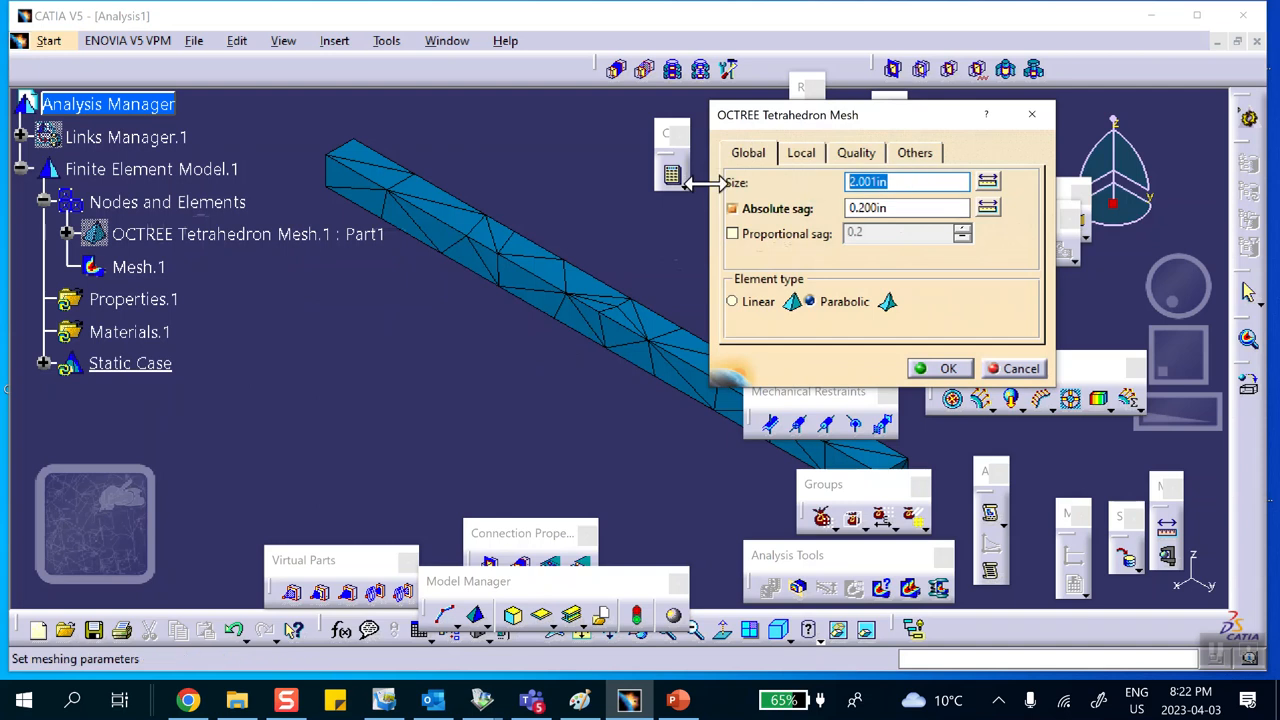
{"action": "type", "text": ".5"}
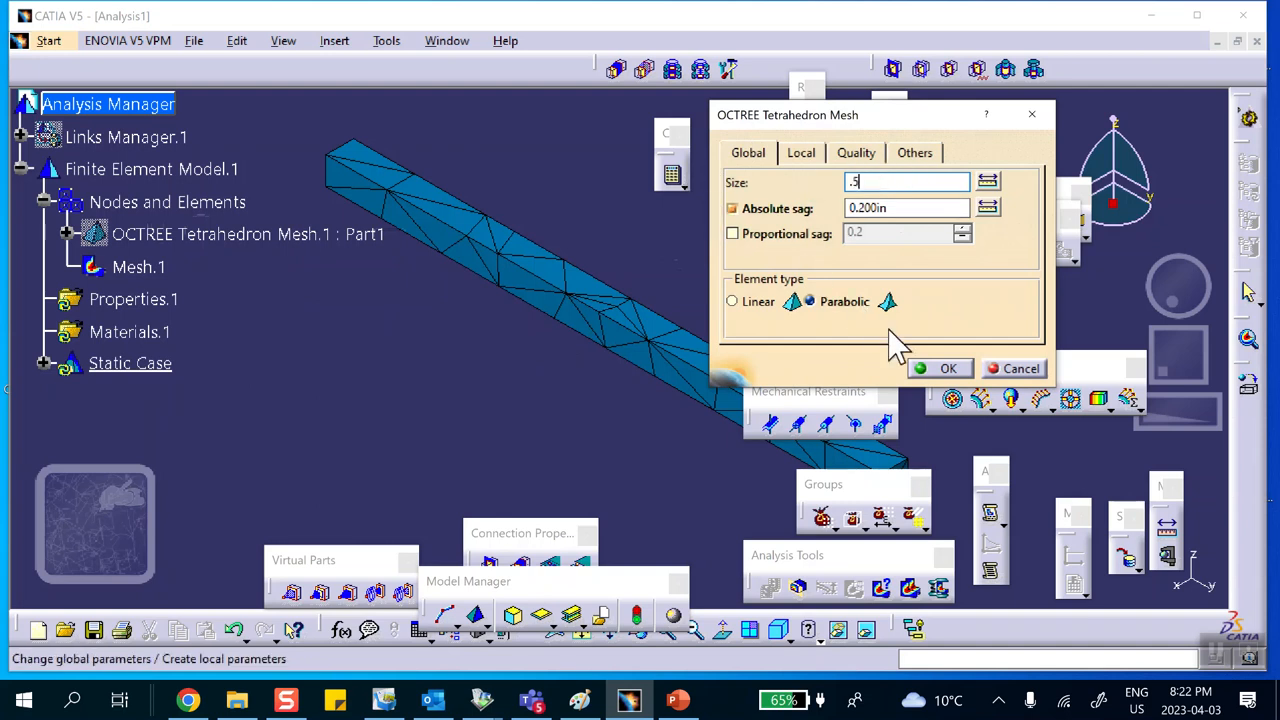
{"action": "left_click", "coordinate": [941, 370]}
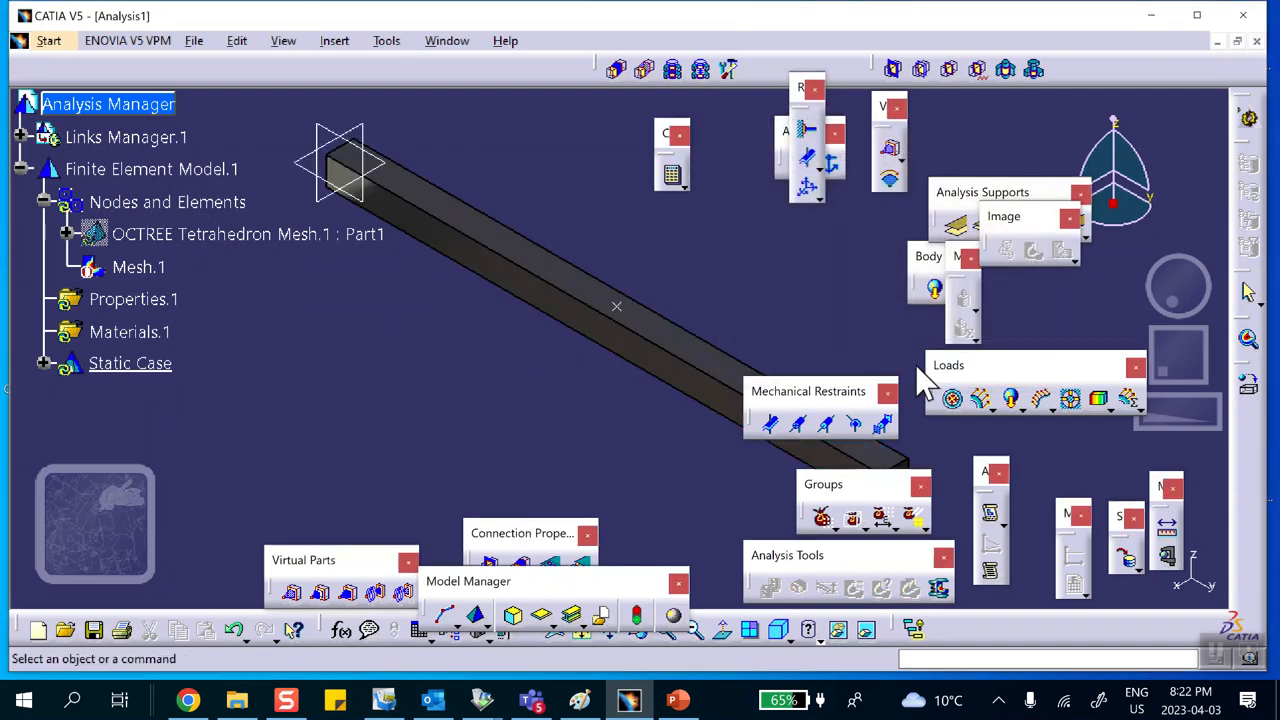
{"action": "right_click", "coordinate": [152, 200]}
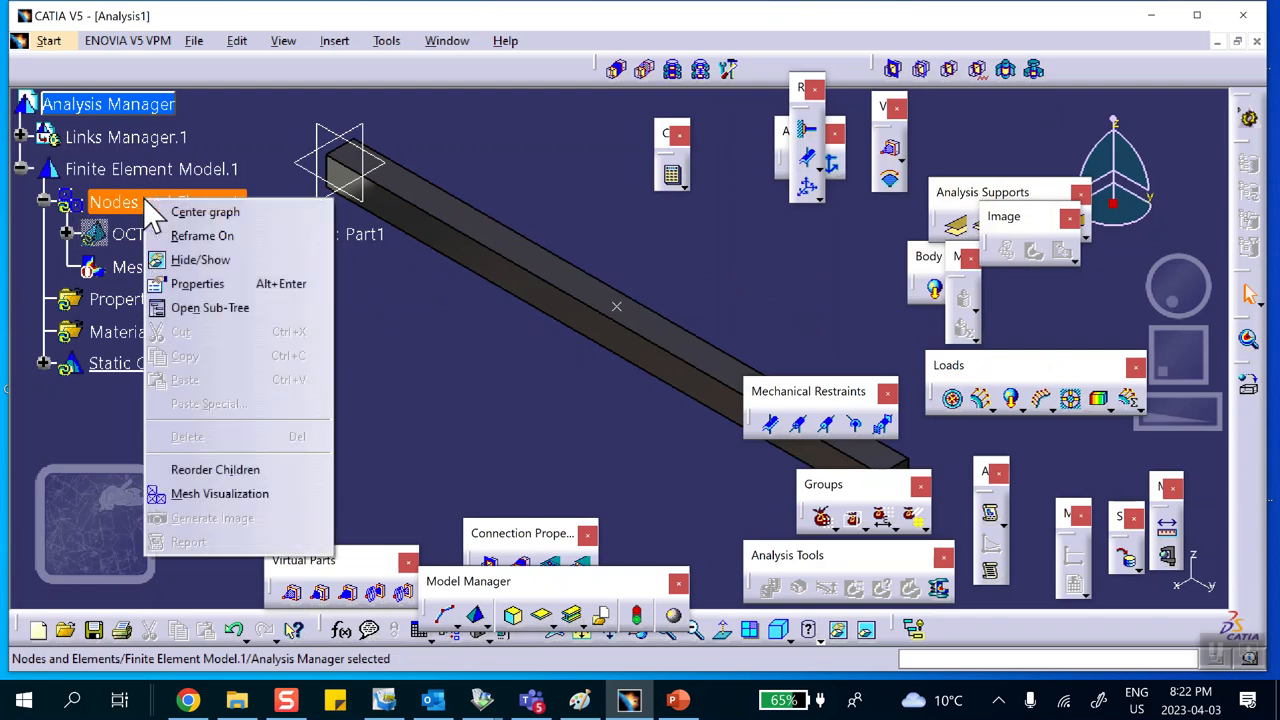
{"action": "left_click", "coordinate": [185, 466]}
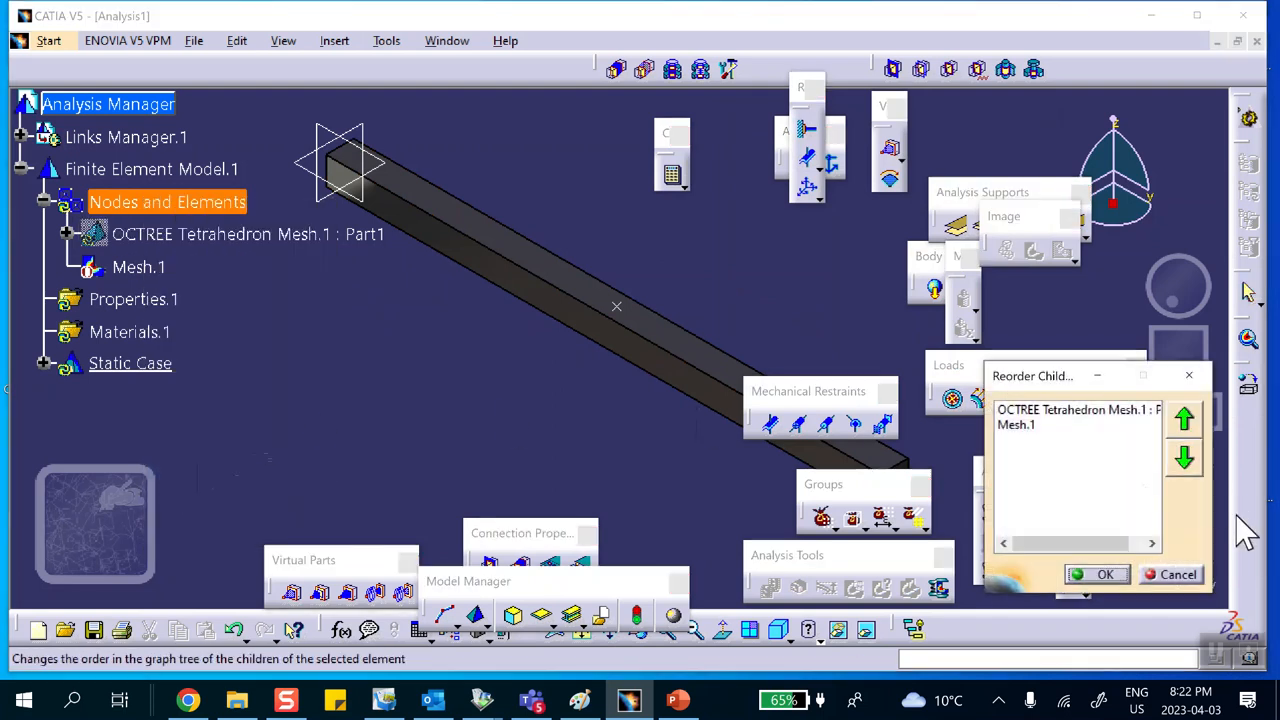
{"action": "left_click", "coordinate": [1178, 575]}
Step: Turn on mesh visualization for Nodes and Elements and accept the mesh update
{"action": "right_click", "coordinate": [184, 205]}
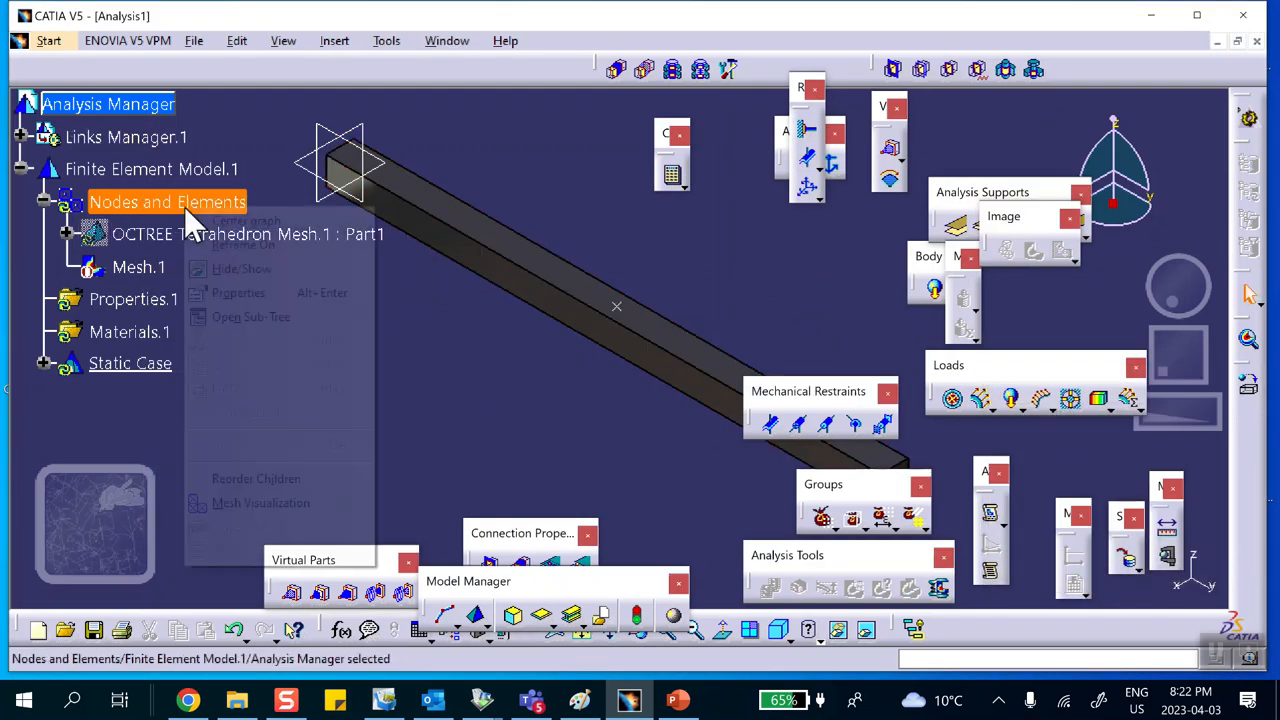
{"action": "left_click", "coordinate": [268, 502]}
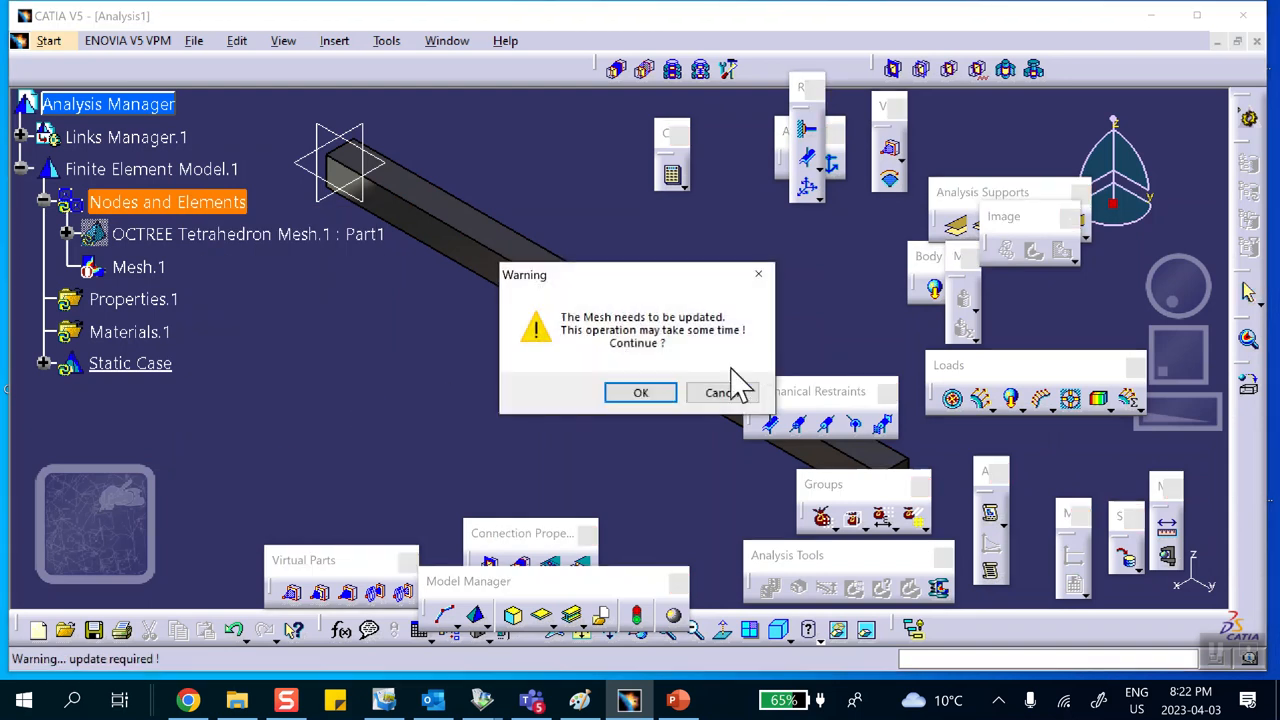
{"action": "left_click", "coordinate": [641, 393]}
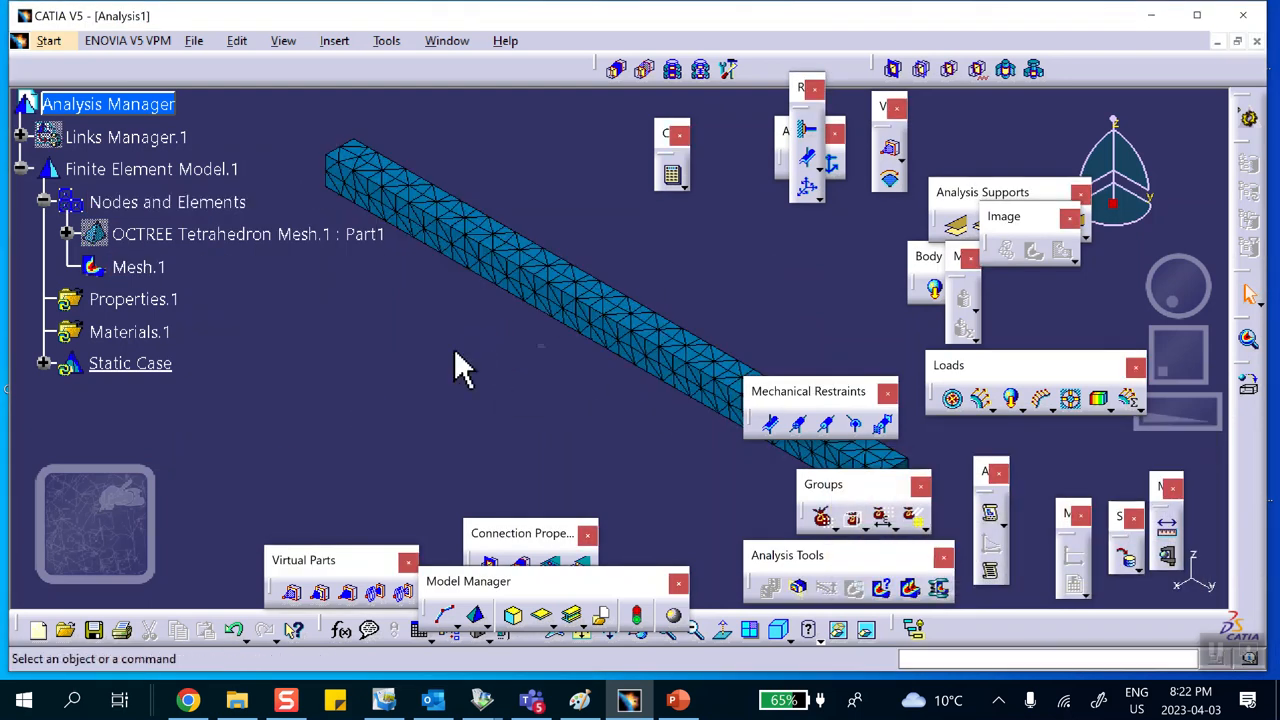
Step: Show the linked part geometry to compare with the refined mesh, then hide it again
{"action": "right_click", "coordinate": [125, 133]}
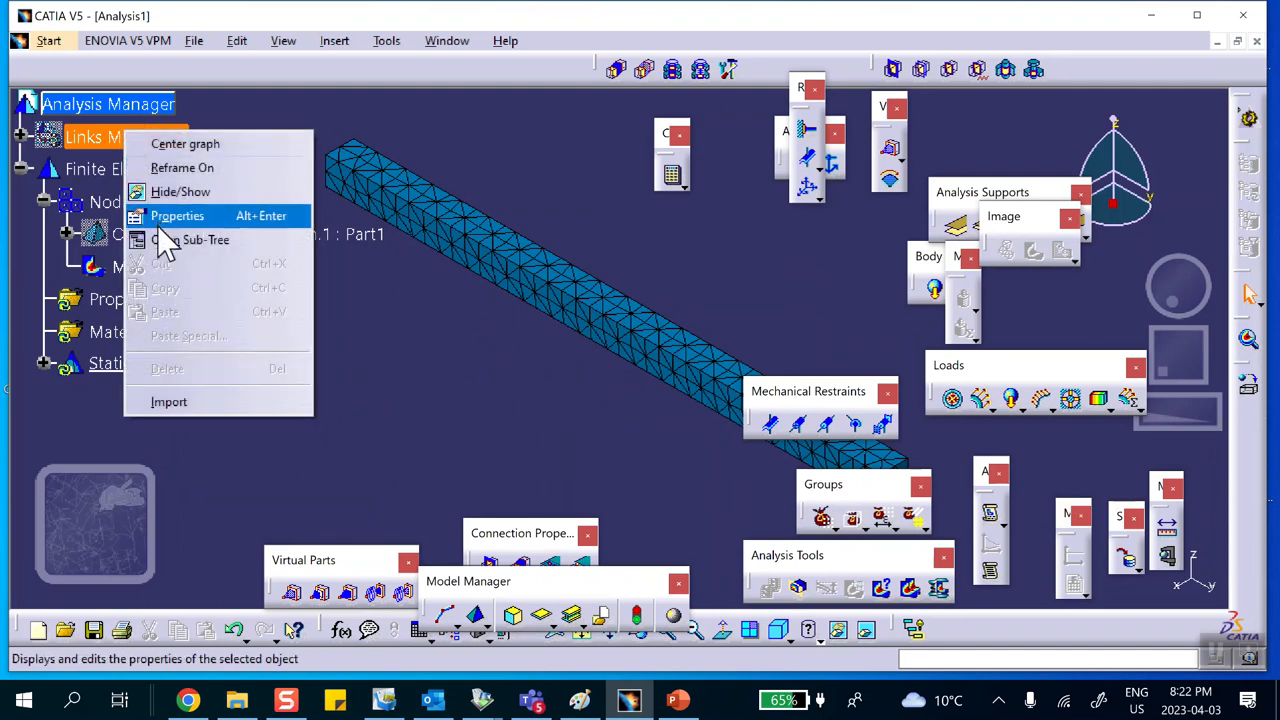
{"action": "left_click", "coordinate": [172, 191]}
{"action": "middle_click_drag", "start_coordinate": [363, 350], "coordinate": [340, 174], "text": "ctrl"}
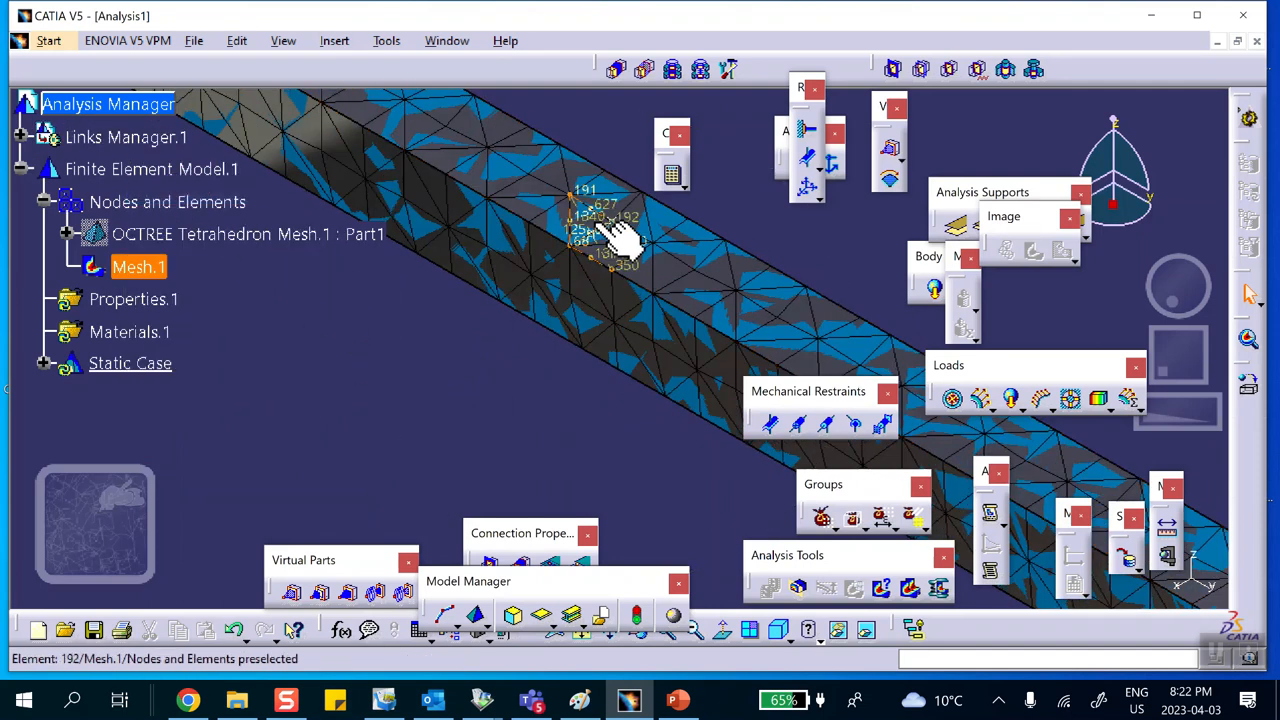
{"action": "middle_click_drag", "start_coordinate": [643, 243], "coordinate": [520, 368], "text": "ctrl"}
{"action": "right_click", "coordinate": [105, 135]}
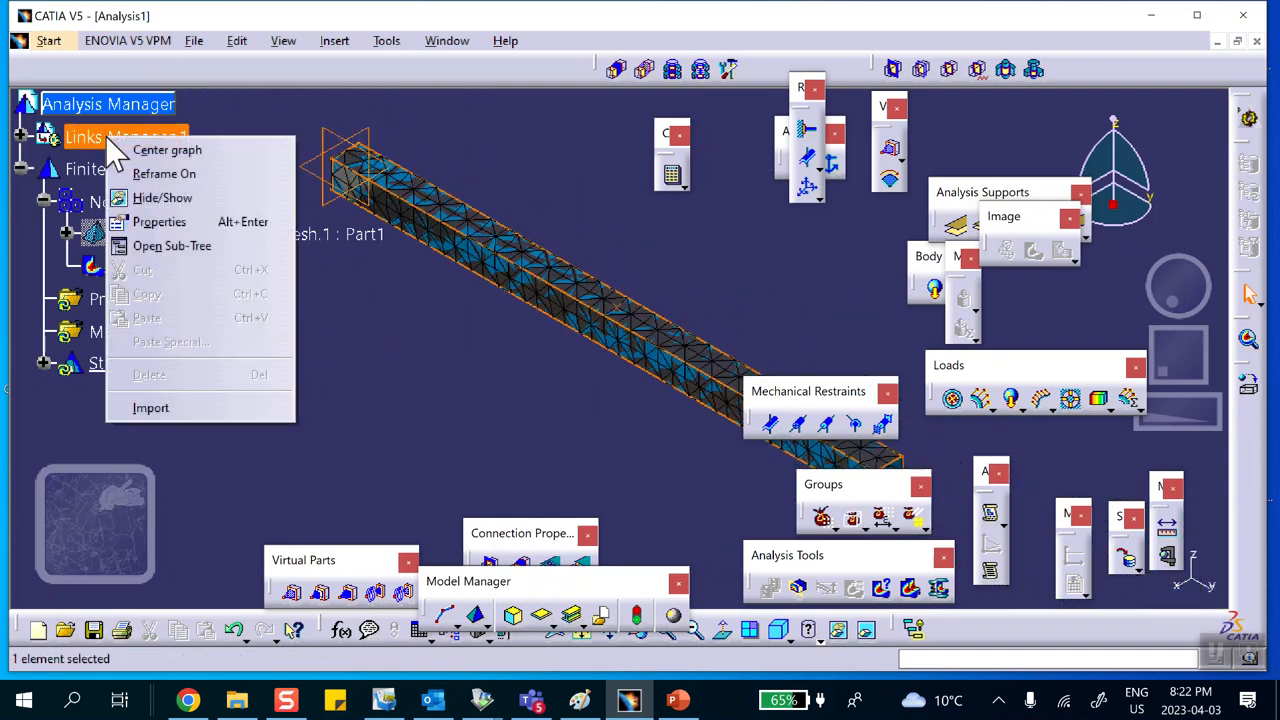
{"action": "left_click", "coordinate": [160, 199]}
{"action": "middle_click_drag", "start_coordinate": [429, 371], "coordinate": [377, 307]}
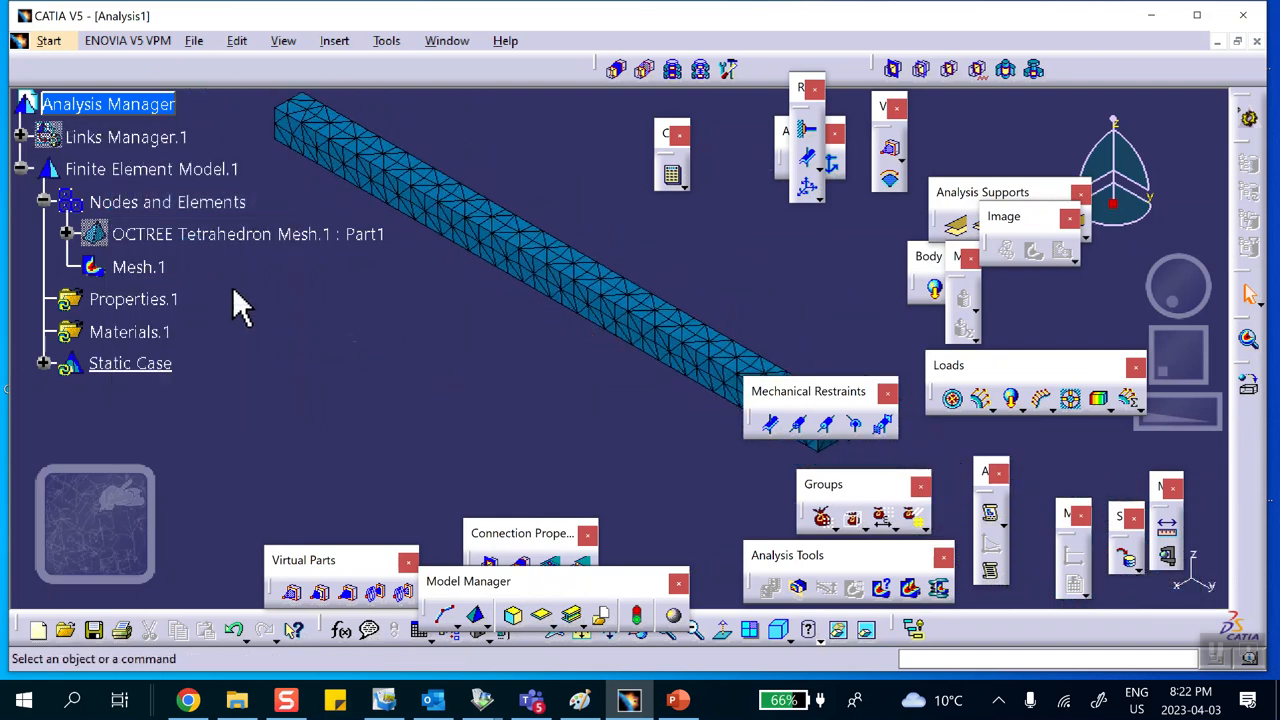
Step: Deactivate Mesh.1 so the plain beam geometry is displayed
{"action": "right_click", "coordinate": [150, 270]}
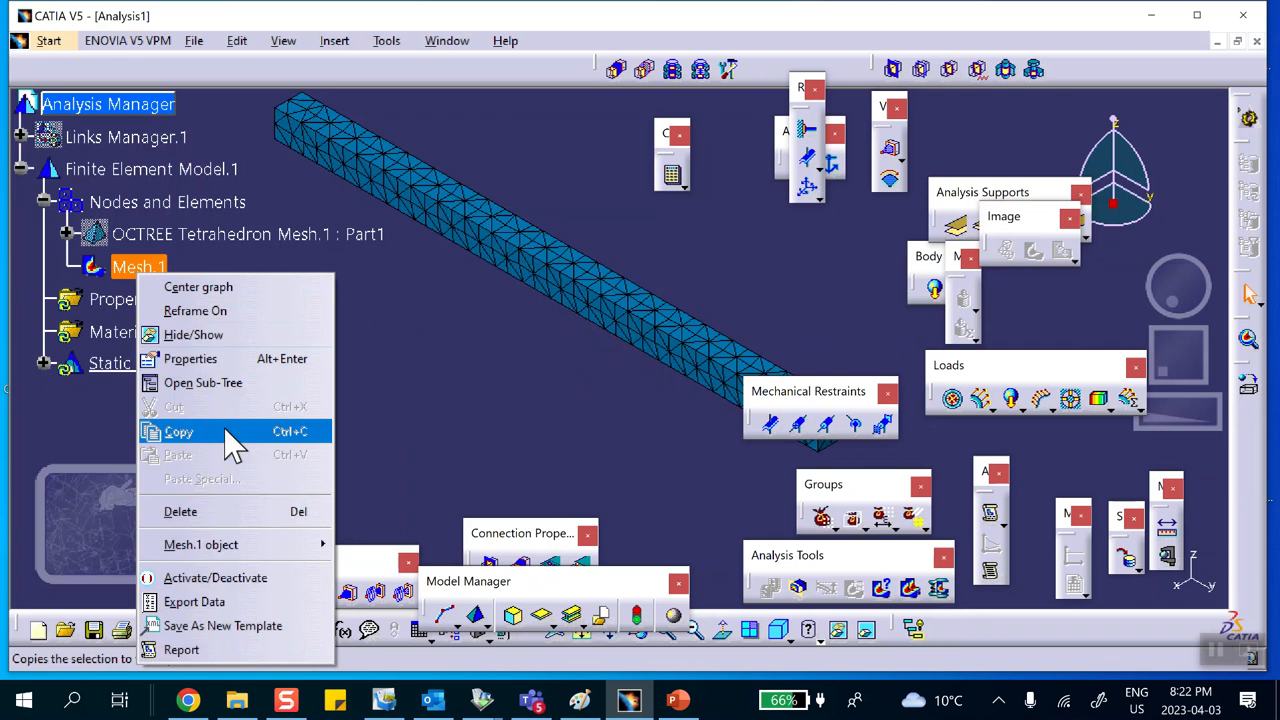
{"action": "left_click", "coordinate": [227, 574]}
{"action": "middle_click_drag", "start_coordinate": [443, 429], "coordinate": [308, 318]}
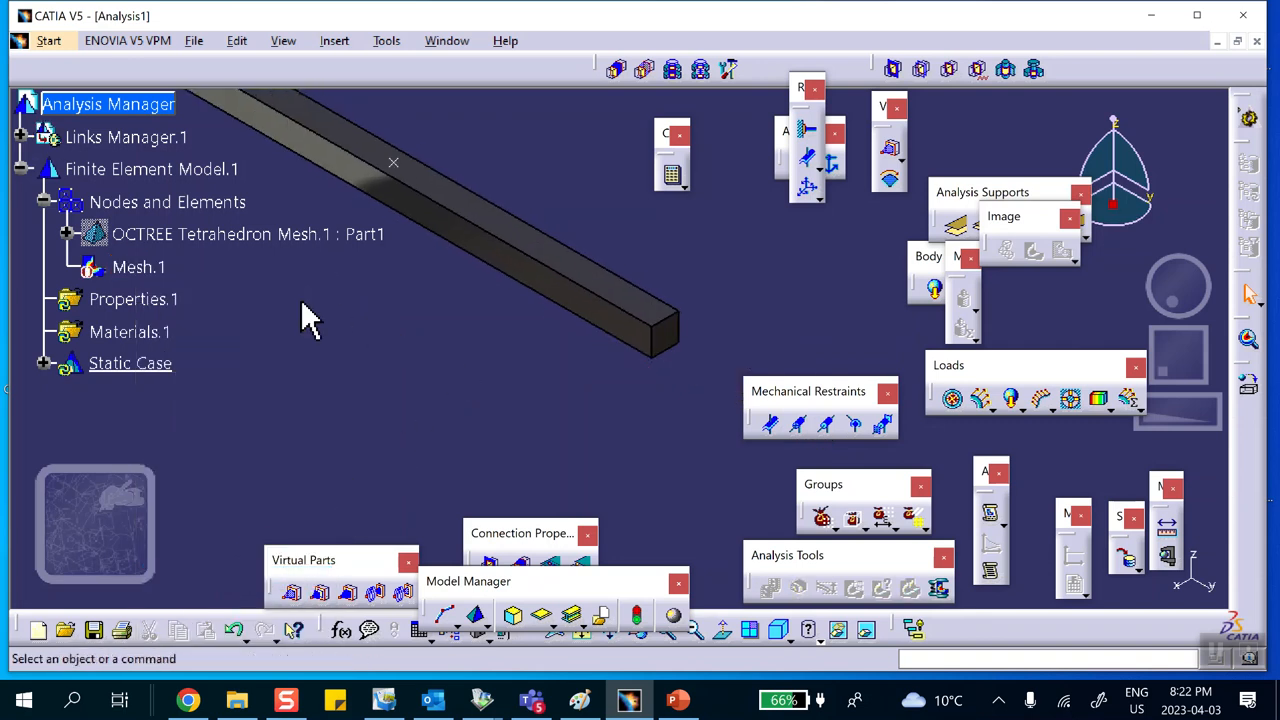
{"action": "mouse_move", "coordinate": [380, 343]}
{"action": "middle_mouse_down"}
{"action": "mouse_move", "coordinate": [400, 383]}
{"action": "mouse_move", "coordinate": [361, 371]}
{"action": "mouse_move", "coordinate": [617, 430]}
{"action": "middle_mouse_up"}
{"action": "middle_click_drag", "start_coordinate": [329, 371], "coordinate": [323, 423]}
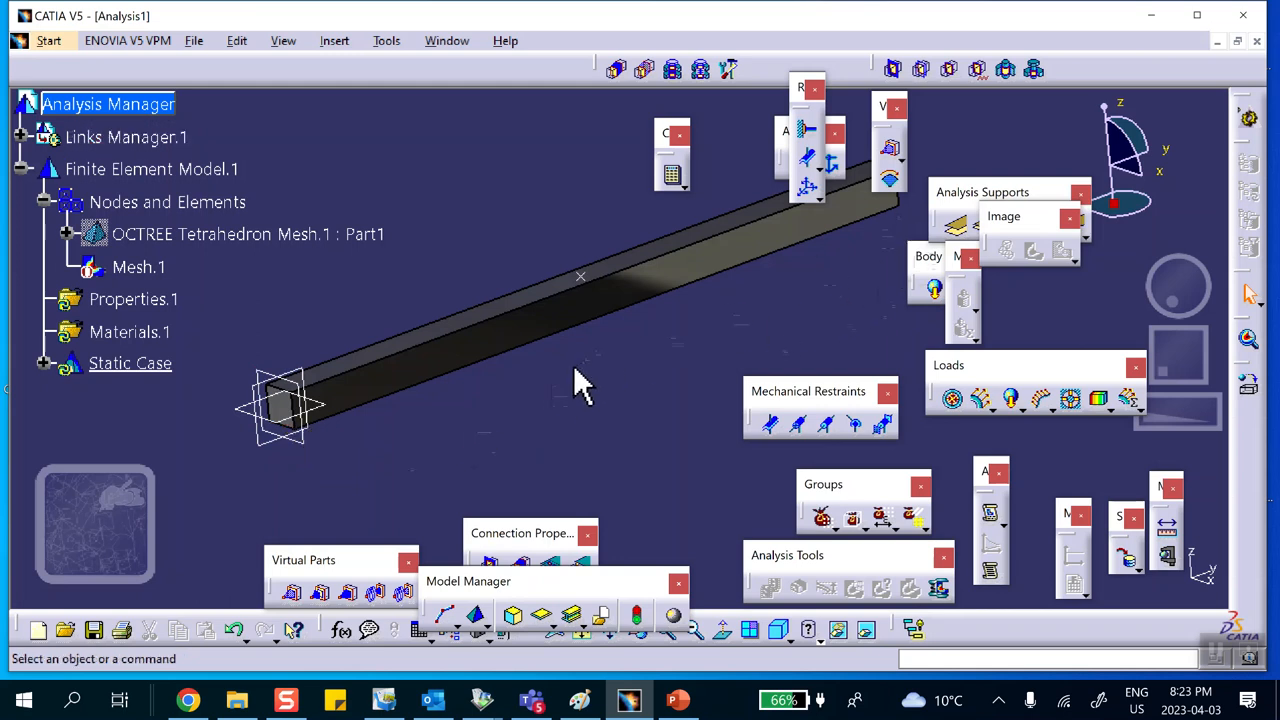
Step: Add a user-defined restraint on an end edge of the beam restraining translations 1, 2 and 3
{"action": "left_click", "coordinate": [808, 186]}
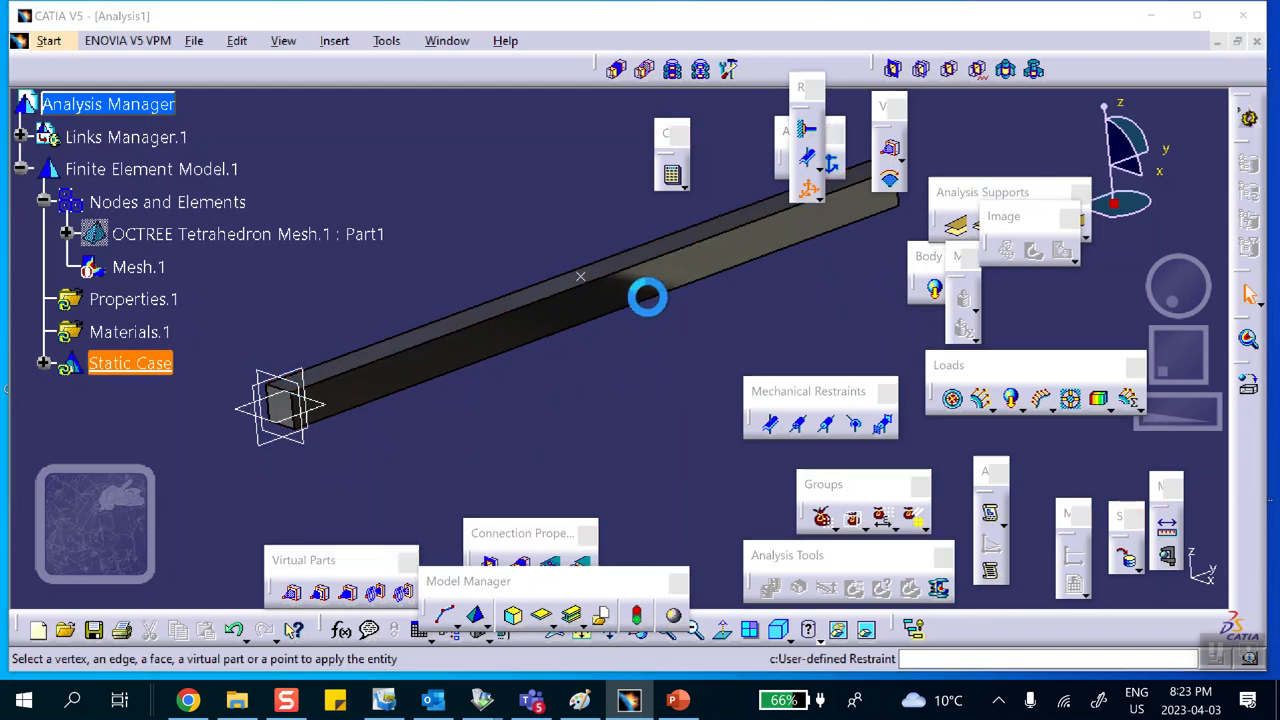
{"action": "middle_click_drag", "start_coordinate": [478, 389], "coordinate": [614, 289]}
{"action": "middle_click_drag", "start_coordinate": [575, 370], "coordinate": [478, 435]}
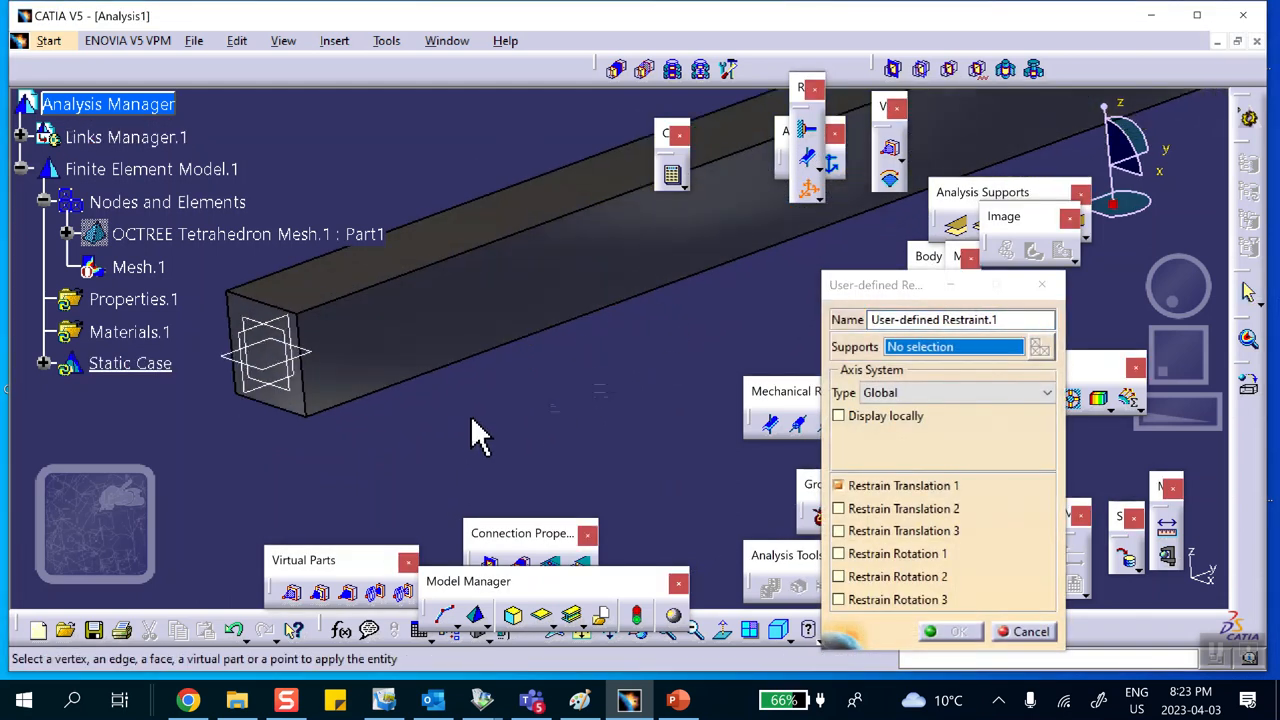
{"action": "left_click", "coordinate": [292, 419]}
{"action": "left_click", "coordinate": [838, 509]}
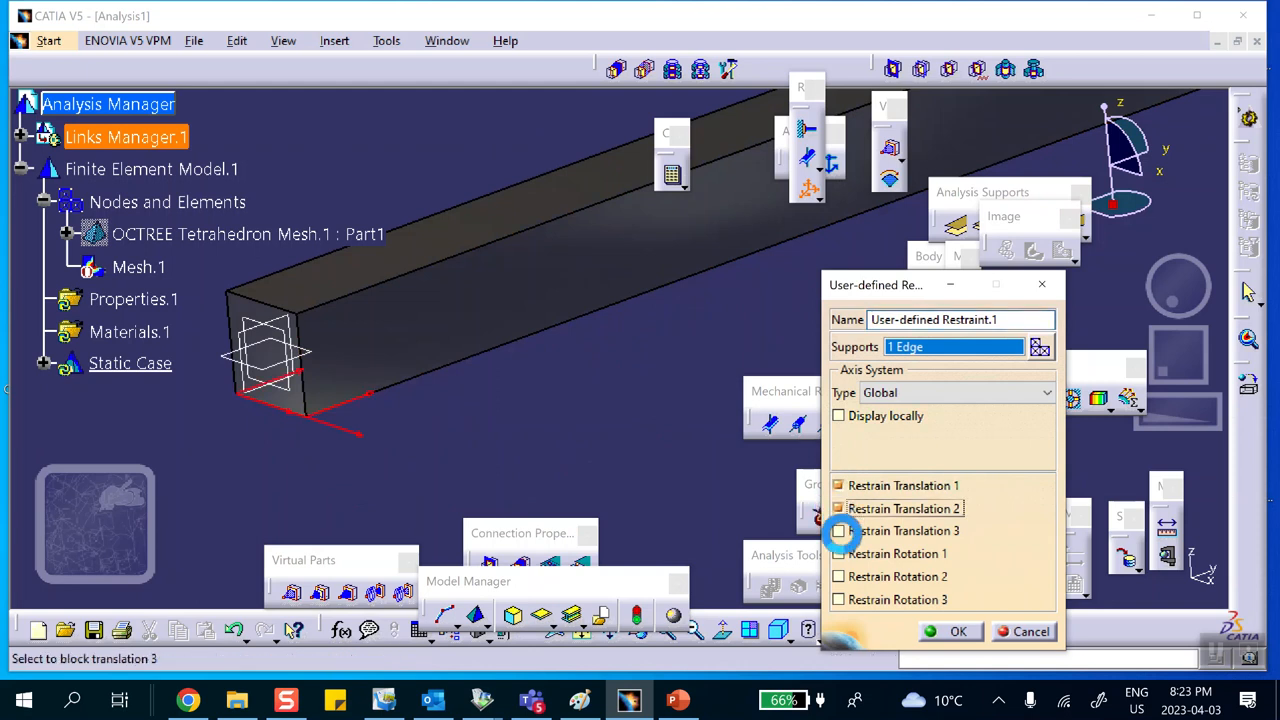
{"action": "left_click", "coordinate": [838, 531]}
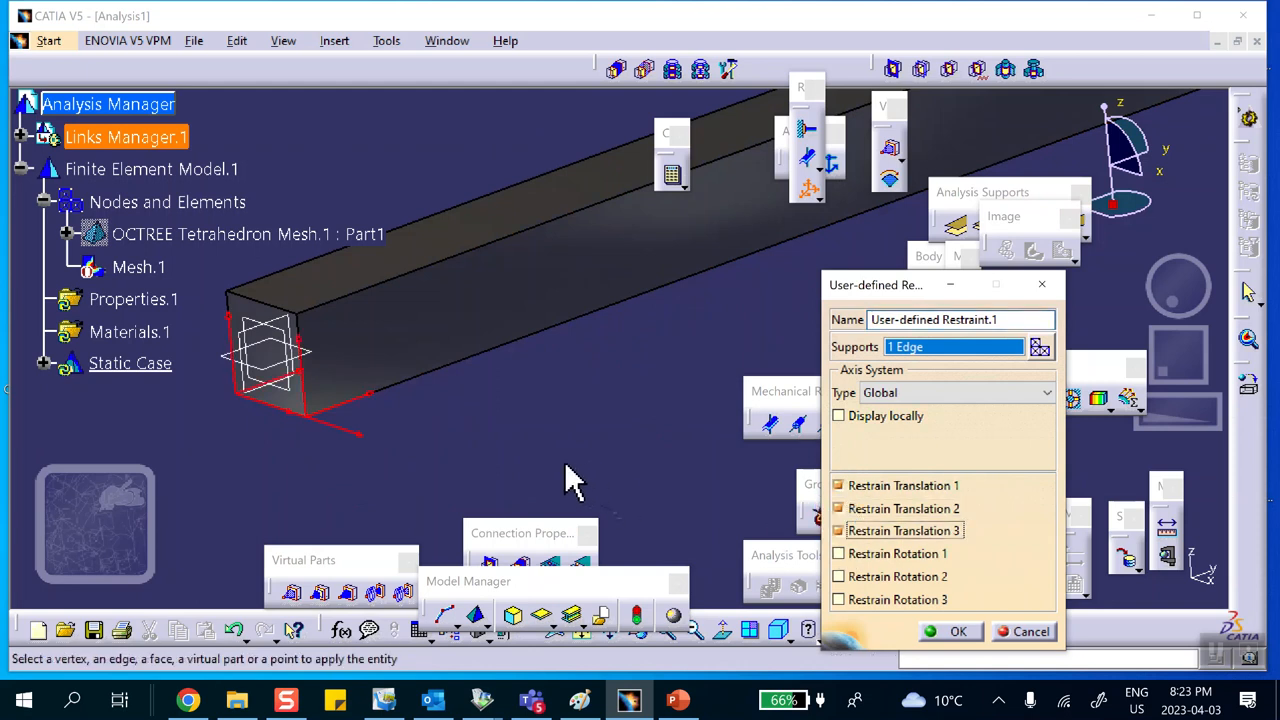
{"action": "left_click", "coordinate": [951, 632]}
Step: Add a second user-defined restraint on the opposite end edge restraining only translations 1 and 3
{"action": "middle_click_drag", "start_coordinate": [600, 443], "coordinate": [447, 438]}
{"action": "middle_click_drag", "start_coordinate": [412, 390], "coordinate": [505, 400]}
{"action": "left_click", "coordinate": [806, 187]}
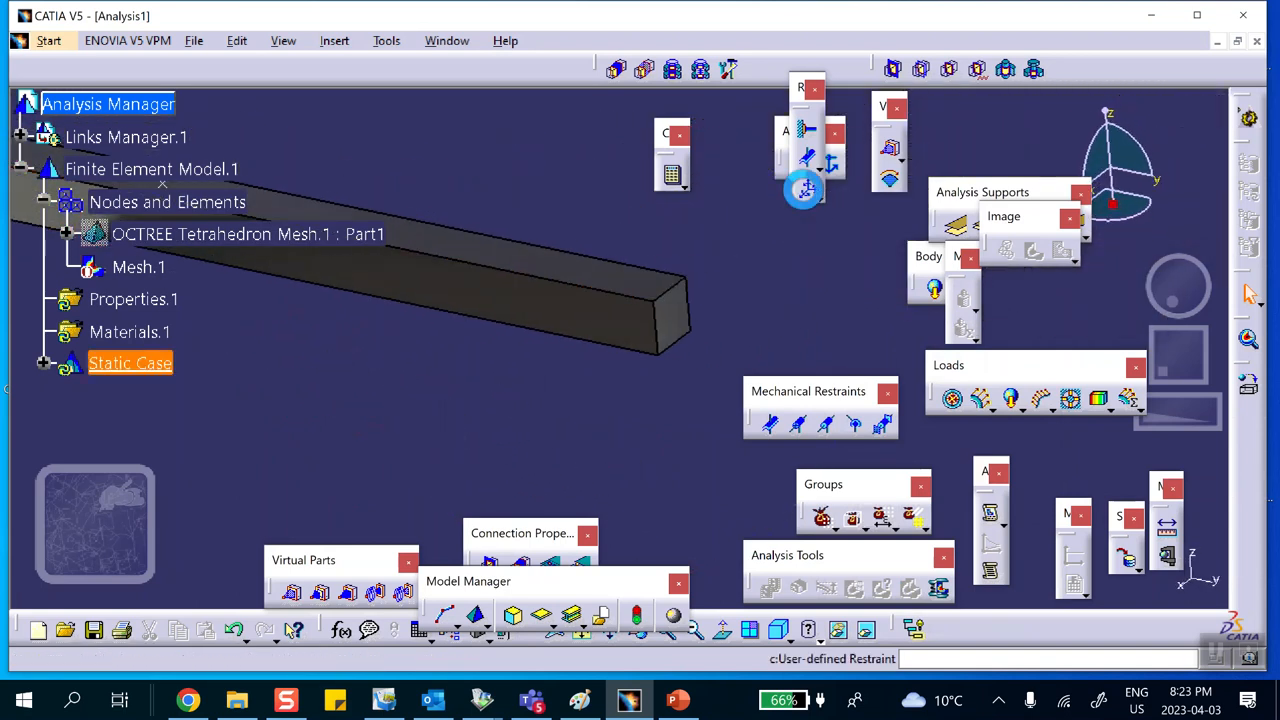
{"action": "left_click", "coordinate": [688, 342]}
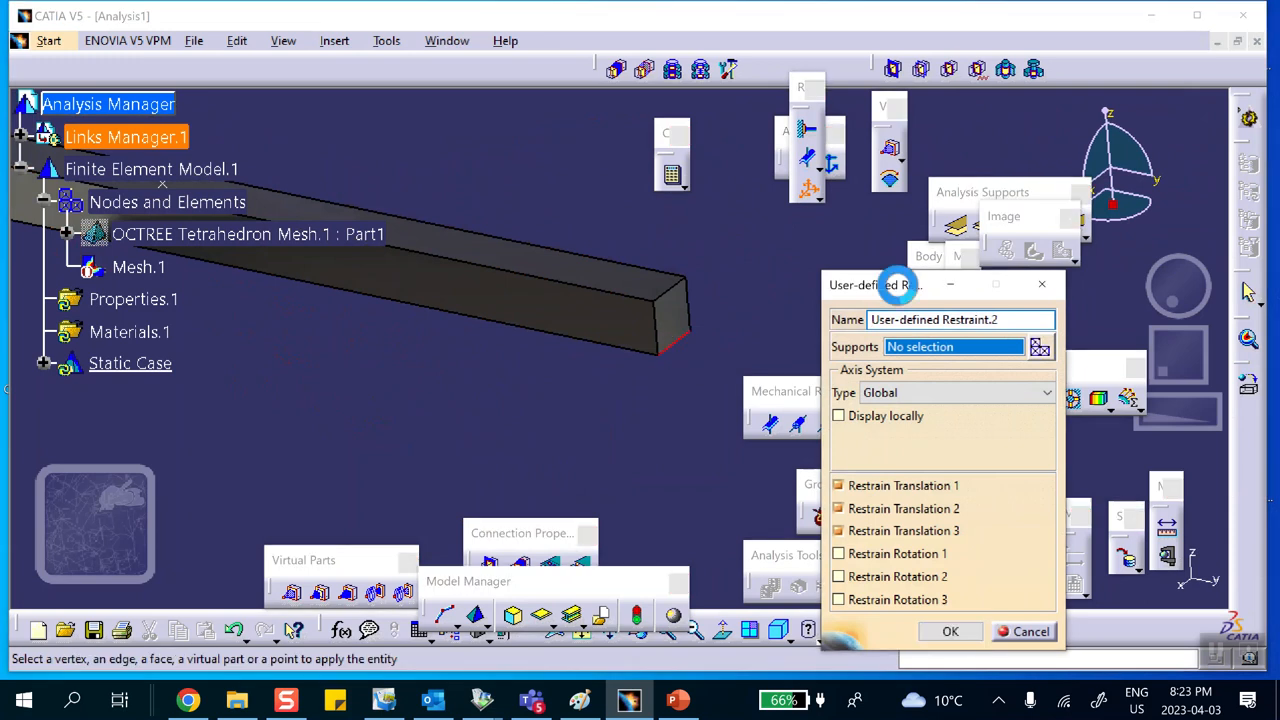
{"action": "left_click", "coordinate": [838, 508]}
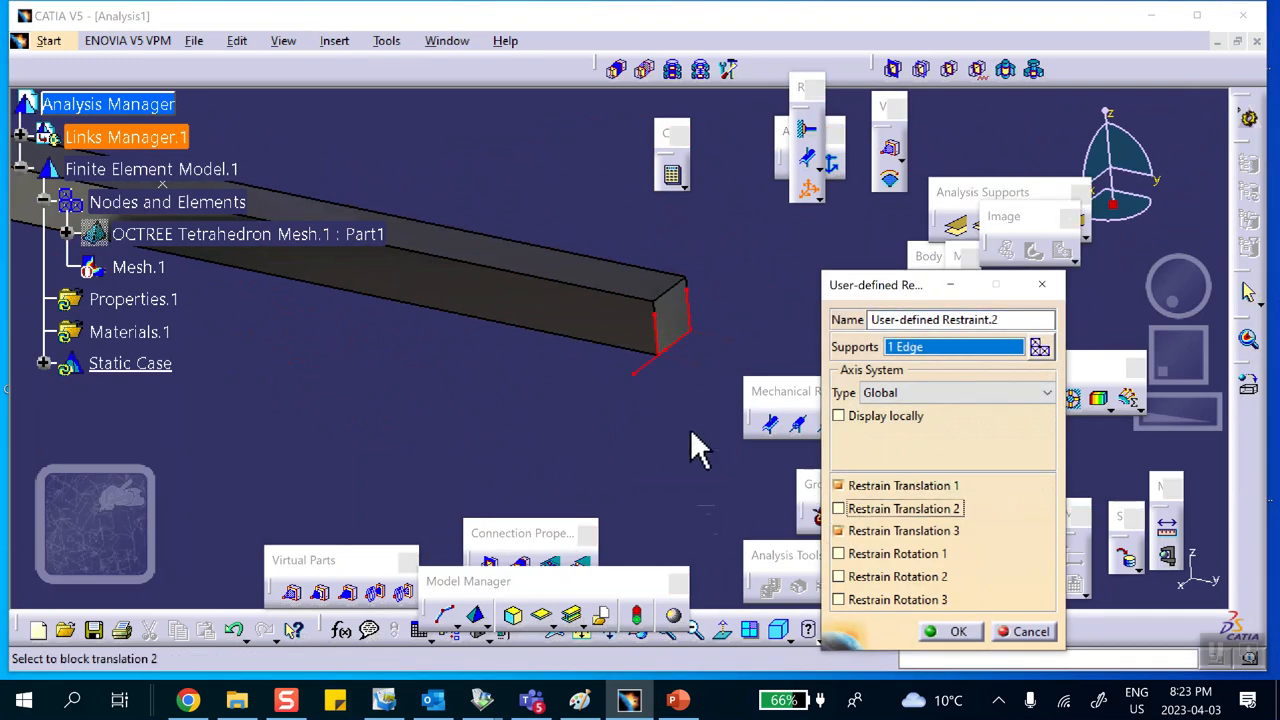
{"action": "left_click", "coordinate": [957, 632]}
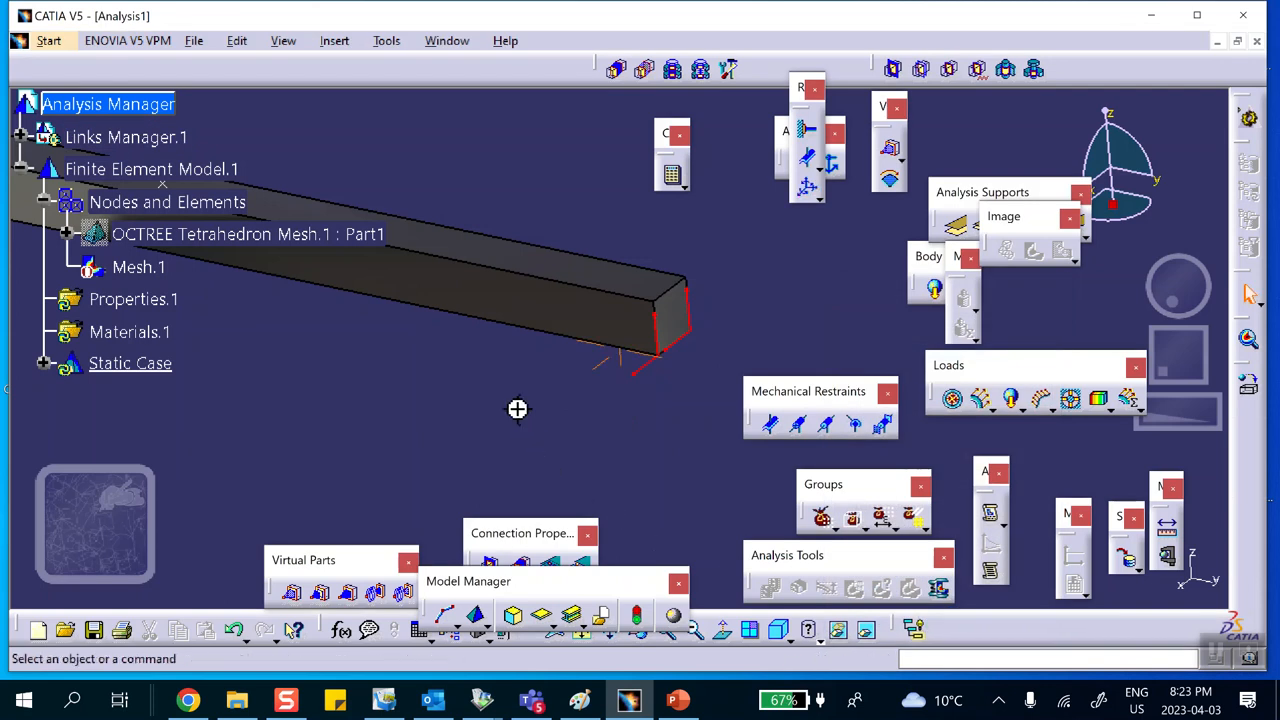
Step: Apply a 100 lbf distributed force in the −Z direction at the mid-span point
{"action": "middle_click_drag", "start_coordinate": [519, 416], "coordinate": [542, 505]}
{"action": "middle_click_drag", "start_coordinate": [471, 452], "coordinate": [534, 357]}
{"action": "left_click", "coordinate": [557, 466]}
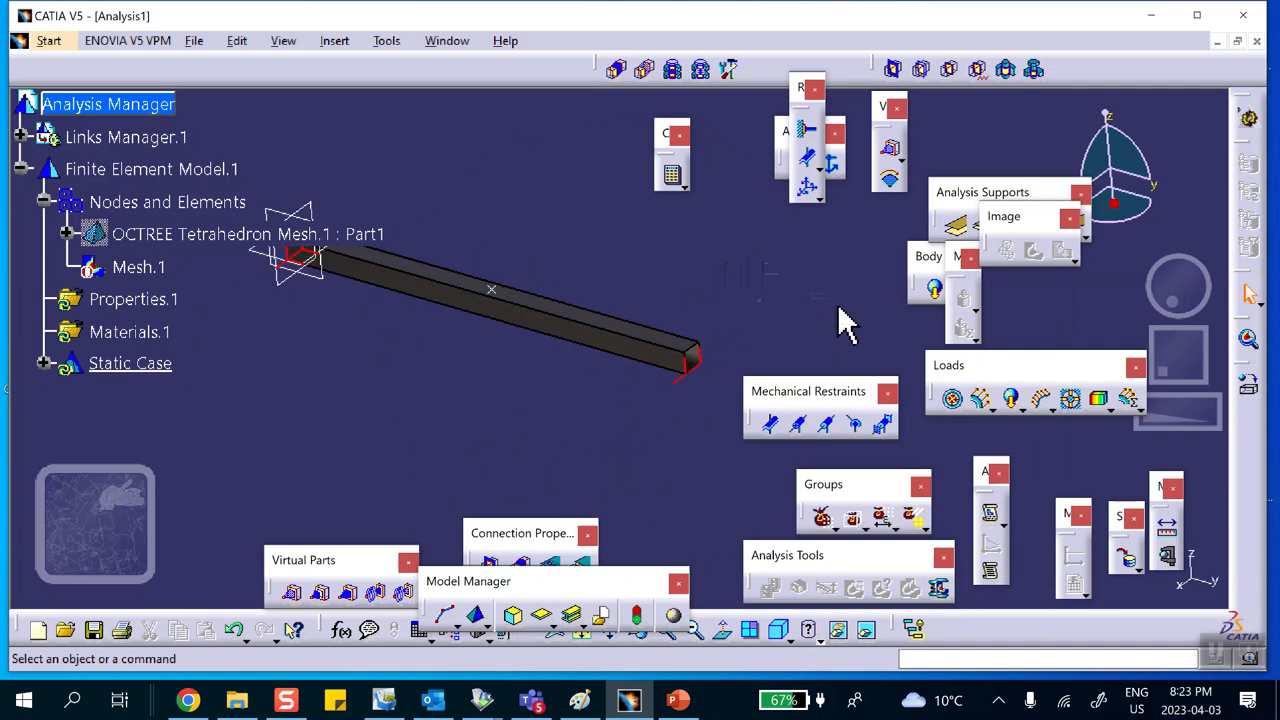
{"action": "left_click", "coordinate": [982, 397]}
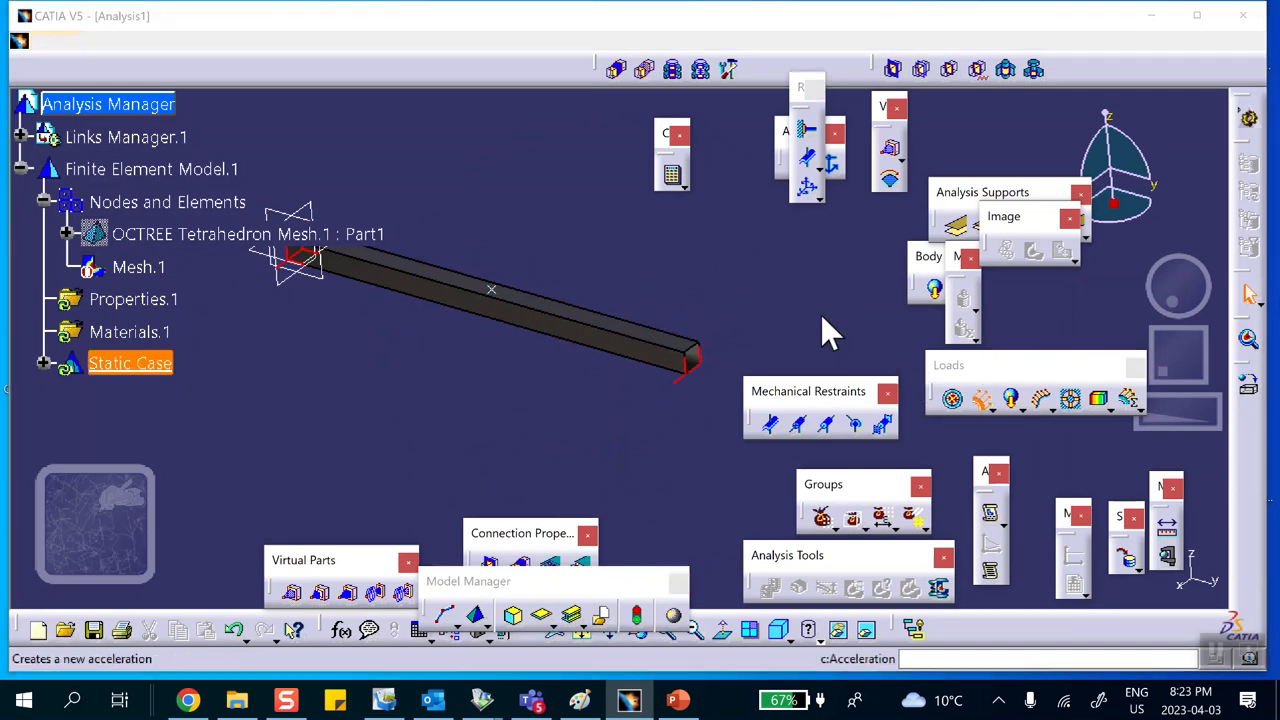
{"action": "left_click", "coordinate": [496, 289]}
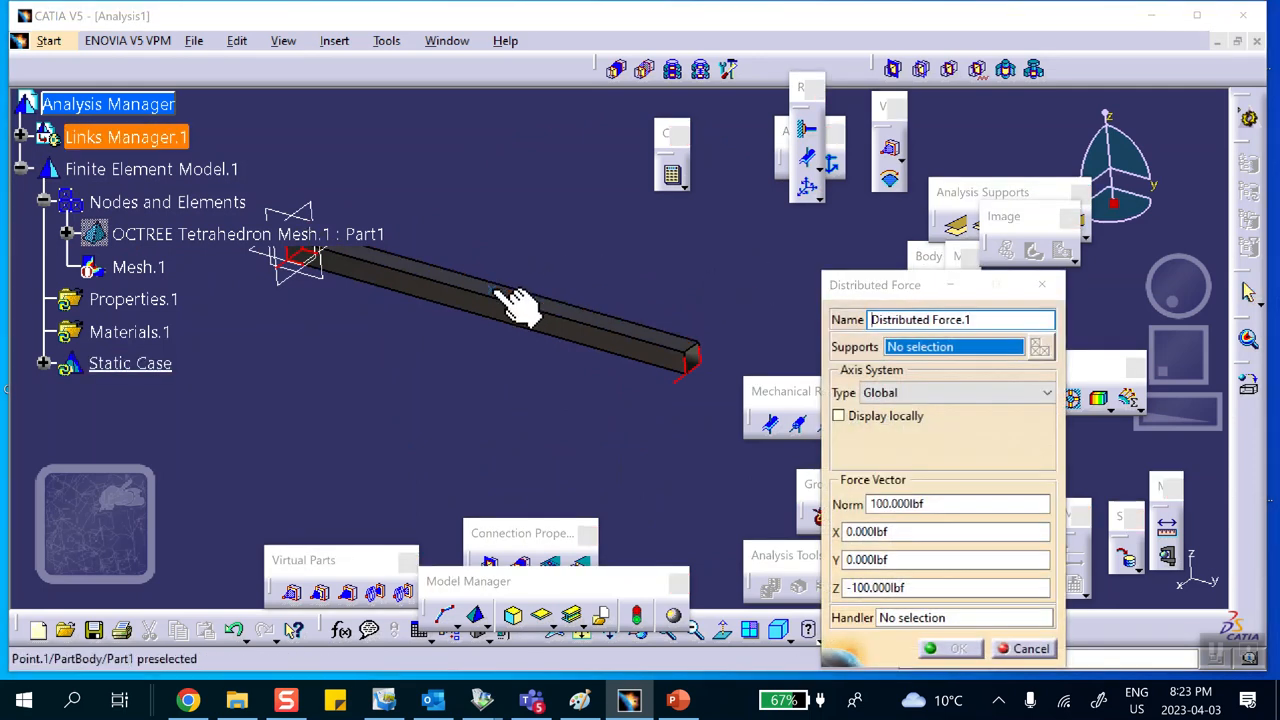
{"action": "middle_click_drag", "start_coordinate": [634, 276], "coordinate": [632, 161]}
{"action": "middle_click_drag", "start_coordinate": [514, 229], "coordinate": [702, 270]}
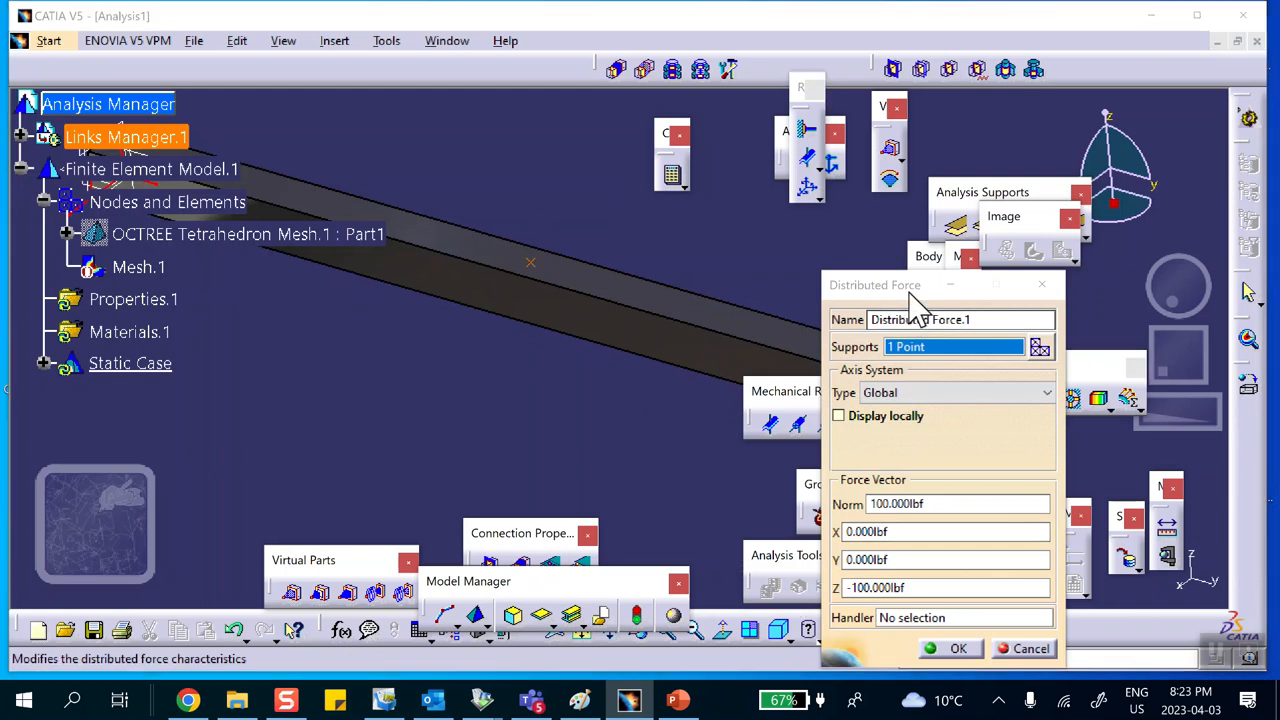
{"action": "left_click_drag", "start_coordinate": [921, 285], "coordinate": [980, 282]}
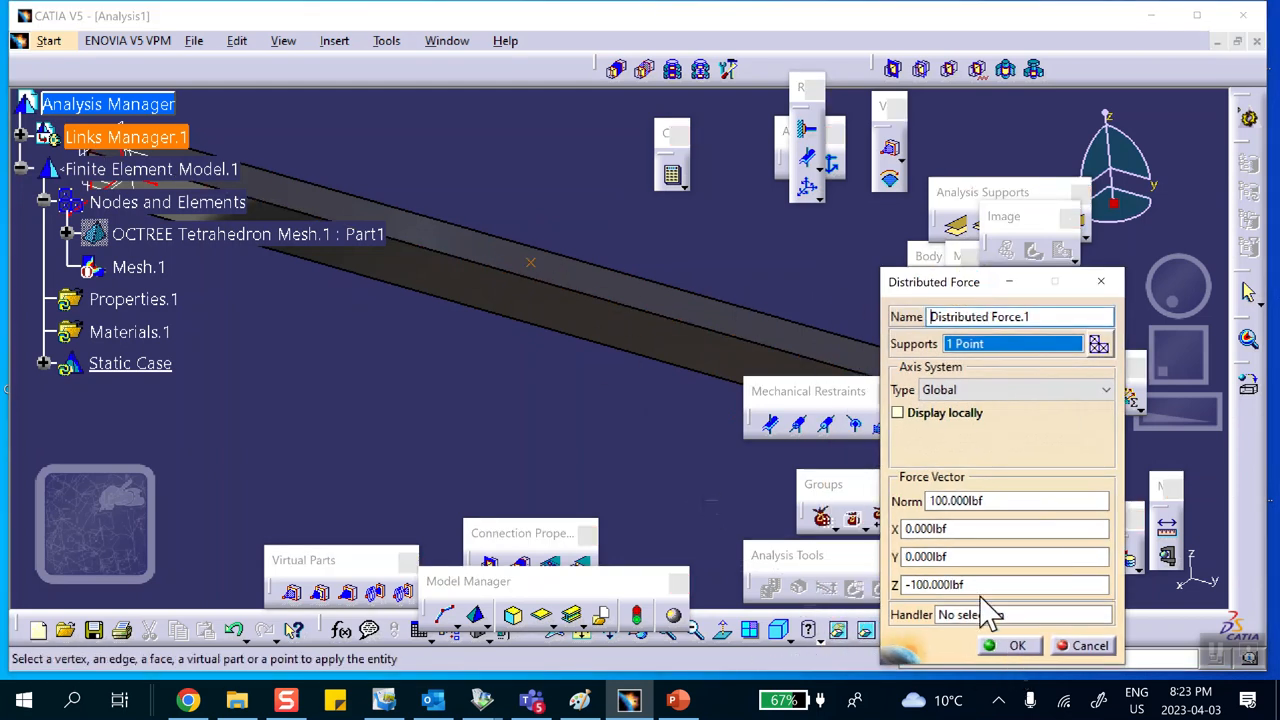
{"action": "left_click", "coordinate": [1017, 645]}
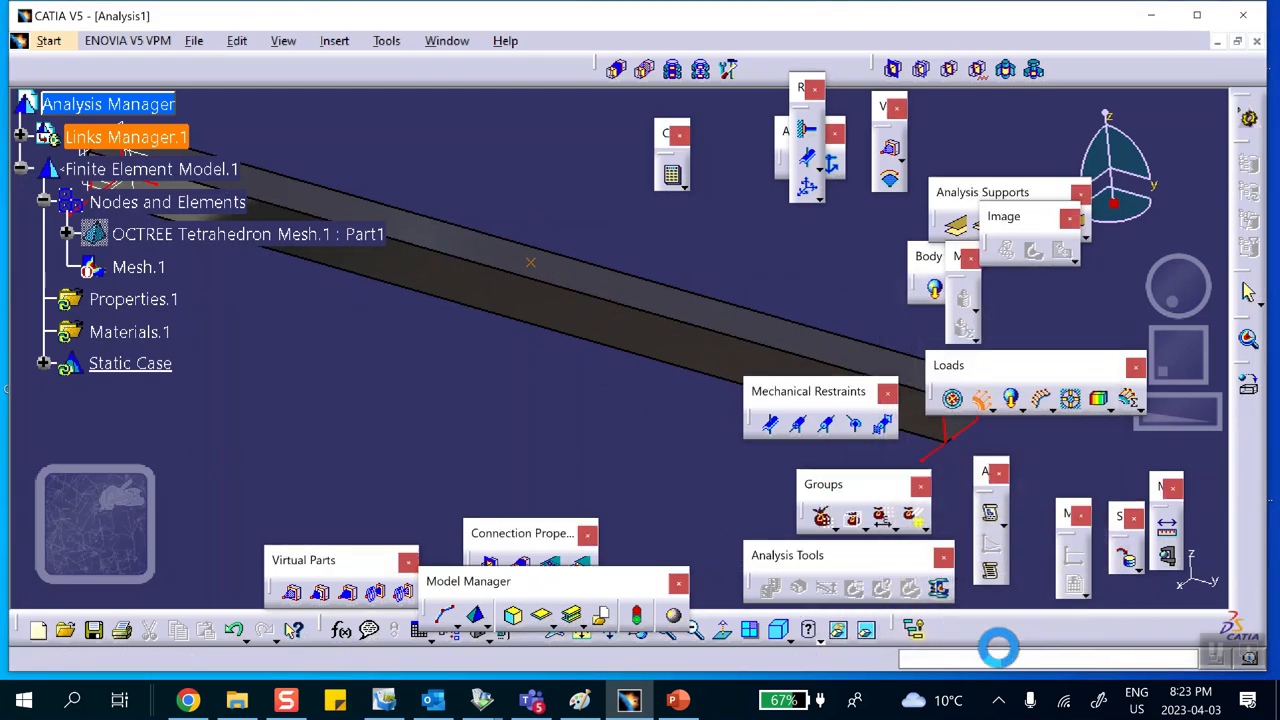
Step: Switch the view display mode to shading with edges without smooth edges
{"action": "left_click", "coordinate": [817, 632]}
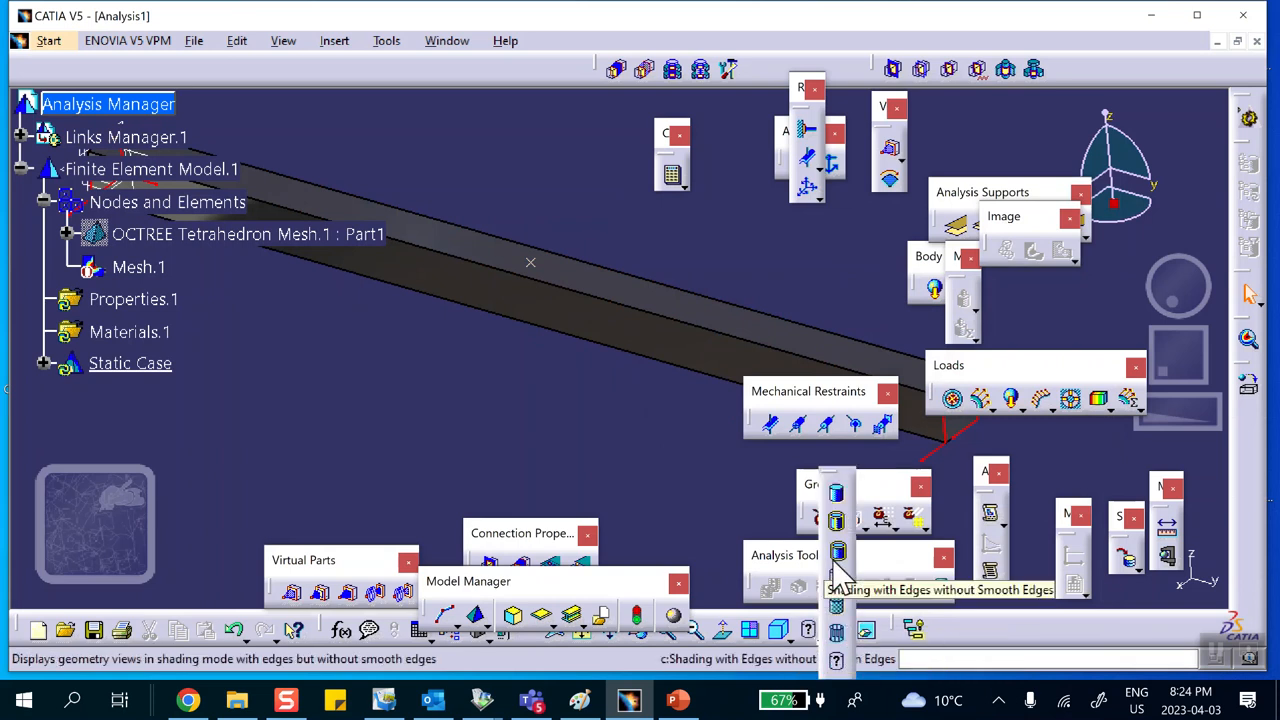
{"action": "left_click", "coordinate": [836, 632]}
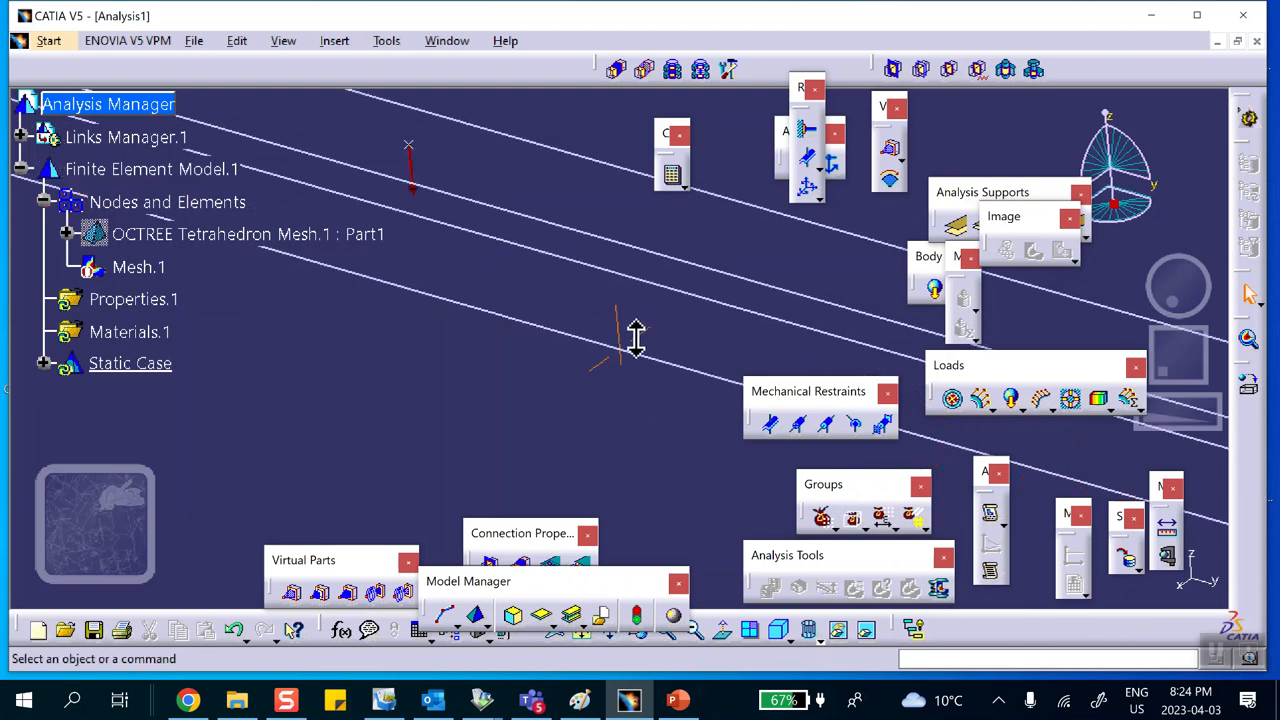
{"action": "middle_click_drag", "start_coordinate": [644, 390], "coordinate": [635, 312]}
{"action": "middle_click_drag", "start_coordinate": [472, 254], "coordinate": [636, 418]}
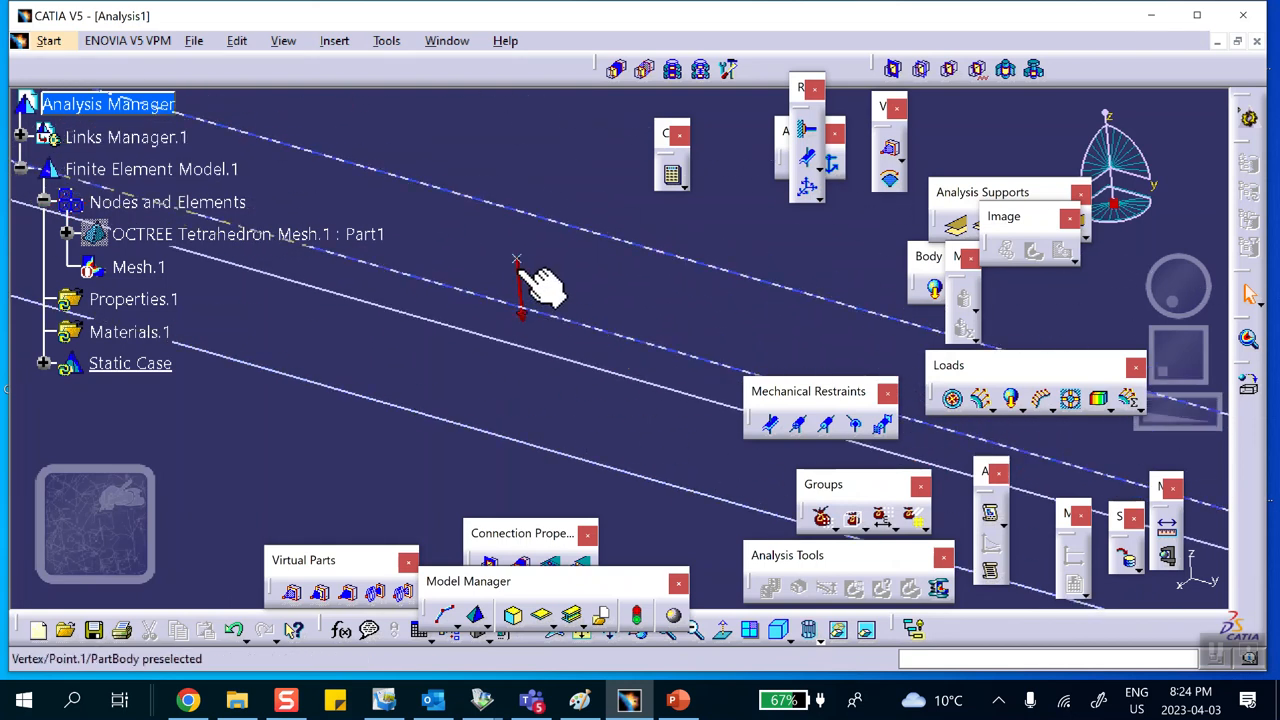
{"action": "middle_click_drag", "start_coordinate": [520, 300], "coordinate": [578, 488]}
{"action": "left_click", "coordinate": [810, 625]}
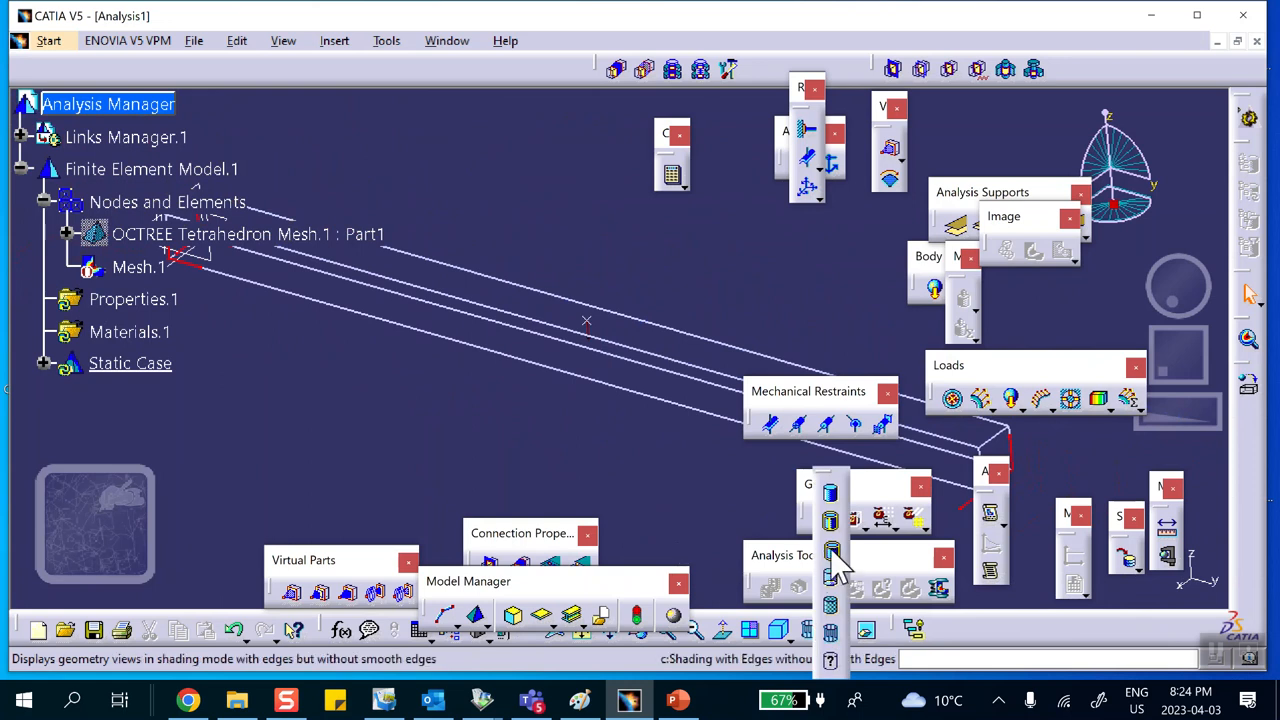
{"action": "middle_click_drag", "start_coordinate": [663, 447], "coordinate": [670, 524]}
{"action": "middle_click_drag", "start_coordinate": [593, 460], "coordinate": [510, 420]}
{"action": "middle_click", "coordinate": [574, 403]}
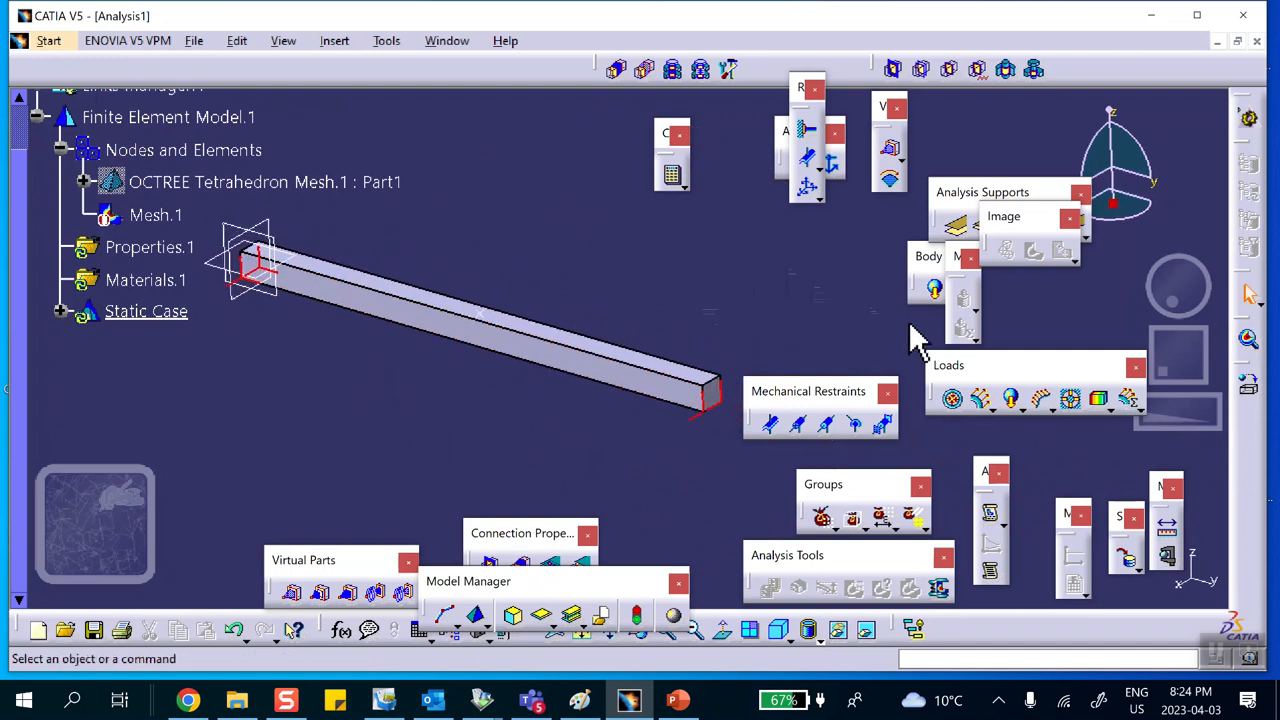
Step: Try to compute the analysis
{"action": "left_click", "coordinate": [668, 179]}
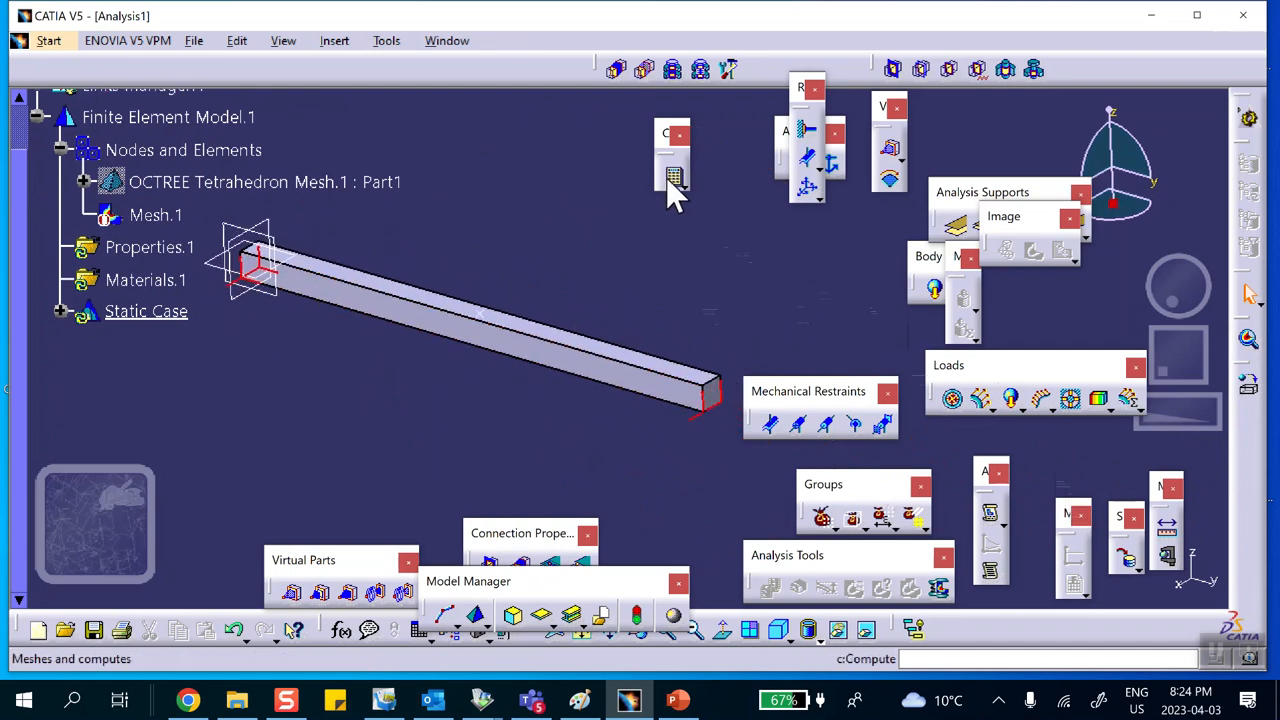
{"action": "left_click", "coordinate": [1062, 350]}
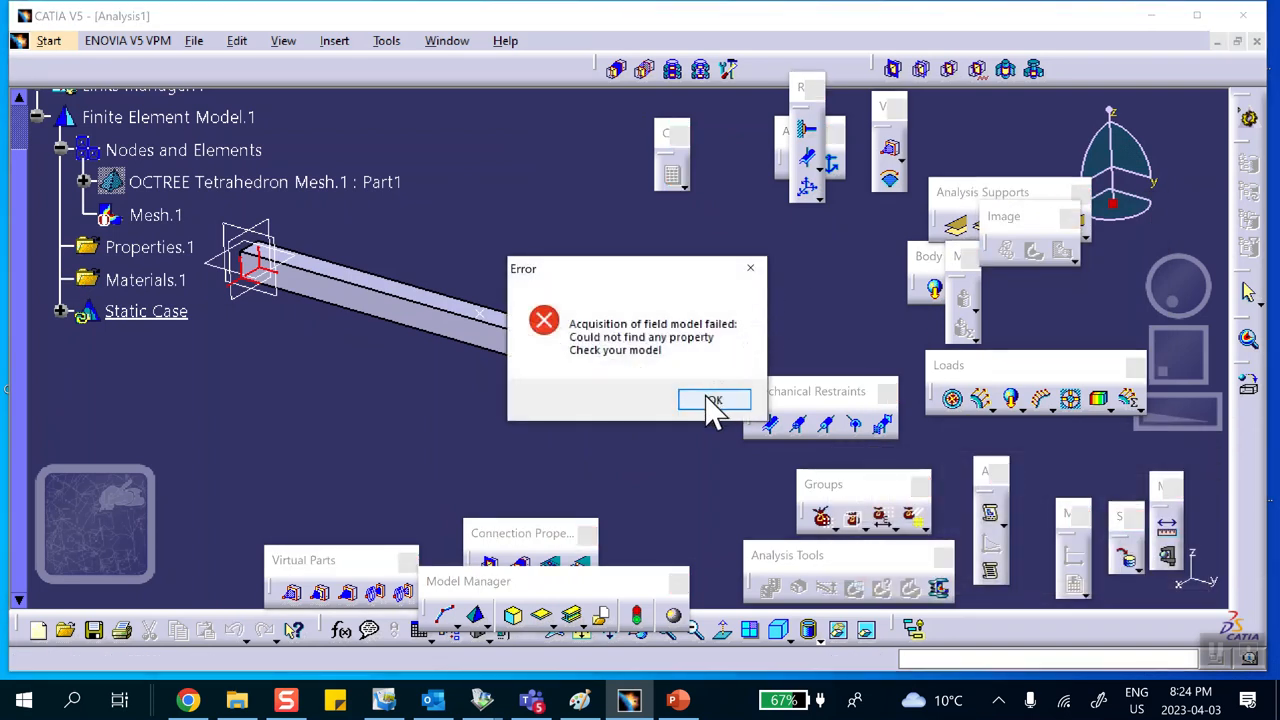
{"action": "left_click", "coordinate": [713, 401]}
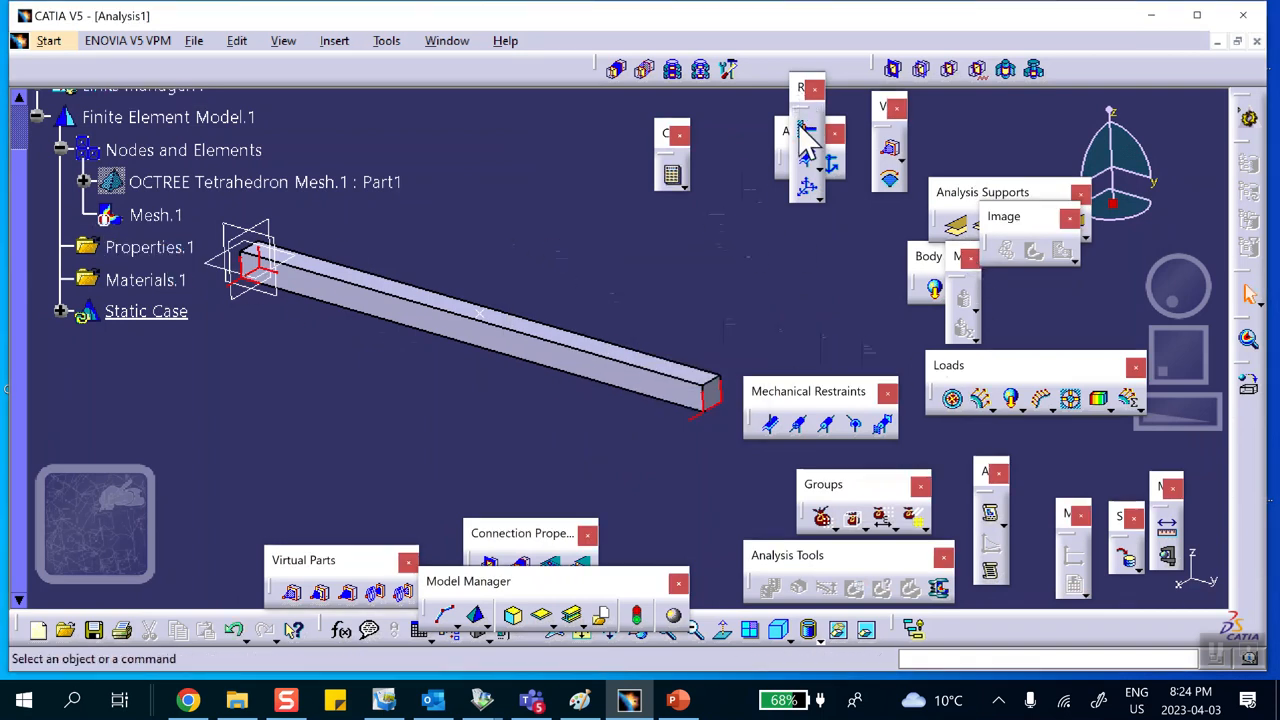
Step: Apply a 3D property to the beam body using the steel material
{"action": "left_click_drag", "start_coordinate": [800, 100], "coordinate": [793, 202]}
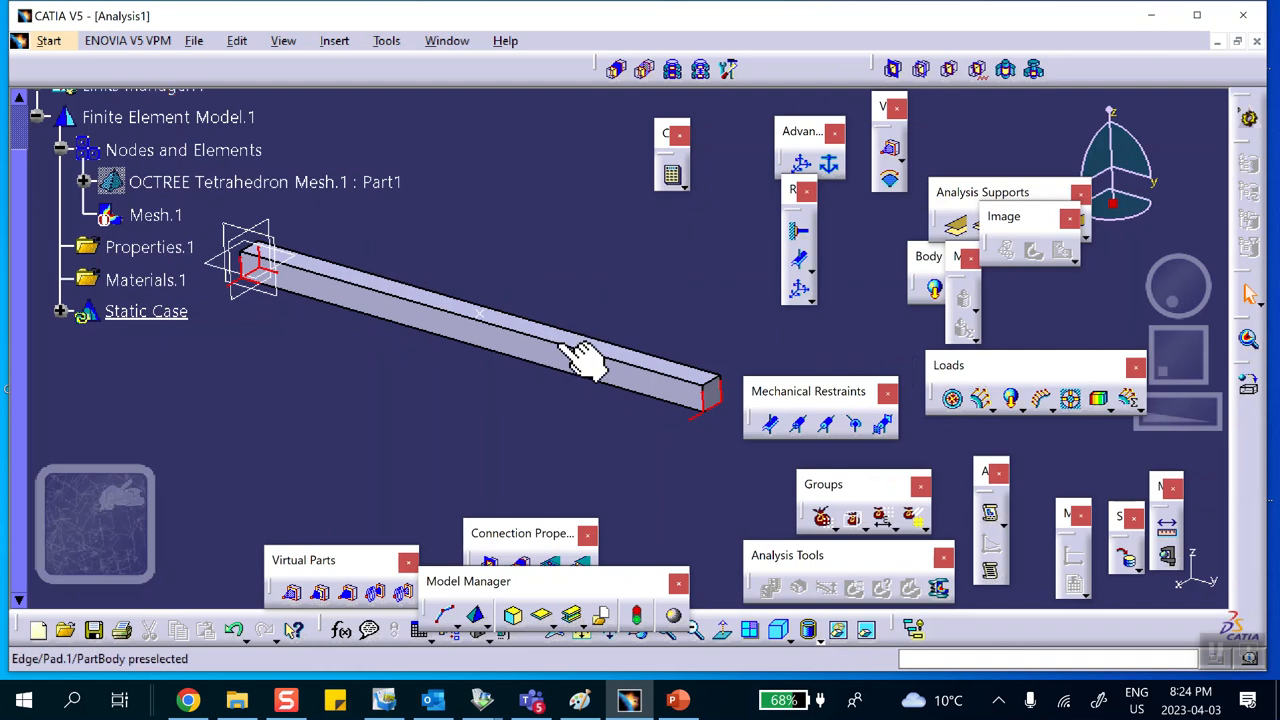
{"action": "left_click", "coordinate": [514, 616]}
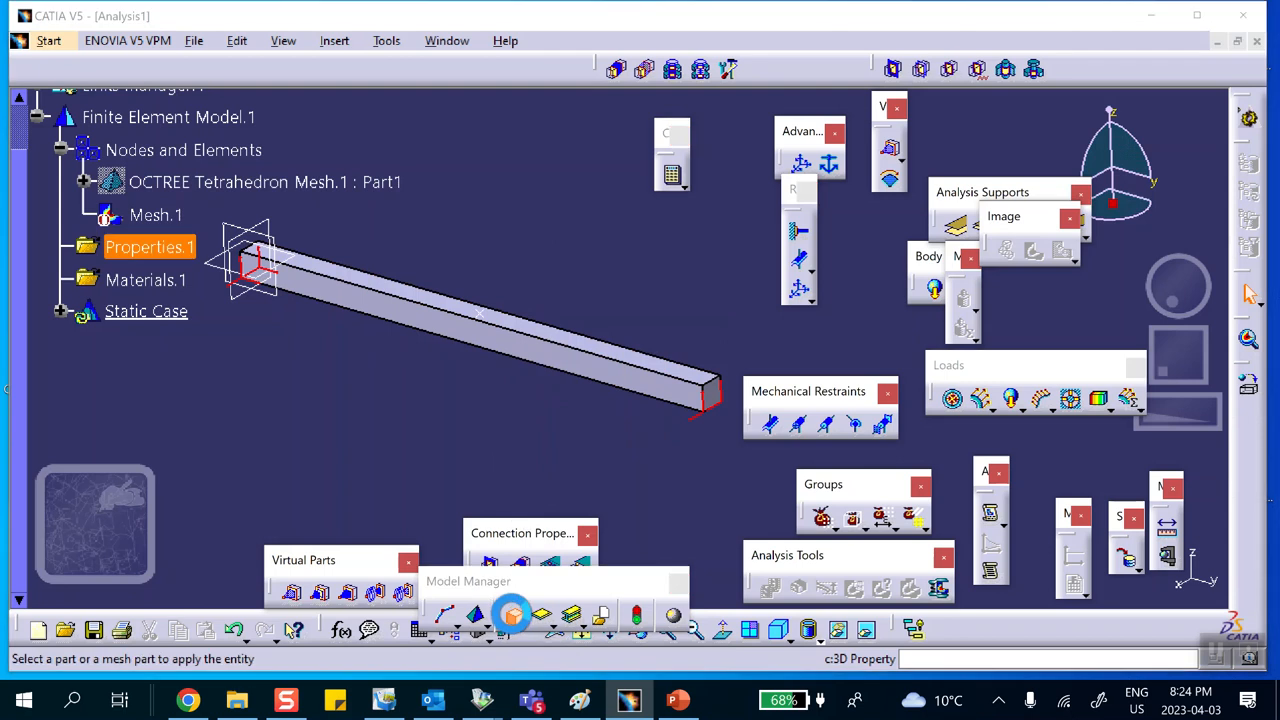
{"action": "left_click", "coordinate": [565, 355]}
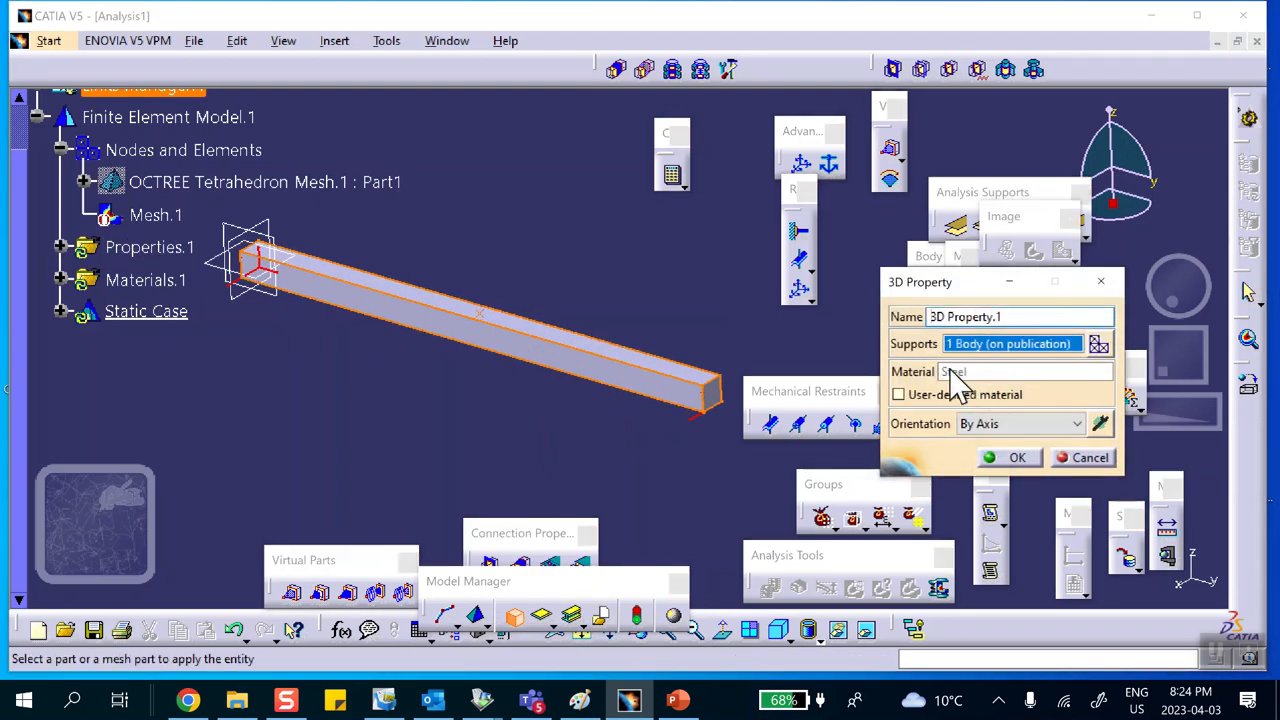
{"action": "left_click", "coordinate": [1008, 457]}
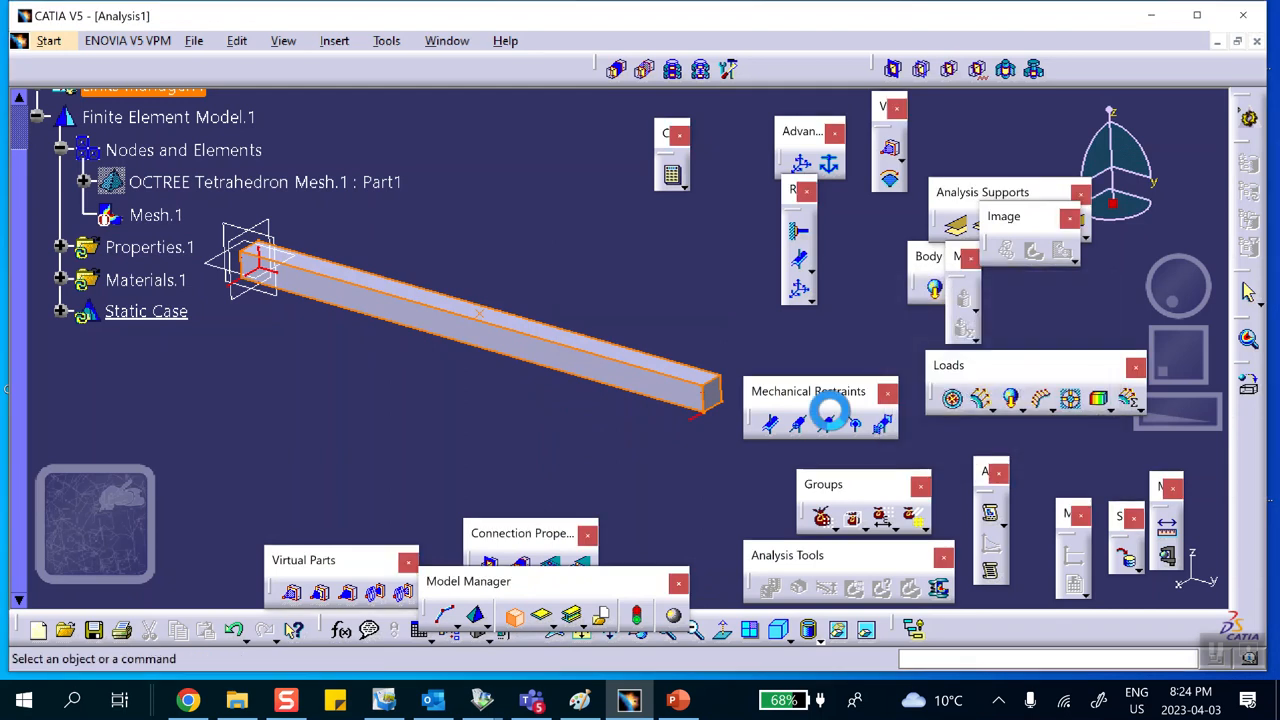
Step: Compute all the analysis cases
{"action": "left_click", "coordinate": [673, 178]}
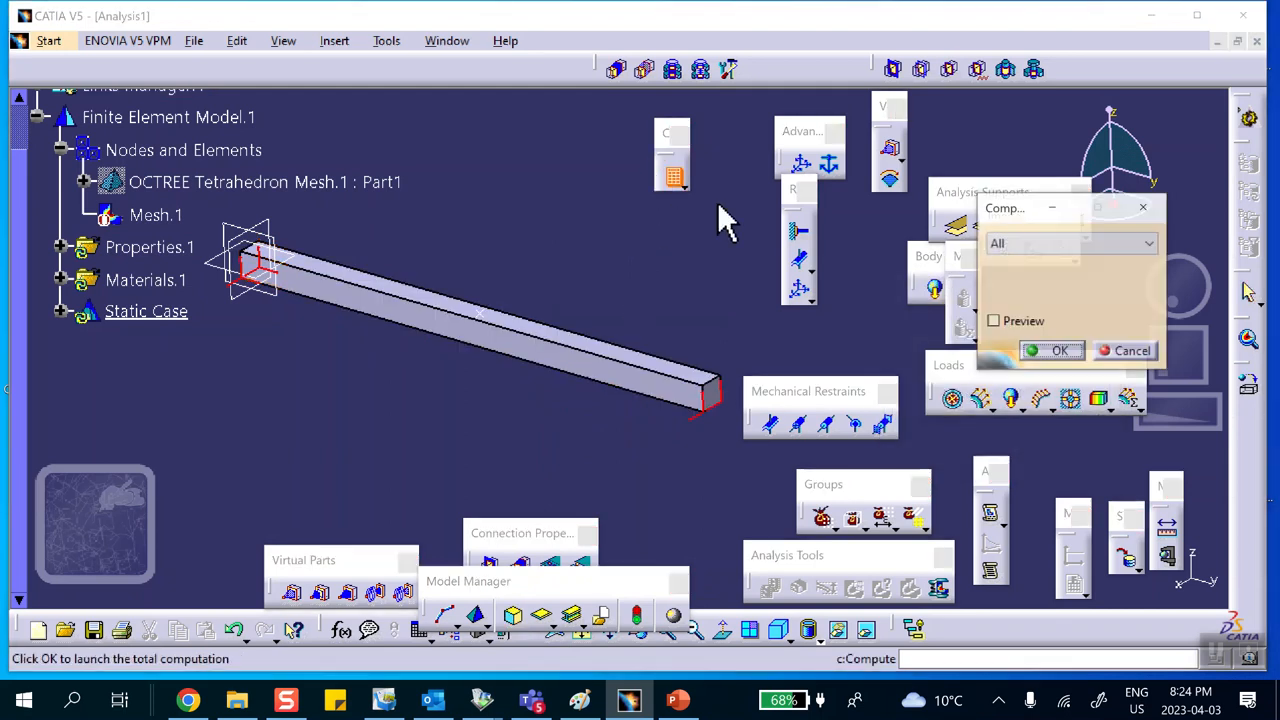
{"action": "left_click", "coordinate": [1062, 352]}
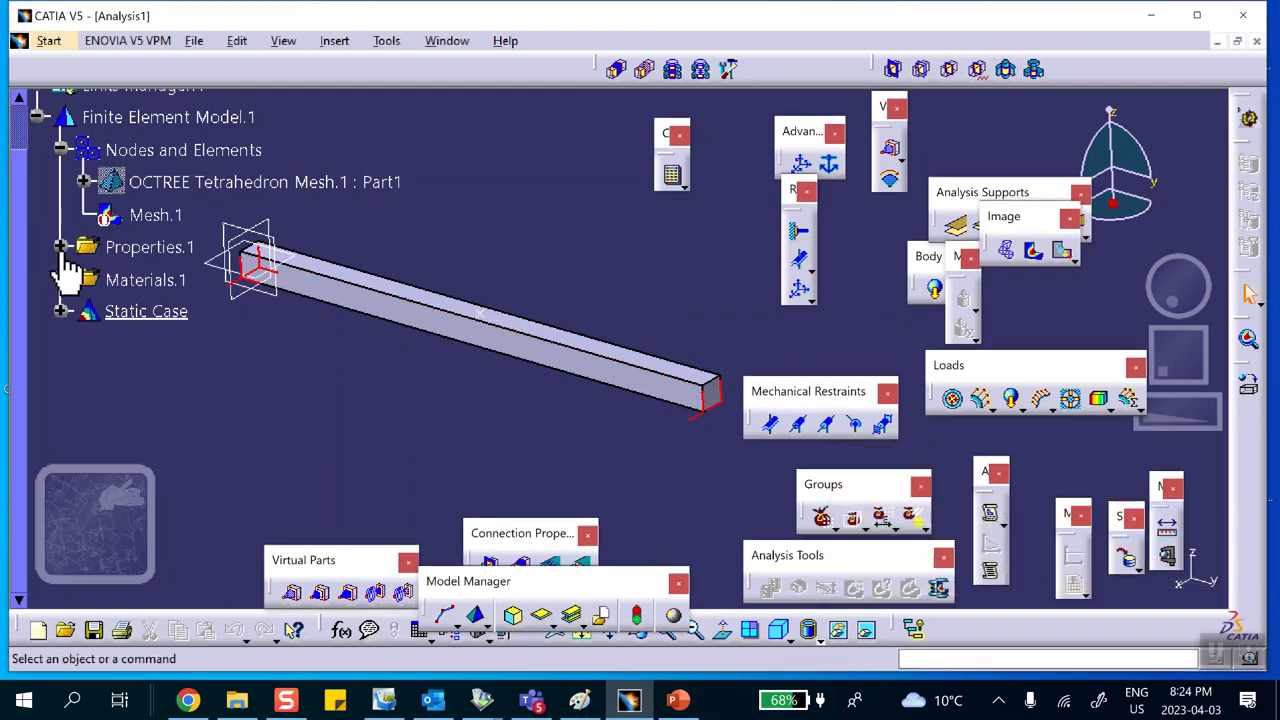
Step: Generate a translational displacement vector image of the static results
{"action": "left_click", "coordinate": [60, 246]}
{"action": "left_click", "coordinate": [60, 246]}
{"action": "left_click", "coordinate": [1061, 250]}
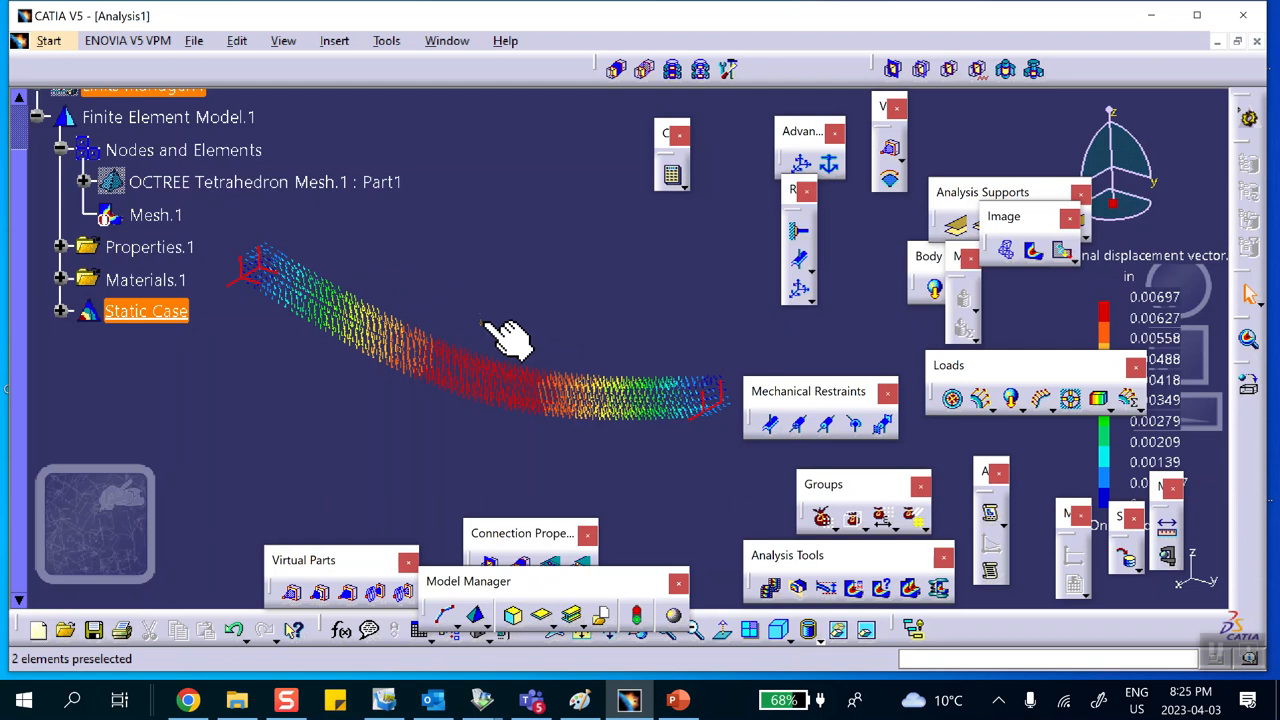
Step: Deactivate the translational displacement vector image under the static case solution
{"action": "scroll", "coordinate": [565, 295], "scroll_direction": "down", "scroll_amount": 2}
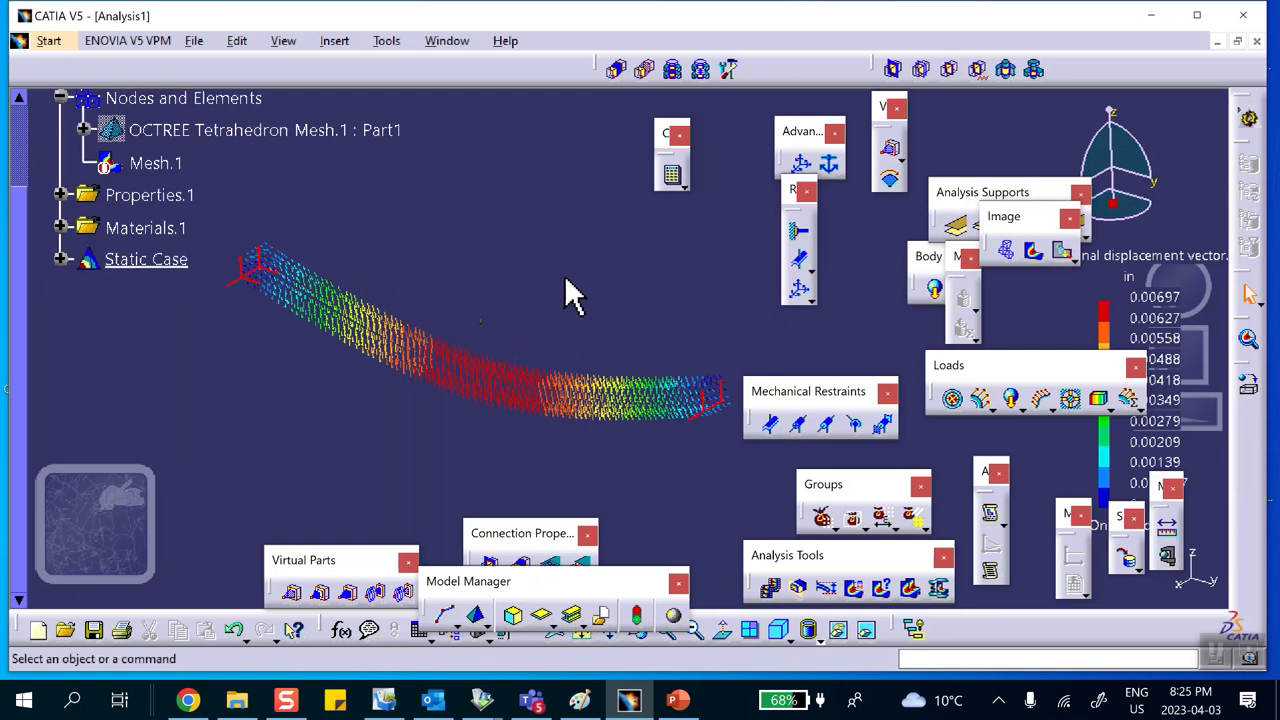
{"action": "left_click", "coordinate": [60, 259]}
{"action": "left_click", "coordinate": [84, 358]}
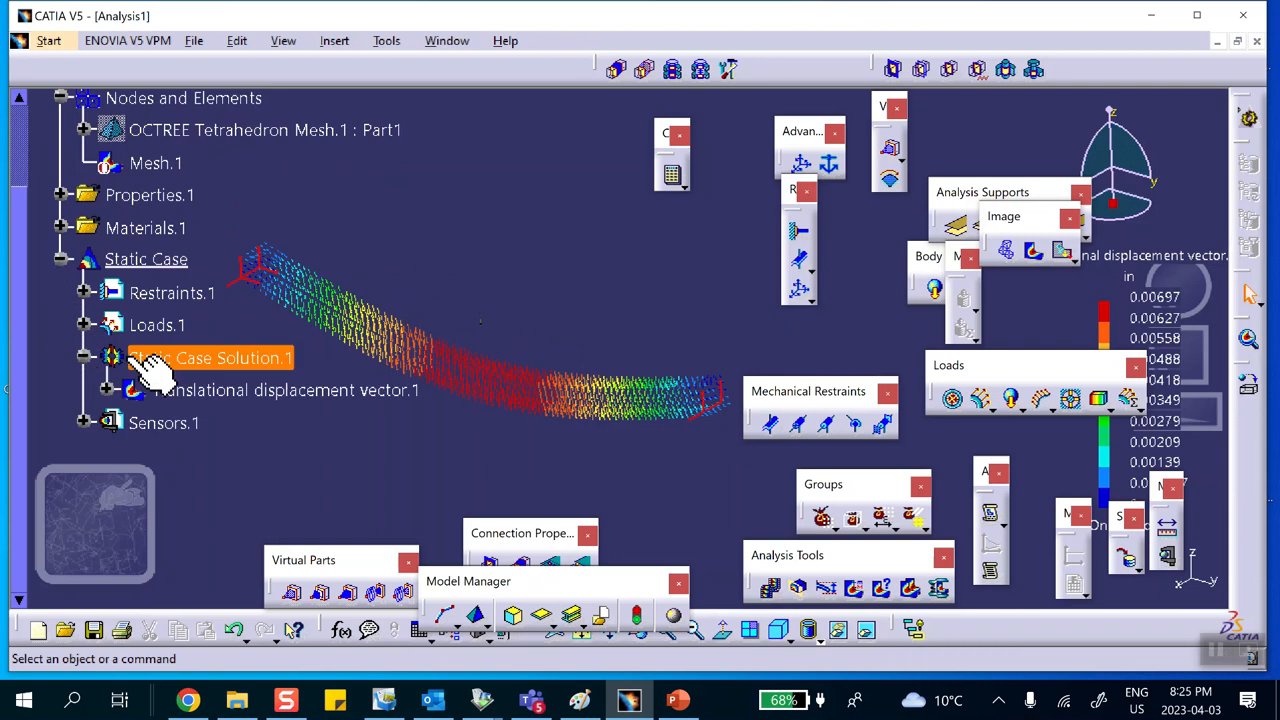
{"action": "scroll", "coordinate": [175, 363], "scroll_direction": "down", "scroll_amount": 4}
{"action": "right_click", "coordinate": [217, 302]}
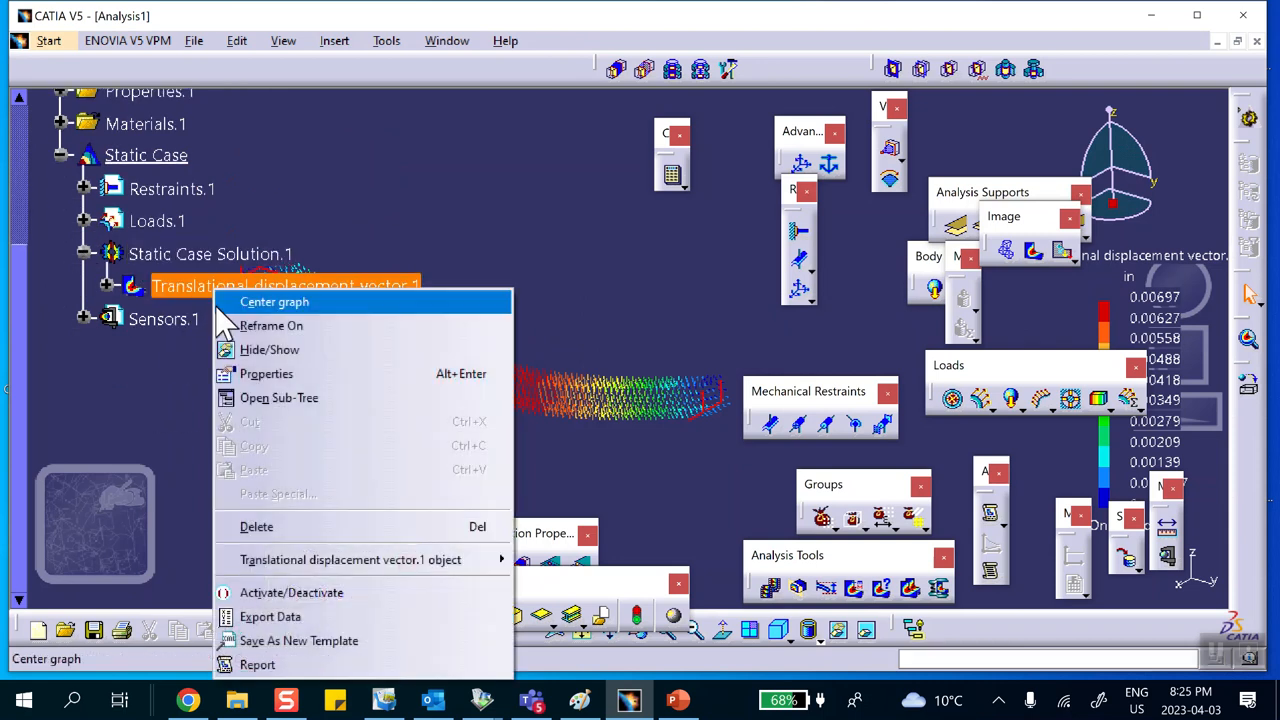
{"action": "left_click", "coordinate": [262, 592]}
Step: Insert a frequency case referencing Restraints.1 for restraints and new masses
{"action": "middle_click_drag", "start_coordinate": [607, 301], "coordinate": [622, 364]}
{"action": "middle_click_drag", "start_coordinate": [520, 408], "coordinate": [504, 322]}
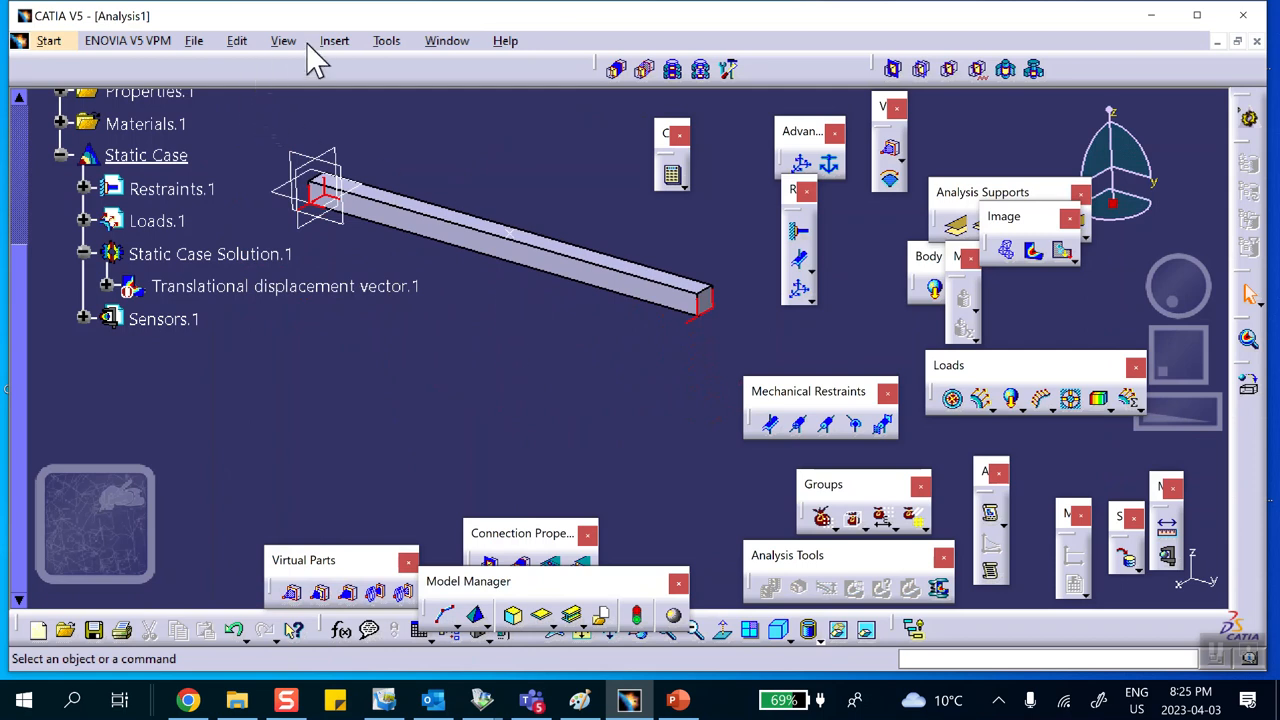
{"action": "left_click", "coordinate": [339, 44]}
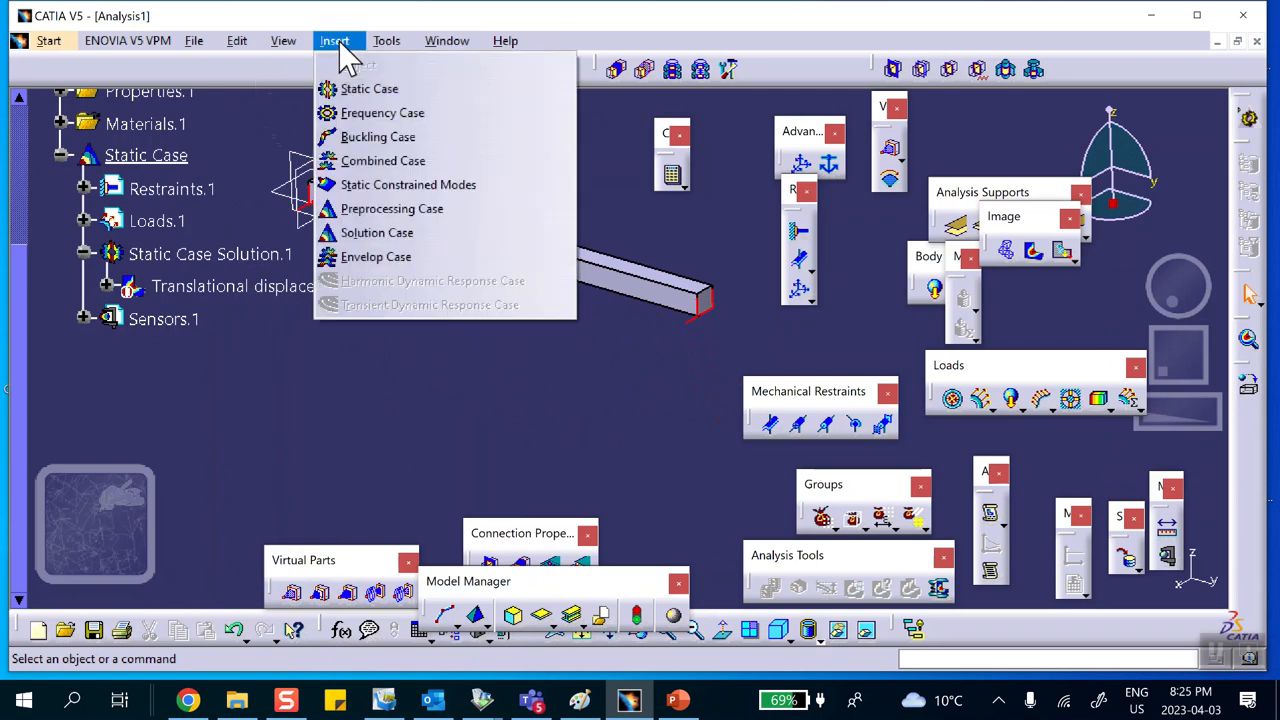
{"action": "left_click", "coordinate": [360, 112]}
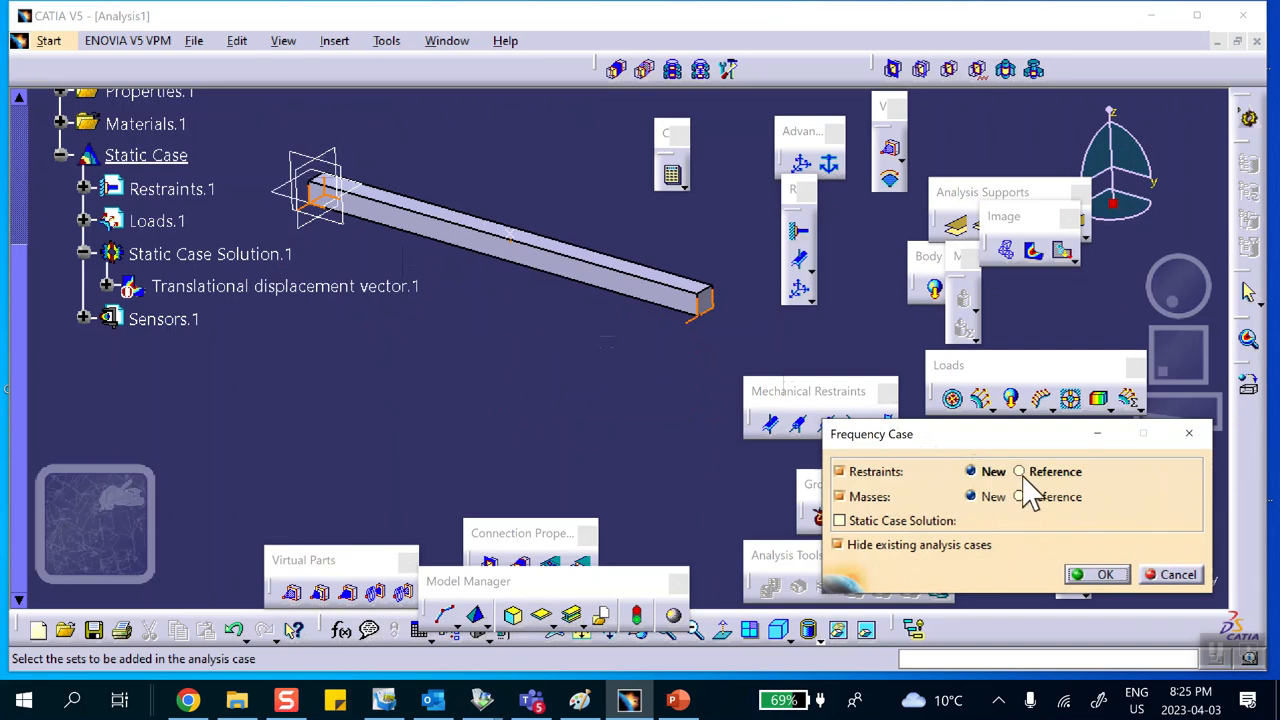
{"action": "left_click", "coordinate": [1019, 472]}
{"action": "scroll", "coordinate": [371, 355], "scroll_direction": "up", "scroll_amount": 3}
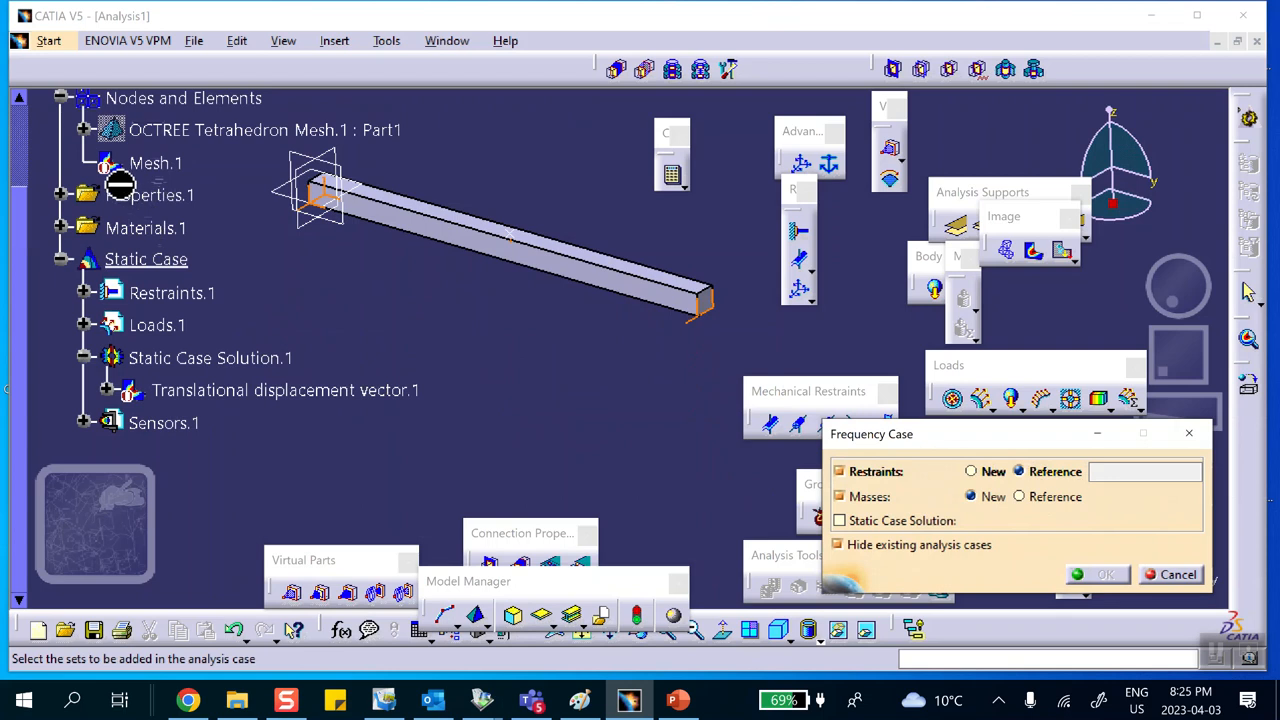
{"action": "left_click", "coordinate": [215, 294]}
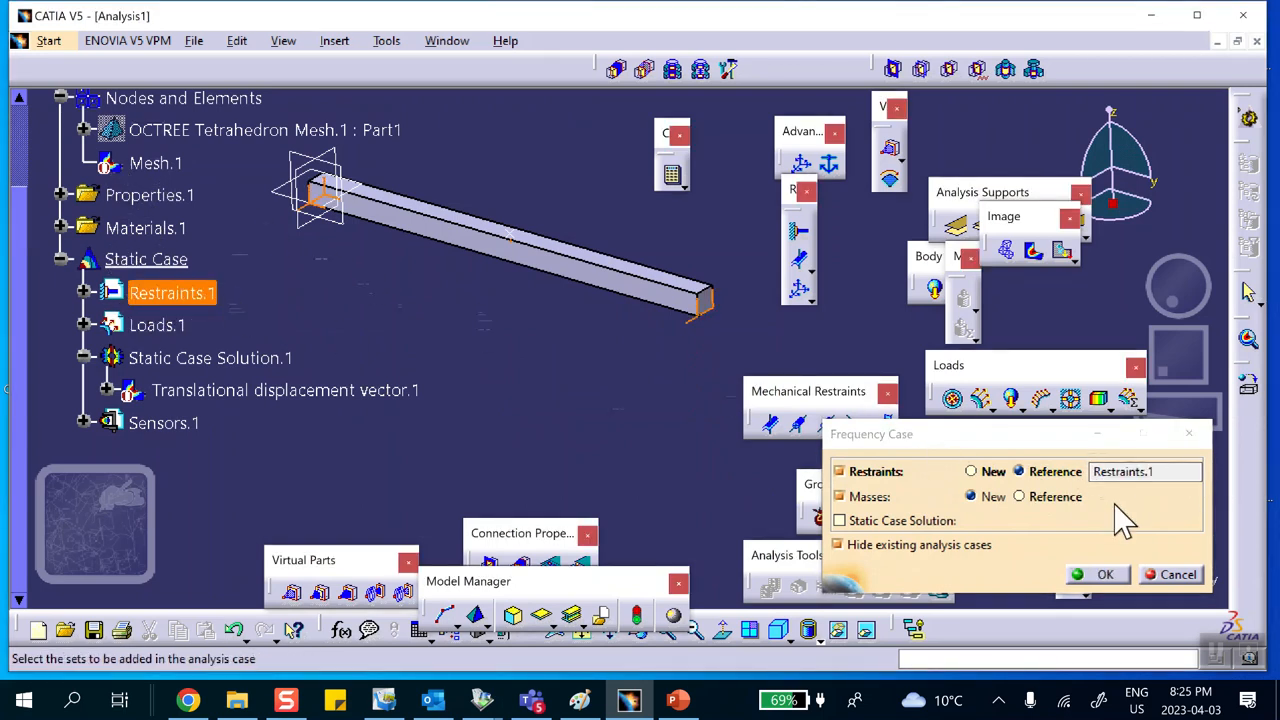
{"action": "left_click", "coordinate": [1107, 575]}
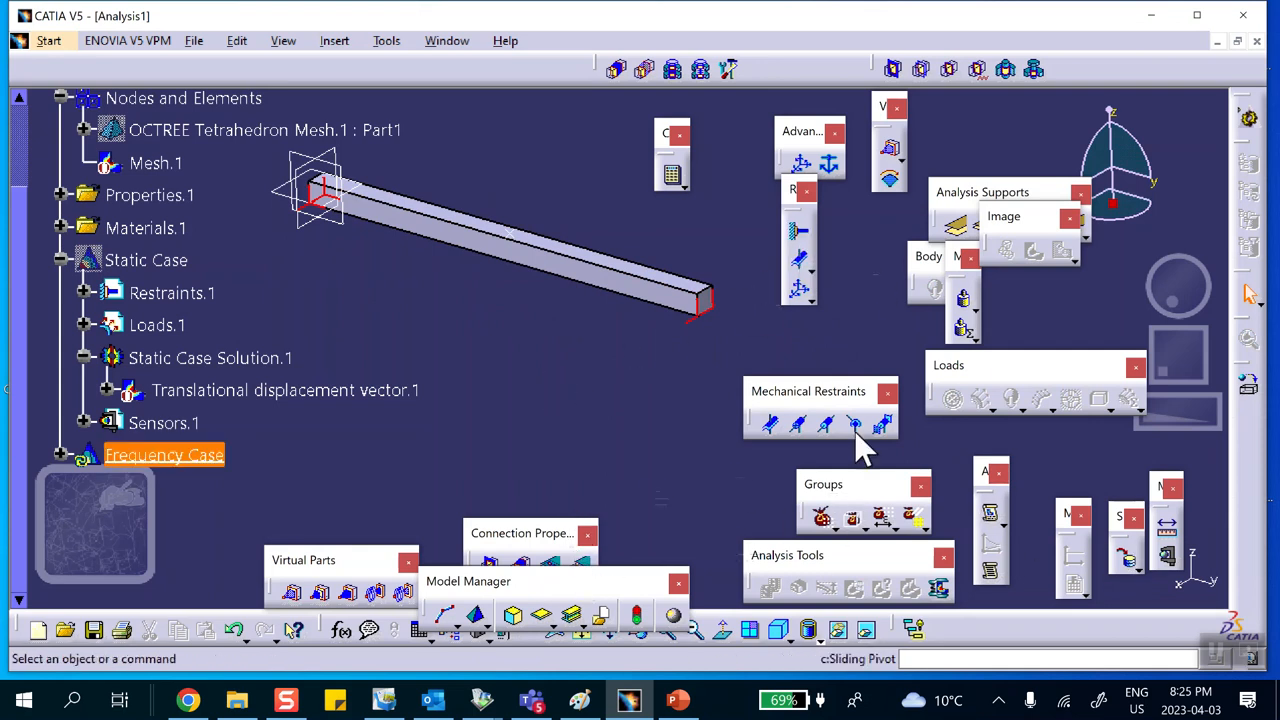
Step: Compute all the analysis cases including the frequency case
{"action": "left_click", "coordinate": [673, 176]}
{"action": "left_click", "coordinate": [1060, 352]}
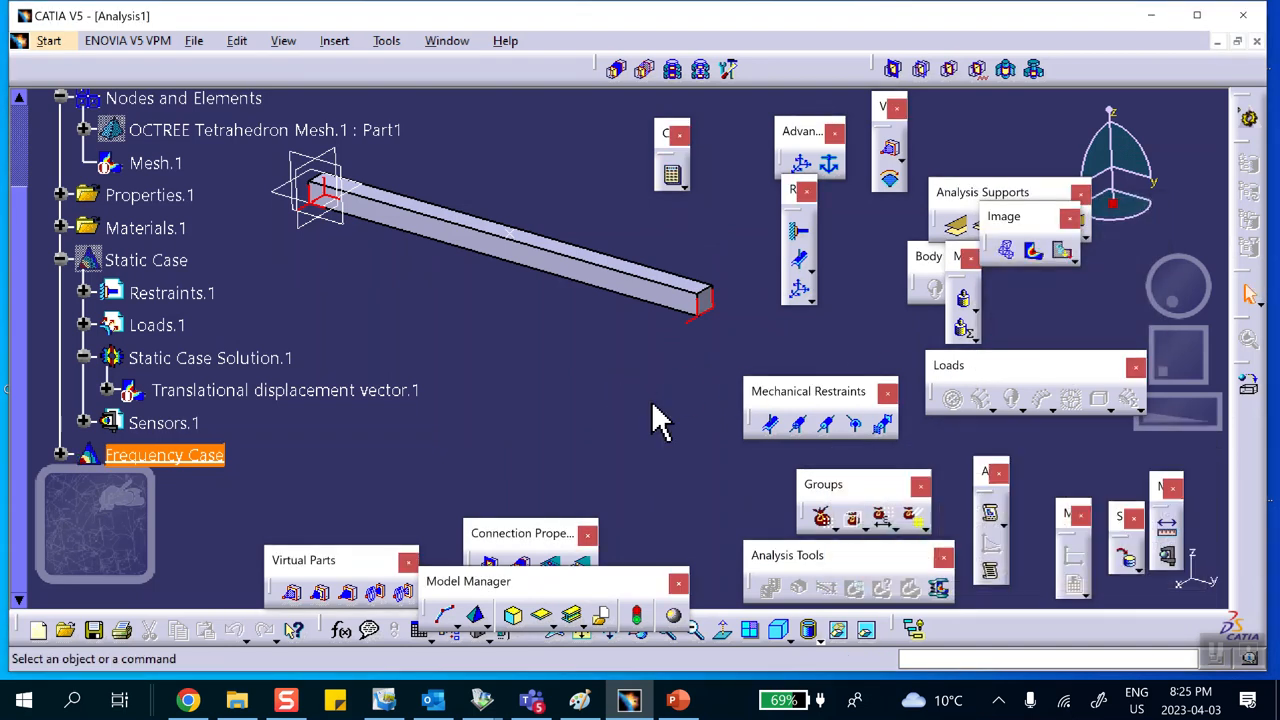
Step: Generate a deformed mesh image of the frequency case solution
{"action": "left_click", "coordinate": [1007, 250]}
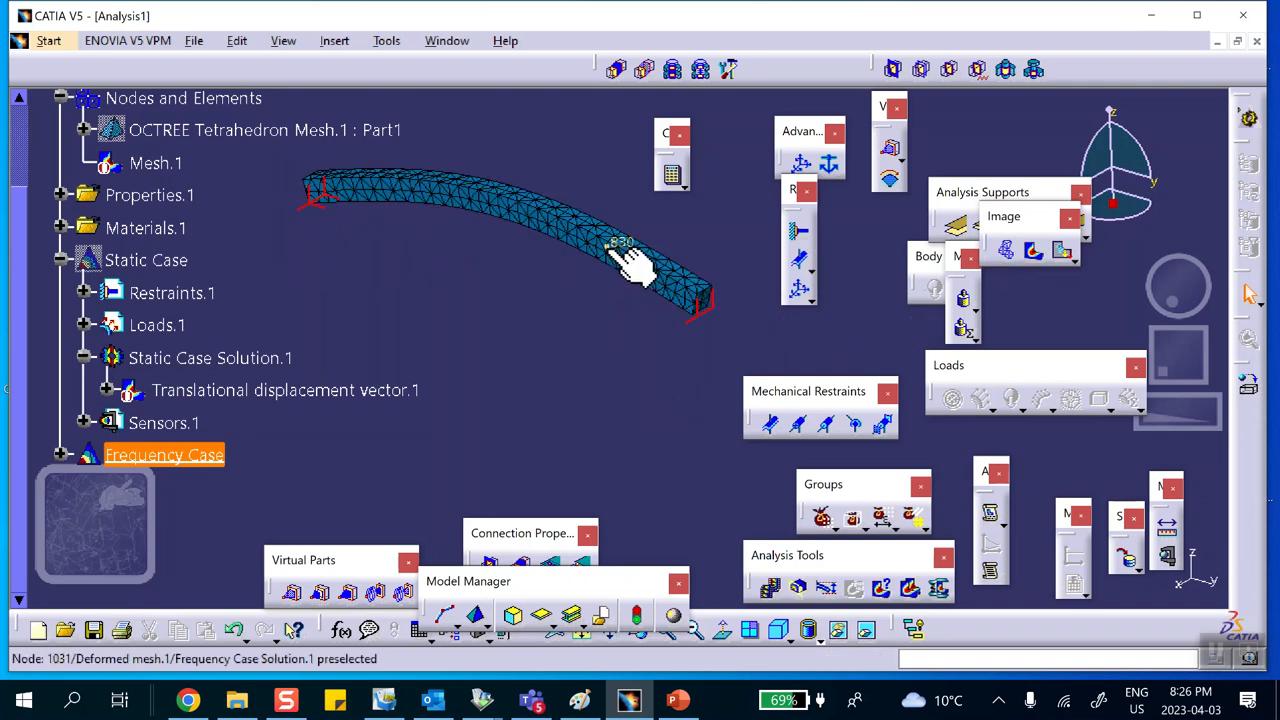
{"action": "middle_click_drag", "start_coordinate": [666, 289], "coordinate": [568, 257]}
Step: Edit the deformed mesh image to display mode number 3
{"action": "double_click", "coordinate": [525, 212]}
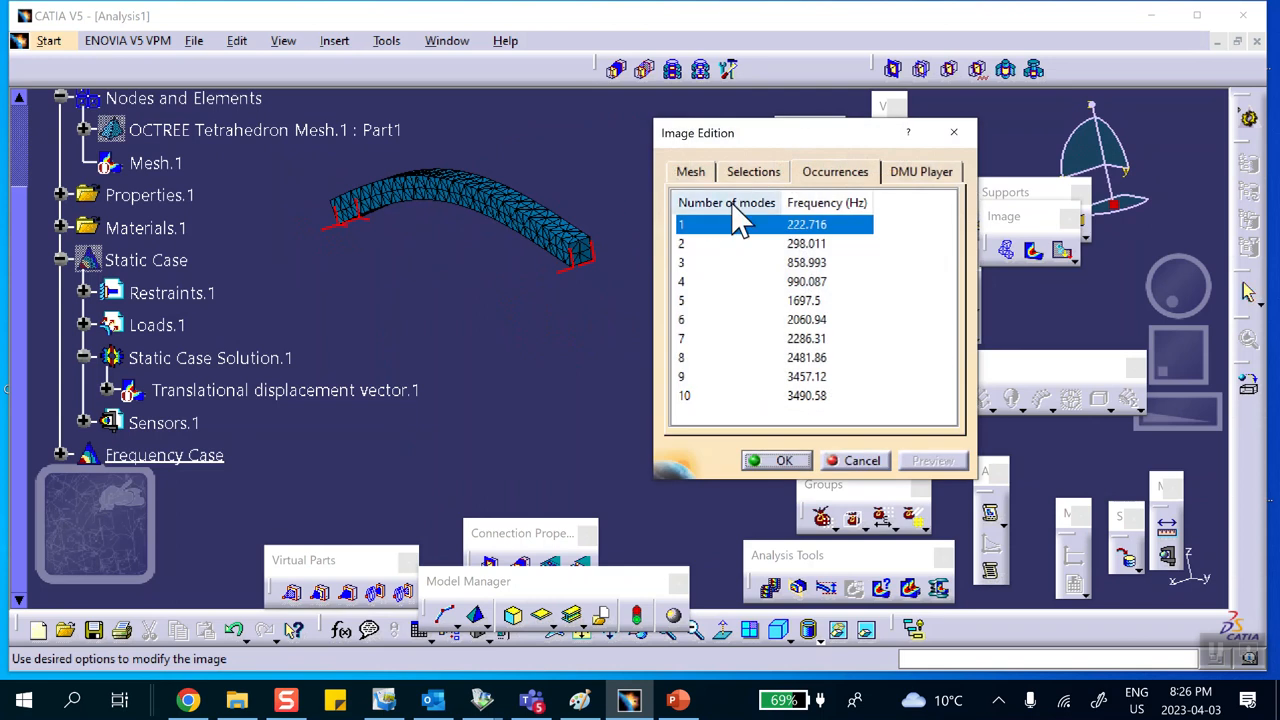
{"action": "left_click", "coordinate": [817, 243]}
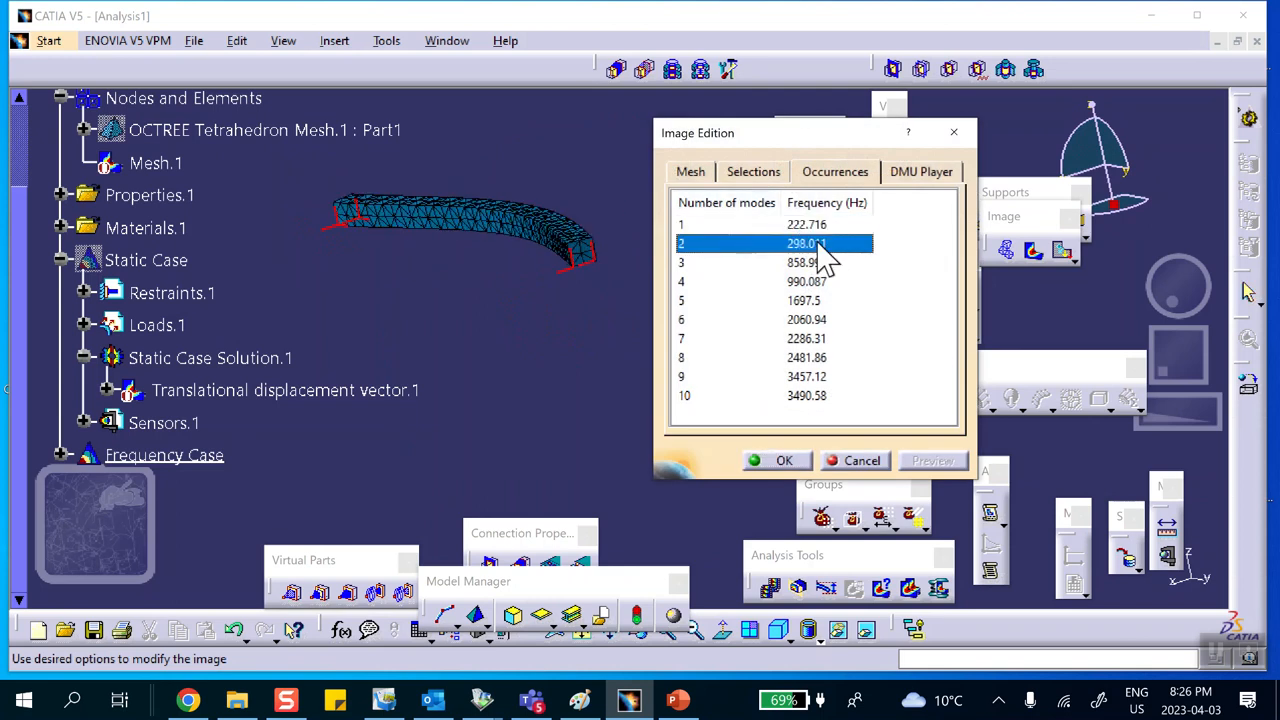
{"action": "middle_click_drag", "start_coordinate": [510, 213], "coordinate": [610, 280]}
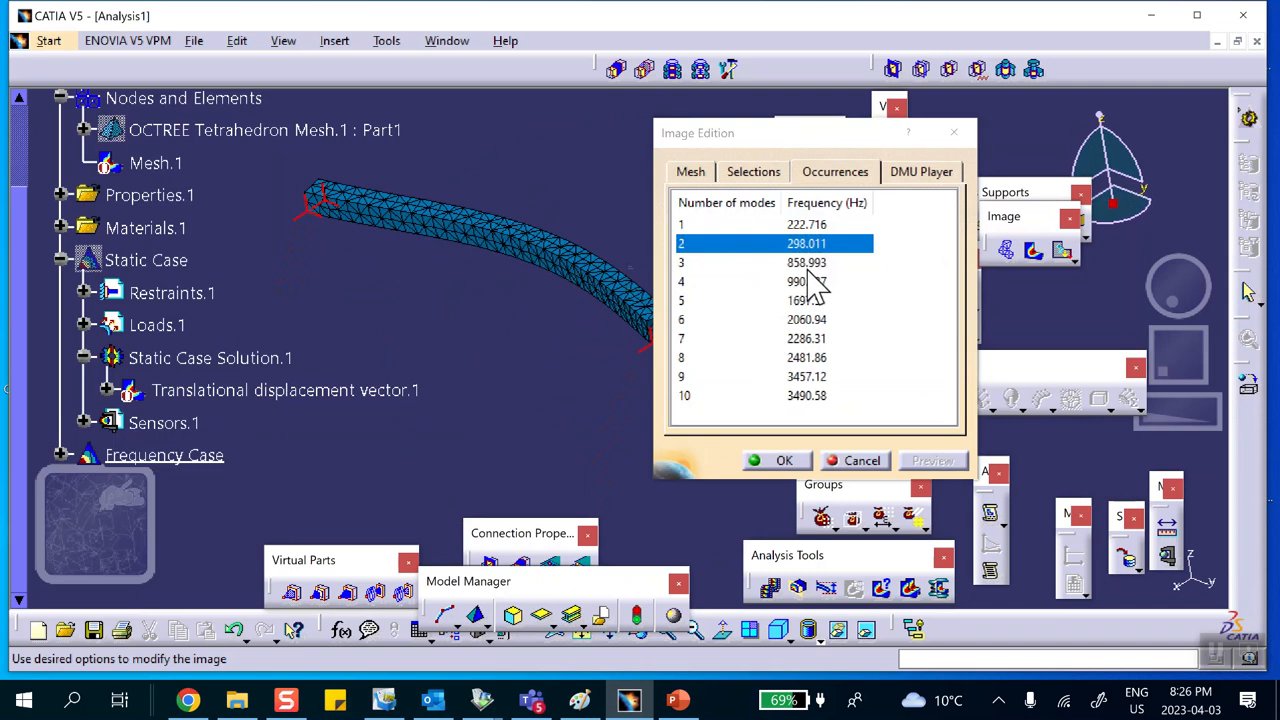
{"action": "left_click", "coordinate": [815, 265]}
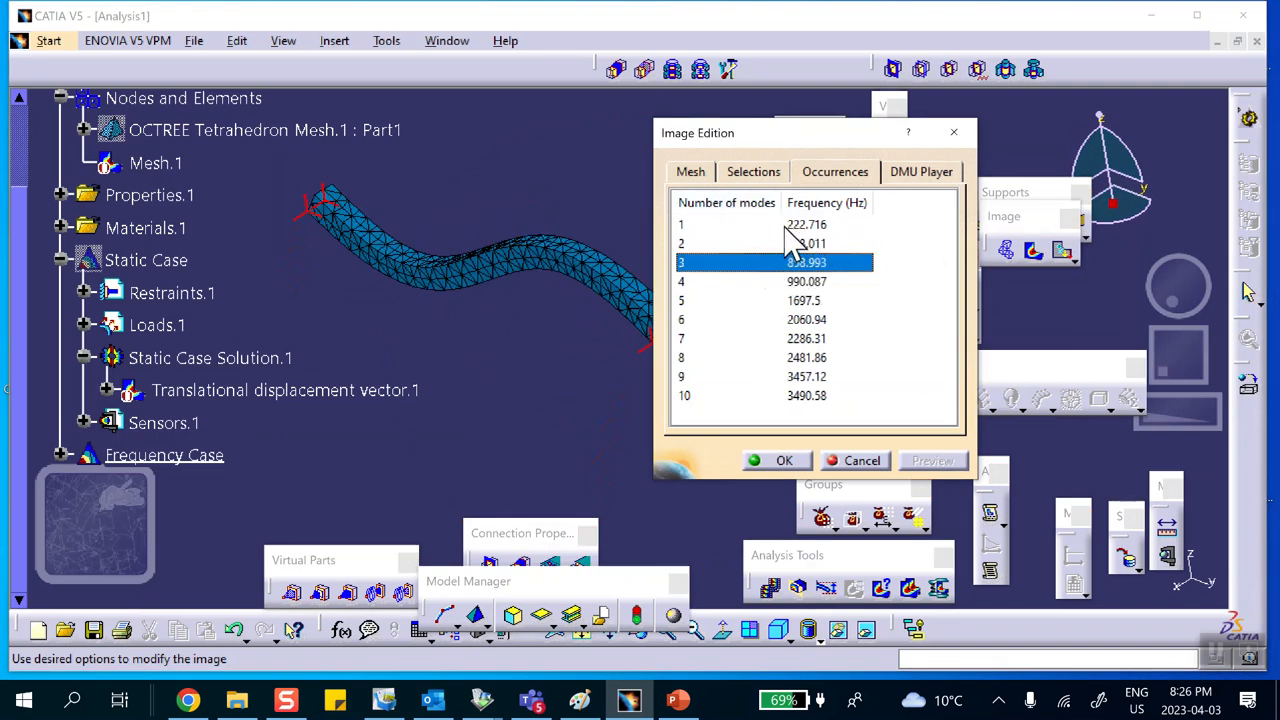
{"action": "middle_click_drag", "start_coordinate": [598, 378], "coordinate": [605, 285]}
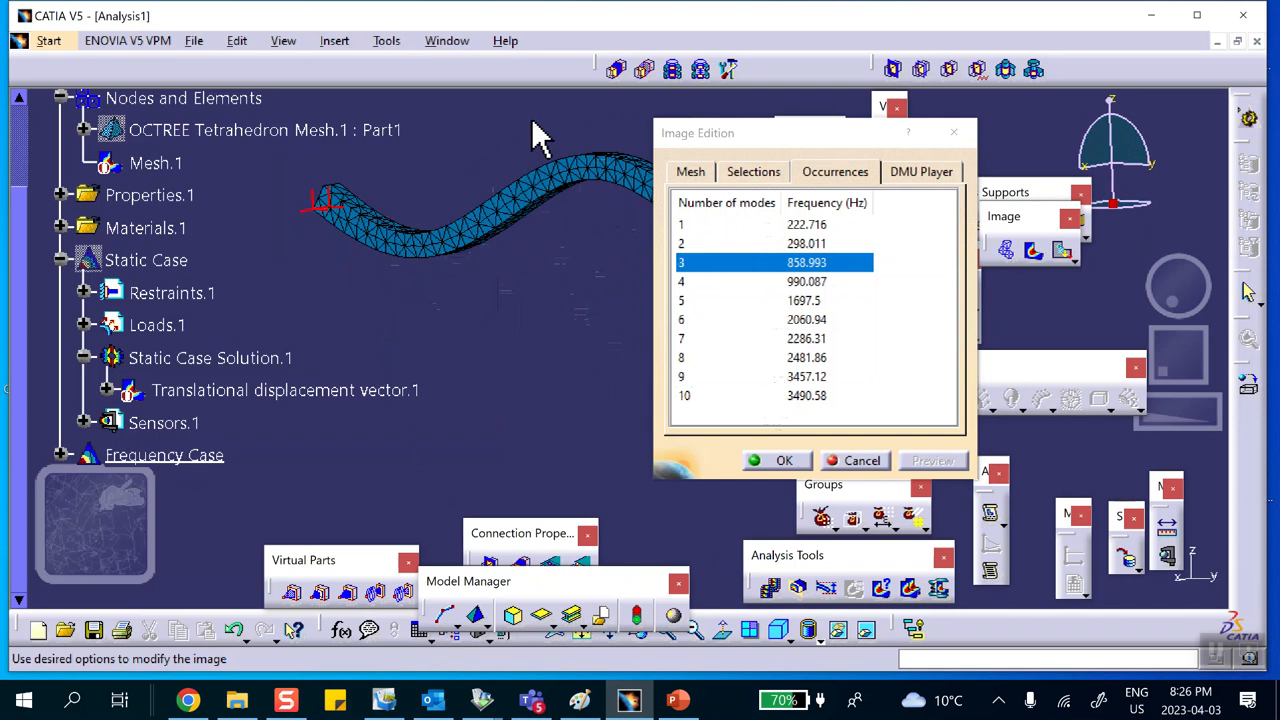
{"action": "left_click", "coordinate": [784, 464]}
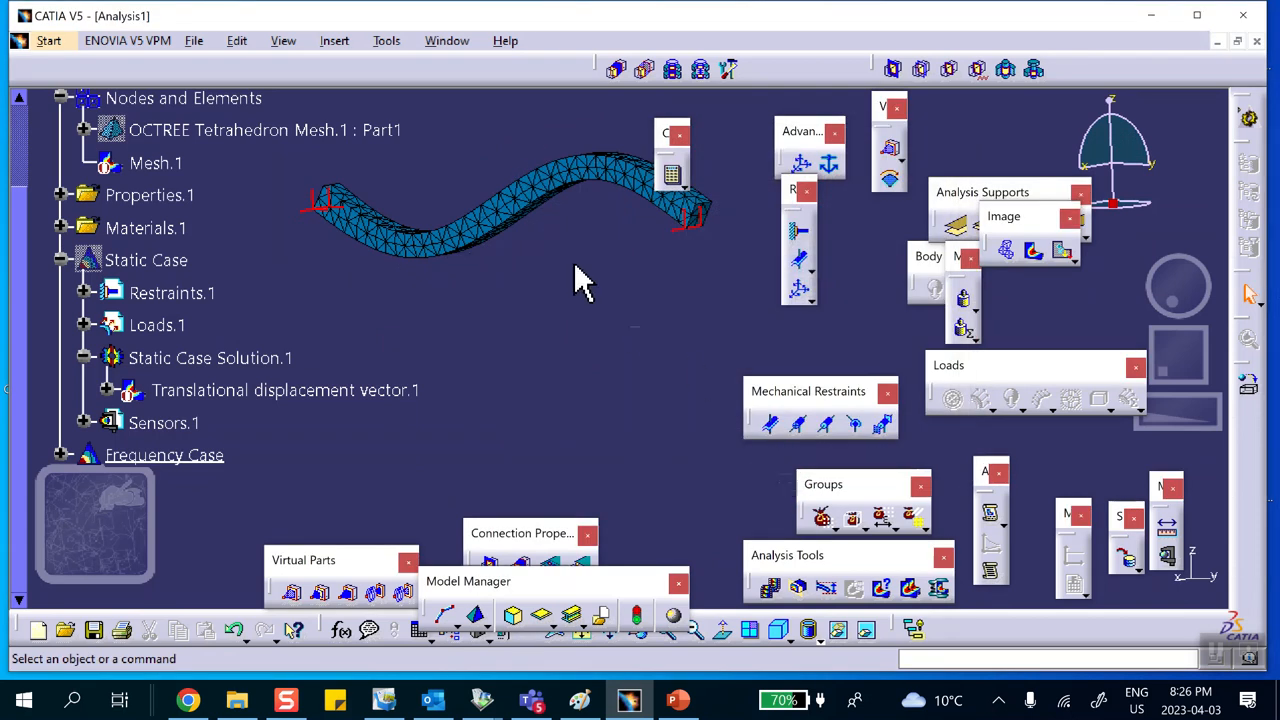
Step: Deactivate the deformed mesh image under the frequency case solution
{"action": "scroll", "coordinate": [390, 350], "scroll_direction": "down", "scroll_amount": 3}
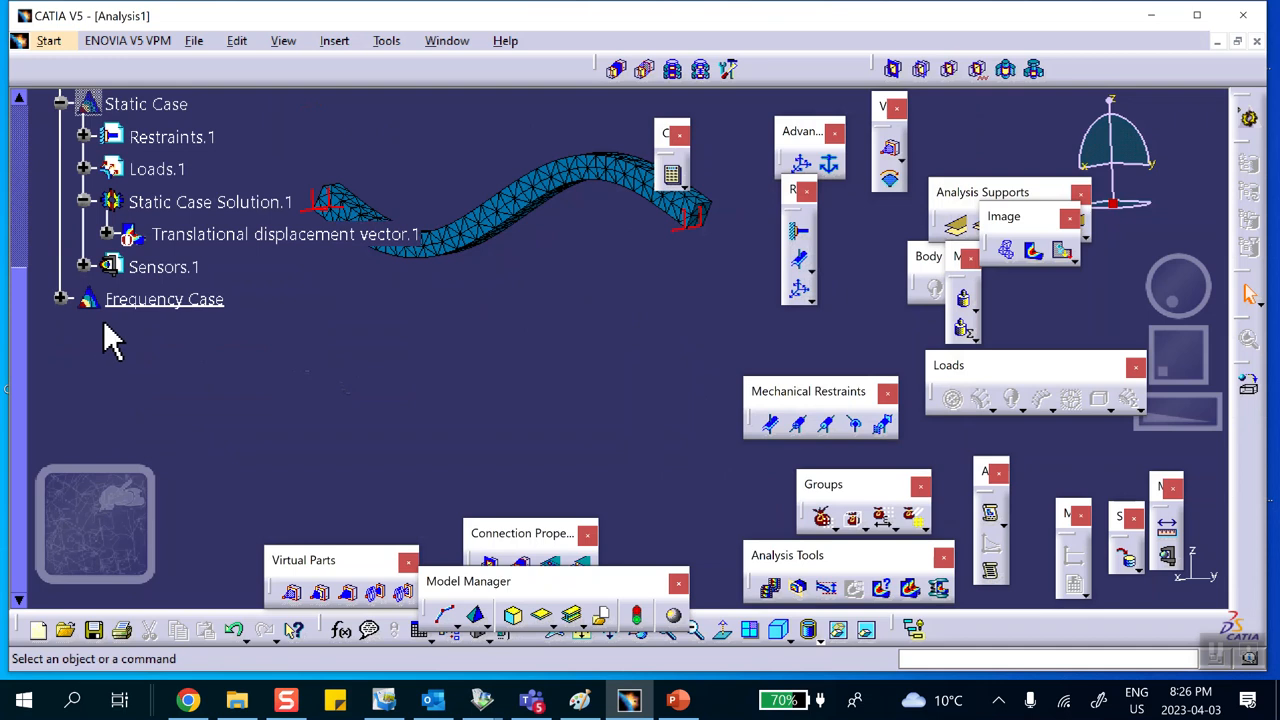
{"action": "left_click", "coordinate": [60, 297]}
{"action": "scroll", "coordinate": [265, 360], "scroll_direction": "down", "scroll_amount": 1}
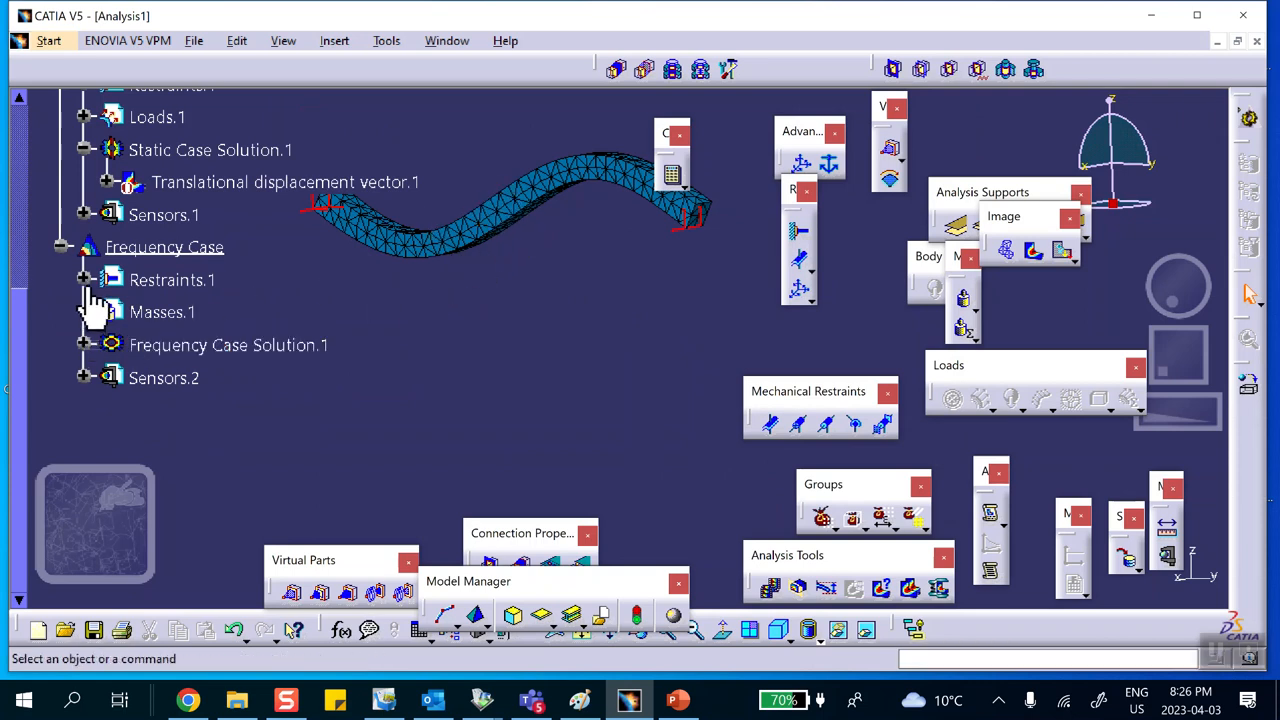
{"action": "left_click", "coordinate": [85, 345]}
{"action": "left_click", "coordinate": [188, 377]}
{"action": "right_click", "coordinate": [190, 377]}
{"action": "left_click", "coordinate": [280, 593]}
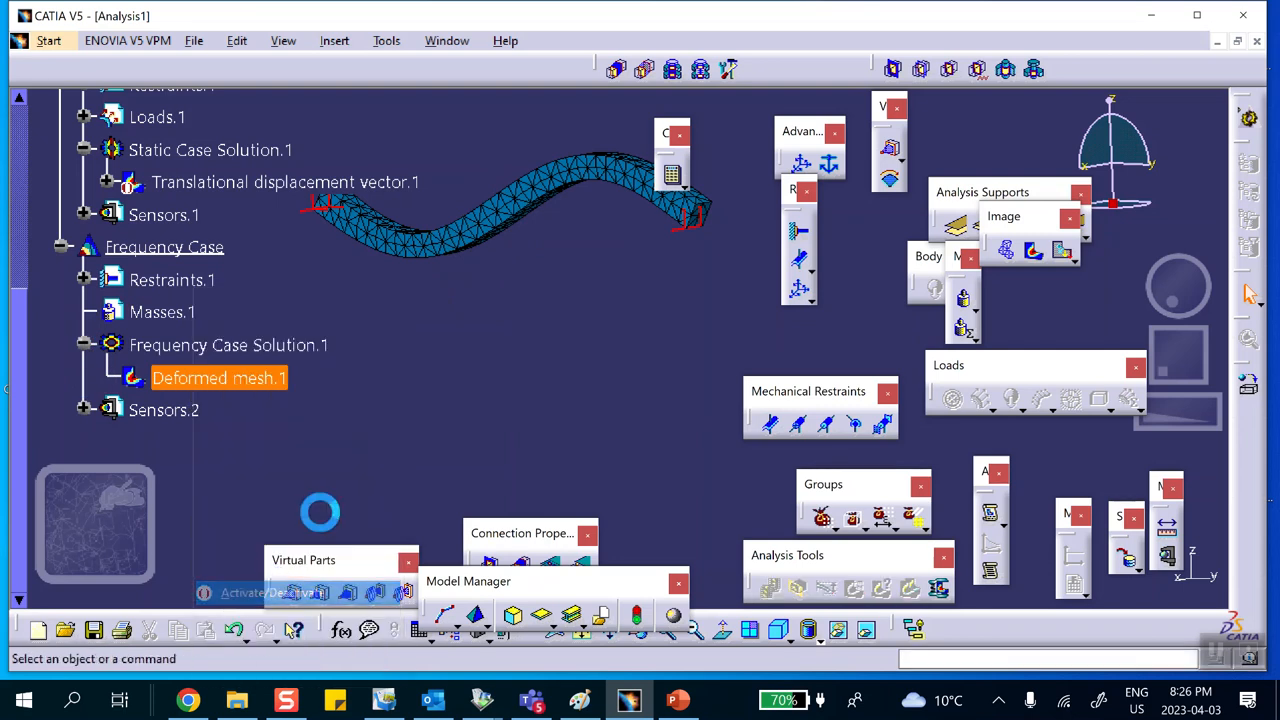
Step: Insert a transient dynamic response case that references Frequency Case Solution.1
{"action": "middle_click_drag", "start_coordinate": [605, 400], "coordinate": [560, 423]}
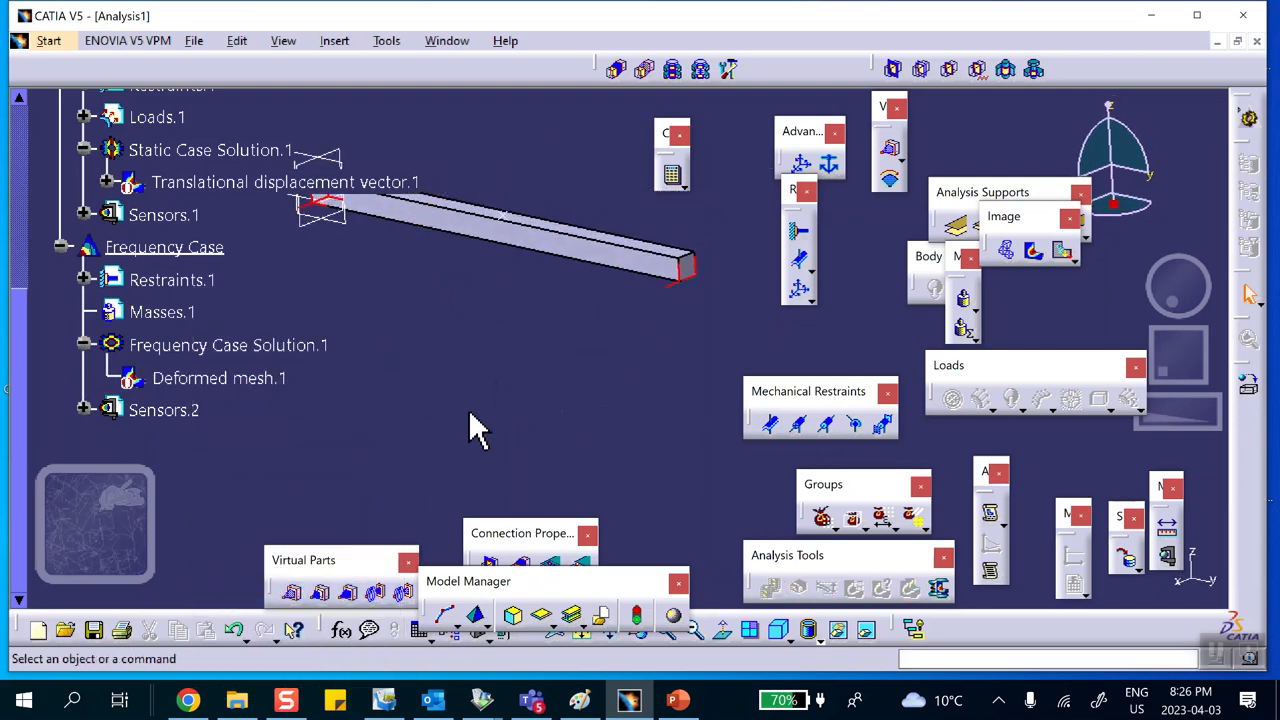
{"action": "scroll", "coordinate": [243, 386], "scroll_direction": "down", "scroll_amount": 2}
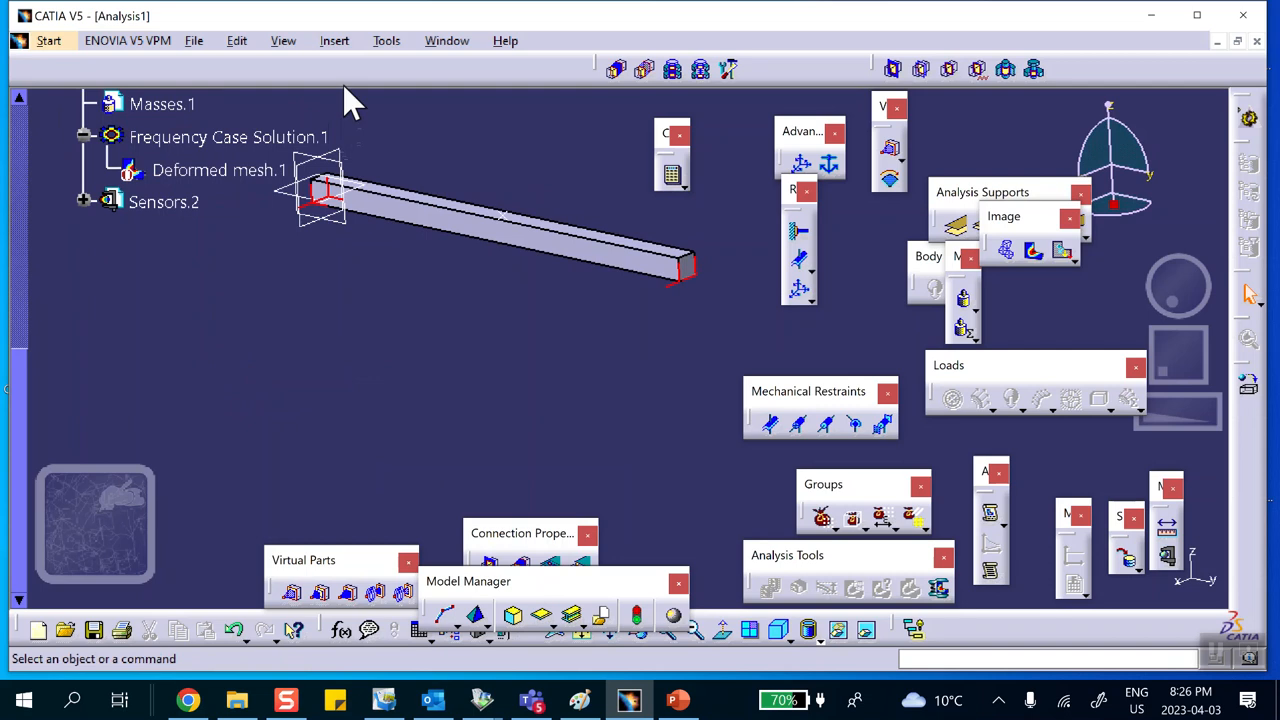
{"action": "middle_click_drag", "start_coordinate": [428, 137], "coordinate": [482, 153]}
{"action": "middle_click_drag", "start_coordinate": [630, 337], "coordinate": [613, 344]}
{"action": "left_click", "coordinate": [336, 45]}
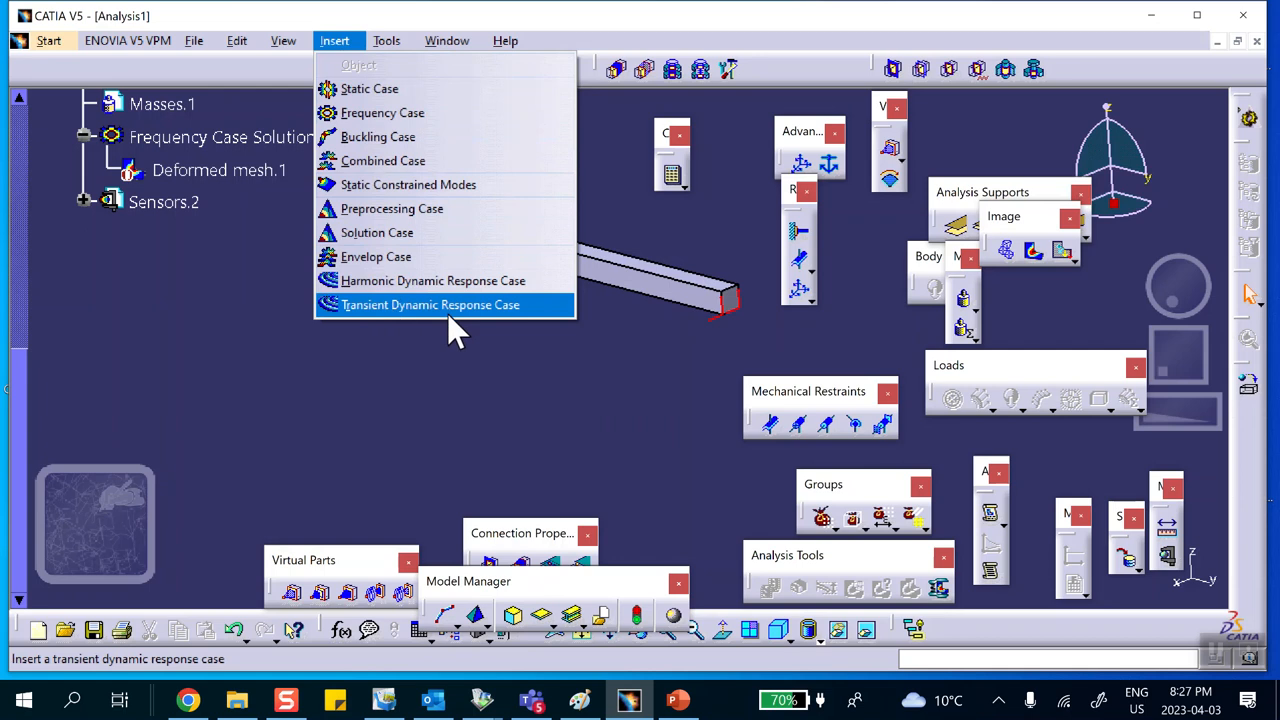
{"action": "left_click", "coordinate": [388, 307]}
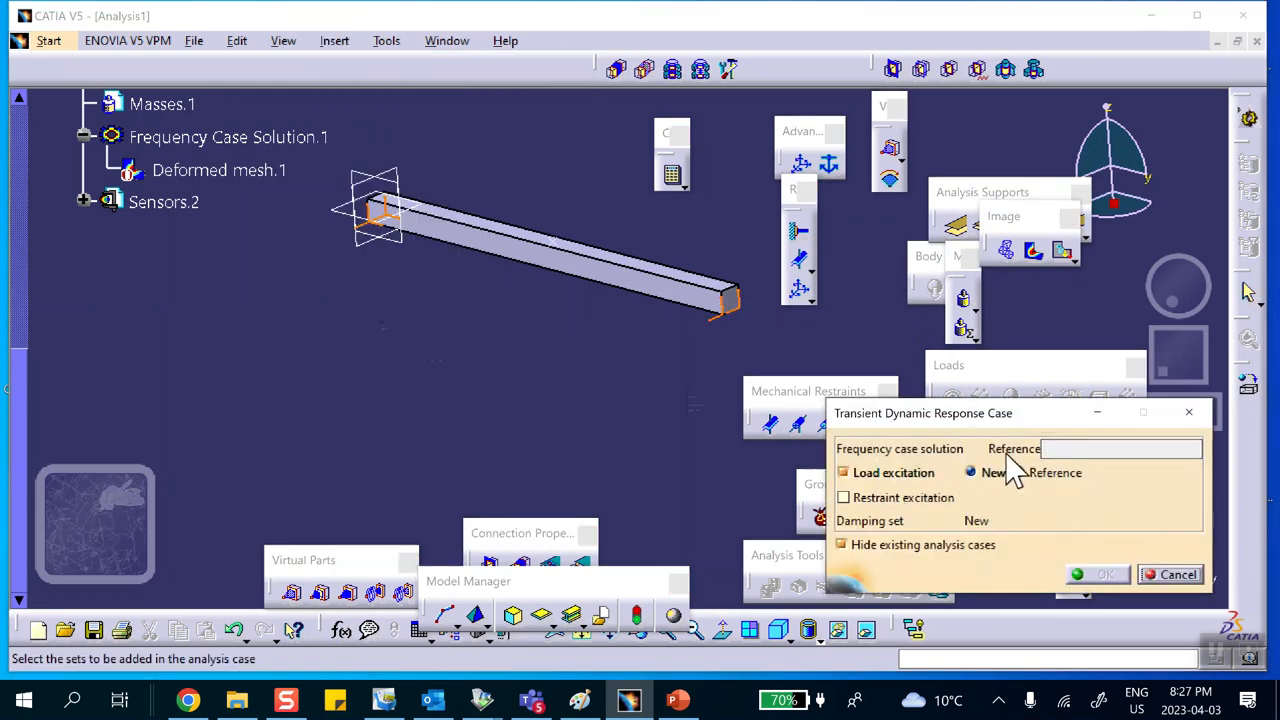
{"action": "left_click", "coordinate": [1050, 449]}
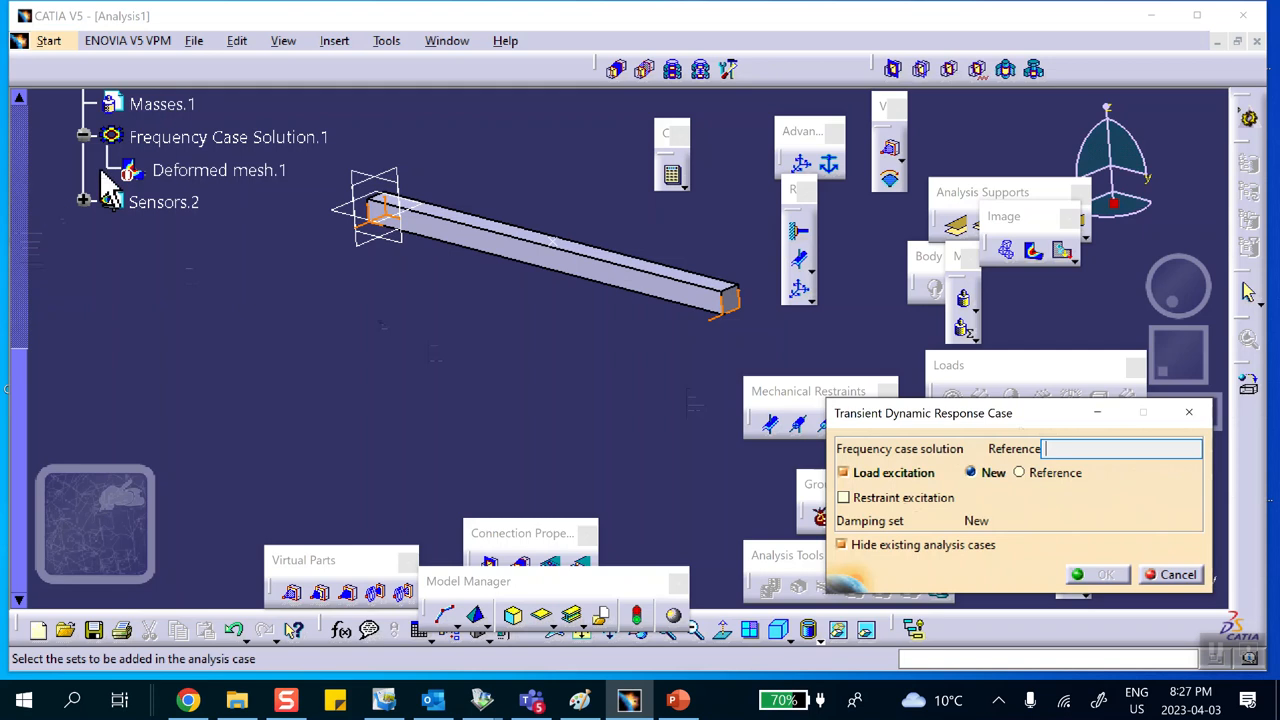
{"action": "left_click", "coordinate": [182, 137]}
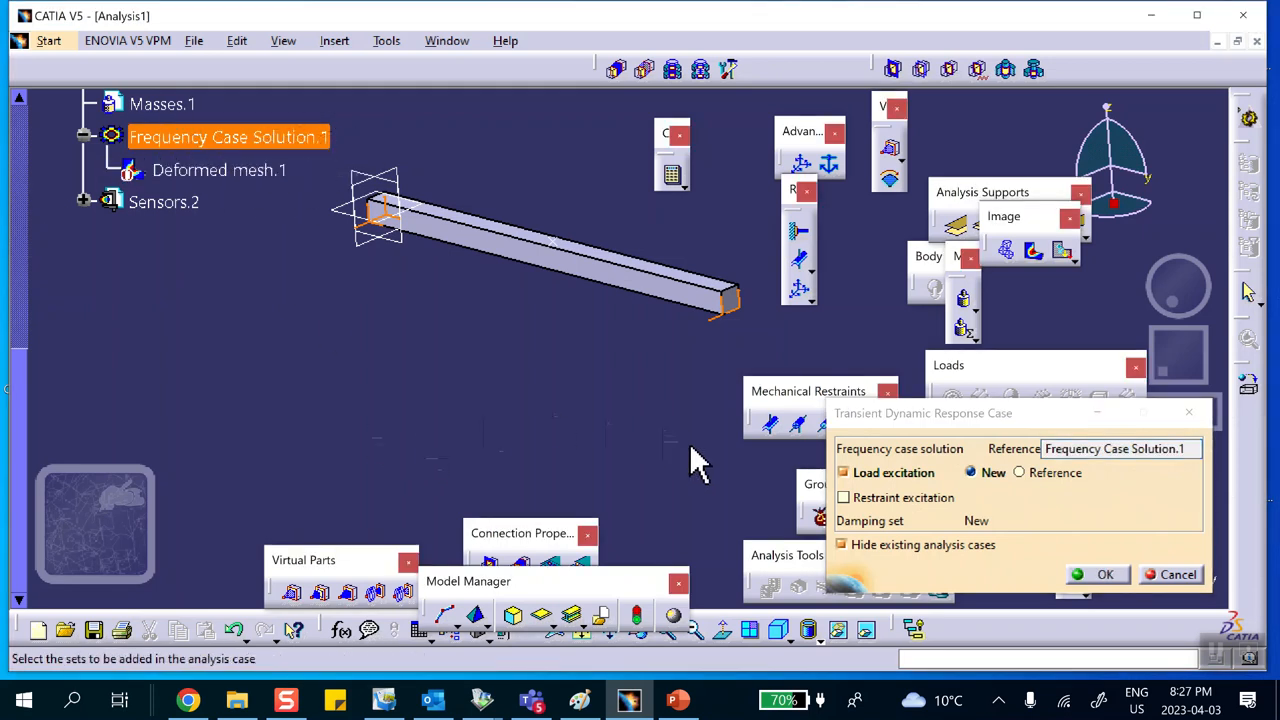
{"action": "left_click", "coordinate": [1100, 583]}
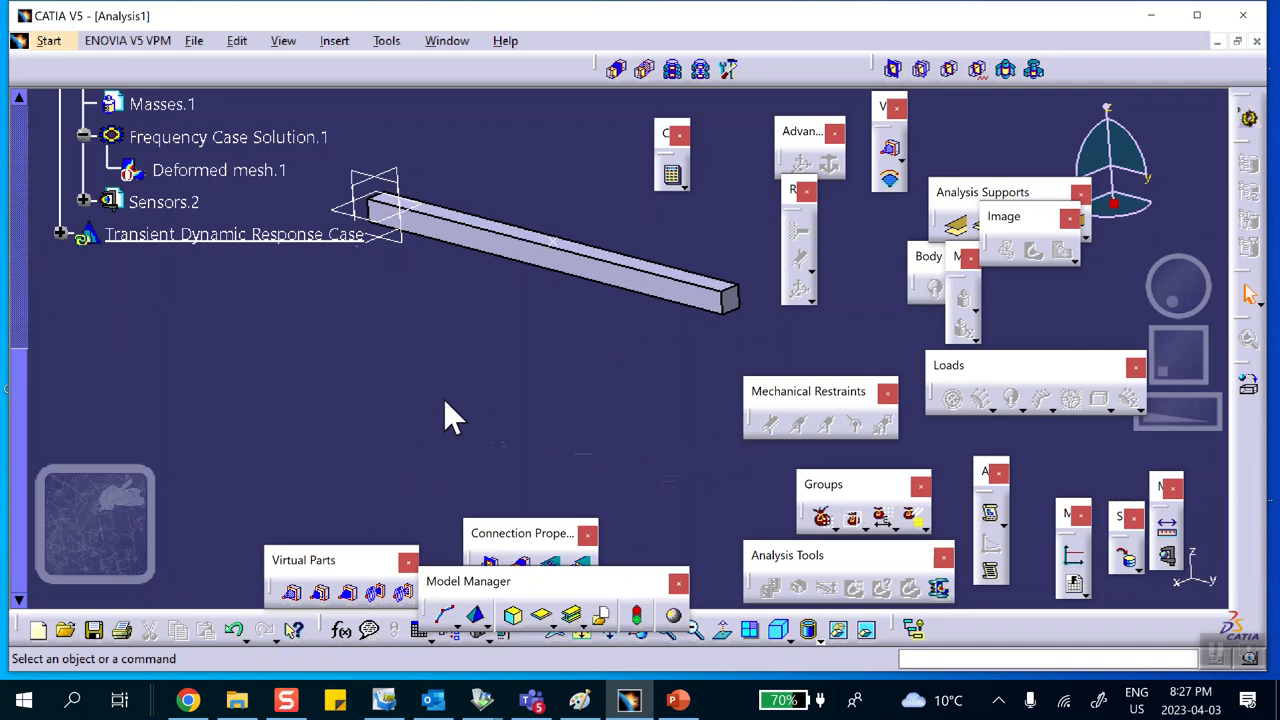
Step: Edit the transient case's load excitation set to use Loads.1 as the selected load
{"action": "left_click", "coordinate": [60, 234]}
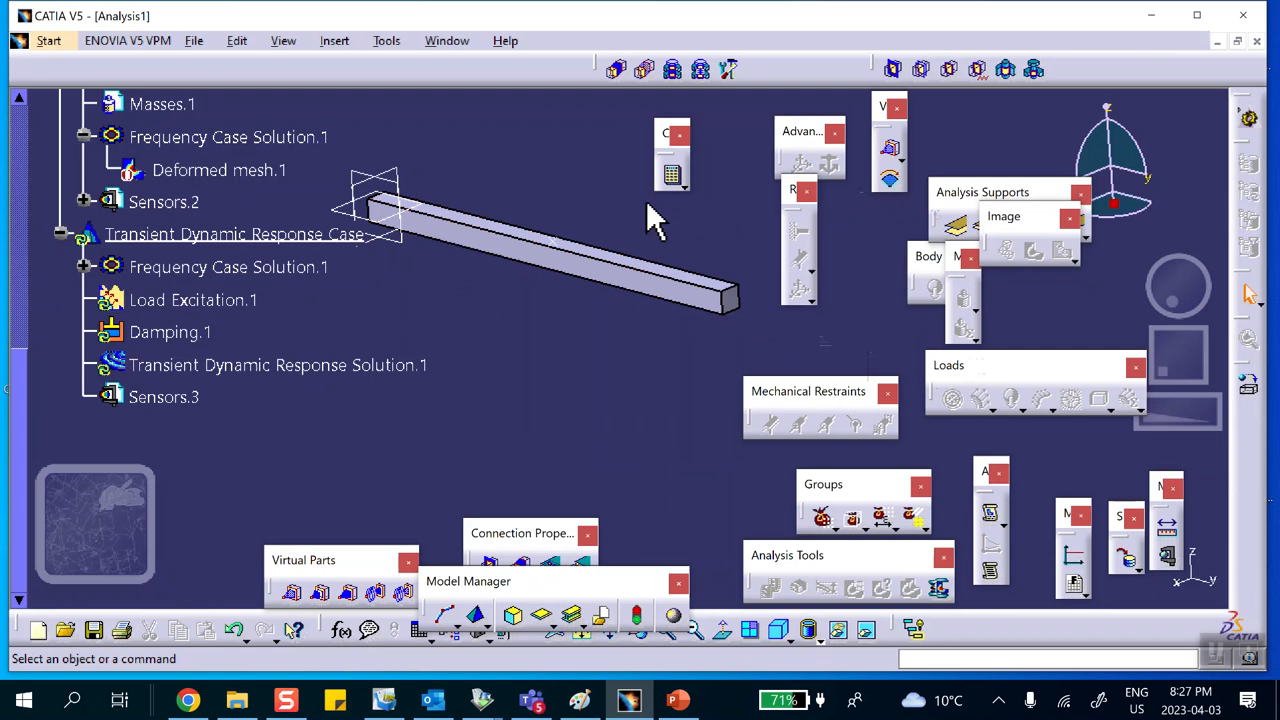
{"action": "middle_click_drag", "start_coordinate": [714, 366], "coordinate": [700, 388]}
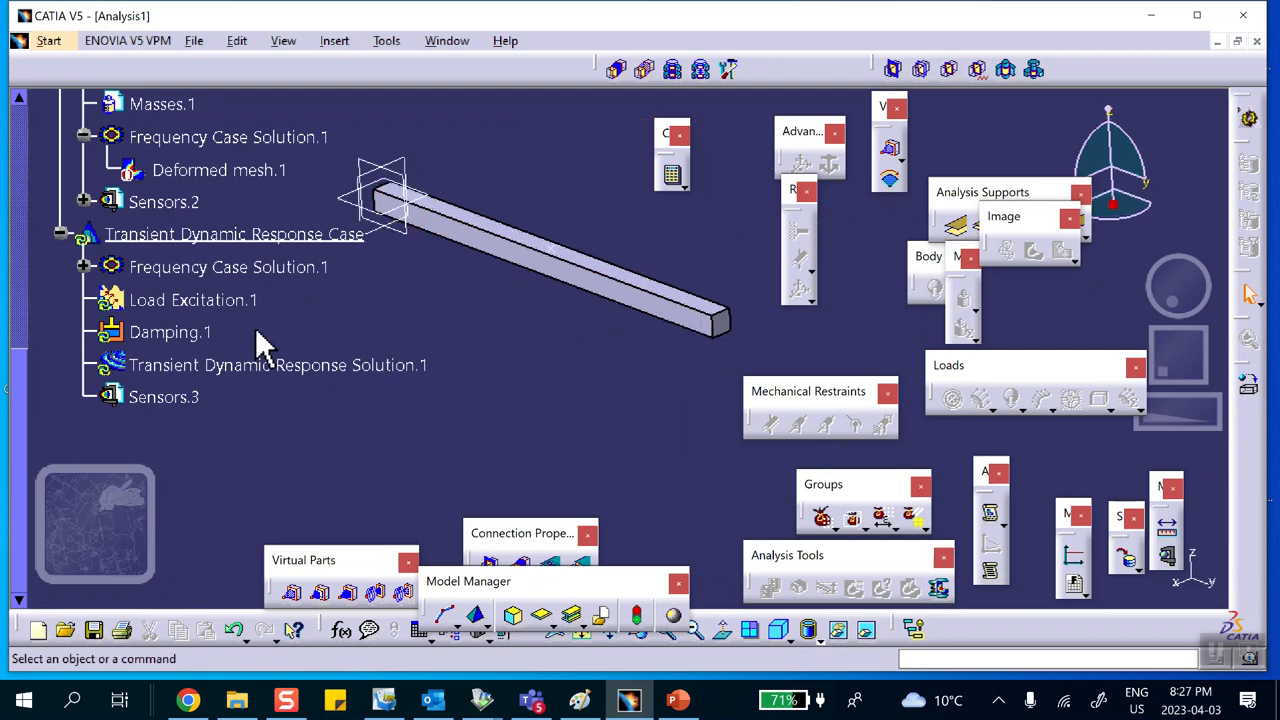
{"action": "double_click", "coordinate": [187, 302]}
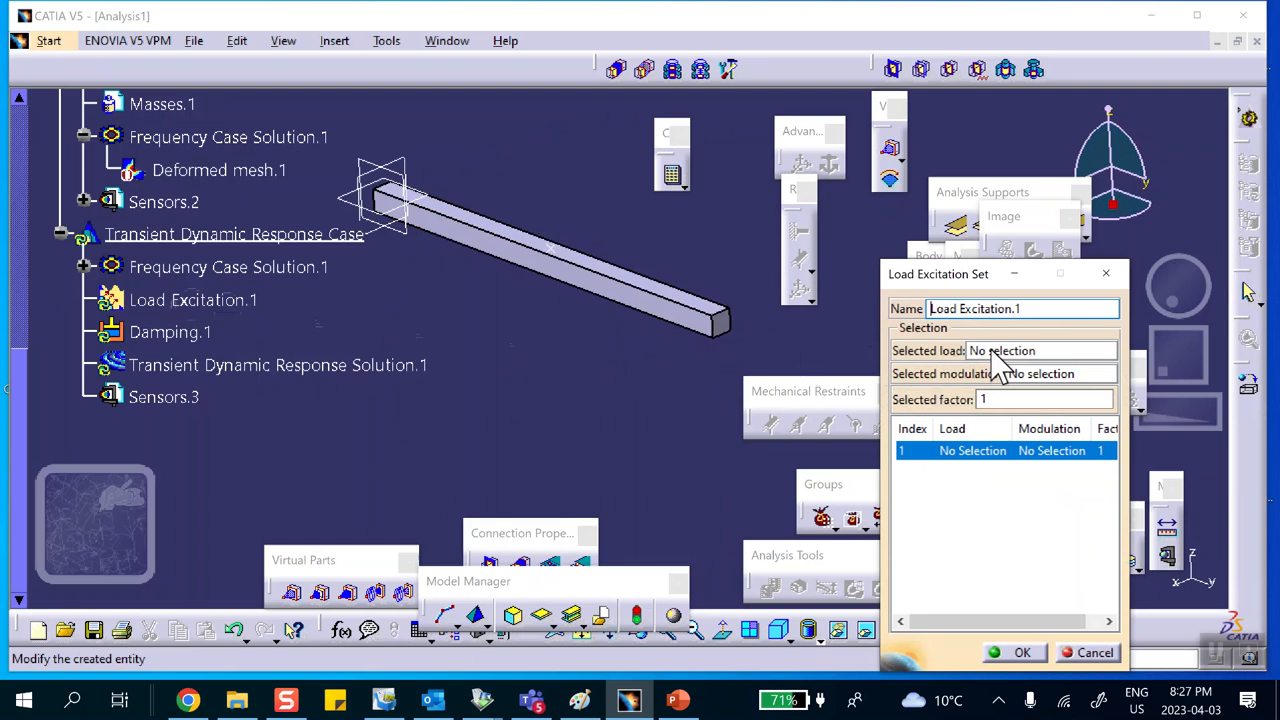
{"action": "left_click", "coordinate": [995, 352]}
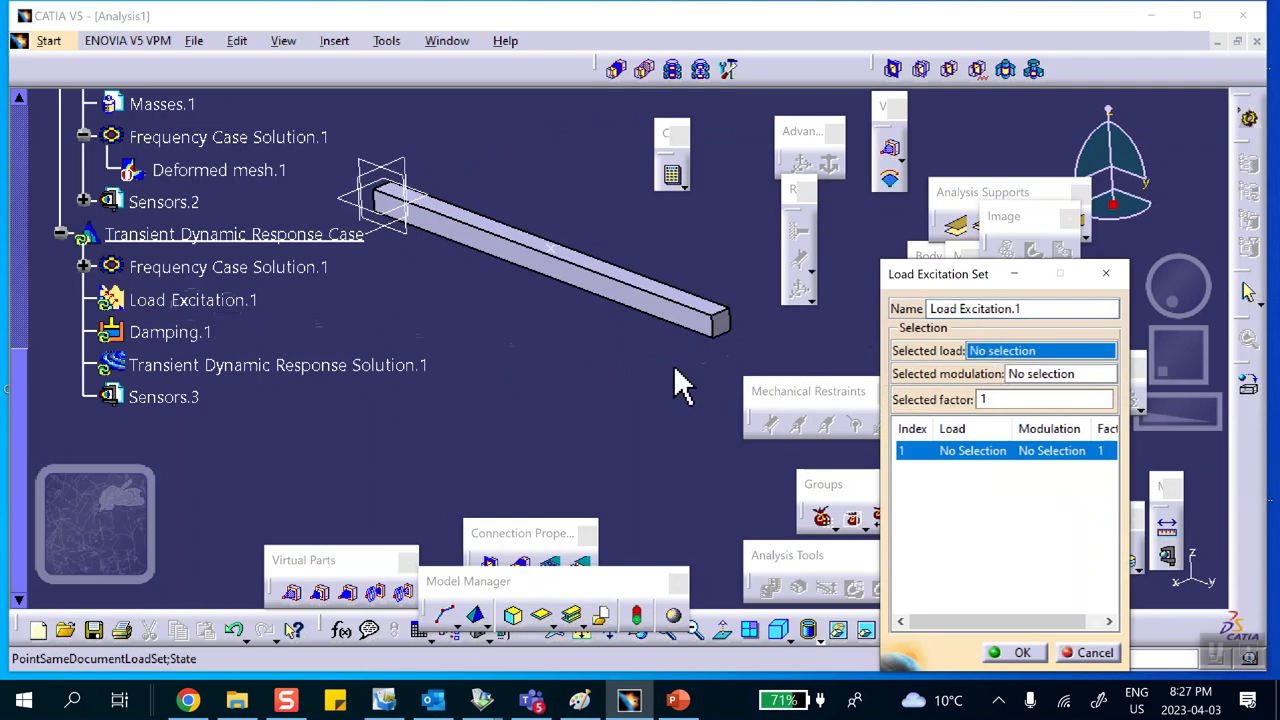
{"action": "scroll", "coordinate": [238, 295], "scroll_direction": "up", "scroll_amount": 1}
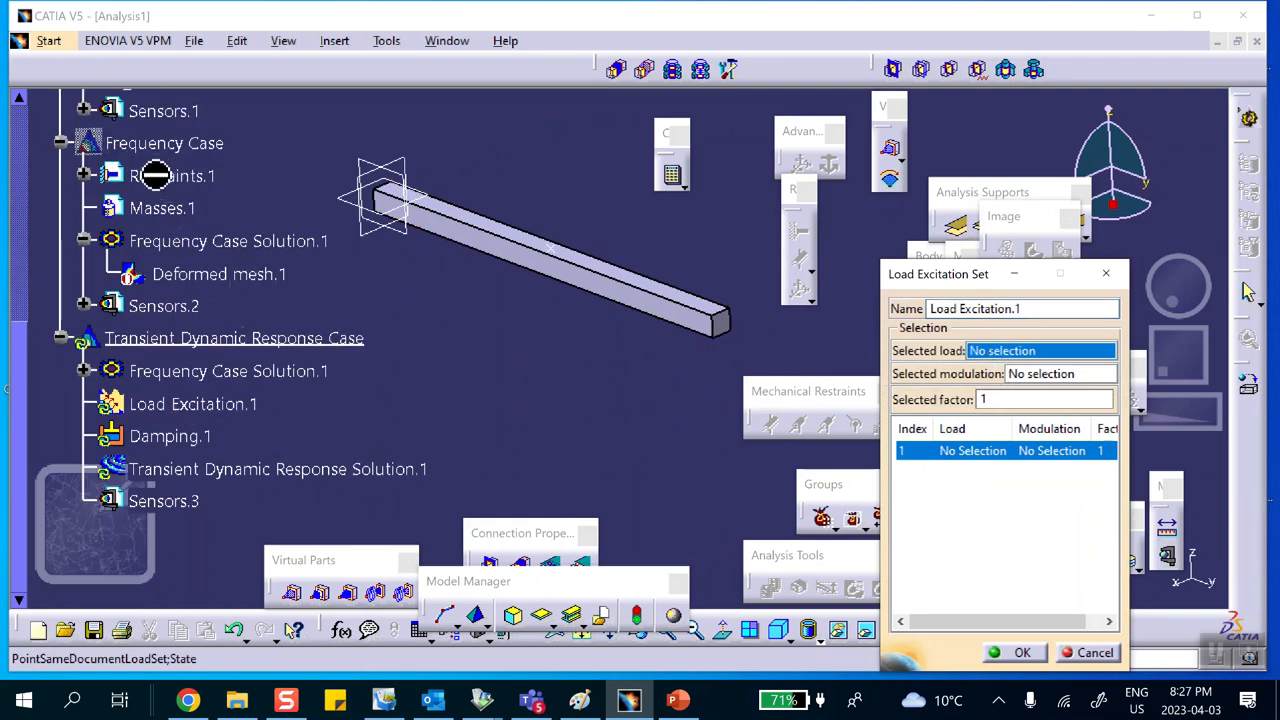
{"action": "scroll", "coordinate": [165, 255], "scroll_direction": "up", "scroll_amount": 2}
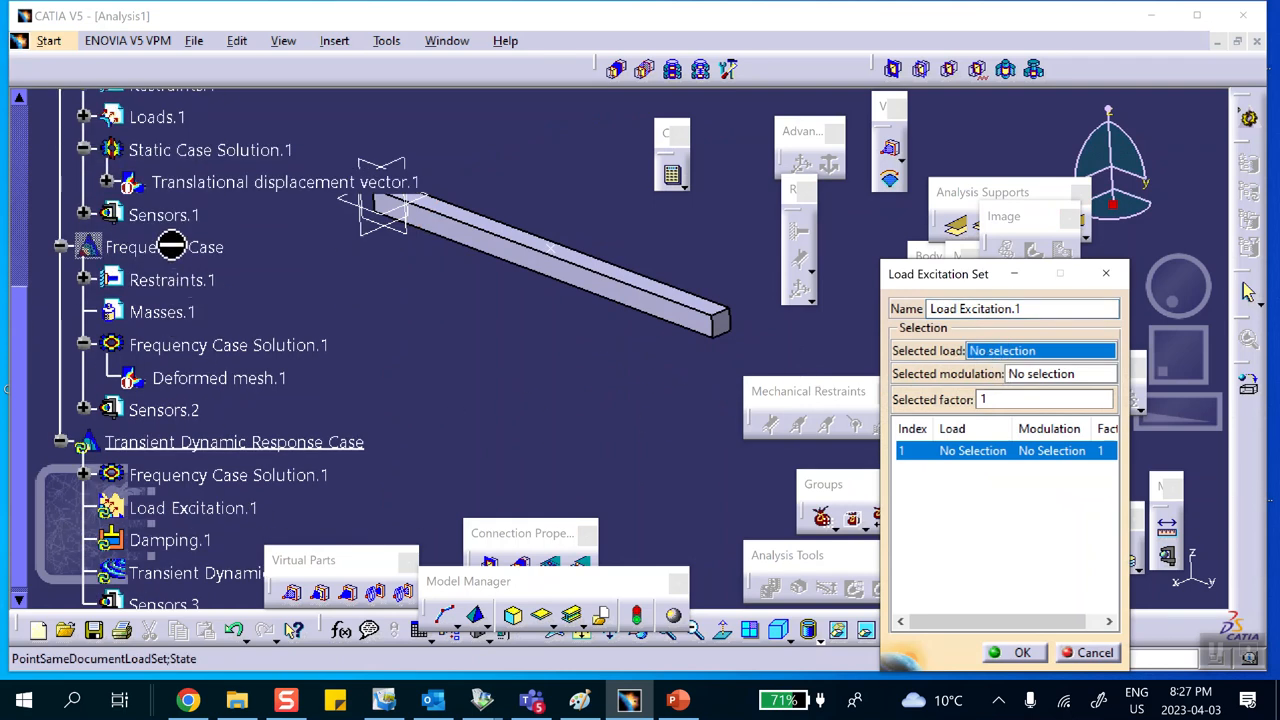
{"action": "left_click", "coordinate": [172, 120]}
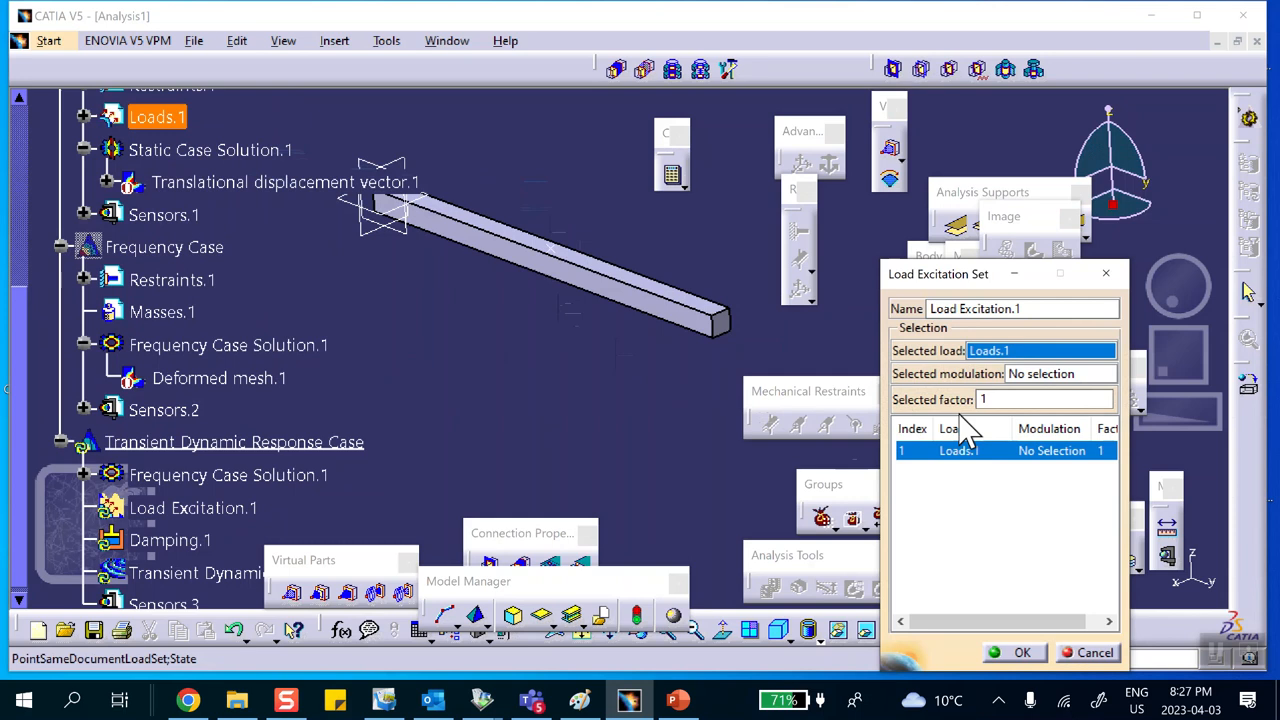
{"action": "left_click", "coordinate": [1027, 374]}
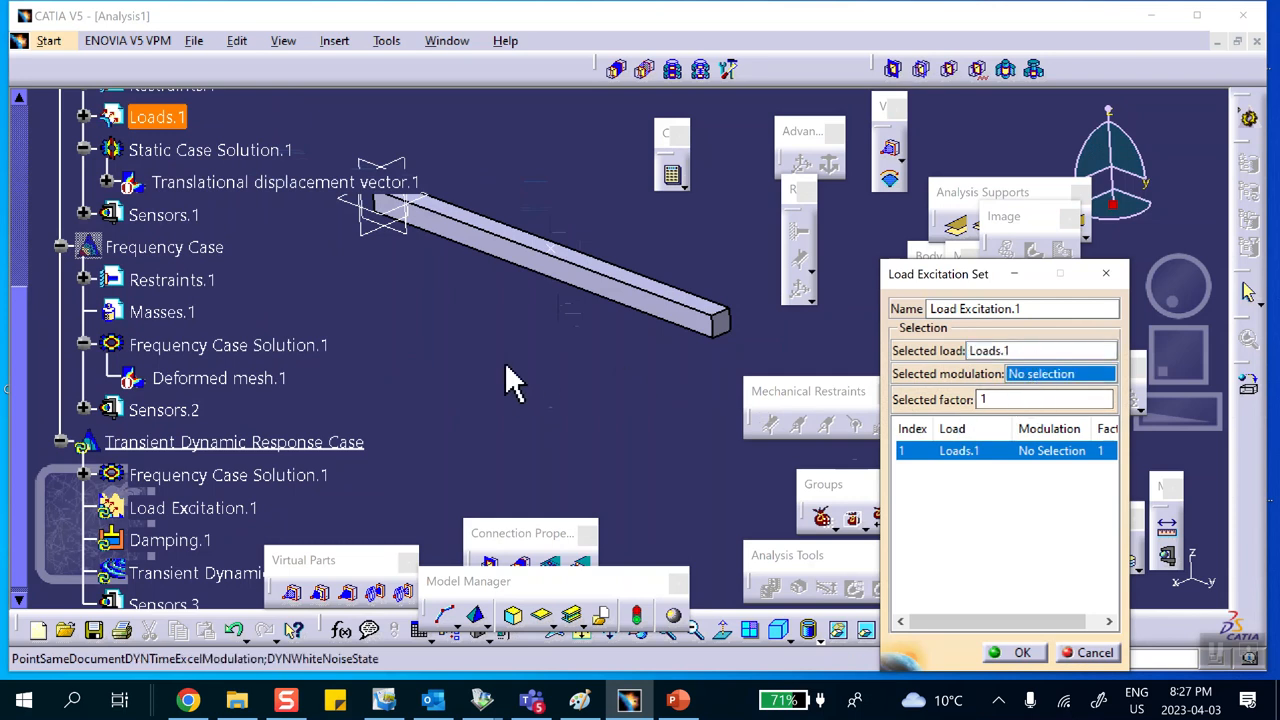
{"action": "scroll", "coordinate": [480, 368], "scroll_direction": "up", "scroll_amount": 3}
{"action": "scroll", "coordinate": [480, 400], "scroll_direction": "up", "scroll_amount": 3}
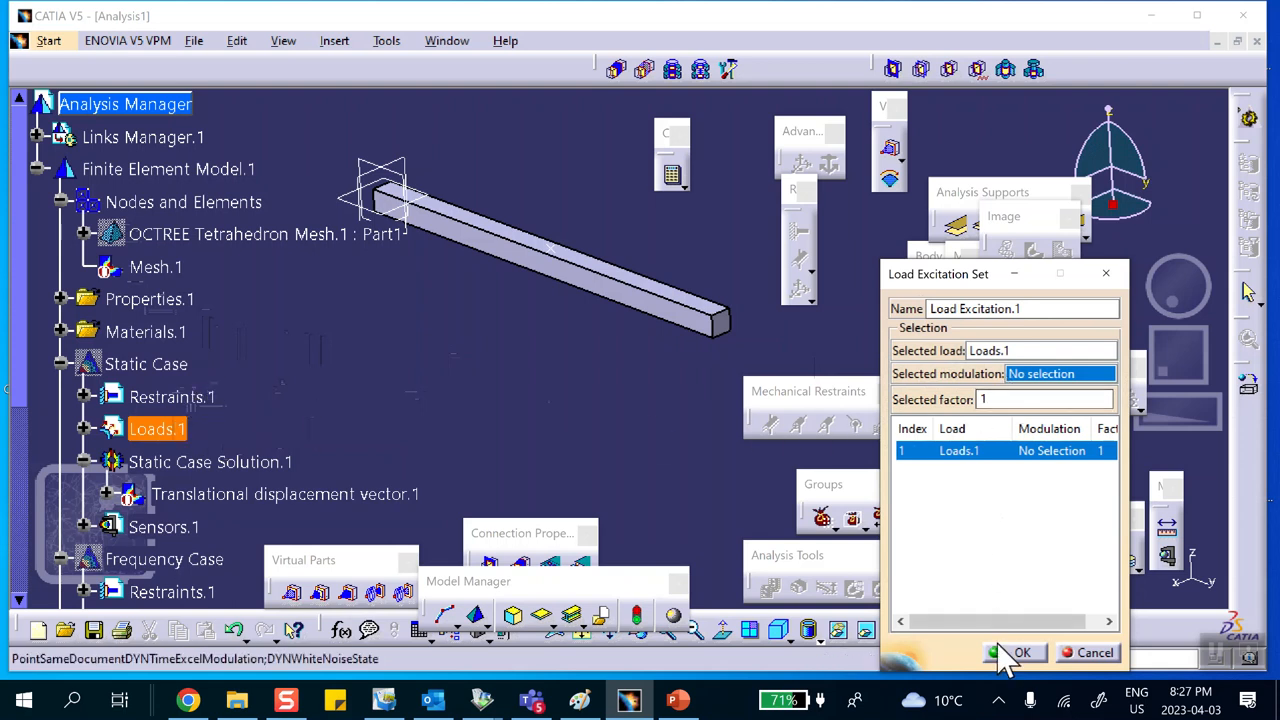
{"action": "left_click", "coordinate": [1072, 651]}
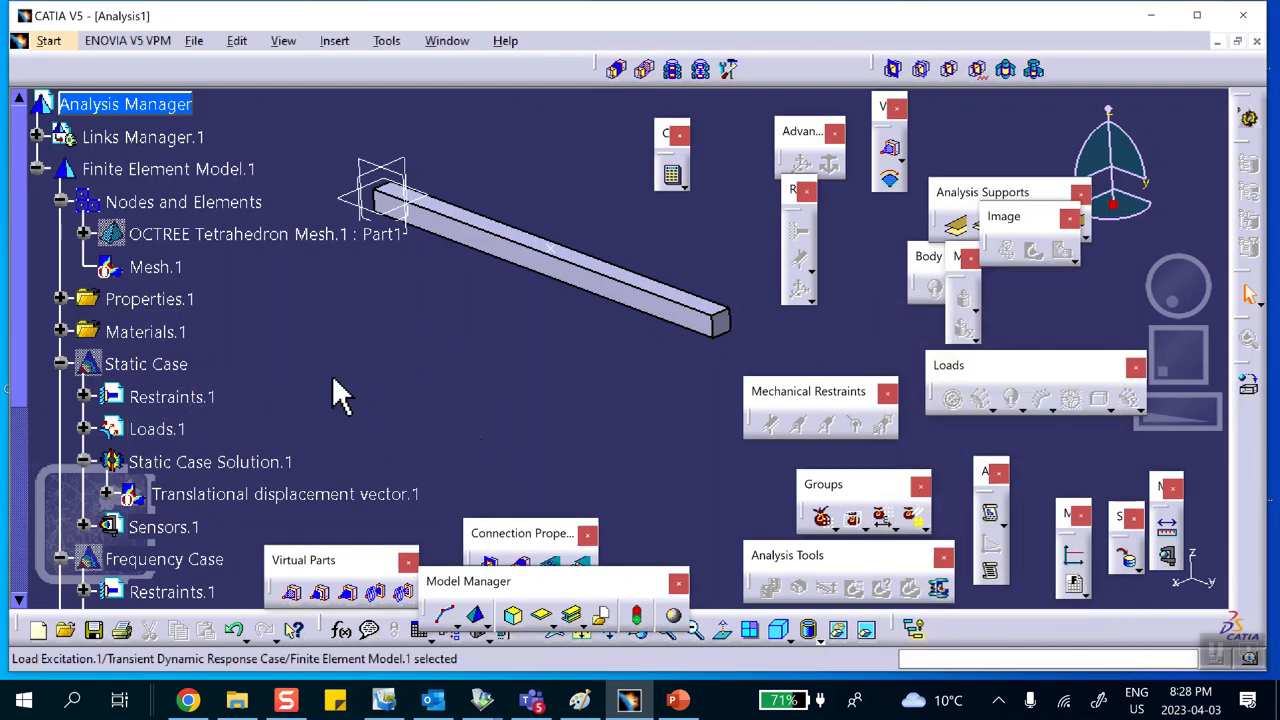
Step: Switch to Excel and create a blank workbook
{"action": "scroll", "coordinate": [320, 395], "scroll_direction": "down", "scroll_amount": 5}
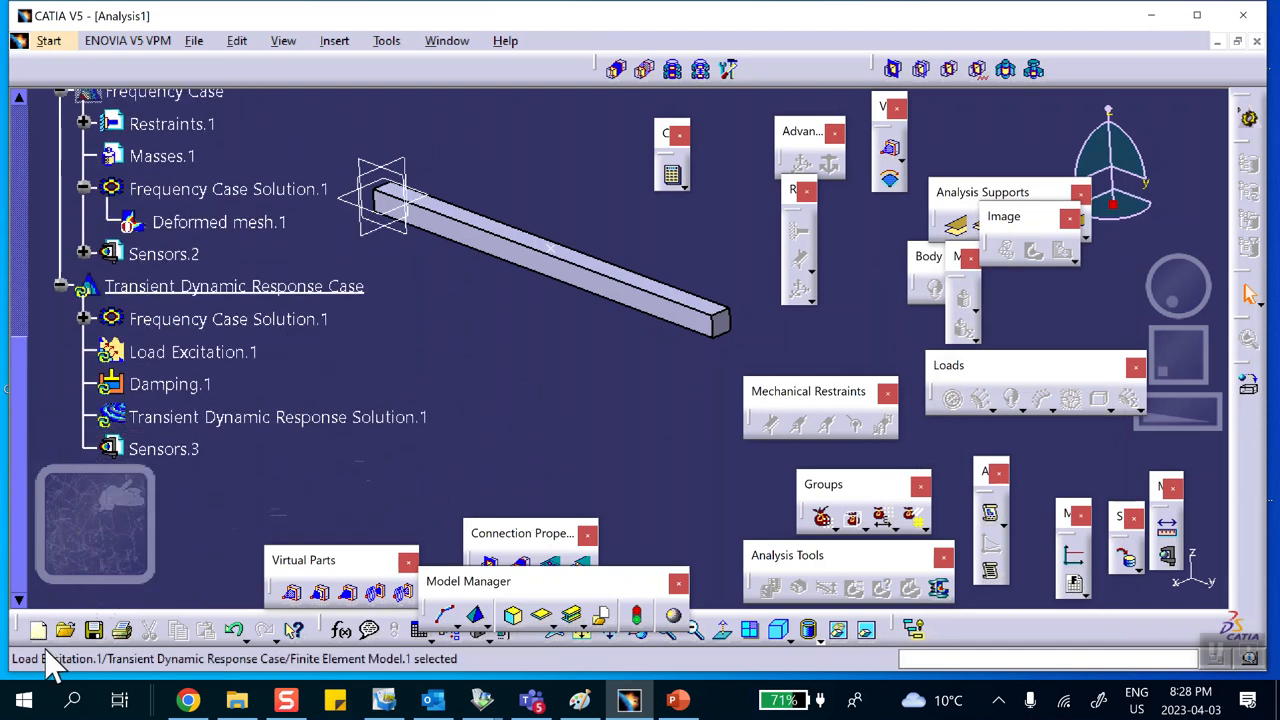
{"action": "left_click", "coordinate": [24, 700]}
{"action": "left_click", "coordinate": [500, 200]}
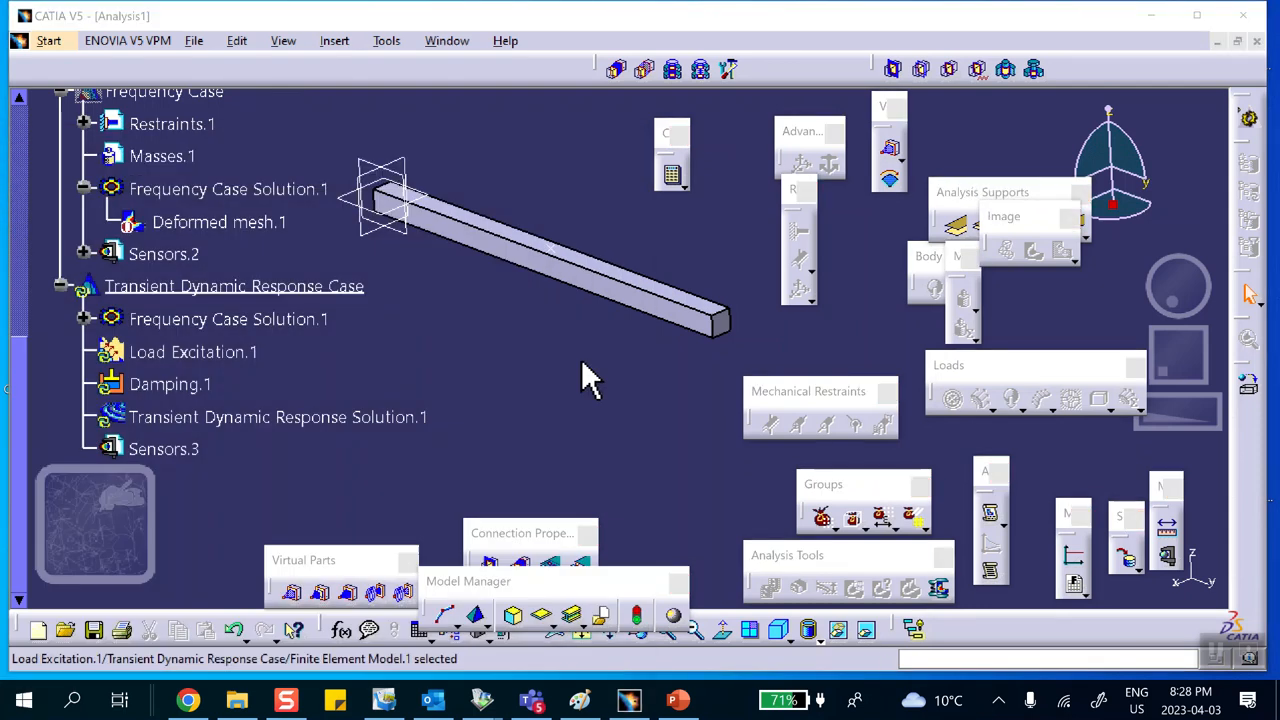
{"action": "left_click", "coordinate": [583, 365]}
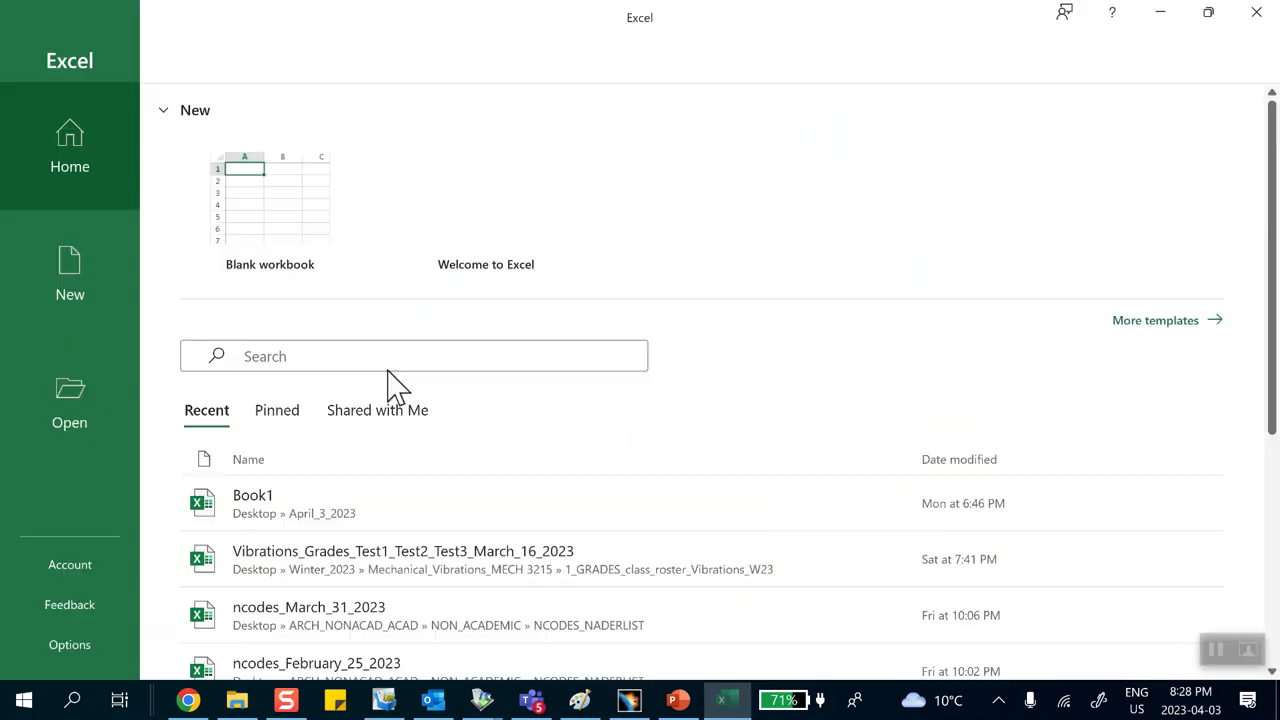
{"action": "left_click", "coordinate": [290, 265]}
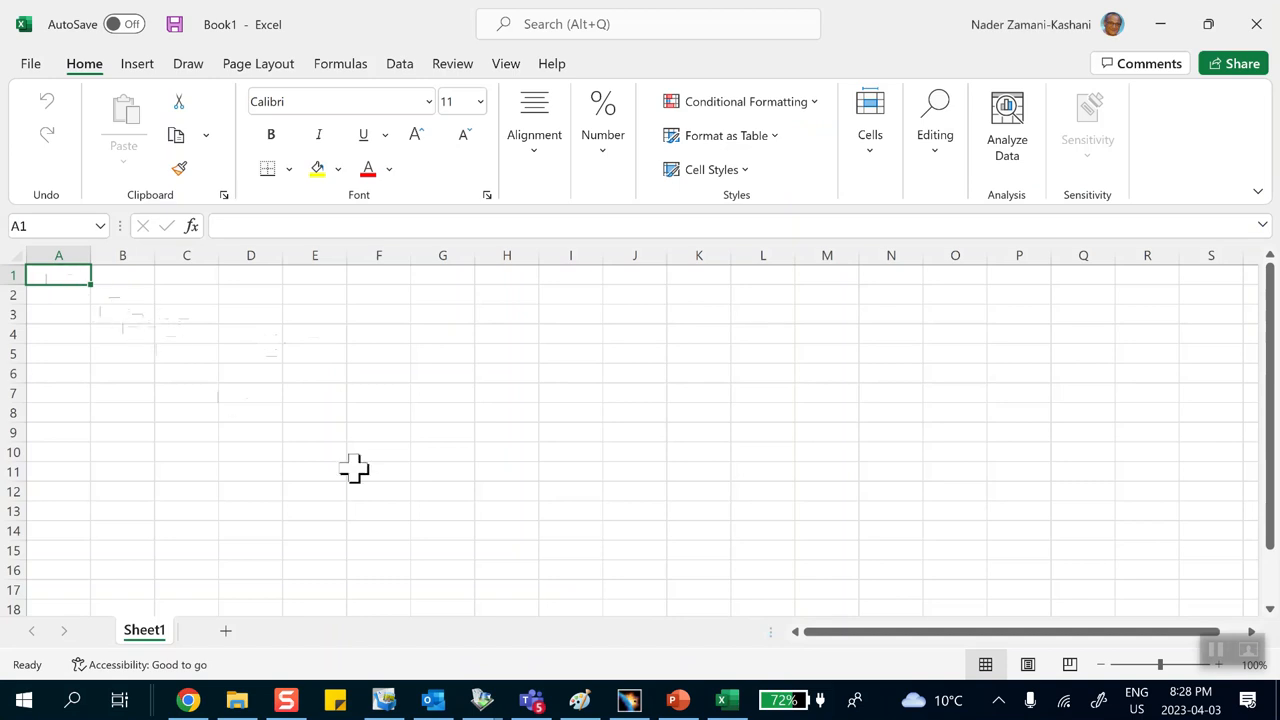
Step: Consult the slide's formula, then label the first two columns x(s) and y()
{"action": "left_click", "coordinate": [680, 703]}
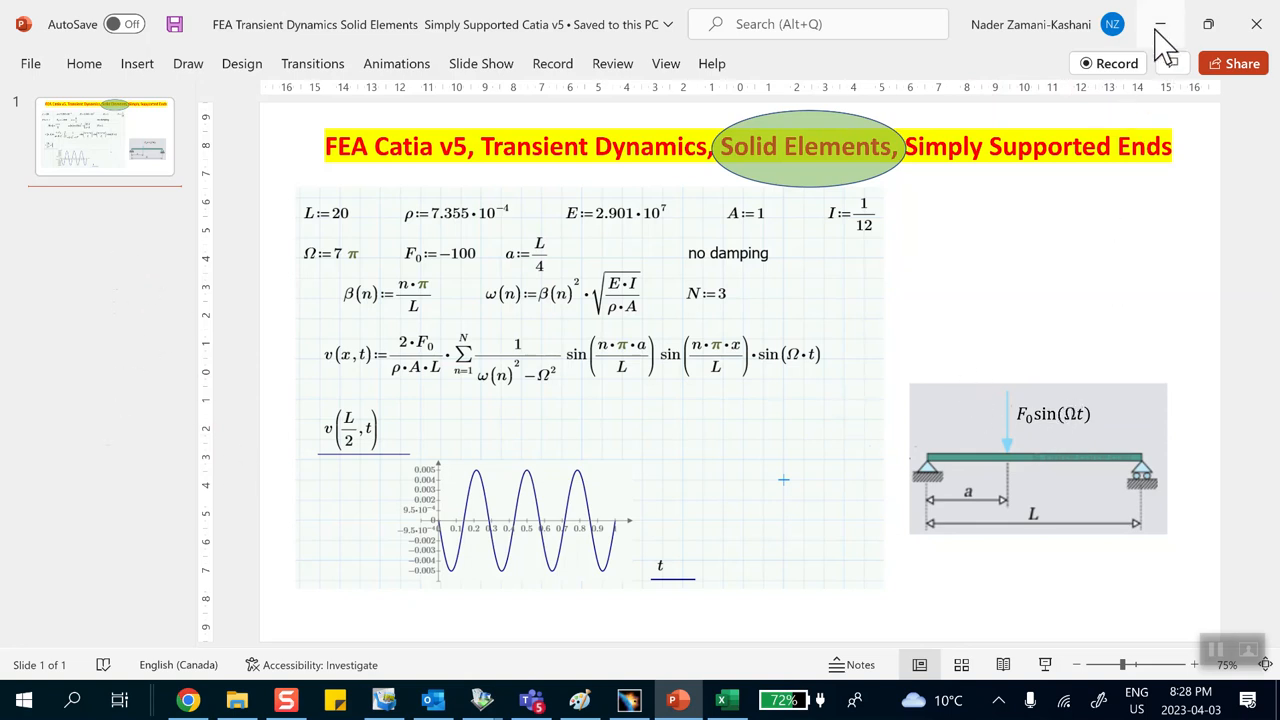
{"action": "left_click", "coordinate": [724, 700]}
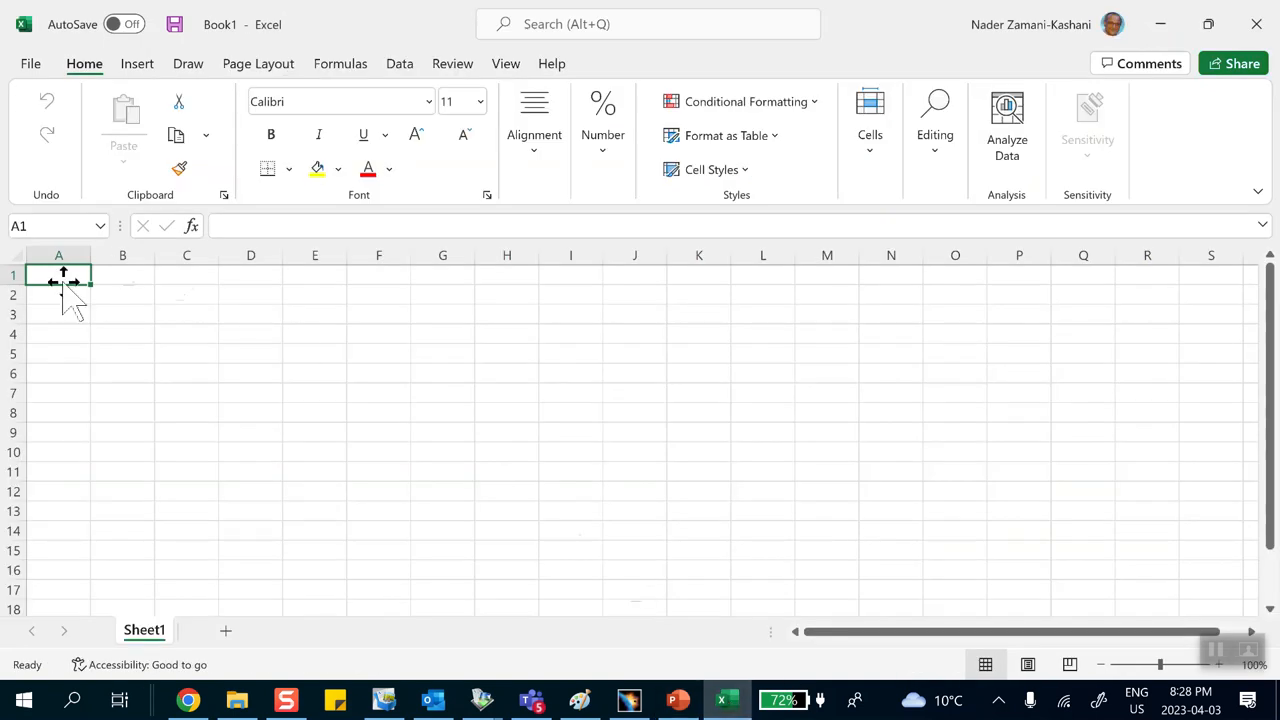
{"action": "type", "text": "x"}
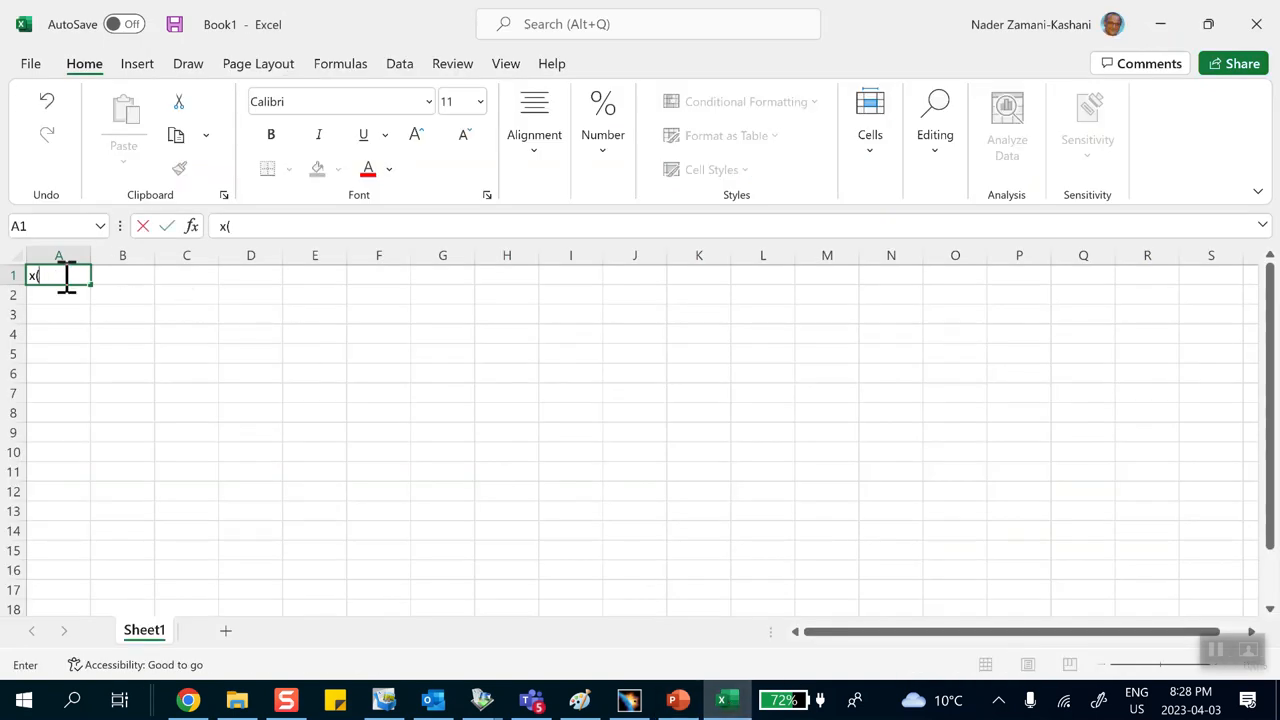
{"action": "type", "text": "(s)"}
{"action": "left_click", "coordinate": [123, 275]}
{"action": "type", "text": "y("}
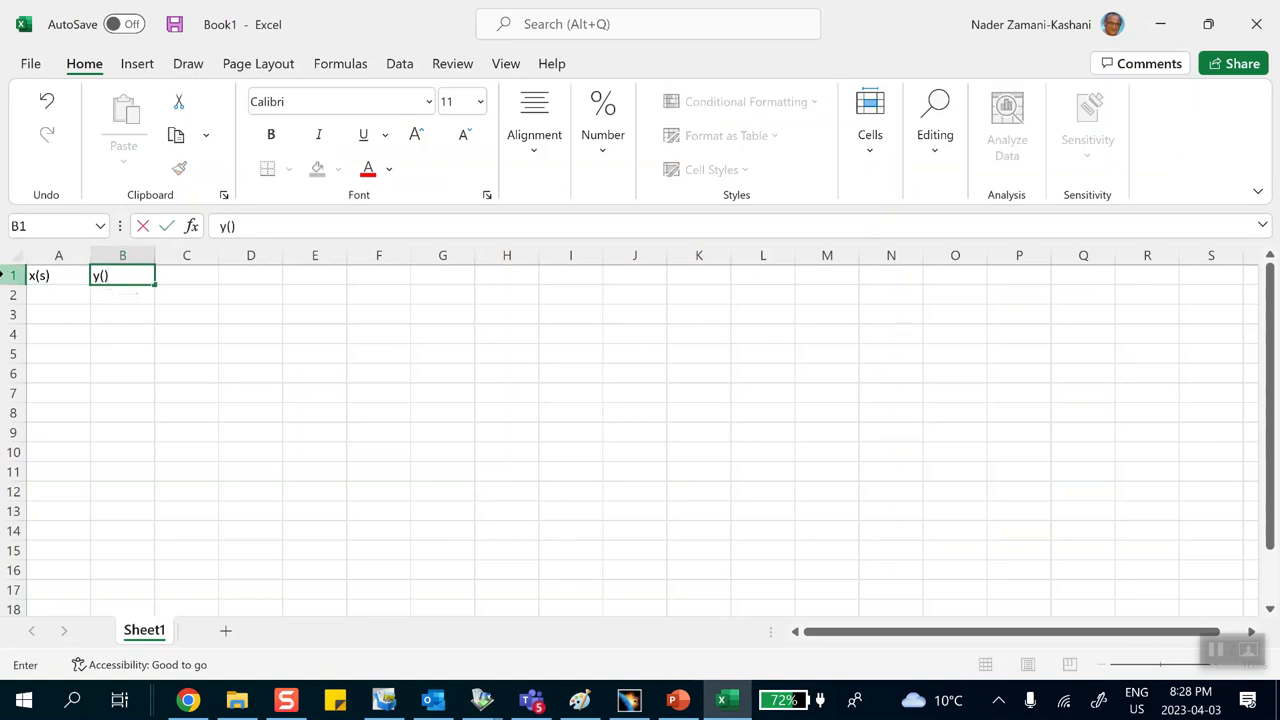
Step: Fill the x(s) column with times from 0 to 1 in steps of 0.01
{"action": "left_click", "coordinate": [56, 296]}
{"action": "type", "text": "0"}
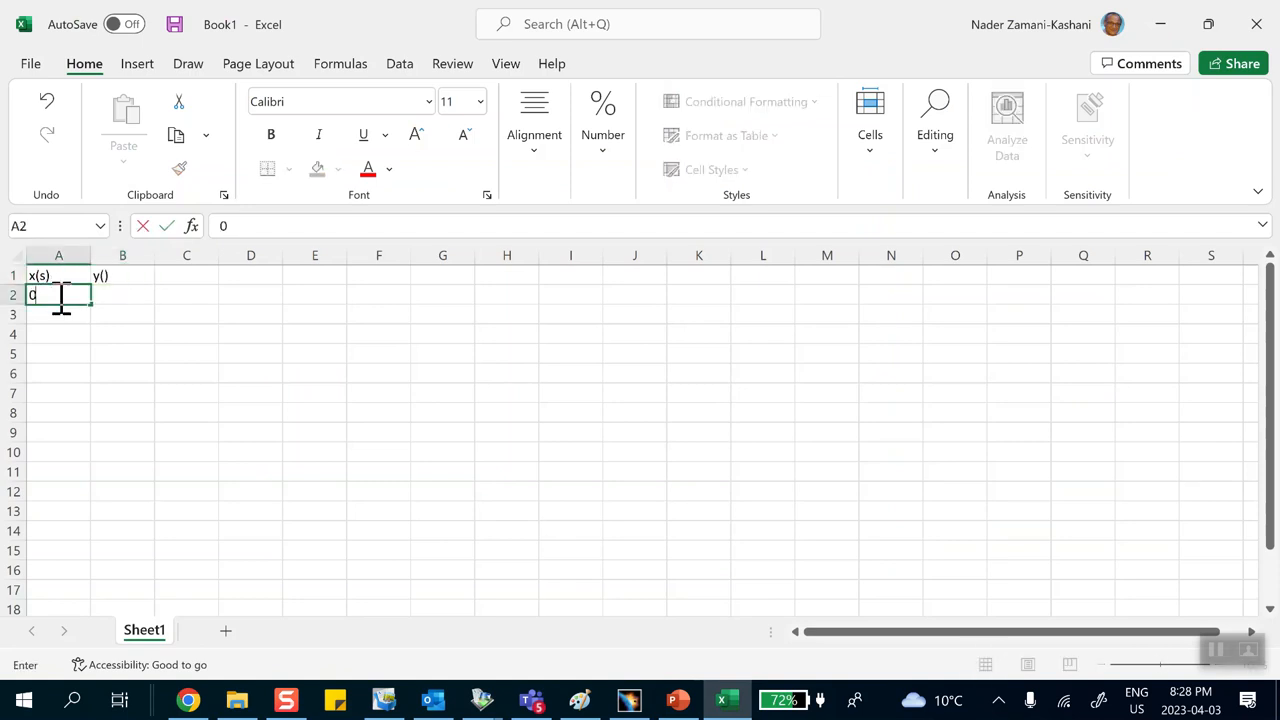
{"action": "left_click", "coordinate": [58, 316]}
{"action": "type", "text": "0"}
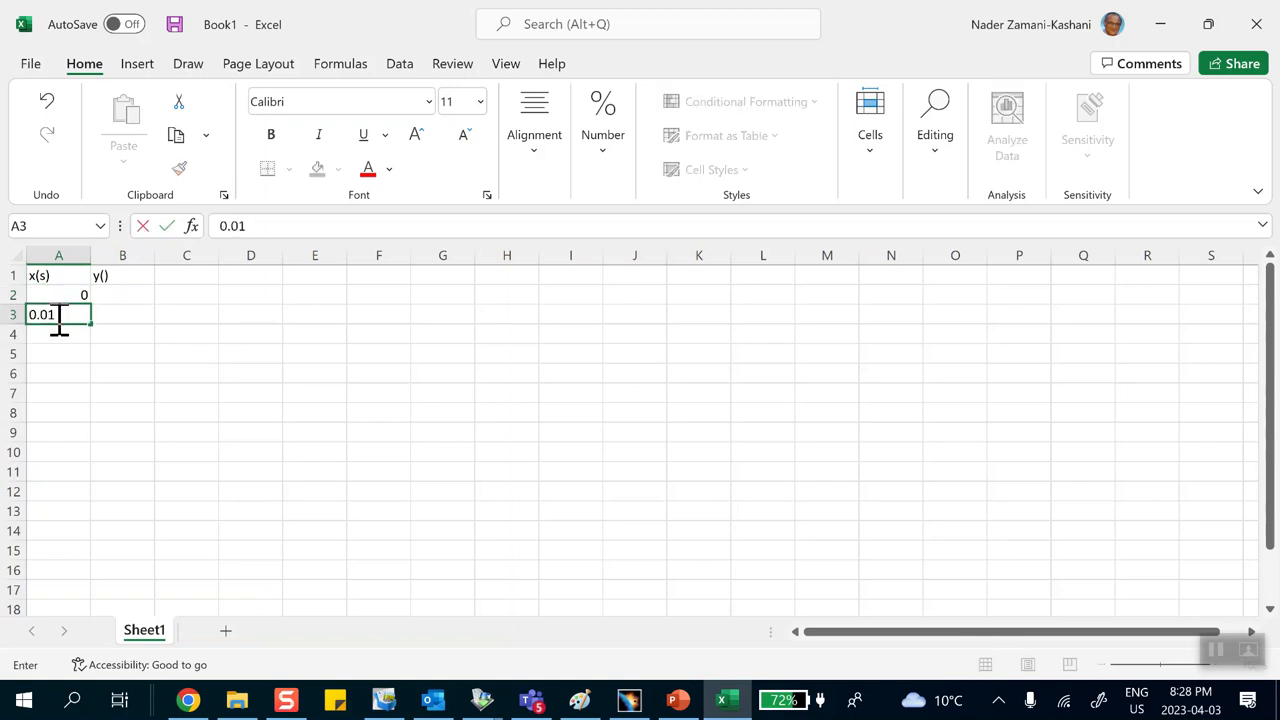
{"action": "type", "text": ".01"}
{"action": "left_click", "coordinate": [77, 331]}
{"action": "left_click_drag", "start_coordinate": [72, 295], "coordinate": [75, 348]}
{"action": "scroll", "coordinate": [150, 470], "scroll_direction": "up", "scroll_amount": 16}
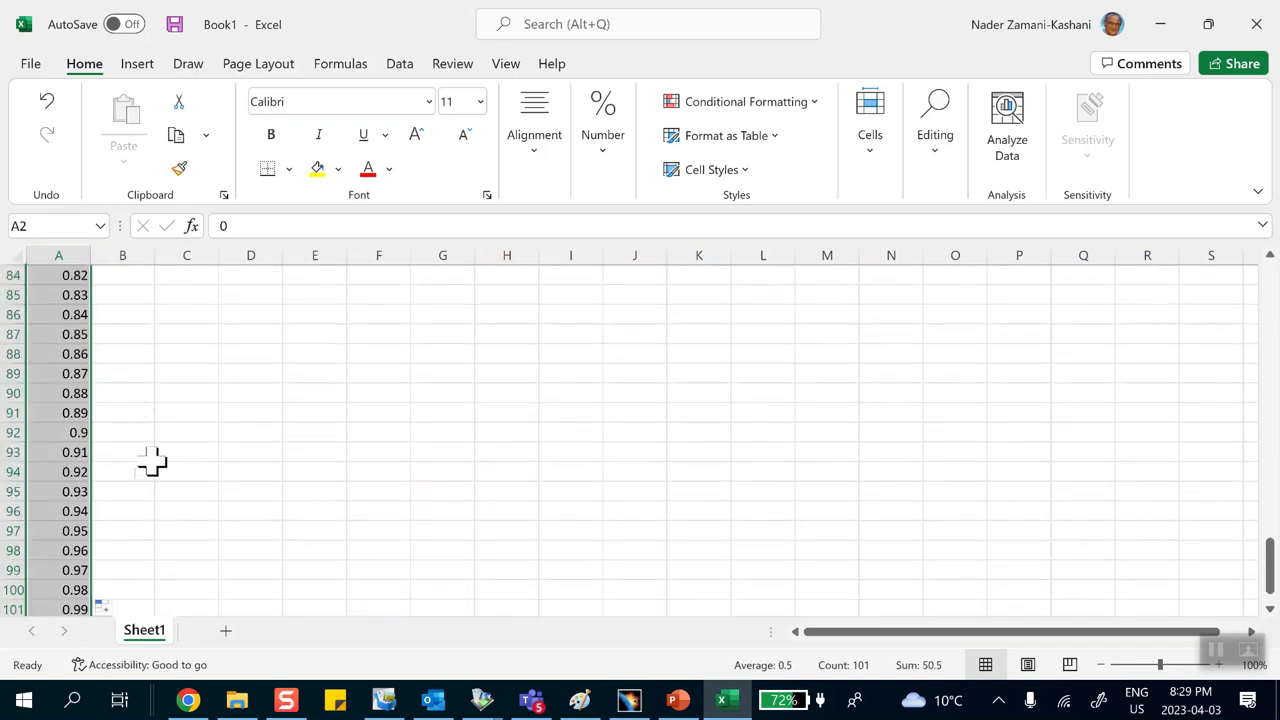
{"action": "scroll", "coordinate": [145, 428], "scroll_direction": "up", "scroll_amount": 17}
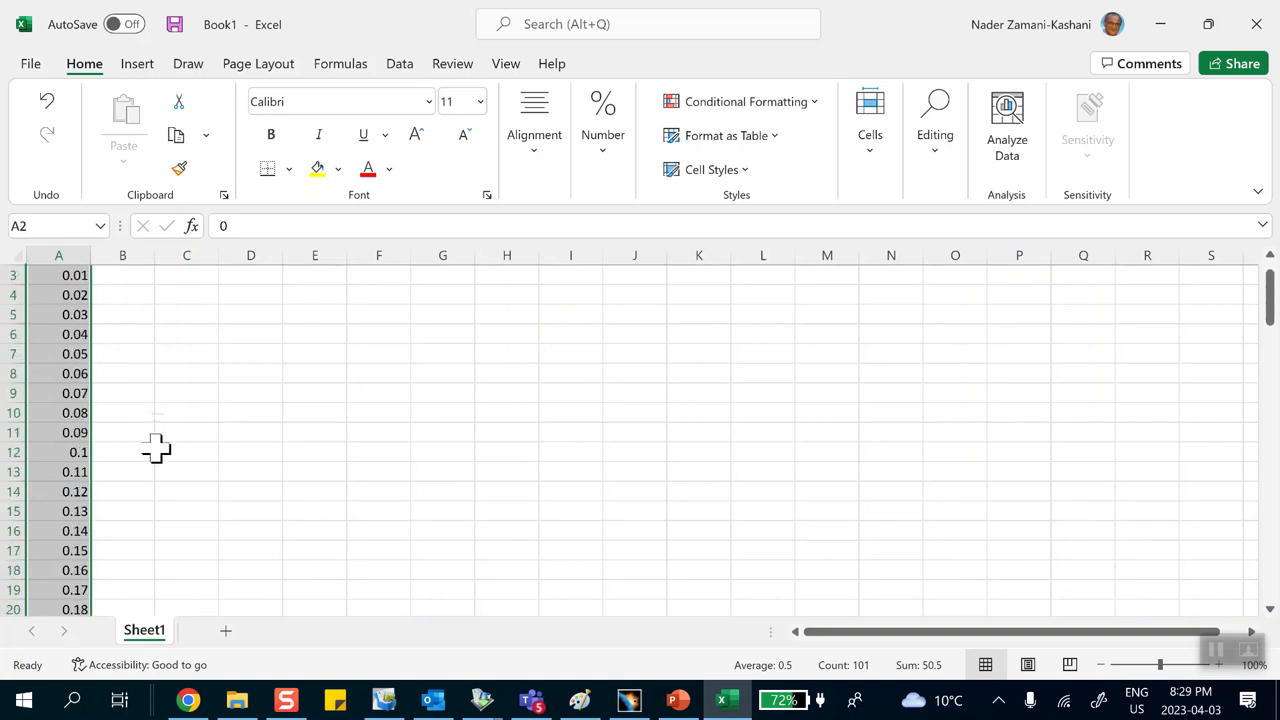
Step: Enter the formula =SIN(7*3.1415*A2) in the first y() cell and fill it down to row 102
{"action": "left_click", "coordinate": [115, 298]}
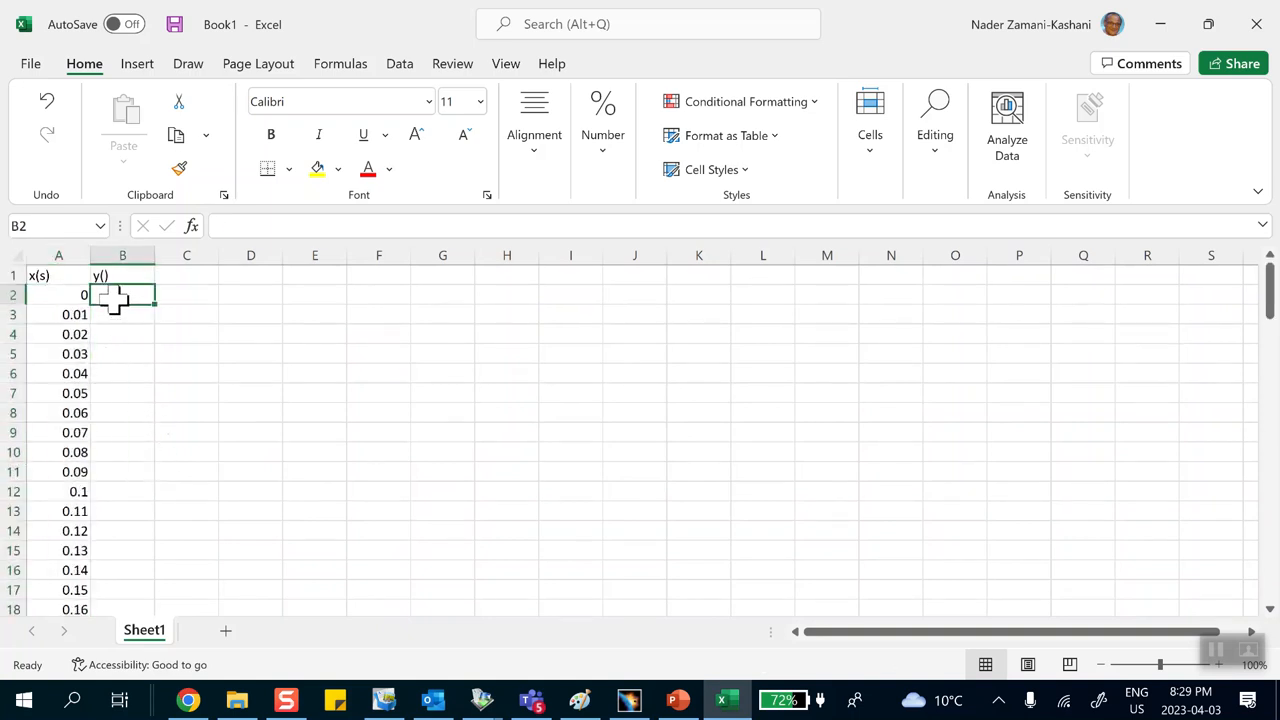
{"action": "type", "text": "=sin"}
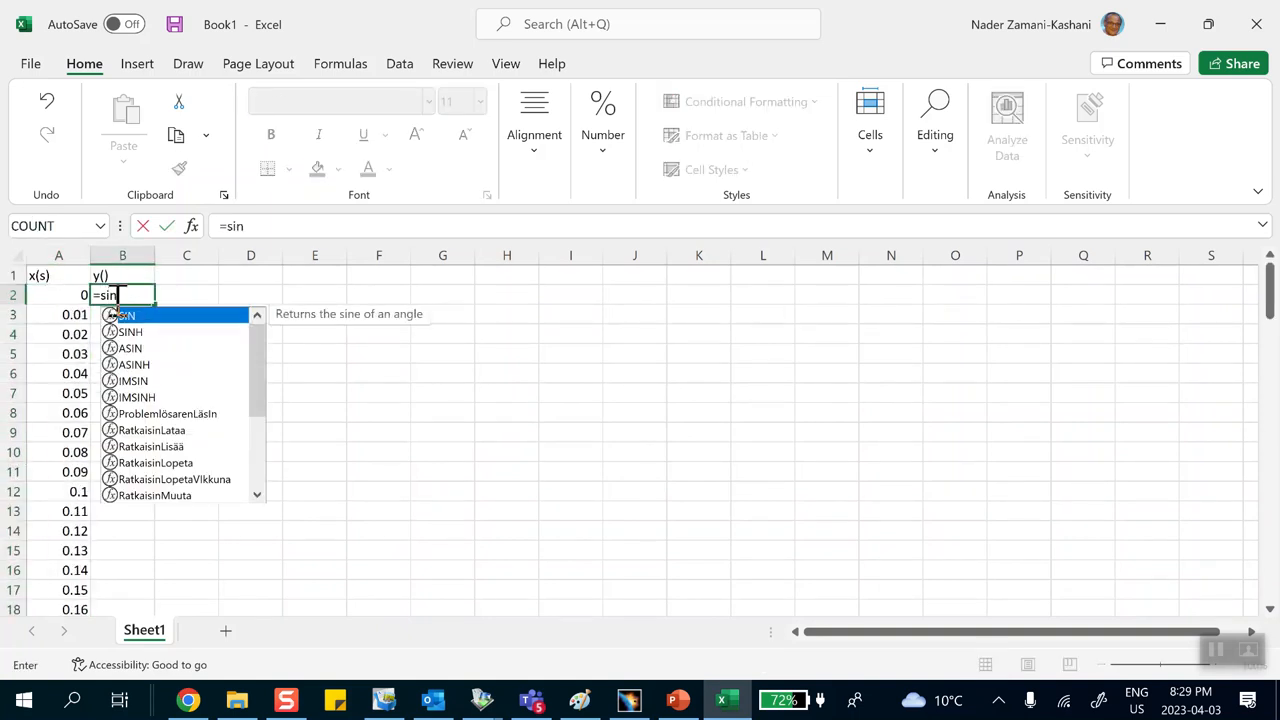
{"action": "type", "text": "(7*3.1415*"}
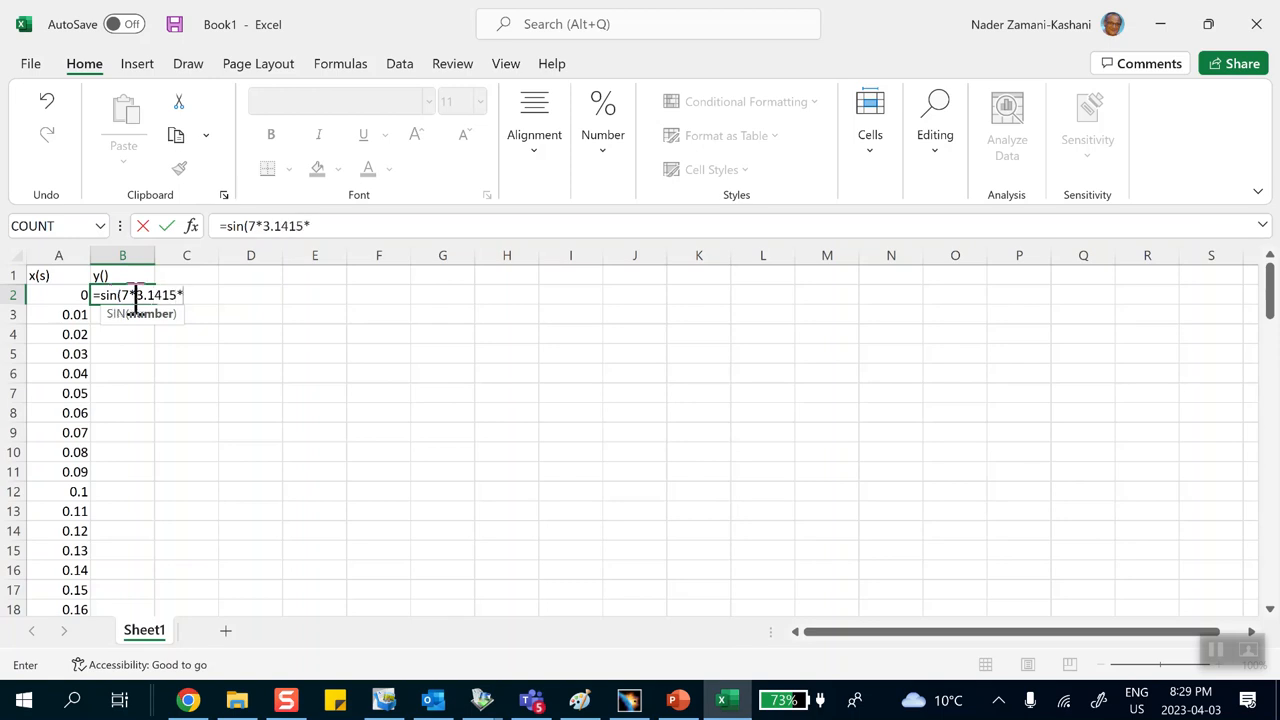
{"action": "left_click", "coordinate": [72, 297]}
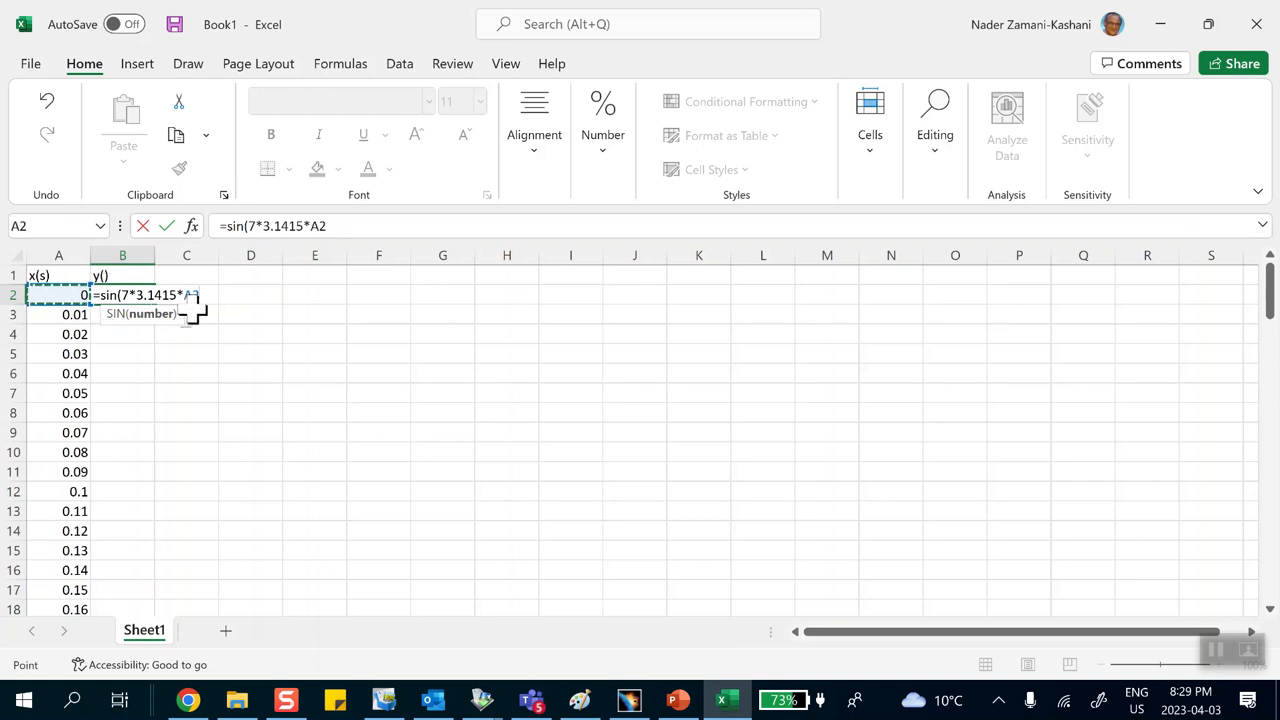
{"action": "left_click", "coordinate": [333, 228]}
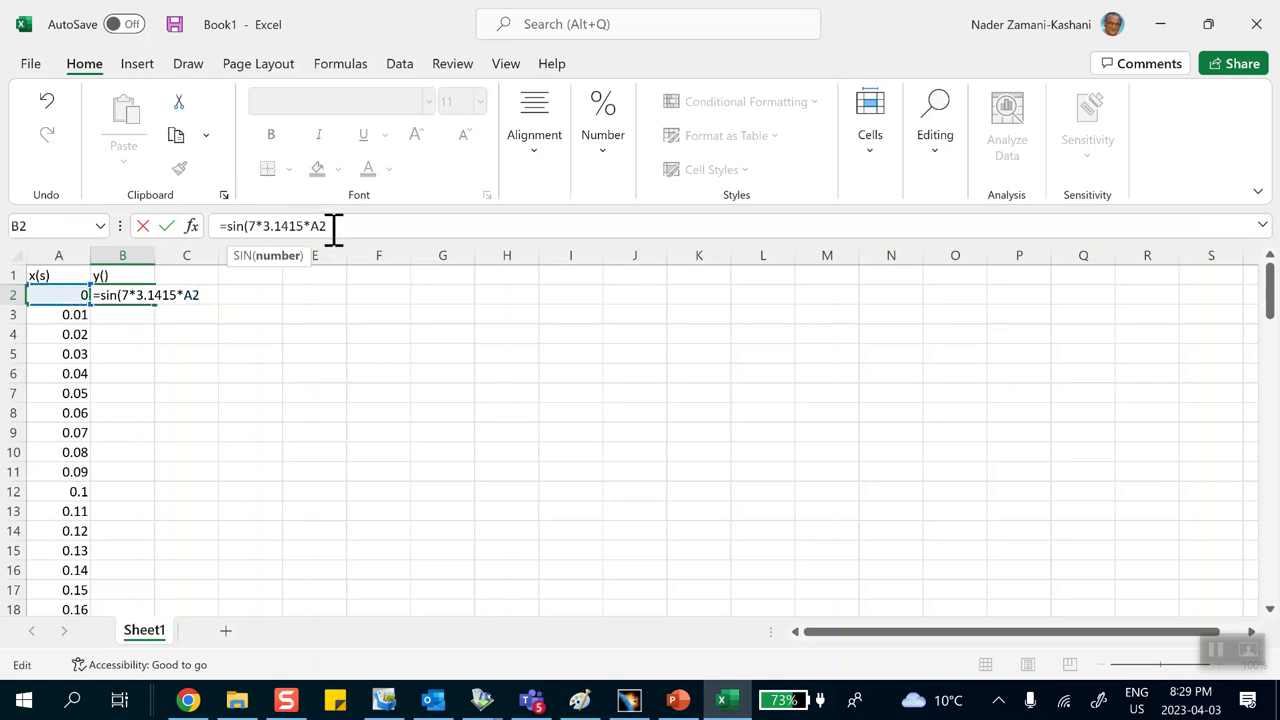
{"action": "type", "text": ")"}
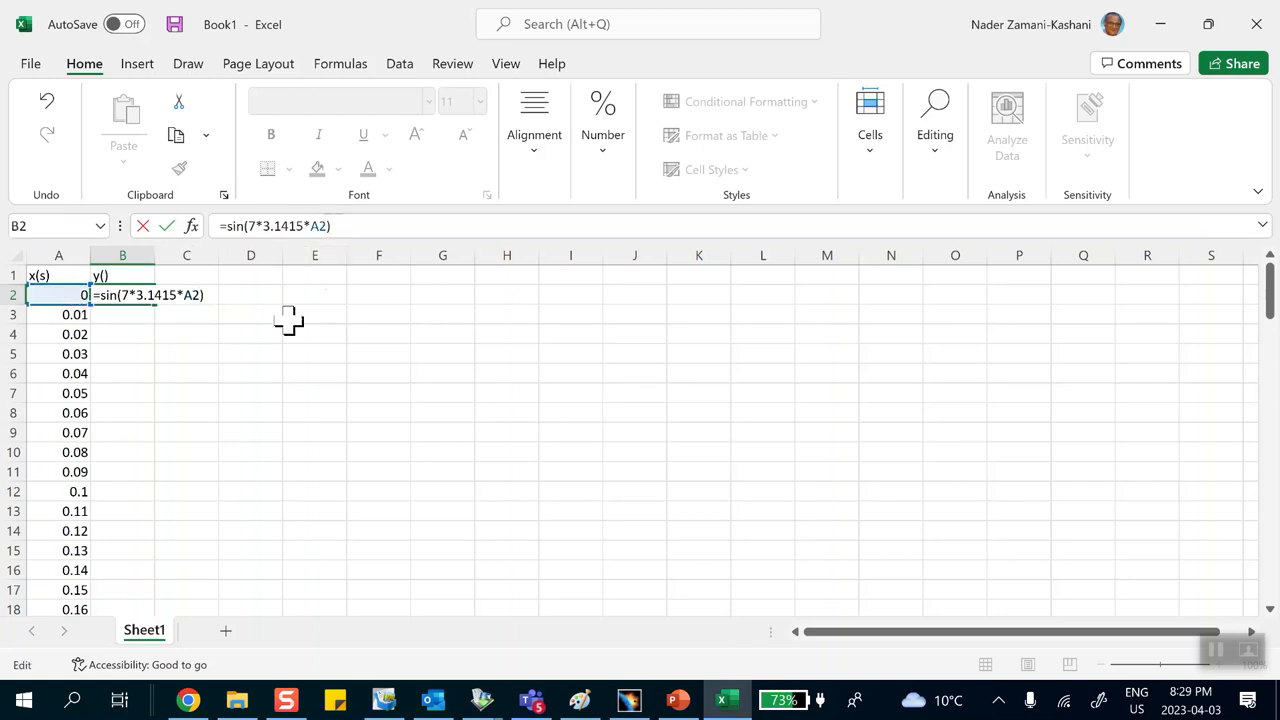
{"action": "left_click", "coordinate": [255, 337]}
{"action": "left_click", "coordinate": [143, 300]}
{"action": "left_click_drag", "start_coordinate": [155, 302], "coordinate": [139, 585]}
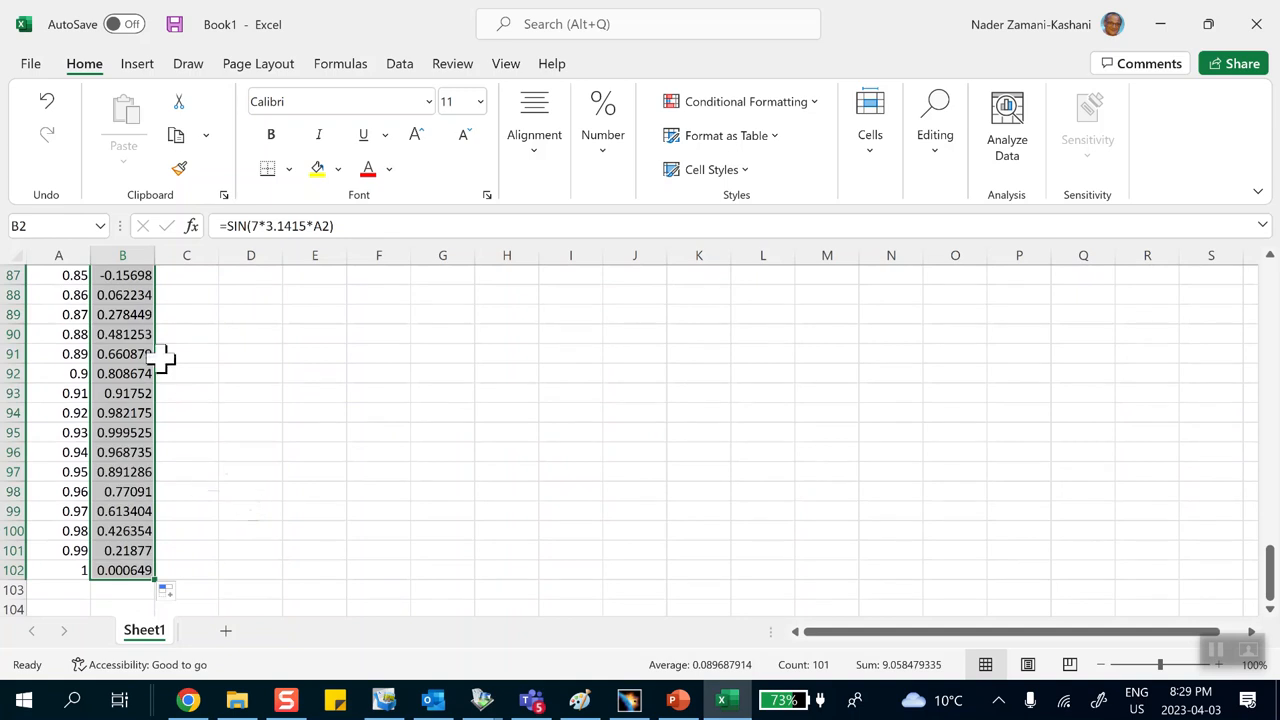
Step: Save the workbook as solid-element-modulation in the Desktop's April_3_2023 folder
{"action": "left_click", "coordinate": [30, 63]}
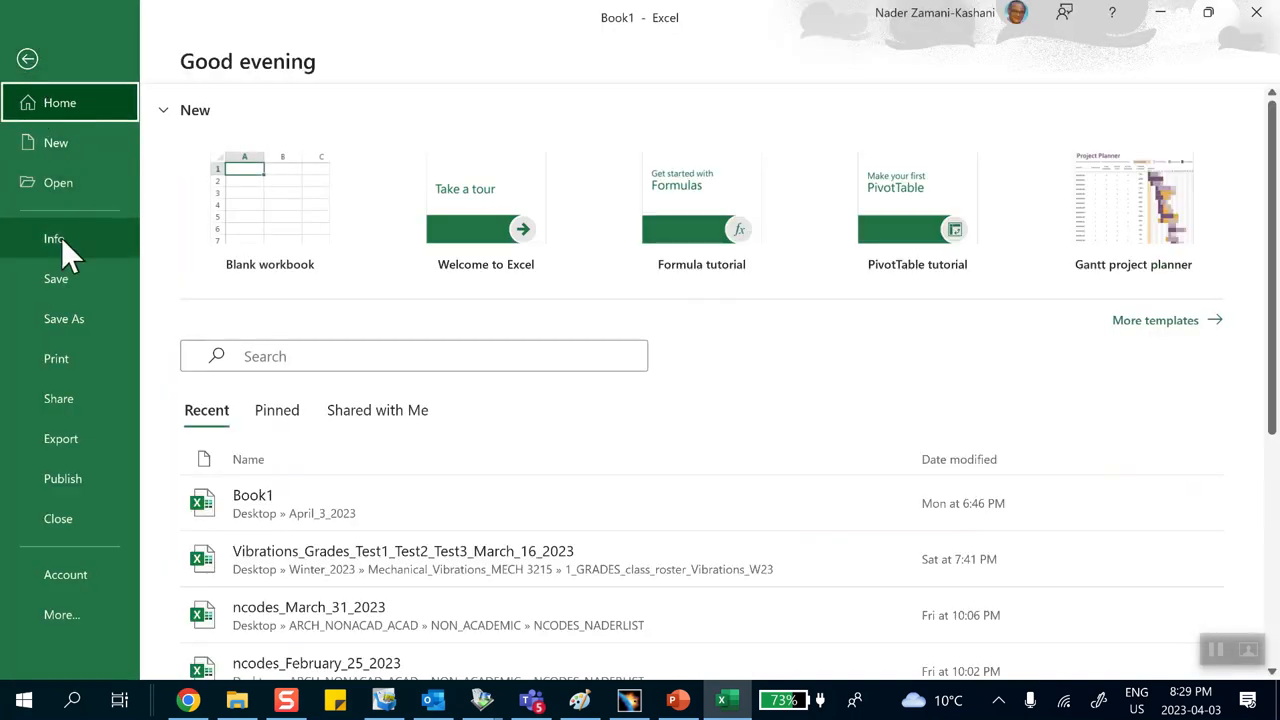
{"action": "left_click", "coordinate": [70, 317]}
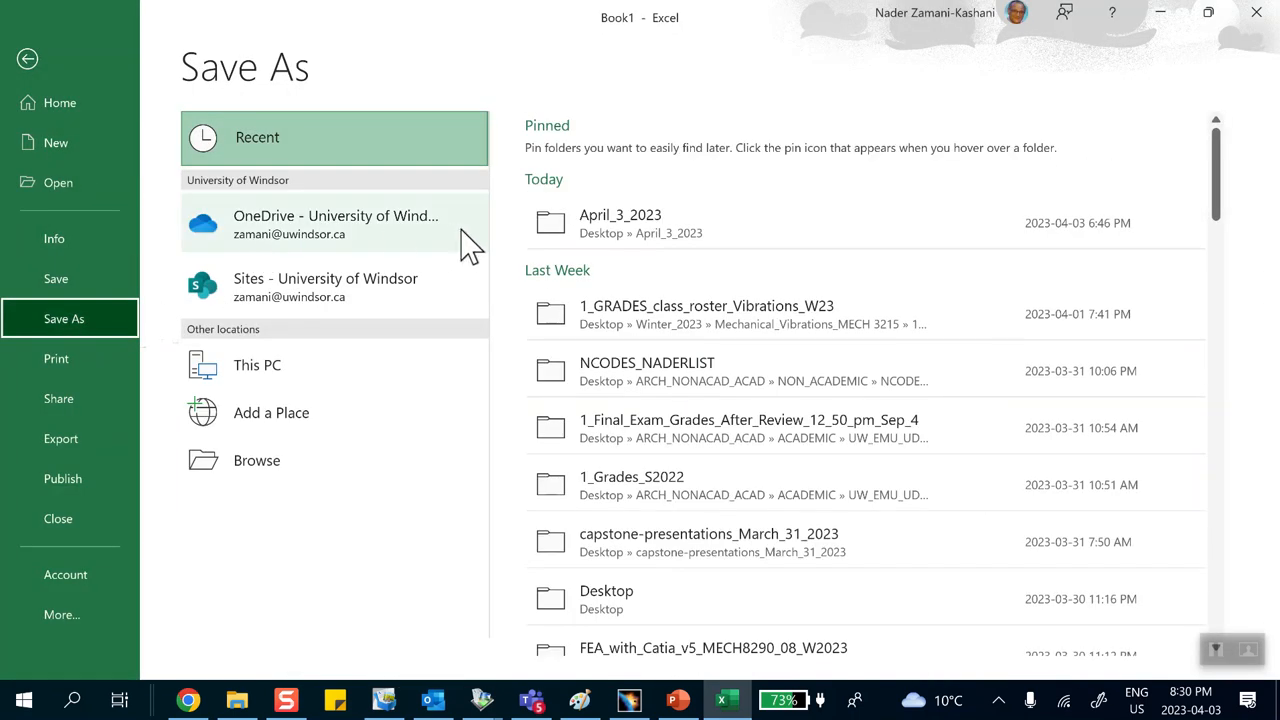
{"action": "left_click", "coordinate": [278, 482]}
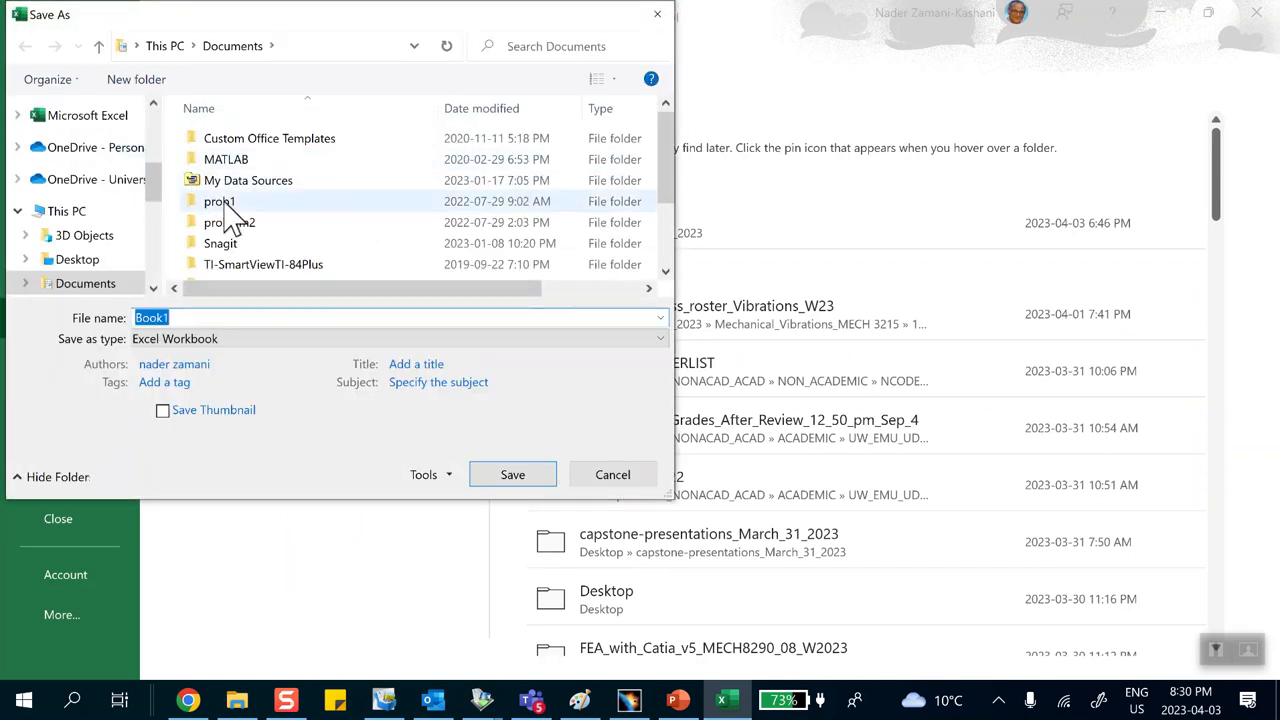
{"action": "scroll", "coordinate": [225, 192], "scroll_direction": "down", "scroll_amount": 2}
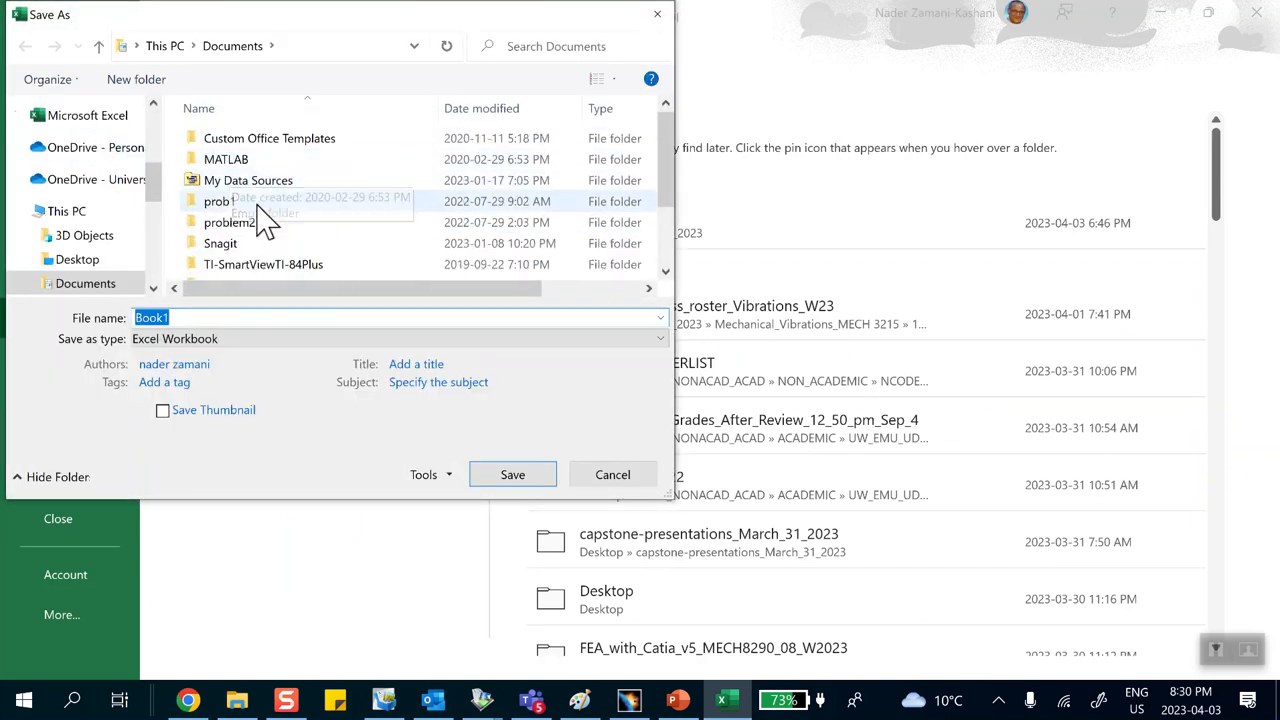
{"action": "scroll", "coordinate": [256, 240], "scroll_direction": "down", "scroll_amount": 2}
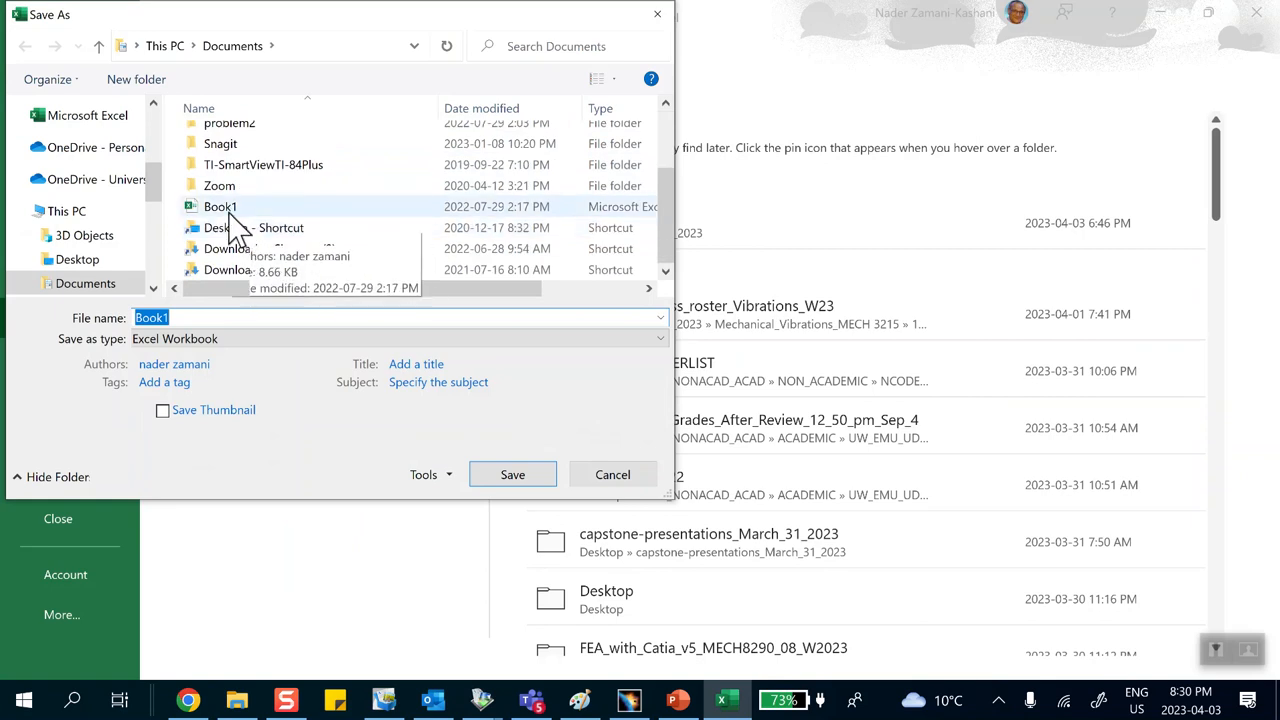
{"action": "scroll", "coordinate": [274, 212], "scroll_direction": "up", "scroll_amount": 2}
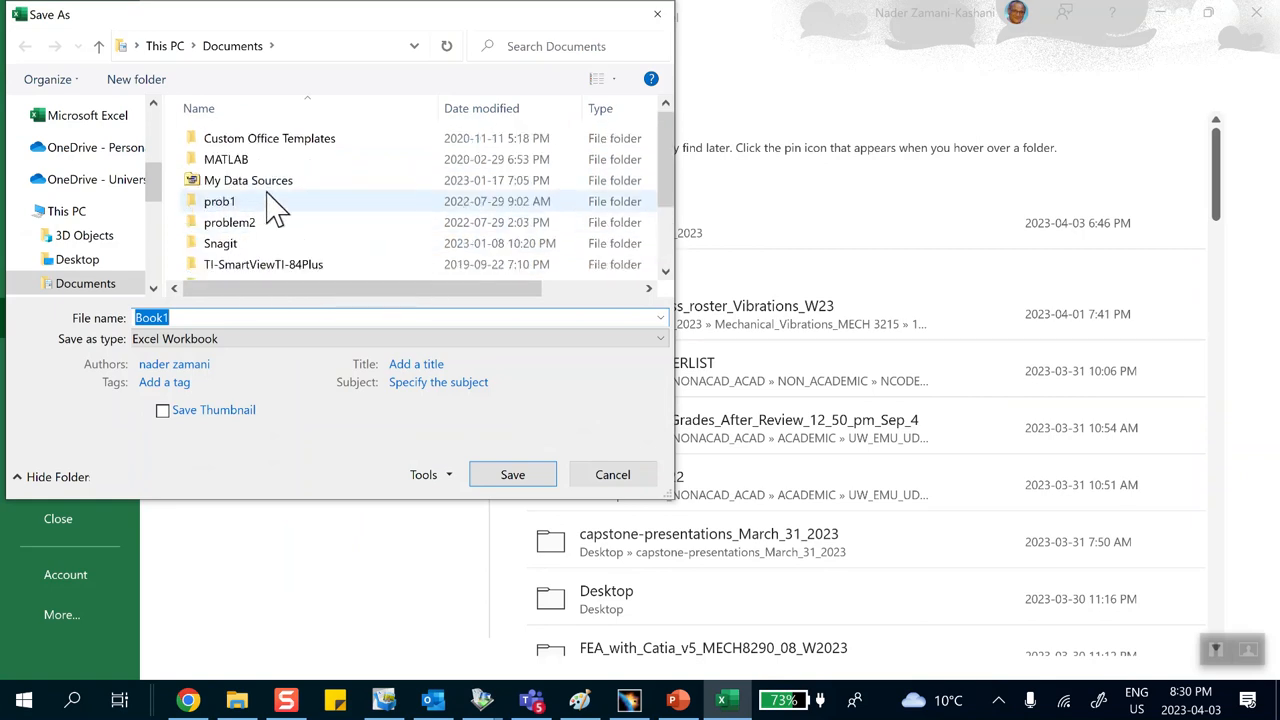
{"action": "scroll", "coordinate": [110, 200], "scroll_direction": "down", "scroll_amount": 1}
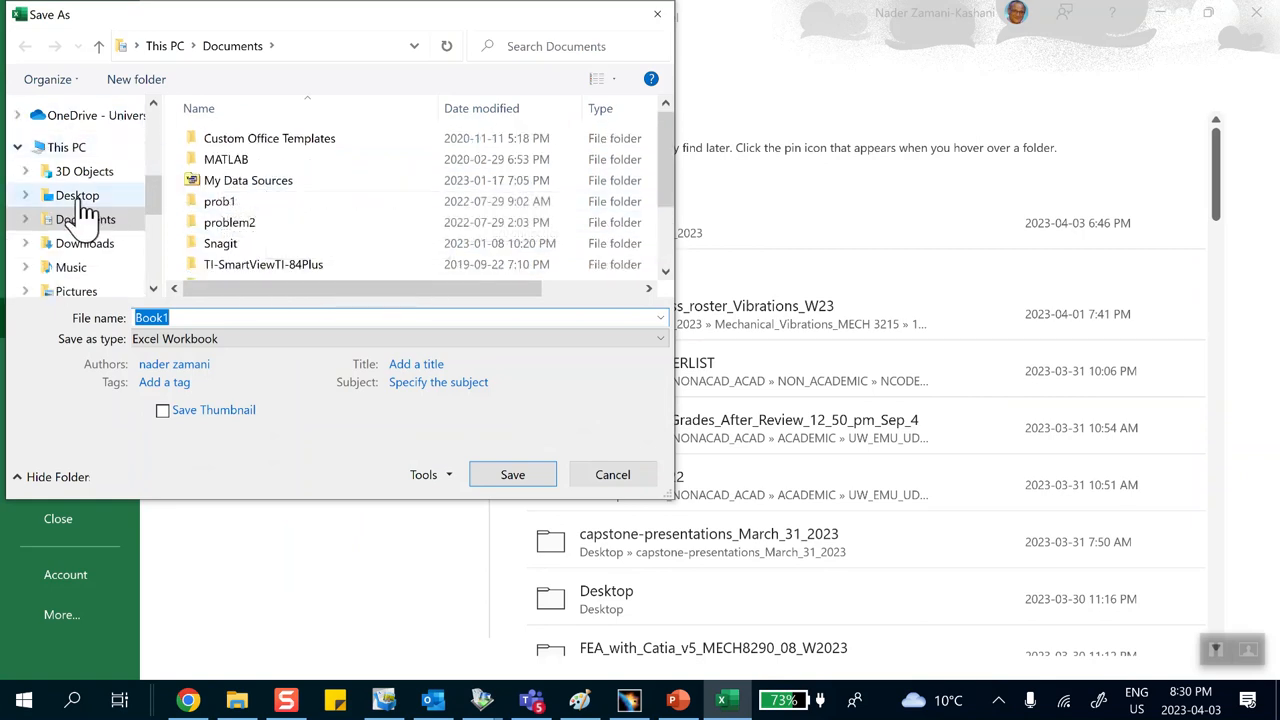
{"action": "left_click", "coordinate": [85, 199]}
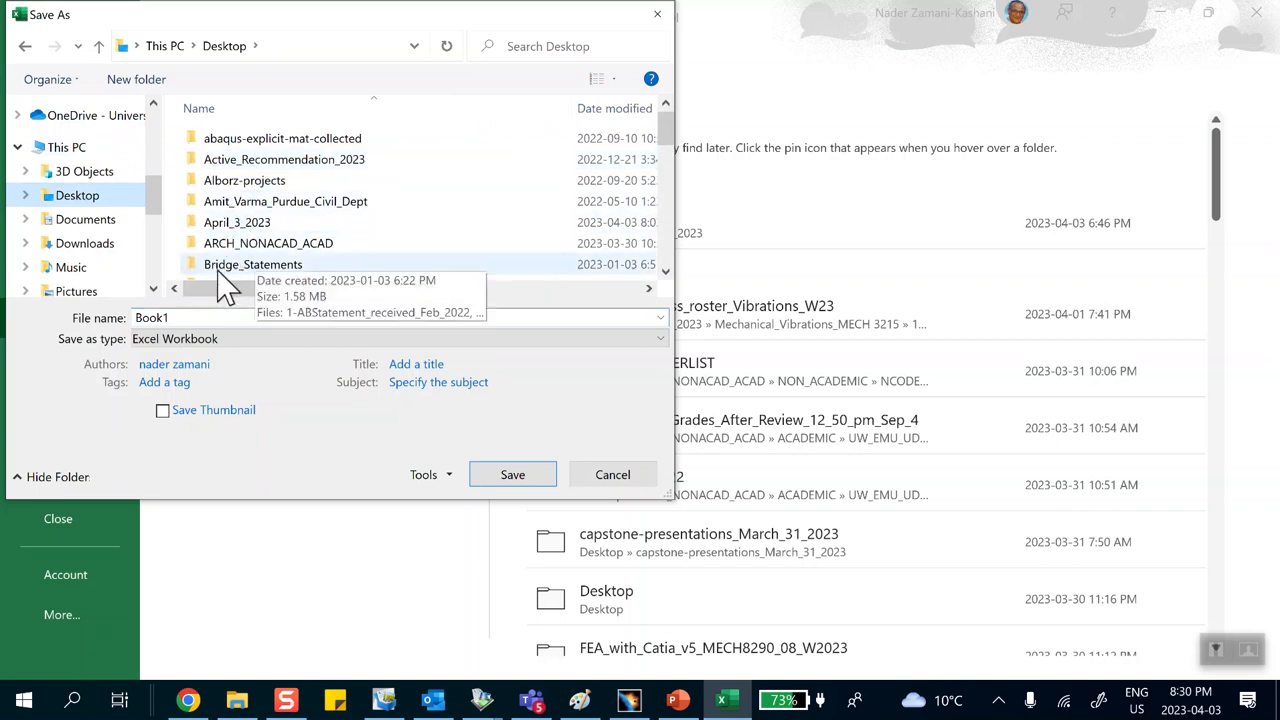
{"action": "double_click", "coordinate": [252, 223]}
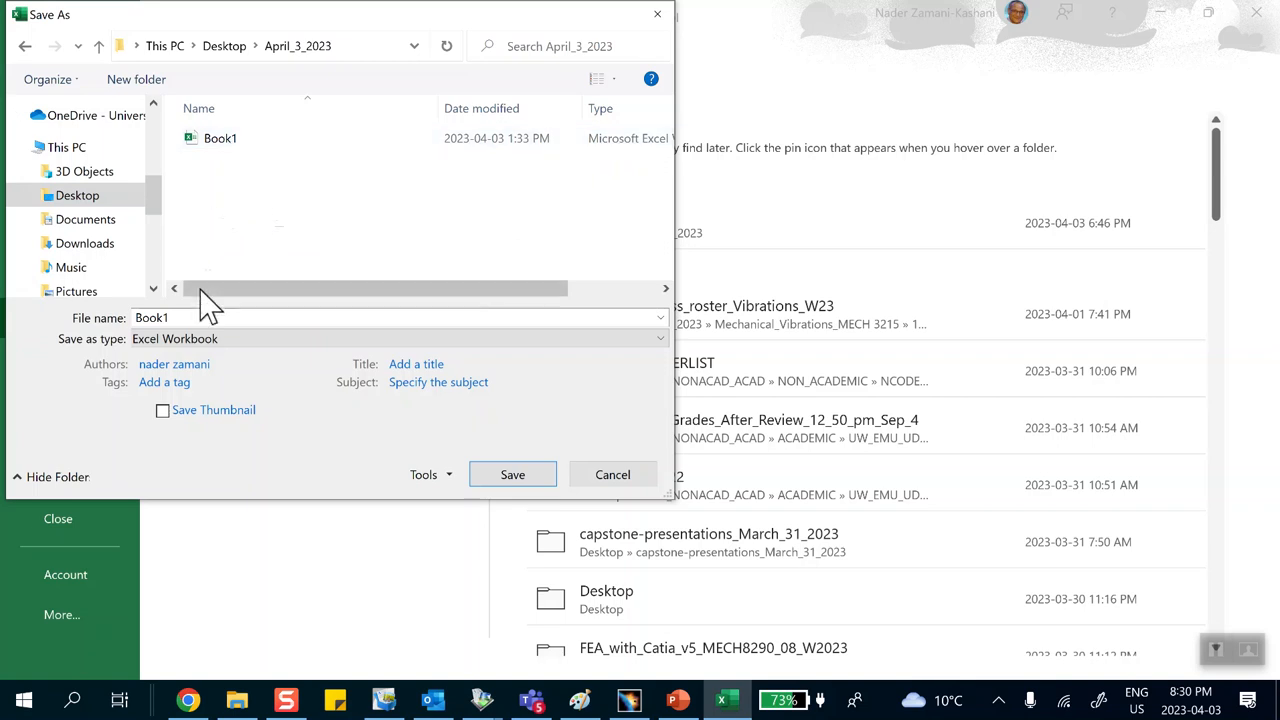
{"action": "left_click", "coordinate": [192, 316]}
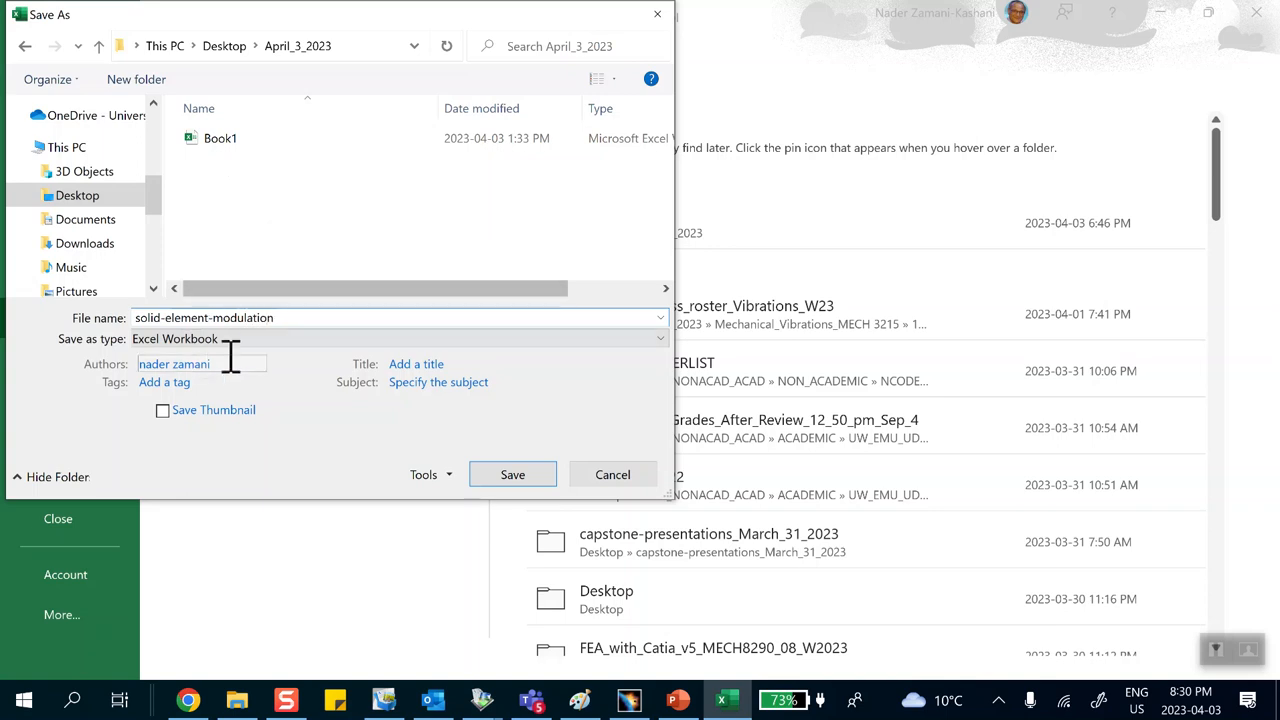
{"action": "left_click", "coordinate": [514, 480]}
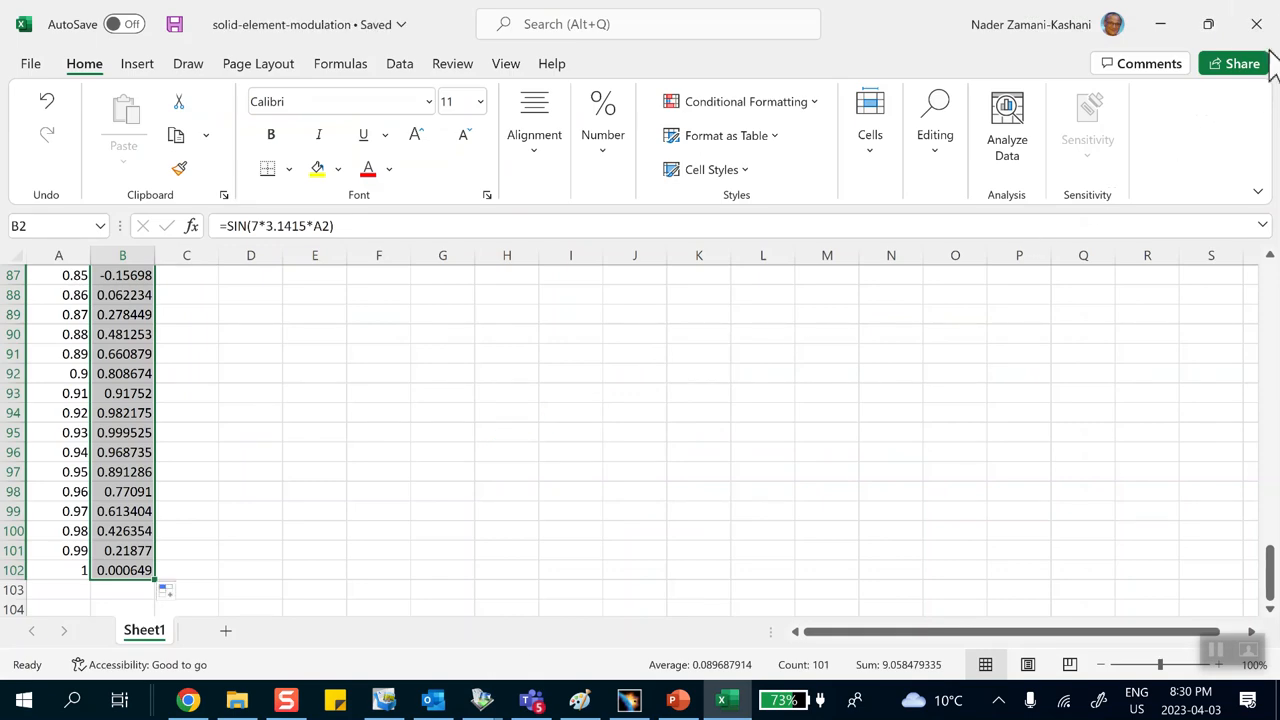
Step: Close Excel and, back in CATIA, insert a time modulation read from the solid-element-modulation workbook
{"action": "left_click", "coordinate": [1257, 24]}
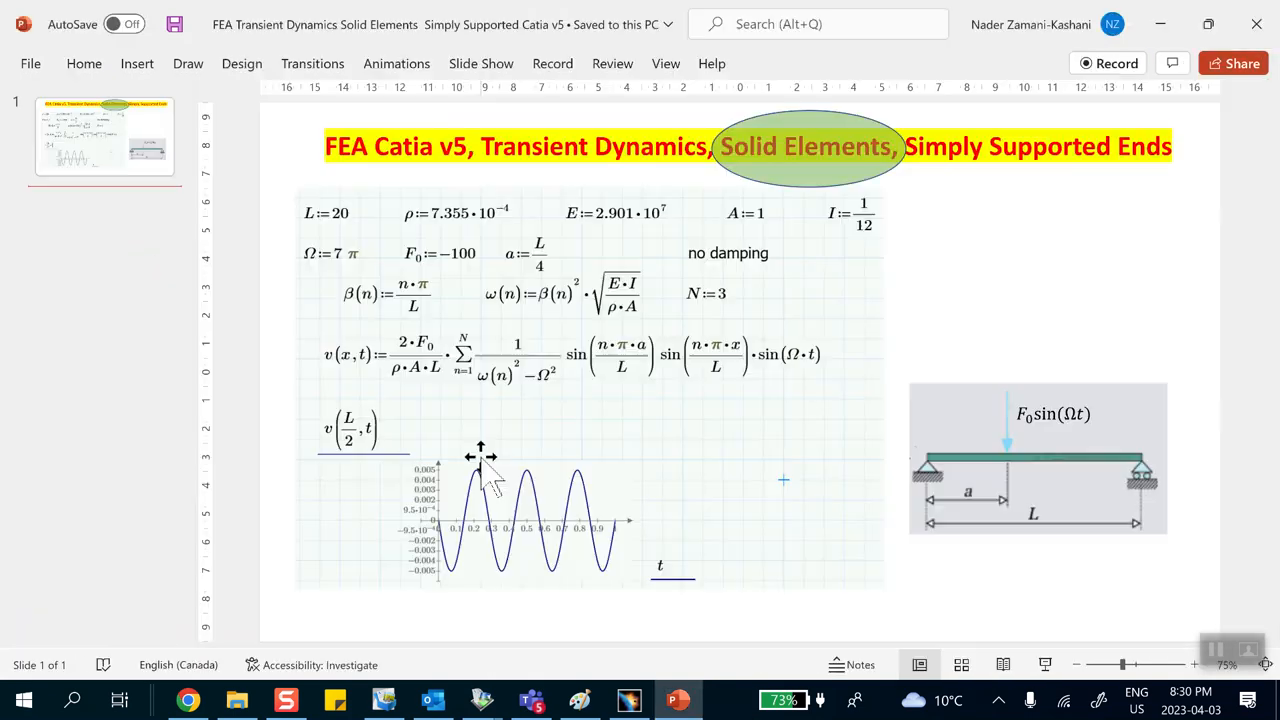
{"action": "left_click", "coordinate": [629, 700]}
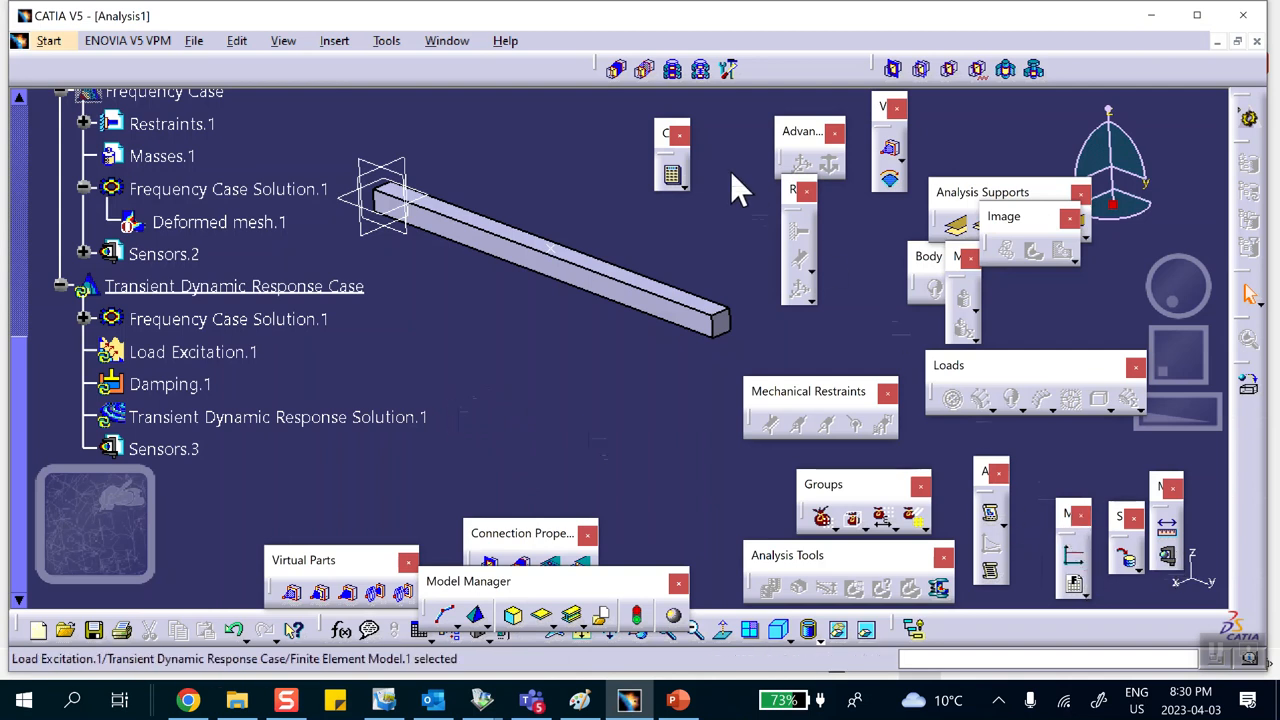
{"action": "left_click_drag", "start_coordinate": [510, 90], "coordinate": [516, 118]}
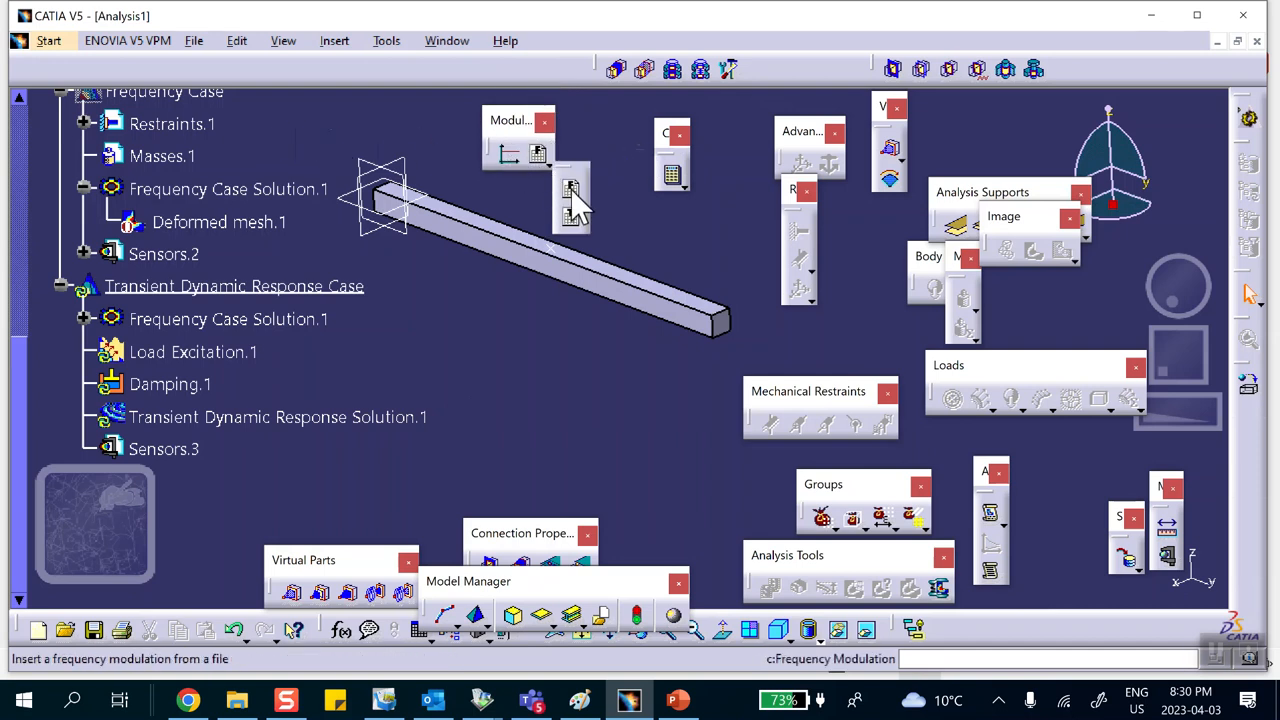
{"action": "left_click", "coordinate": [573, 222]}
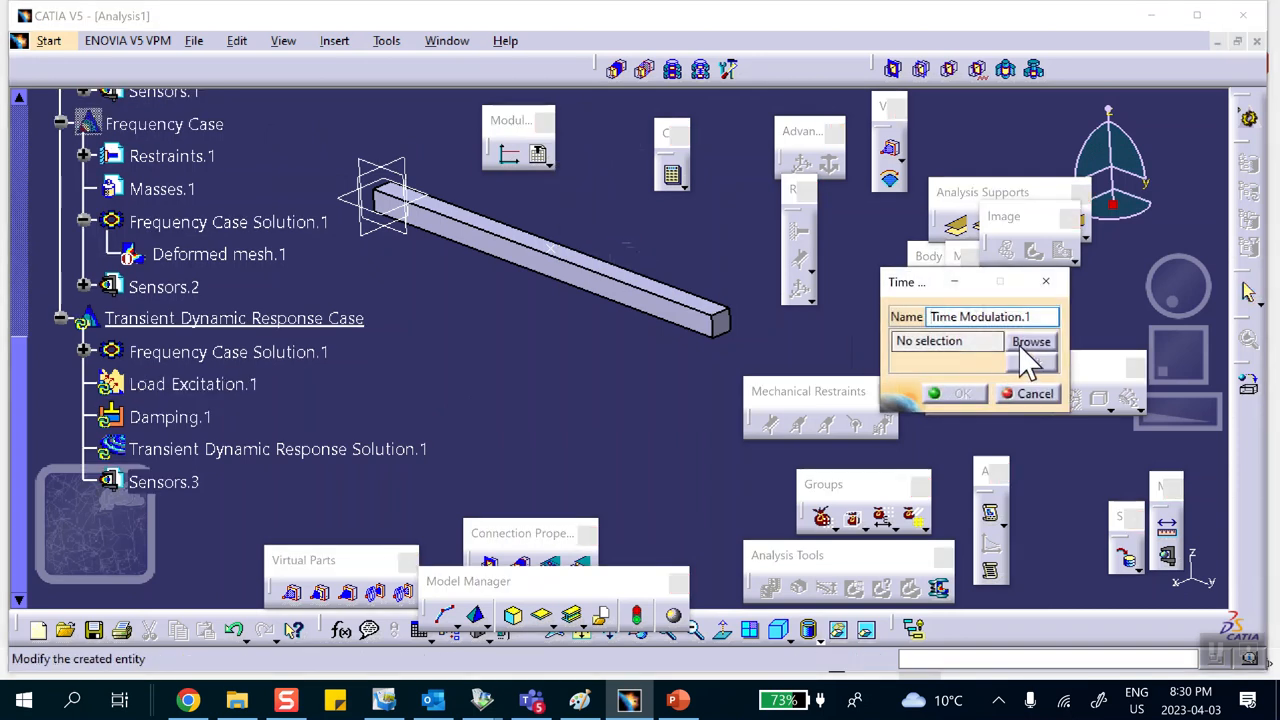
{"action": "left_click", "coordinate": [1030, 341]}
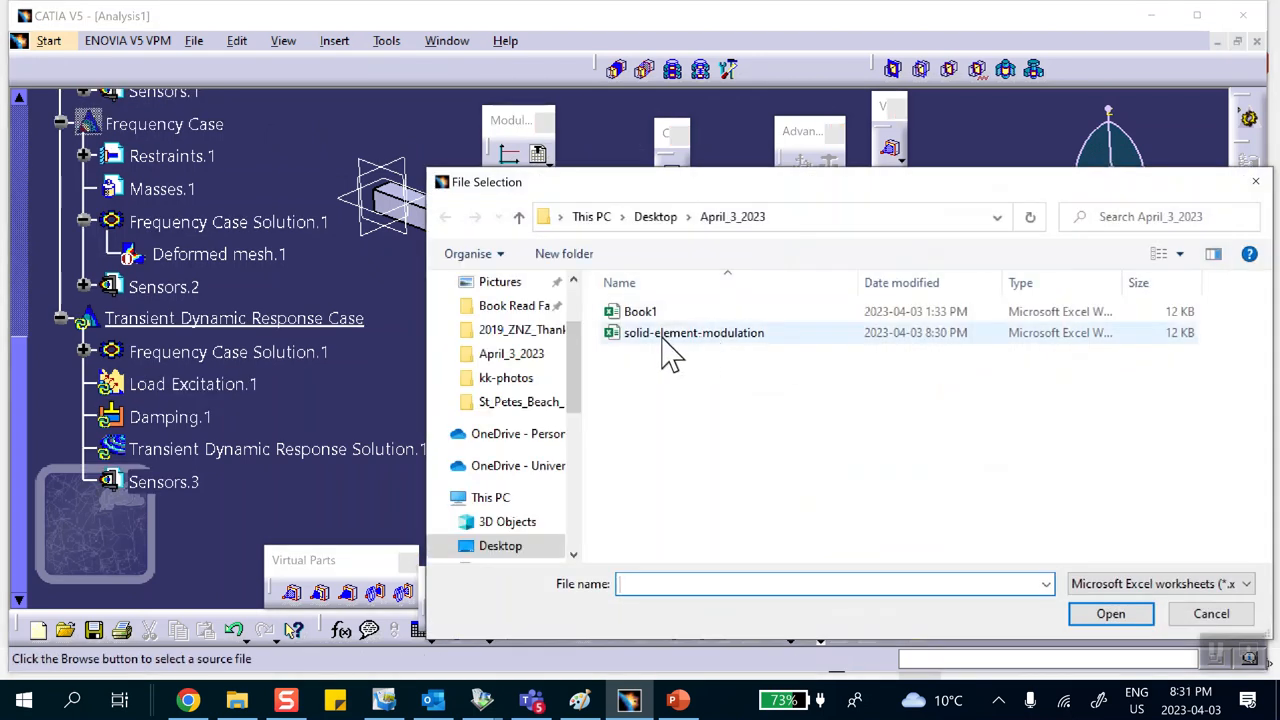
{"action": "left_click", "coordinate": [669, 340]}
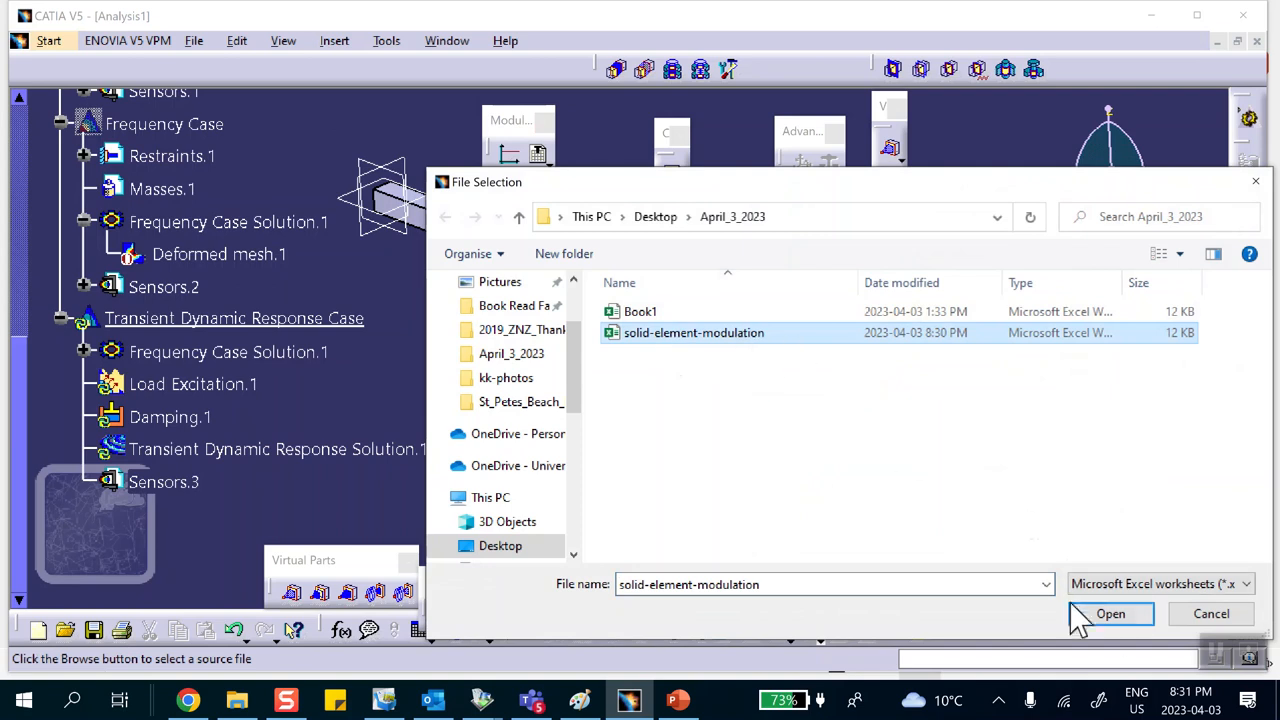
{"action": "left_click", "coordinate": [1110, 614]}
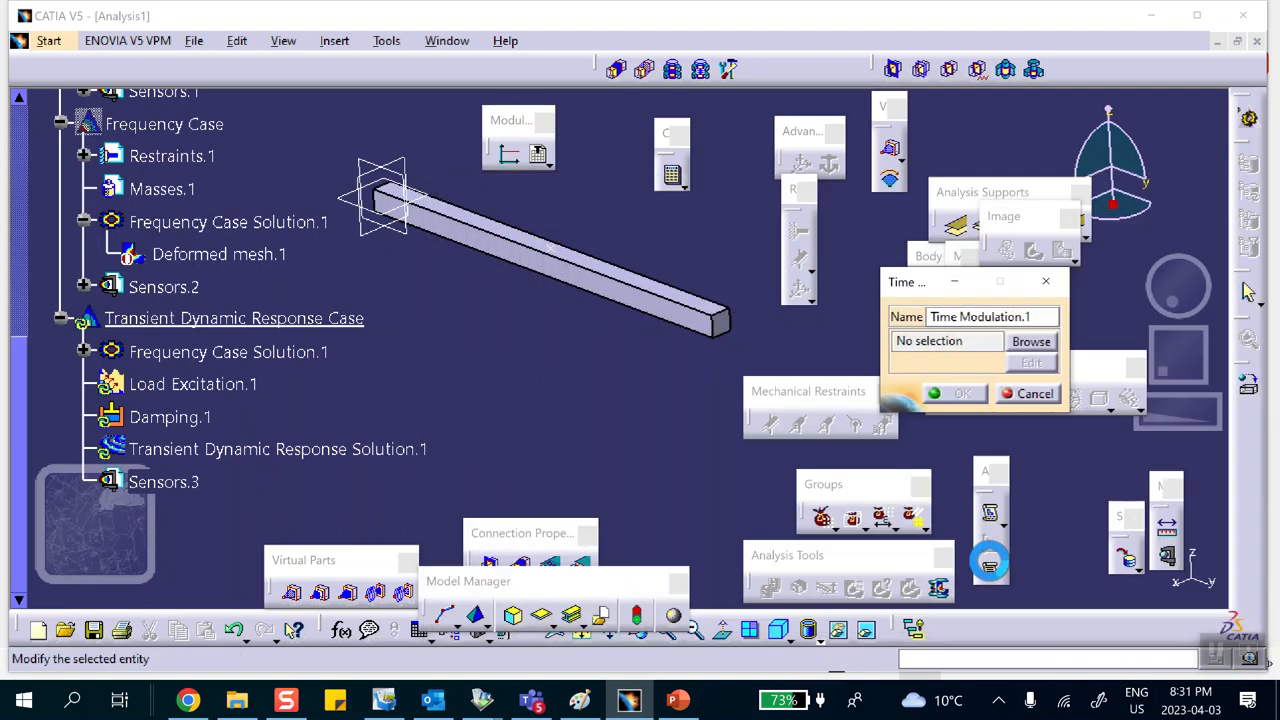
{"action": "left_click", "coordinate": [966, 394]}
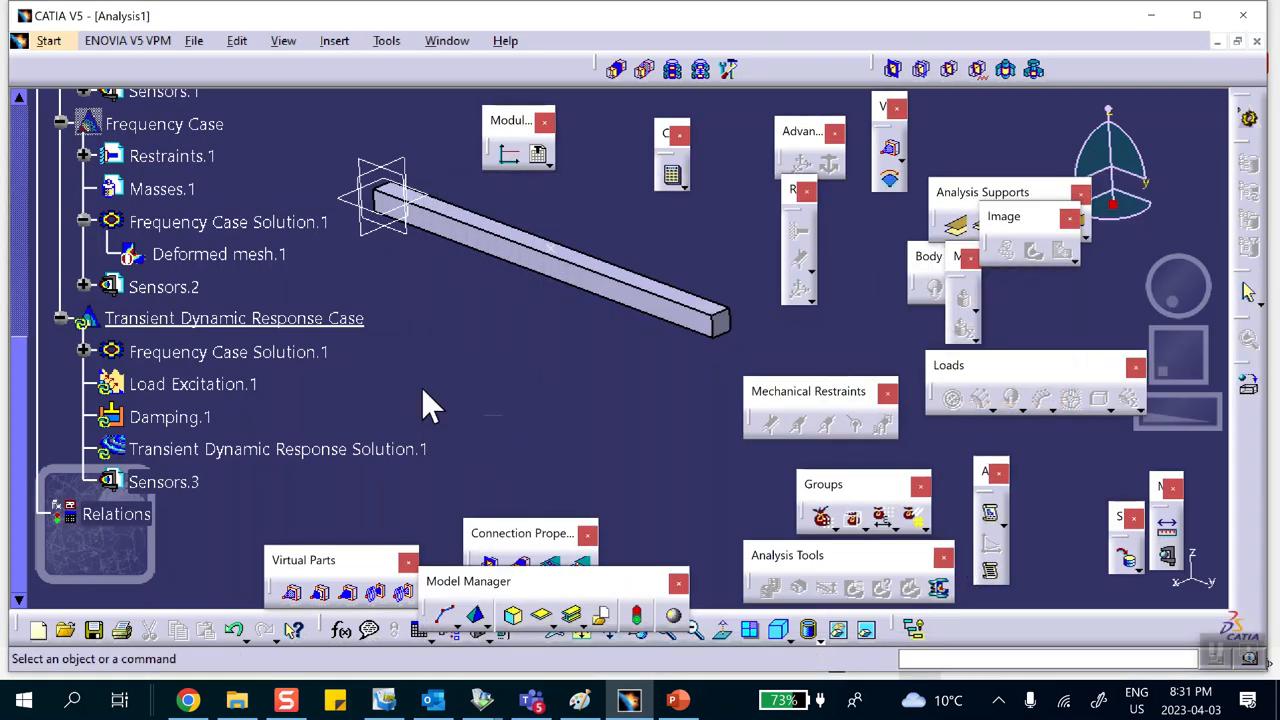
Step: Edit Load Excitation.1 to pair the load Loads.1 with the modulation Time Modulation.1
{"action": "scroll", "coordinate": [212, 275], "scroll_direction": "up", "scroll_amount": 5}
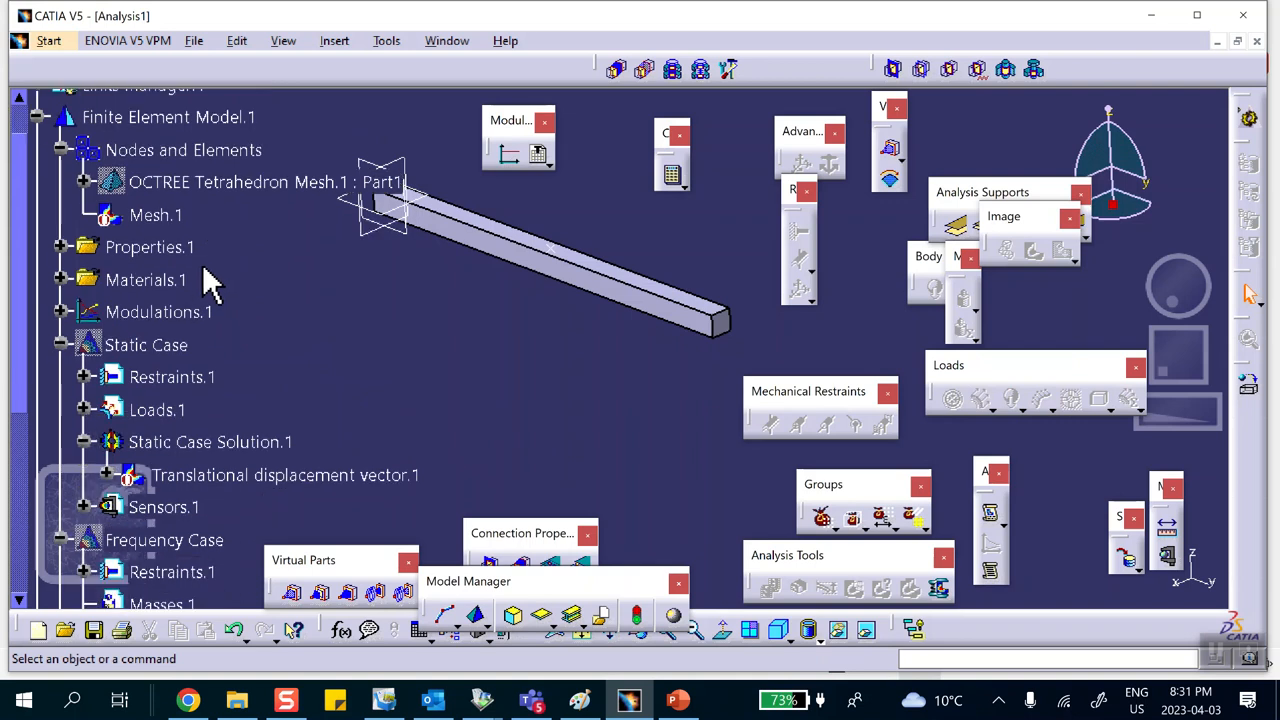
{"action": "left_click", "coordinate": [60, 312]}
{"action": "left_click", "coordinate": [190, 348]}
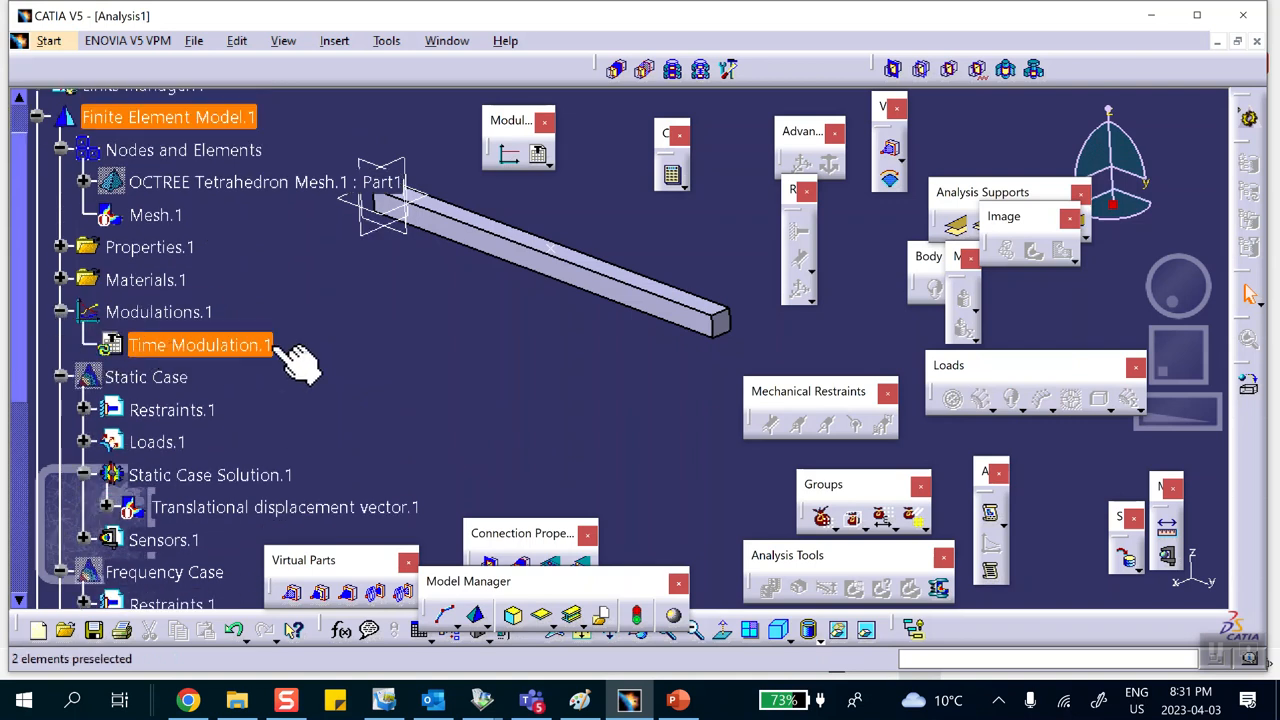
{"action": "scroll", "coordinate": [286, 345], "scroll_direction": "down", "scroll_amount": 1}
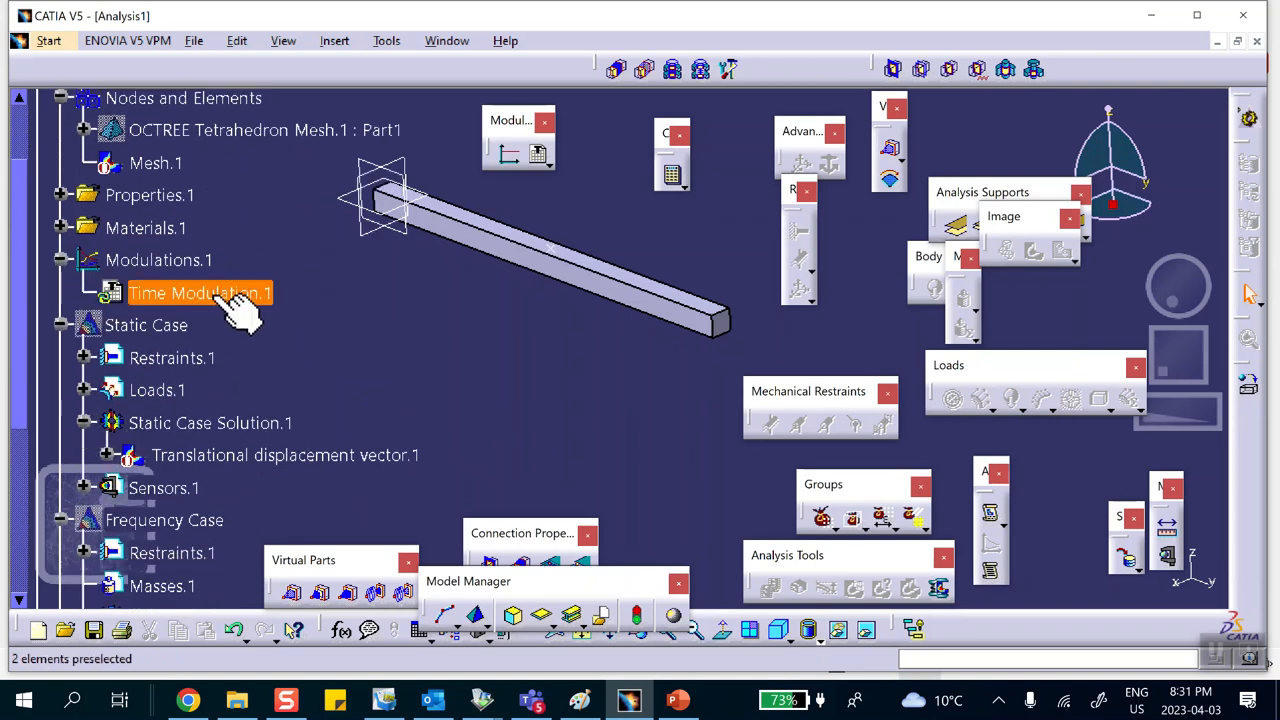
{"action": "scroll", "coordinate": [455, 345], "scroll_direction": "down", "scroll_amount": 8}
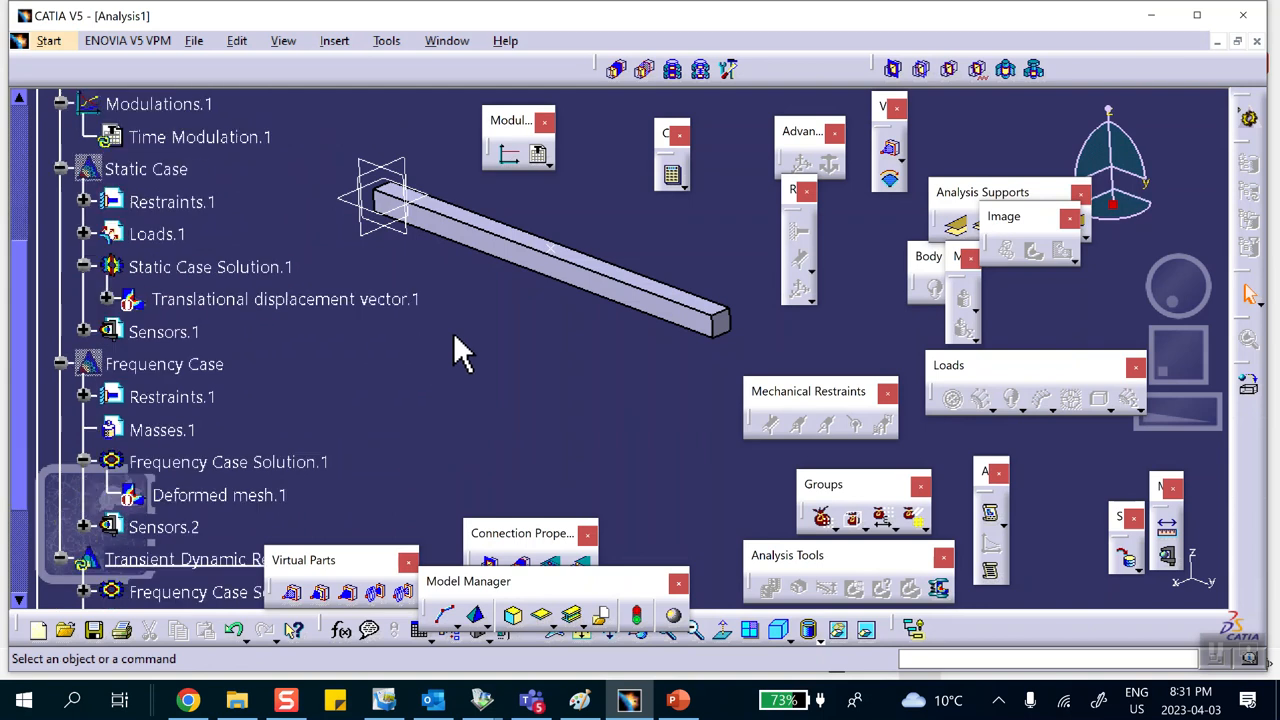
{"action": "double_click", "coordinate": [190, 365]}
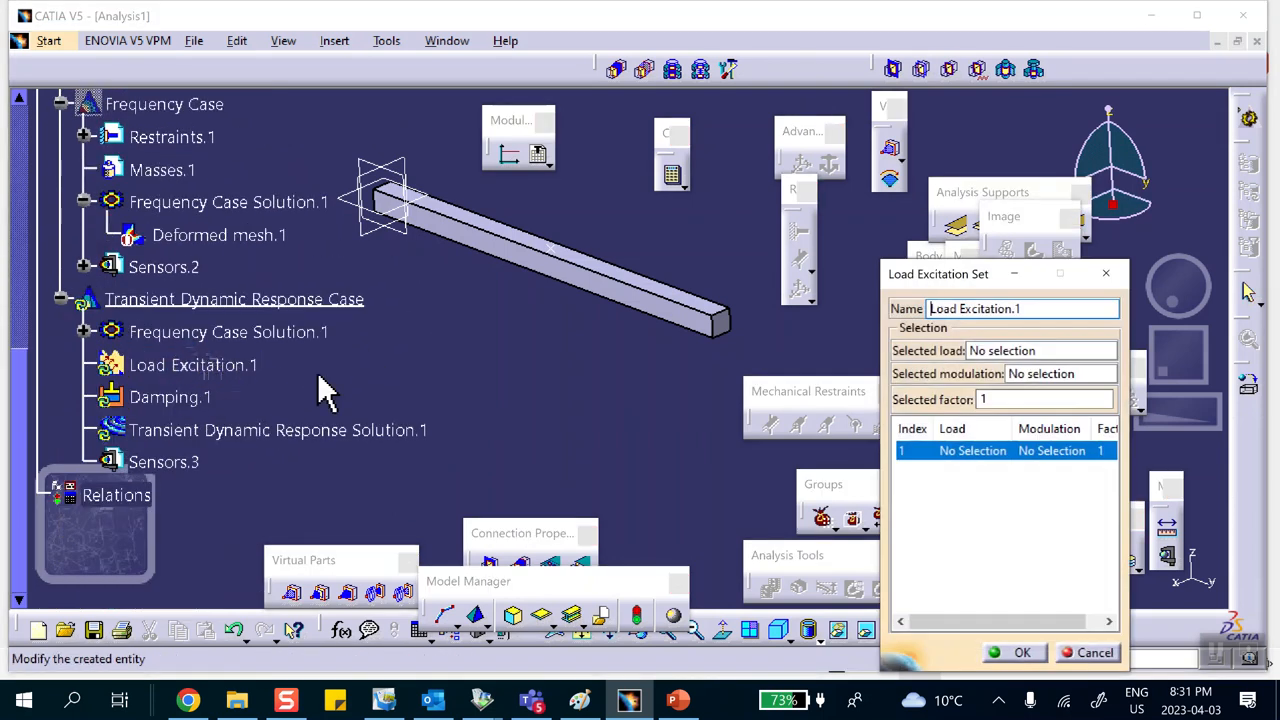
{"action": "left_click", "coordinate": [980, 348]}
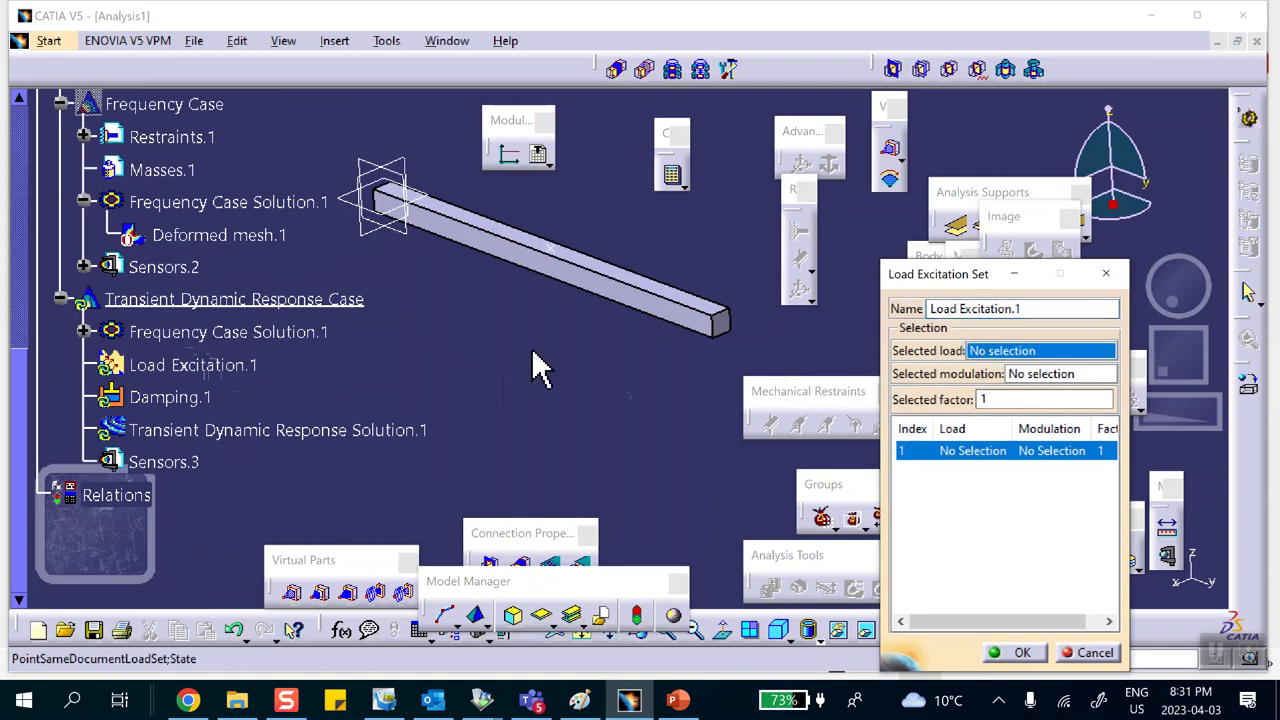
{"action": "scroll", "coordinate": [323, 309], "scroll_direction": "up", "scroll_amount": 4}
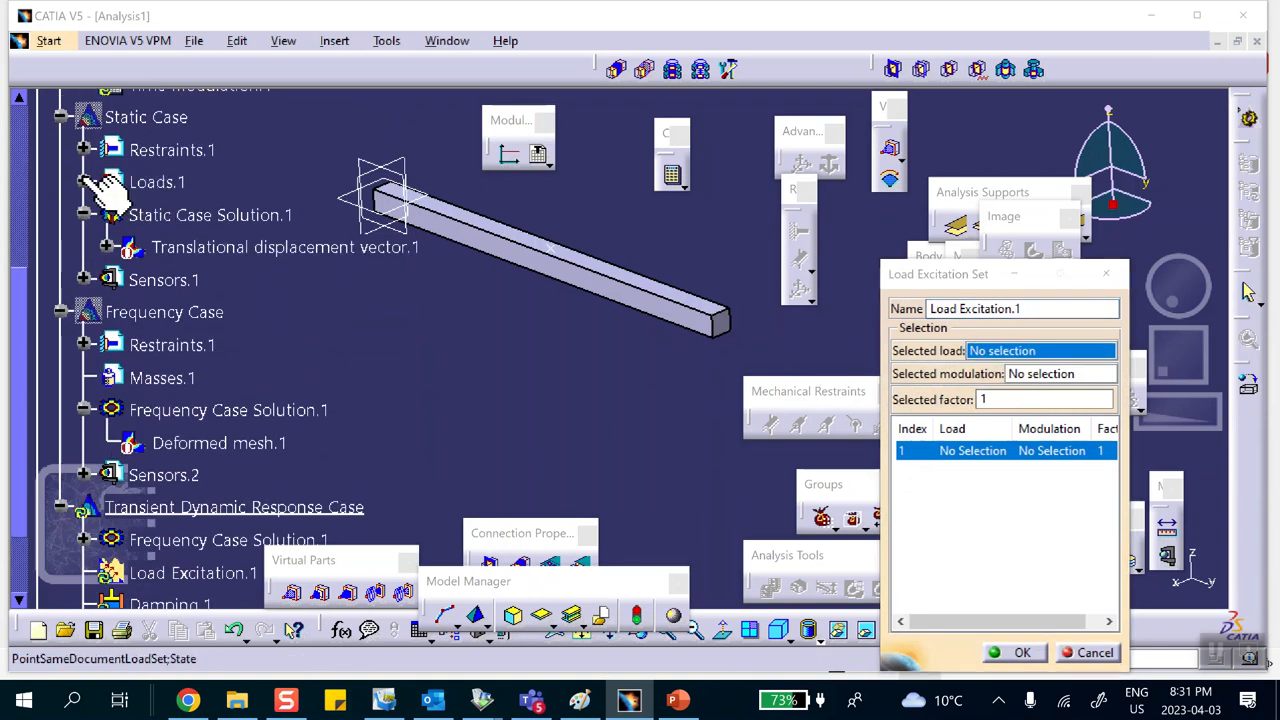
{"action": "left_click", "coordinate": [84, 182]}
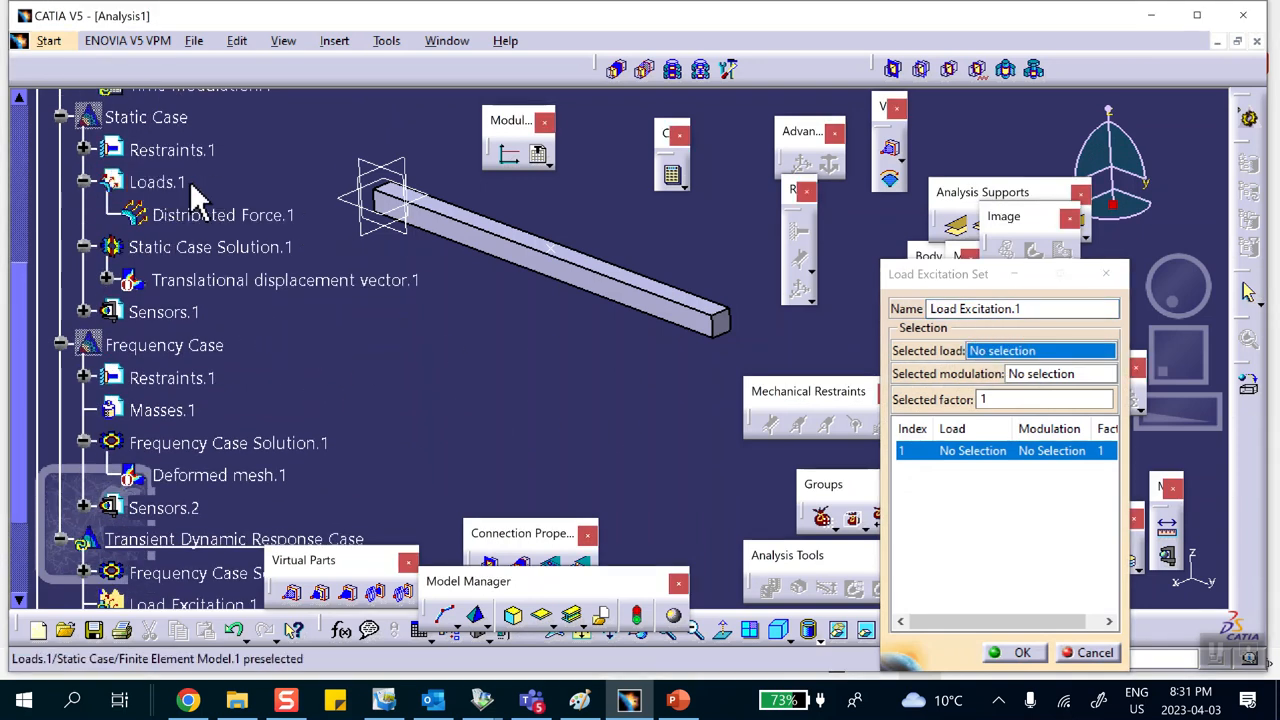
{"action": "left_click", "coordinate": [165, 182]}
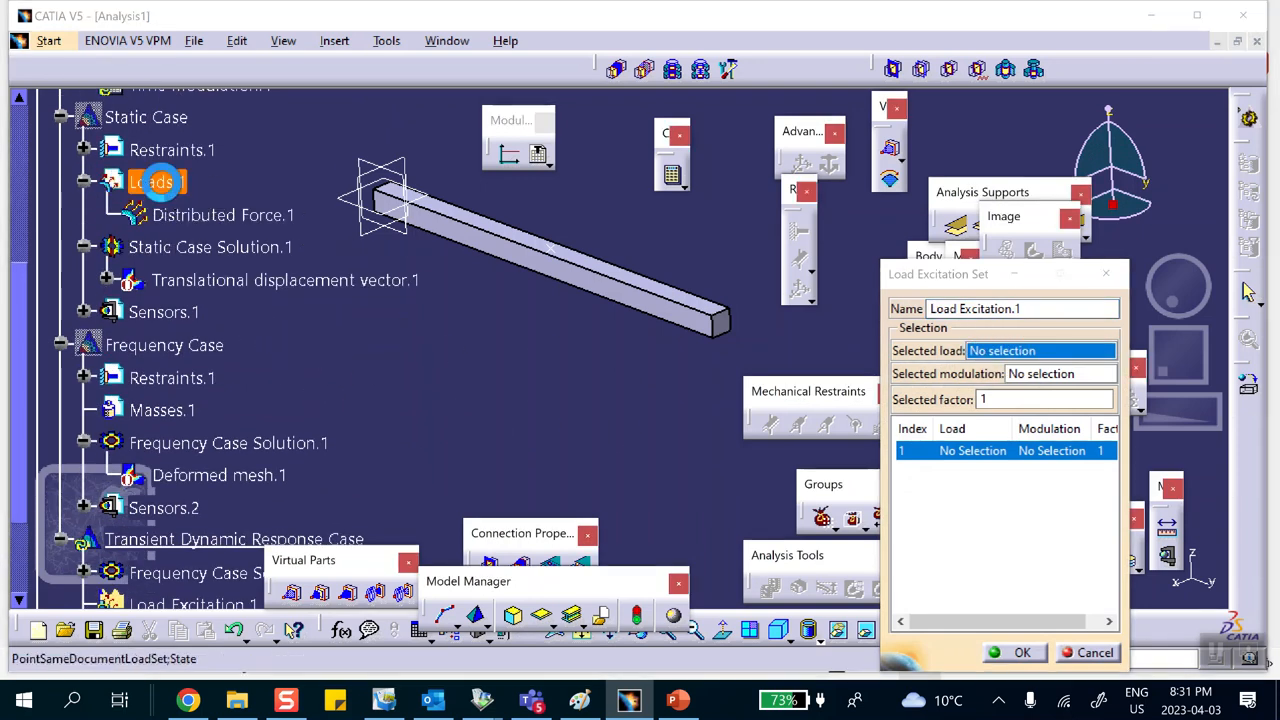
{"action": "left_click", "coordinate": [1055, 376]}
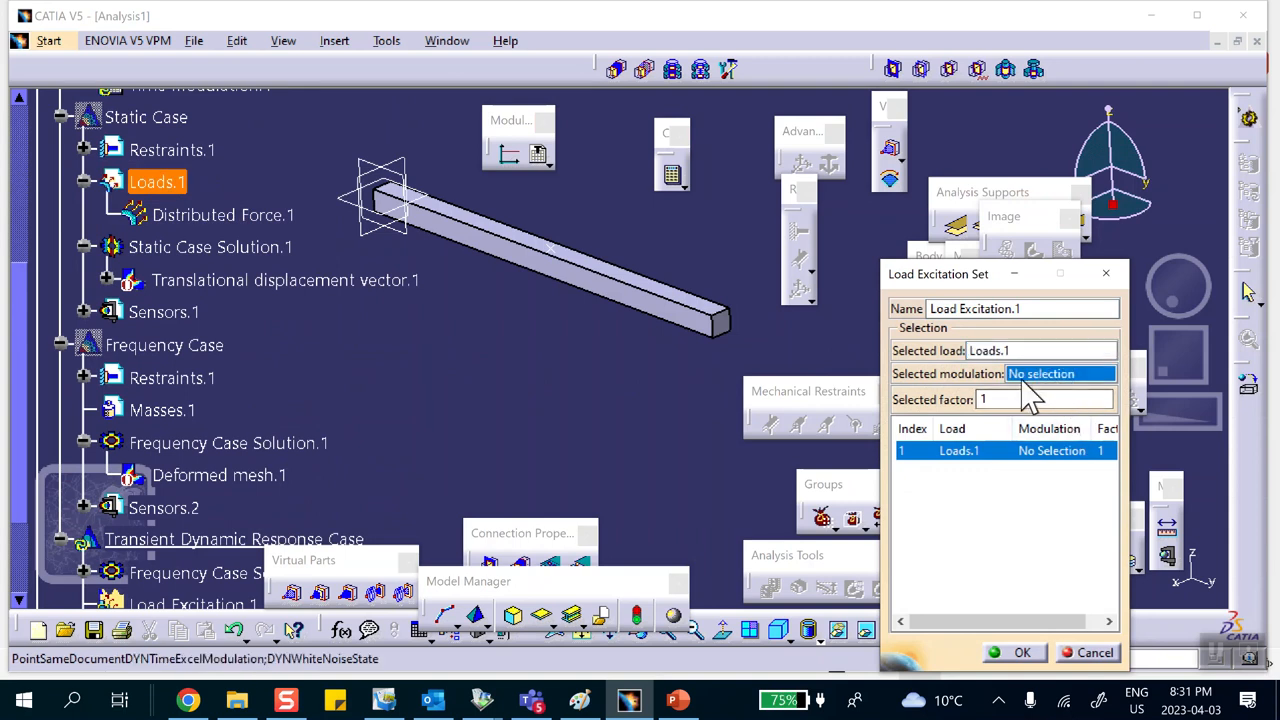
{"action": "scroll", "coordinate": [250, 260], "scroll_direction": "up", "scroll_amount": 5}
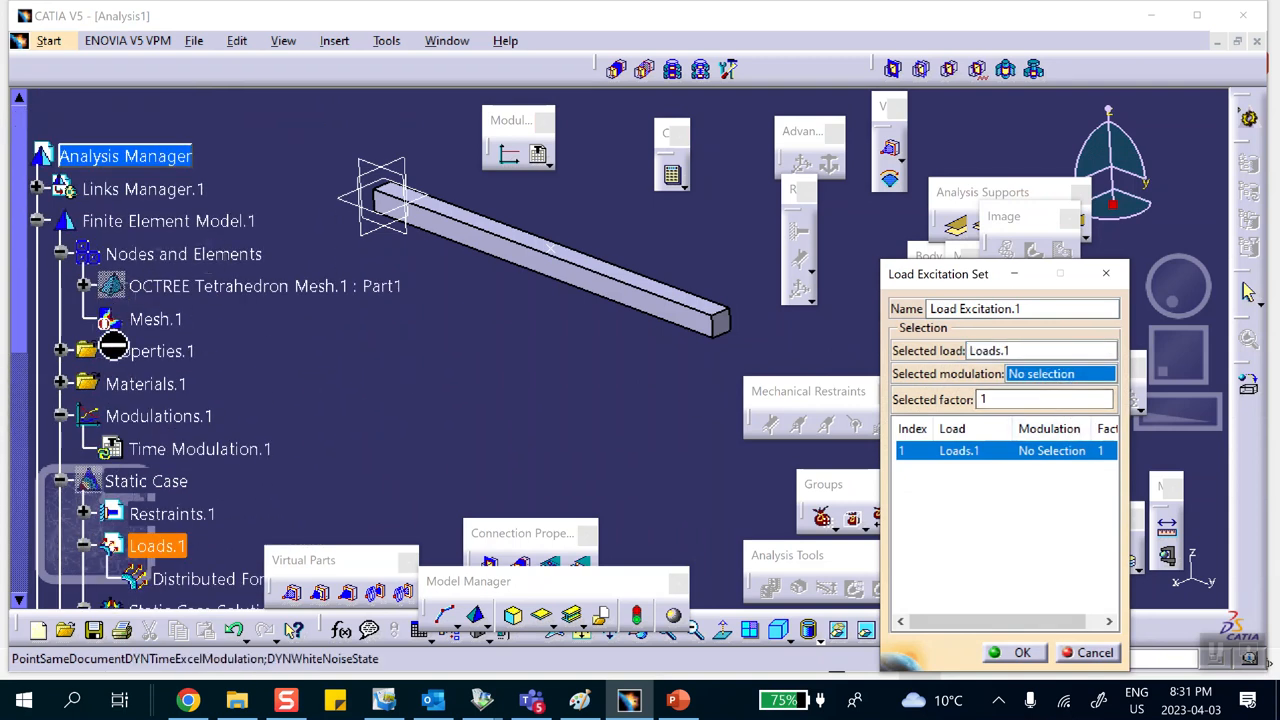
{"action": "left_click", "coordinate": [190, 449]}
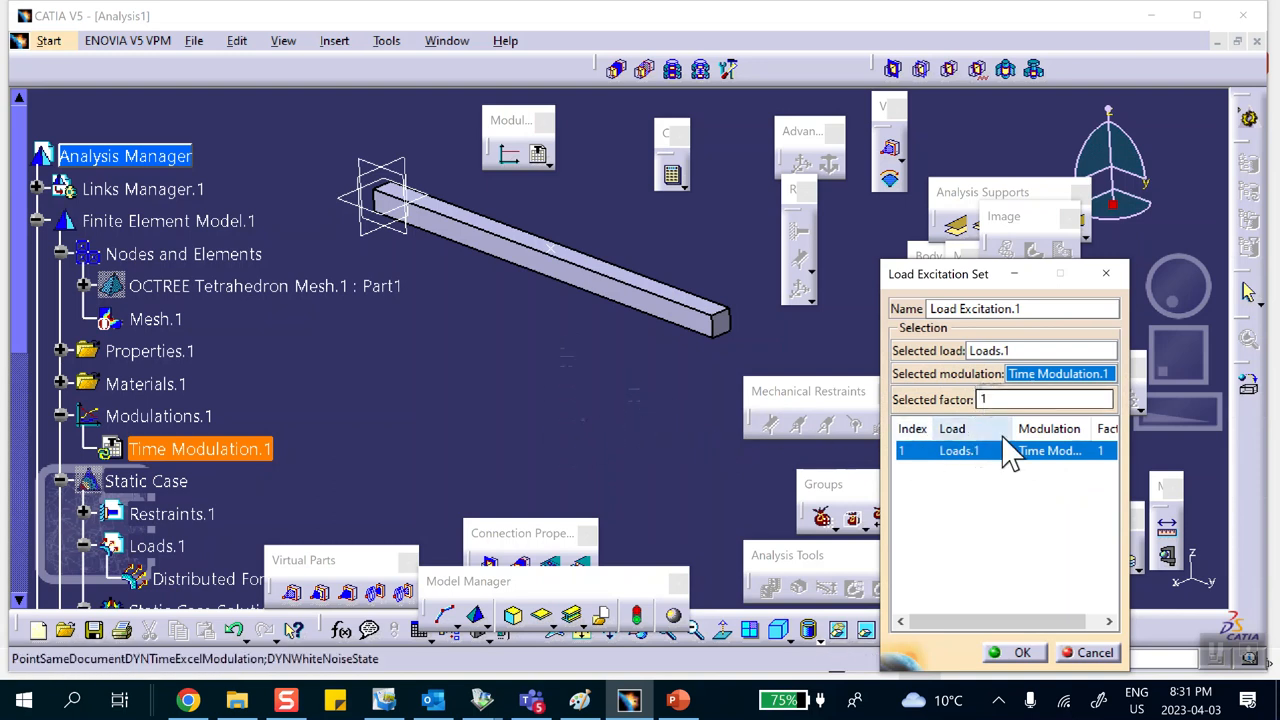
{"action": "left_click", "coordinate": [1022, 652]}
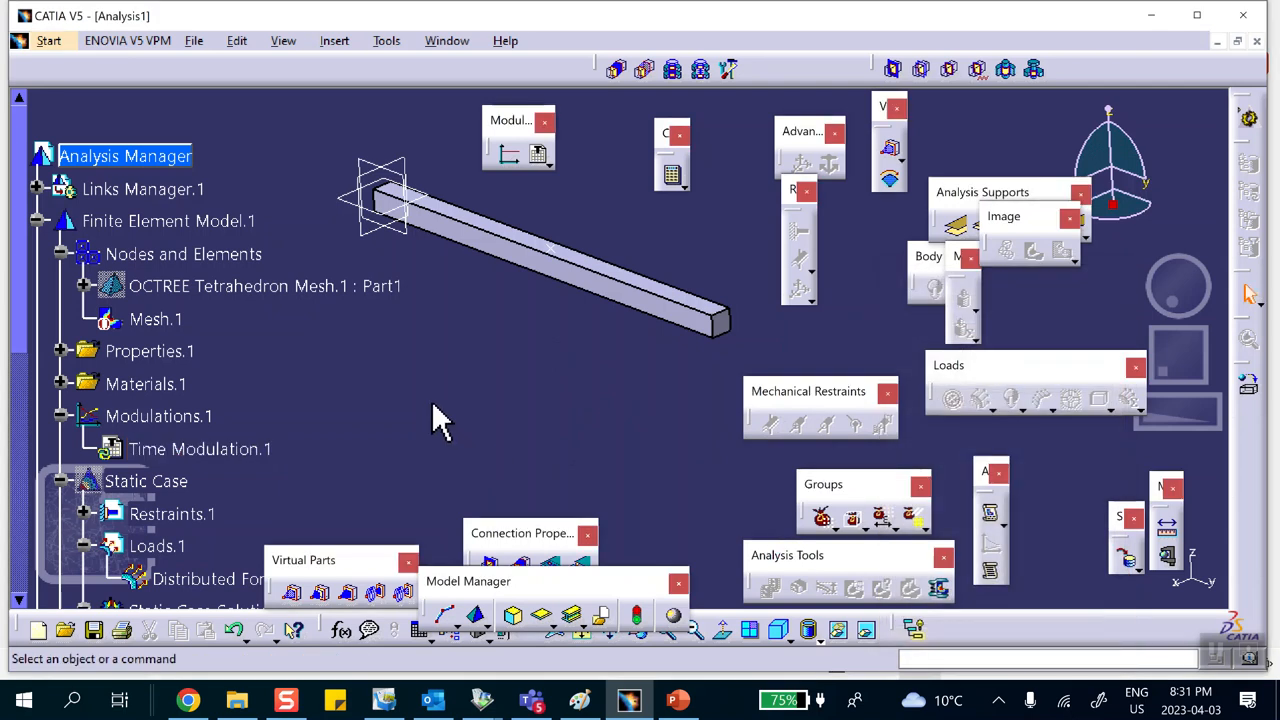
Step: Generate a 2D display of the transient dynamic response solution with results in absolute axis and one graph
{"action": "scroll", "coordinate": [445, 425], "scroll_direction": "down", "scroll_amount": 5}
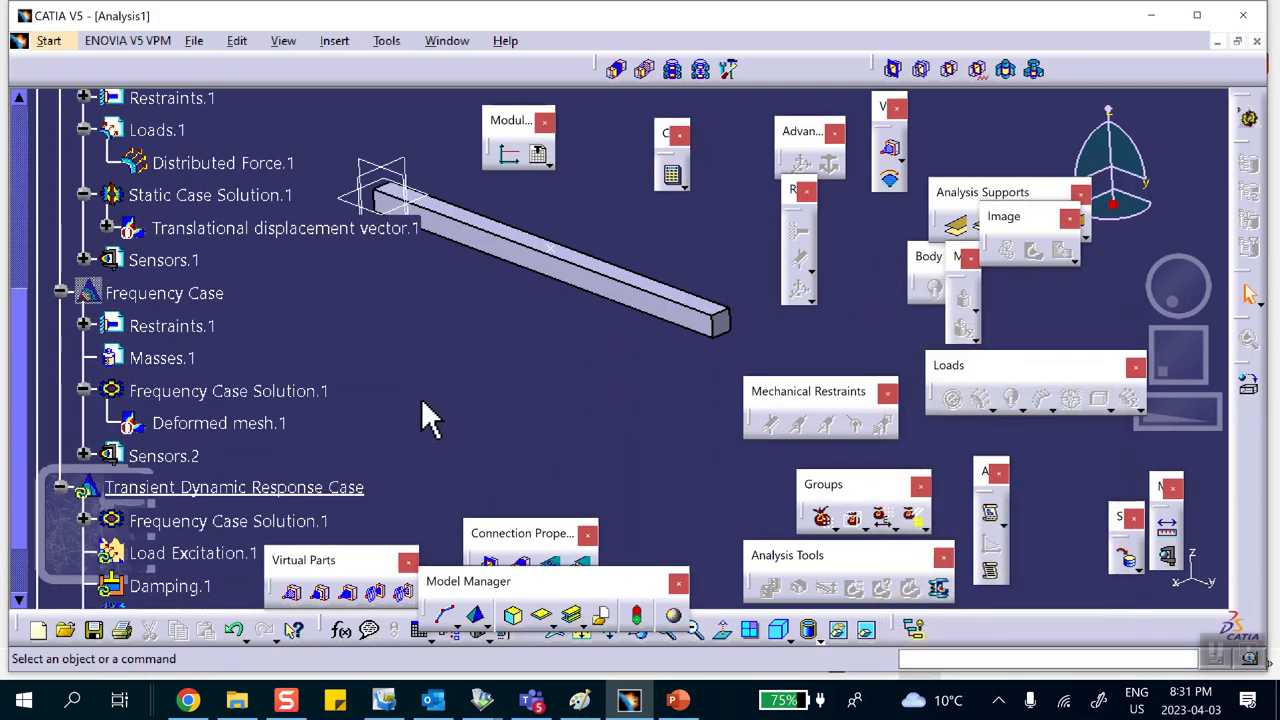
{"action": "scroll", "coordinate": [425, 415], "scroll_direction": "down", "scroll_amount": 3}
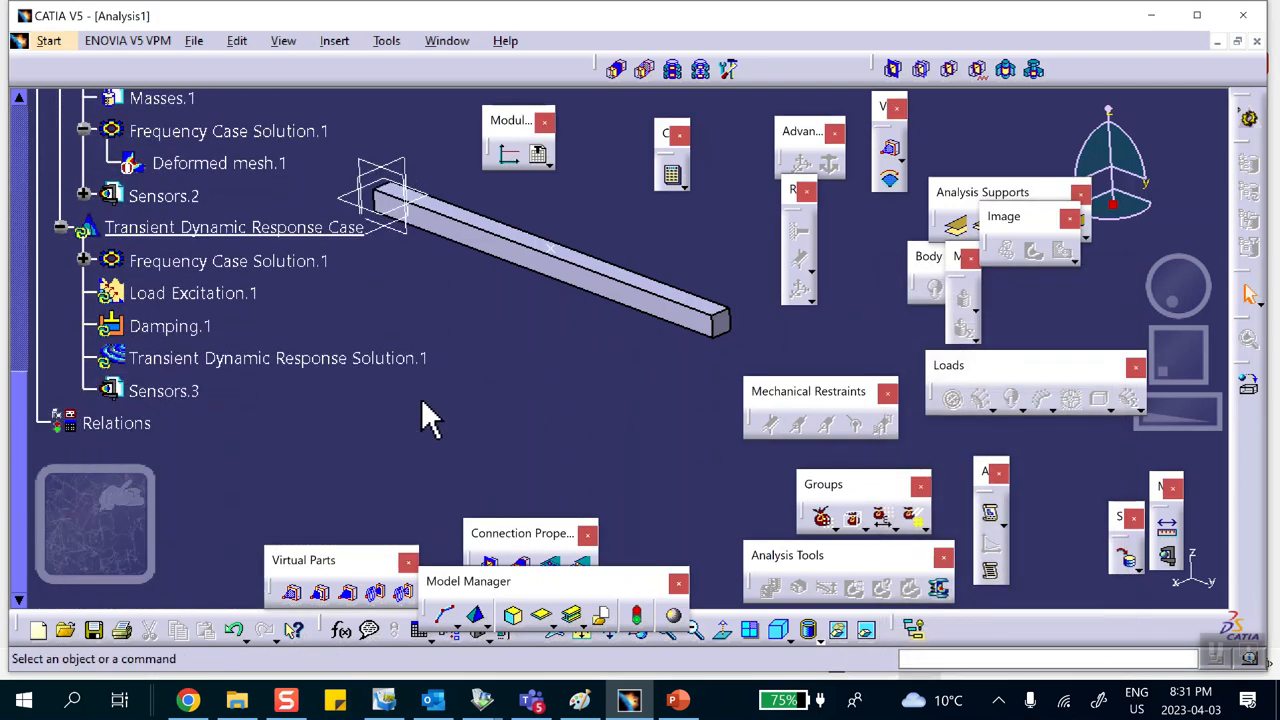
{"action": "middle_click_drag", "start_coordinate": [510, 335], "coordinate": [590, 345]}
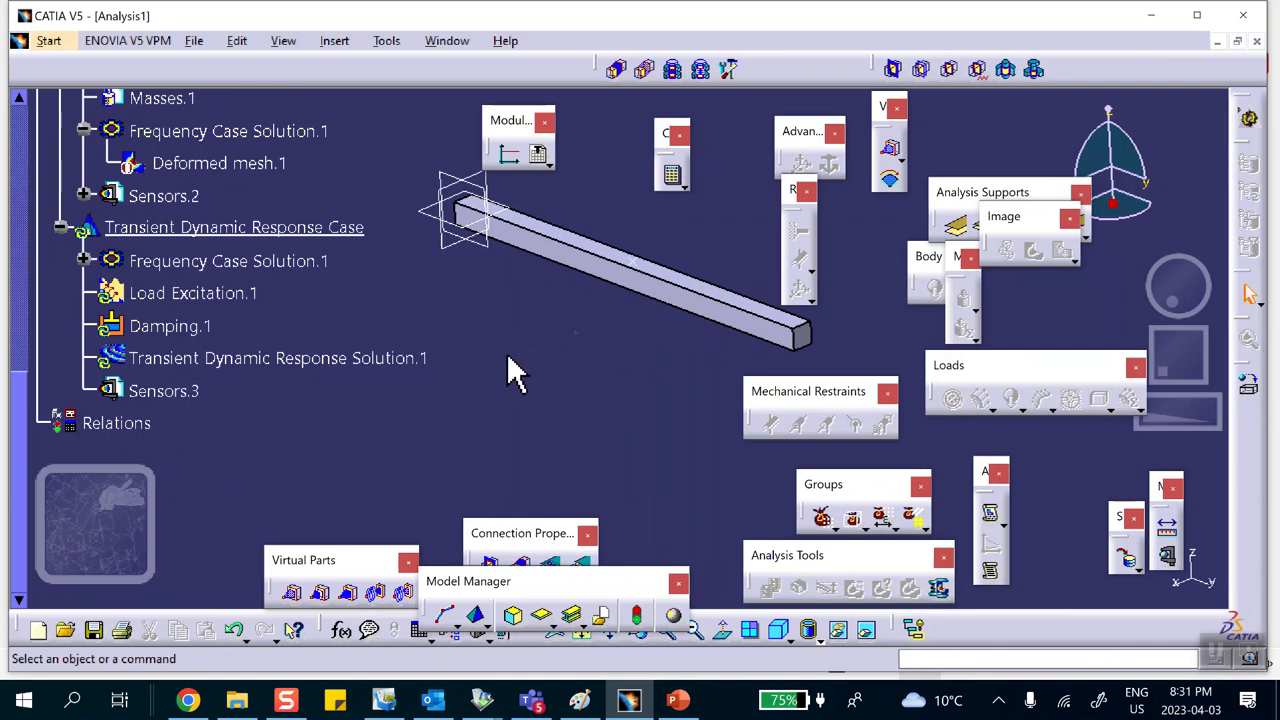
{"action": "right_click", "coordinate": [400, 360]}
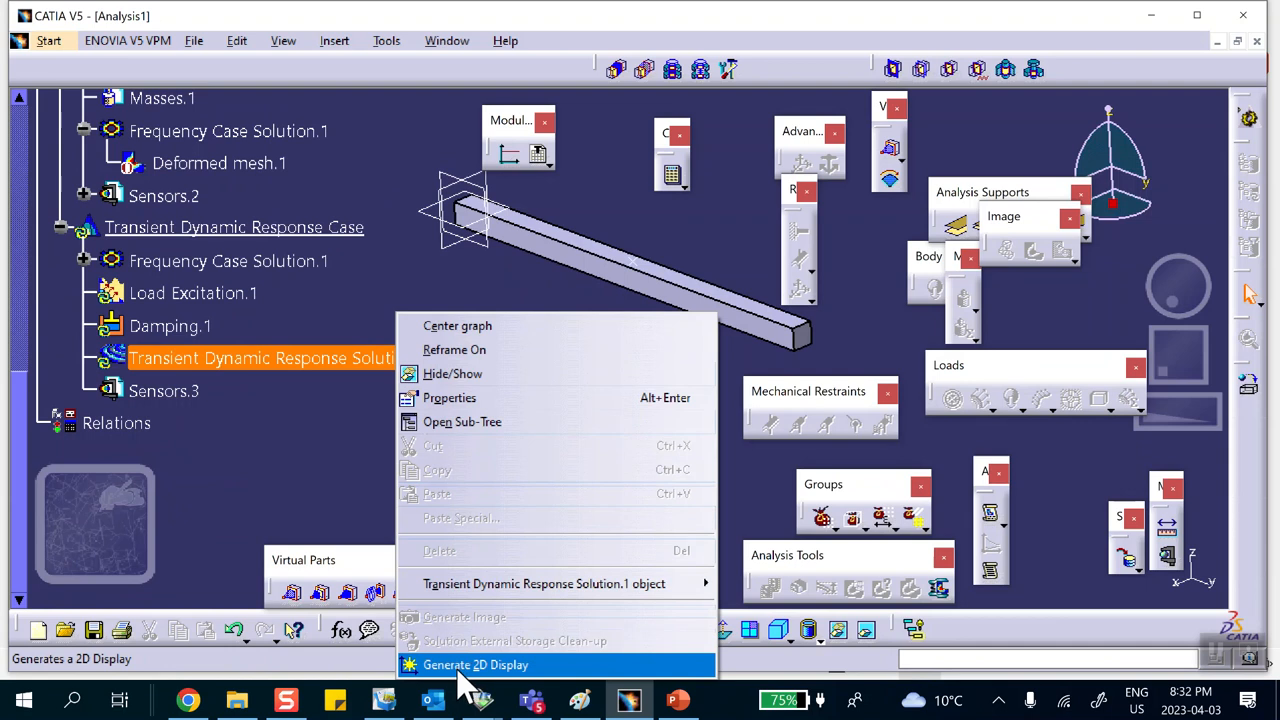
{"action": "left_click", "coordinate": [460, 668]}
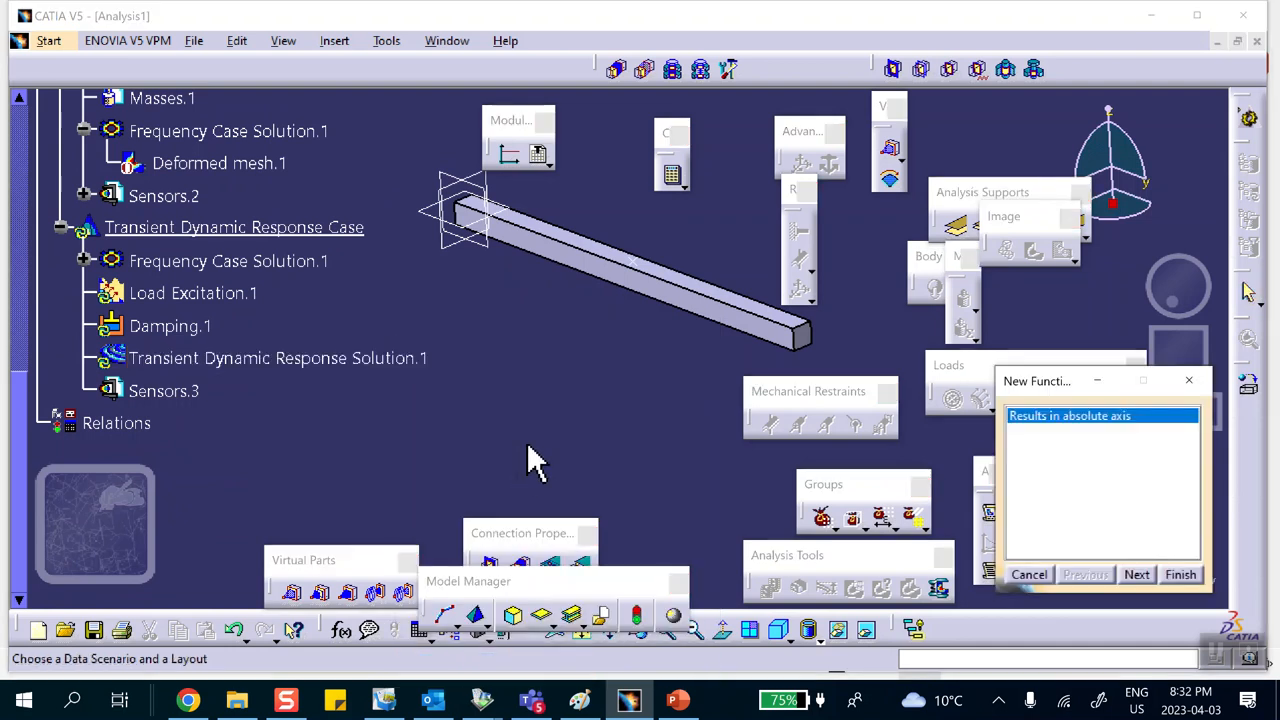
{"action": "left_click", "coordinate": [1137, 575]}
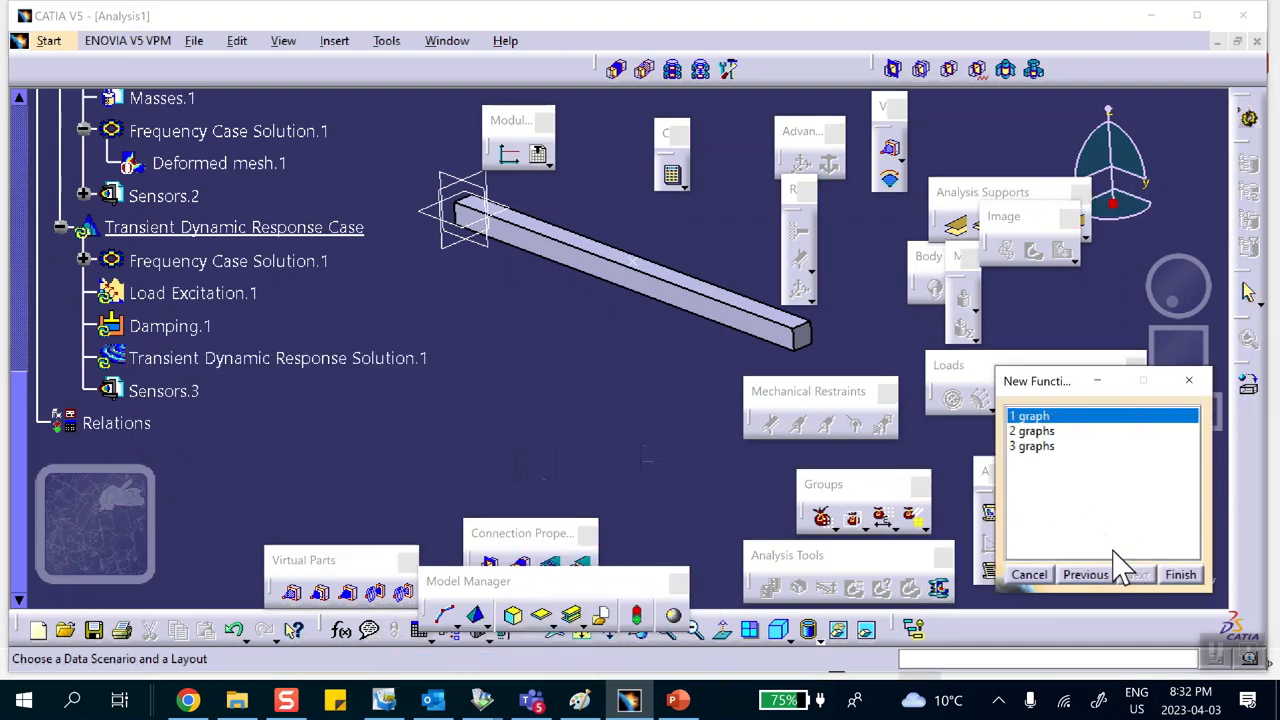
{"action": "left_click", "coordinate": [1180, 575]}
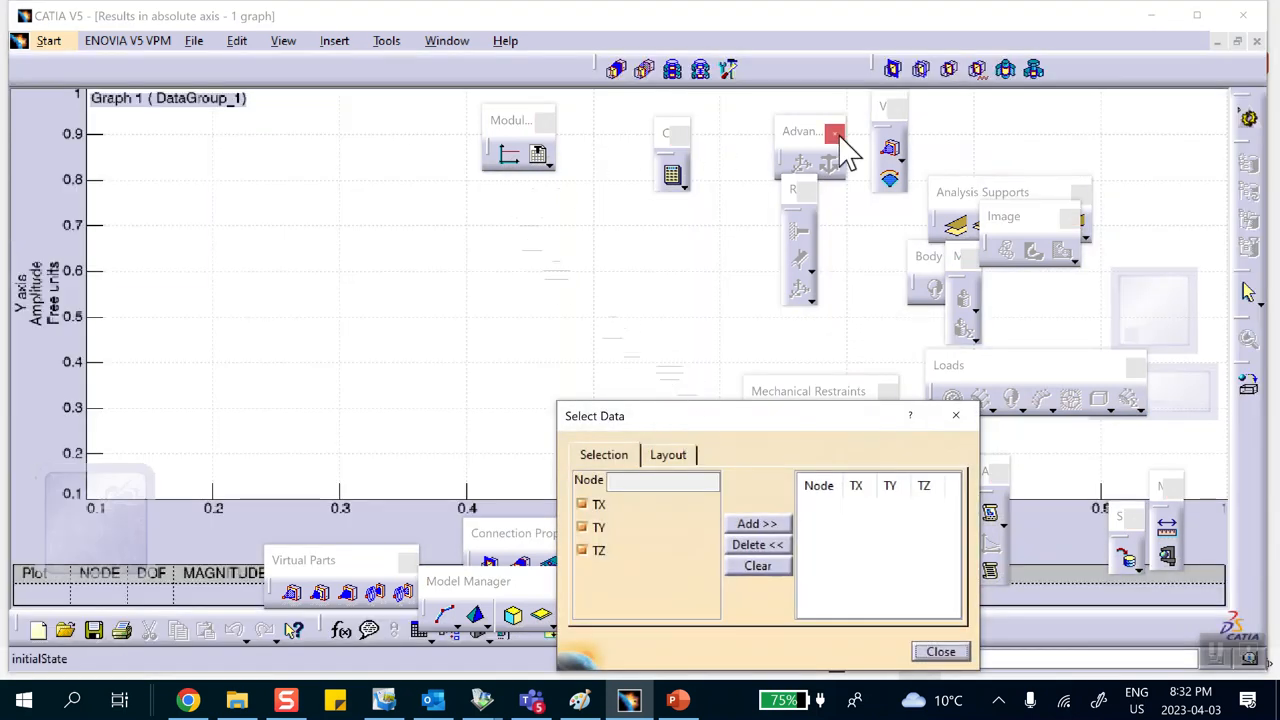
Step: Restore the document windows and minimize the 2D graph window to return to the analysis
{"action": "left_click", "coordinate": [1220, 44]}
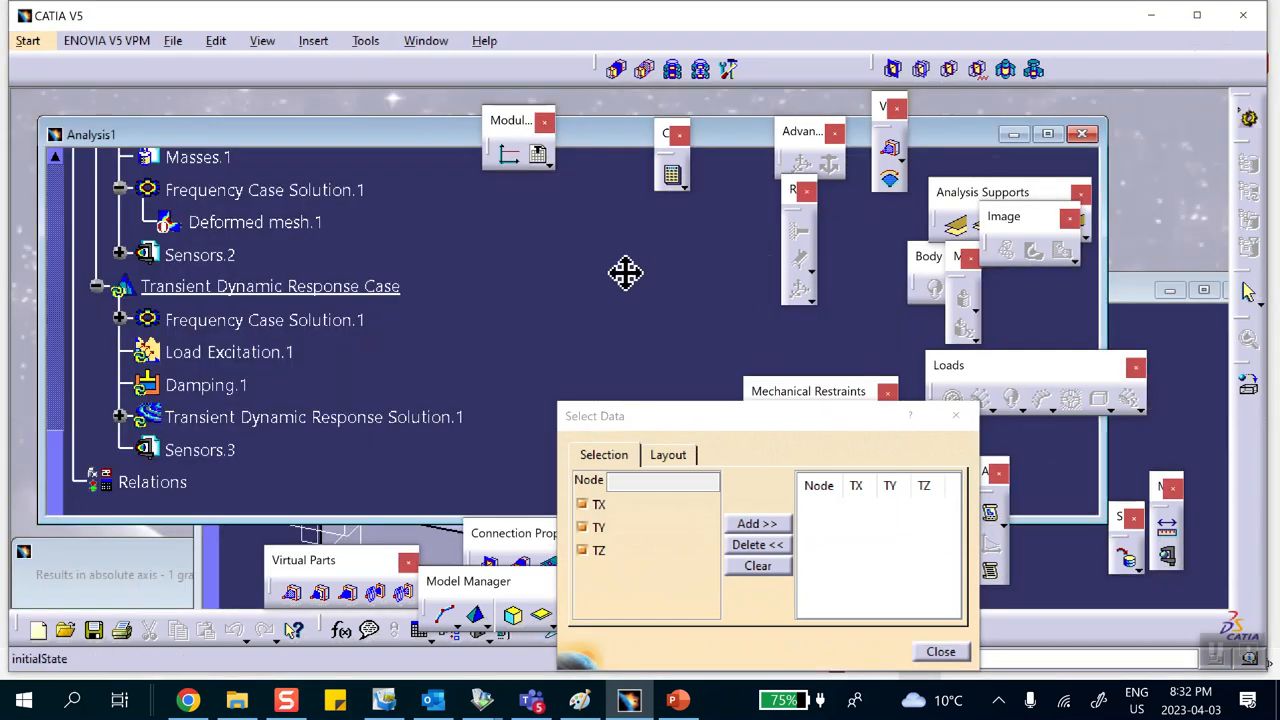
{"action": "double_click", "coordinate": [1119, 287]}
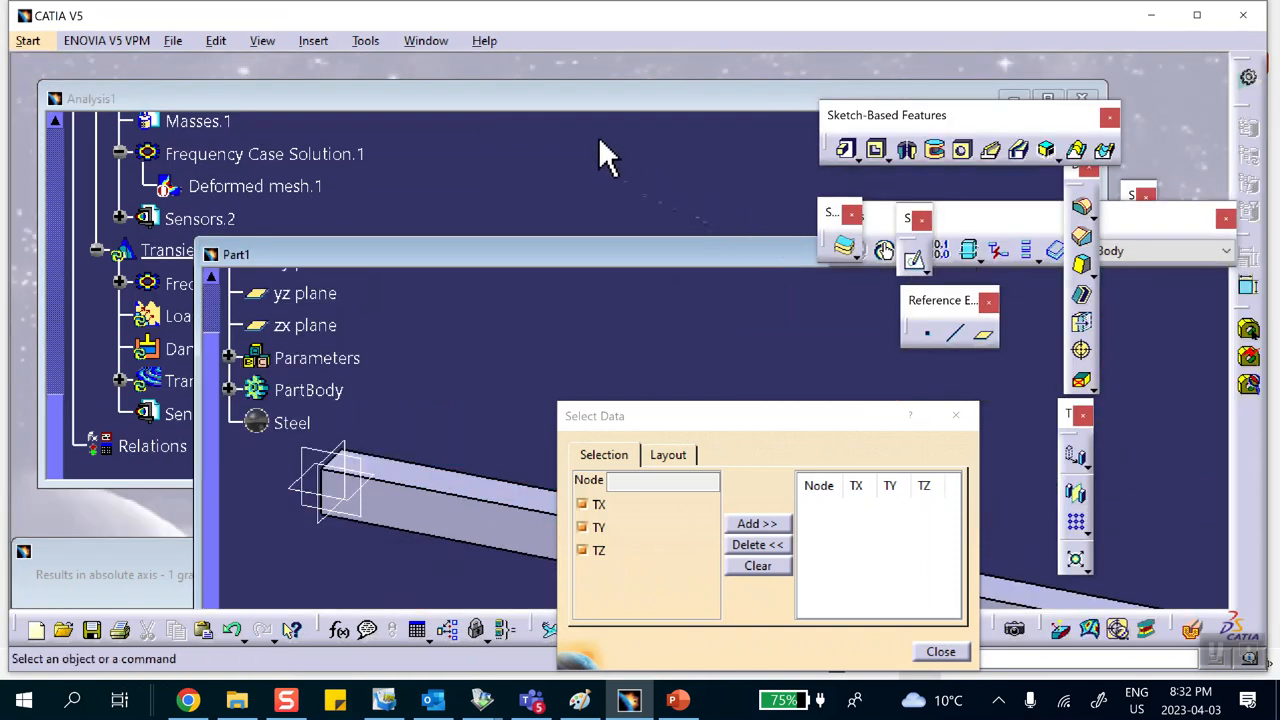
{"action": "left_click", "coordinate": [576, 100]}
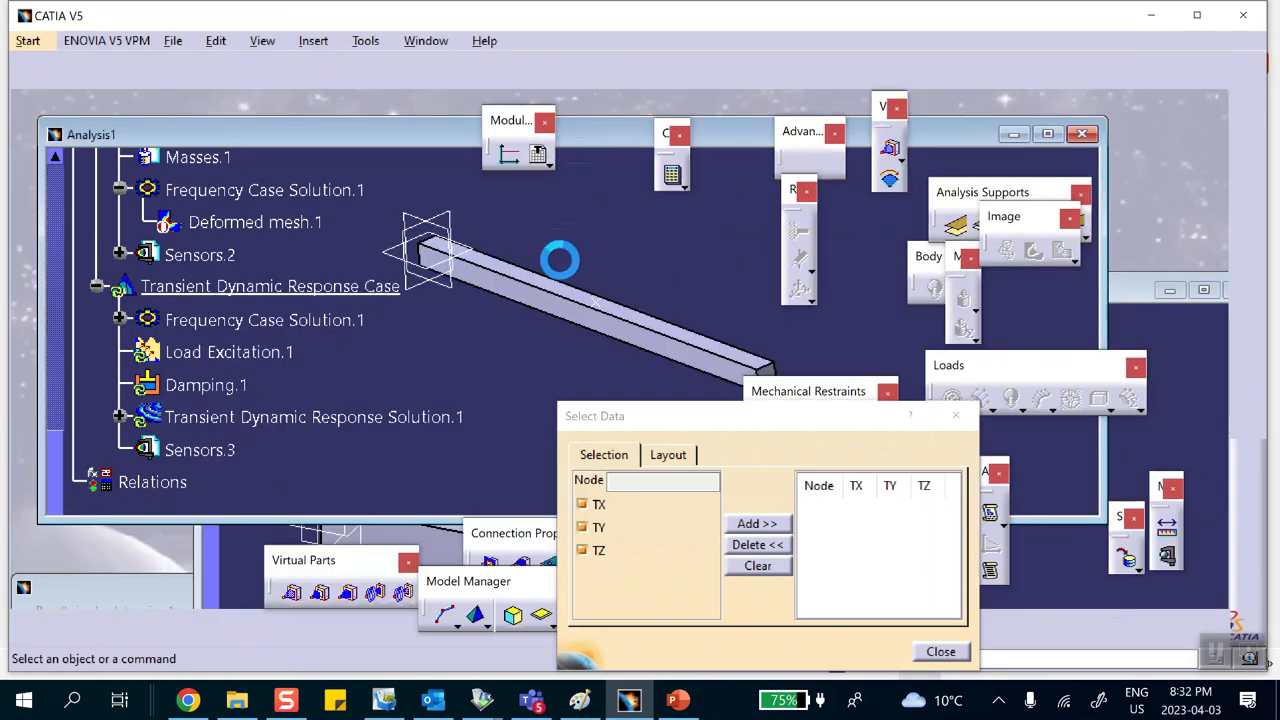
{"action": "middle_click_drag", "start_coordinate": [449, 357], "coordinate": [395, 275]}
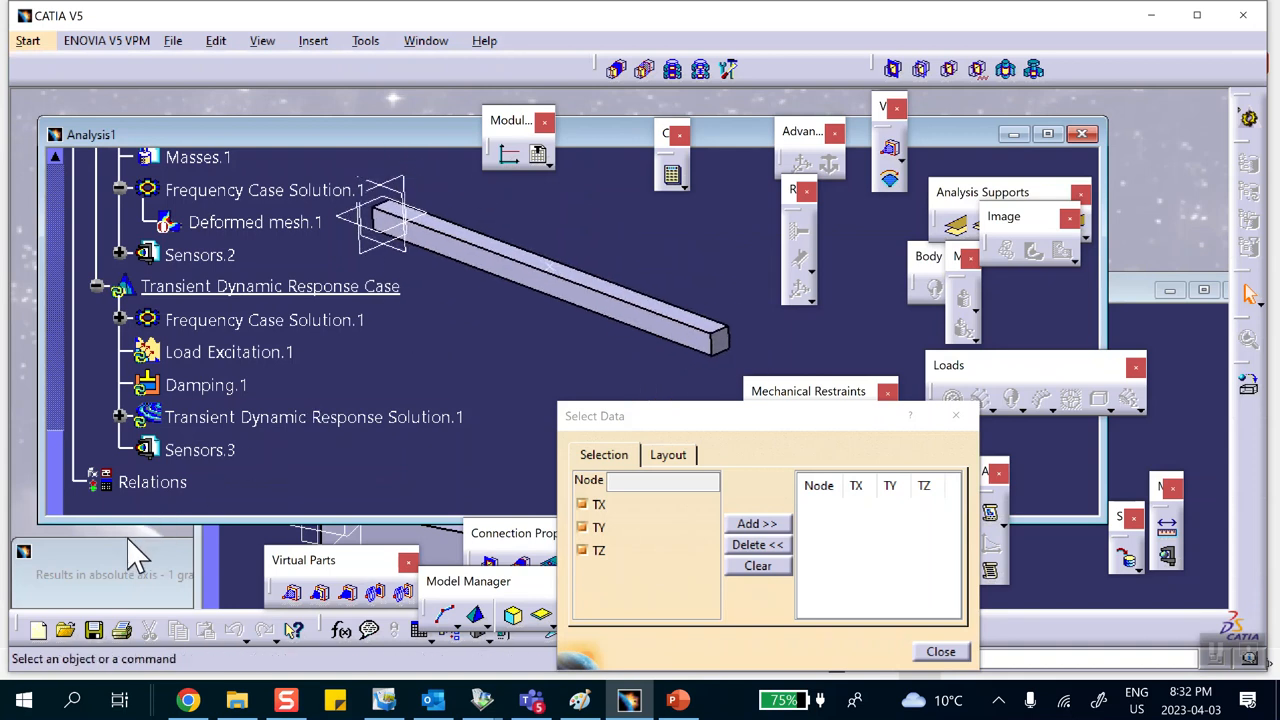
{"action": "left_click_drag", "start_coordinate": [790, 426], "coordinate": [851, 586]}
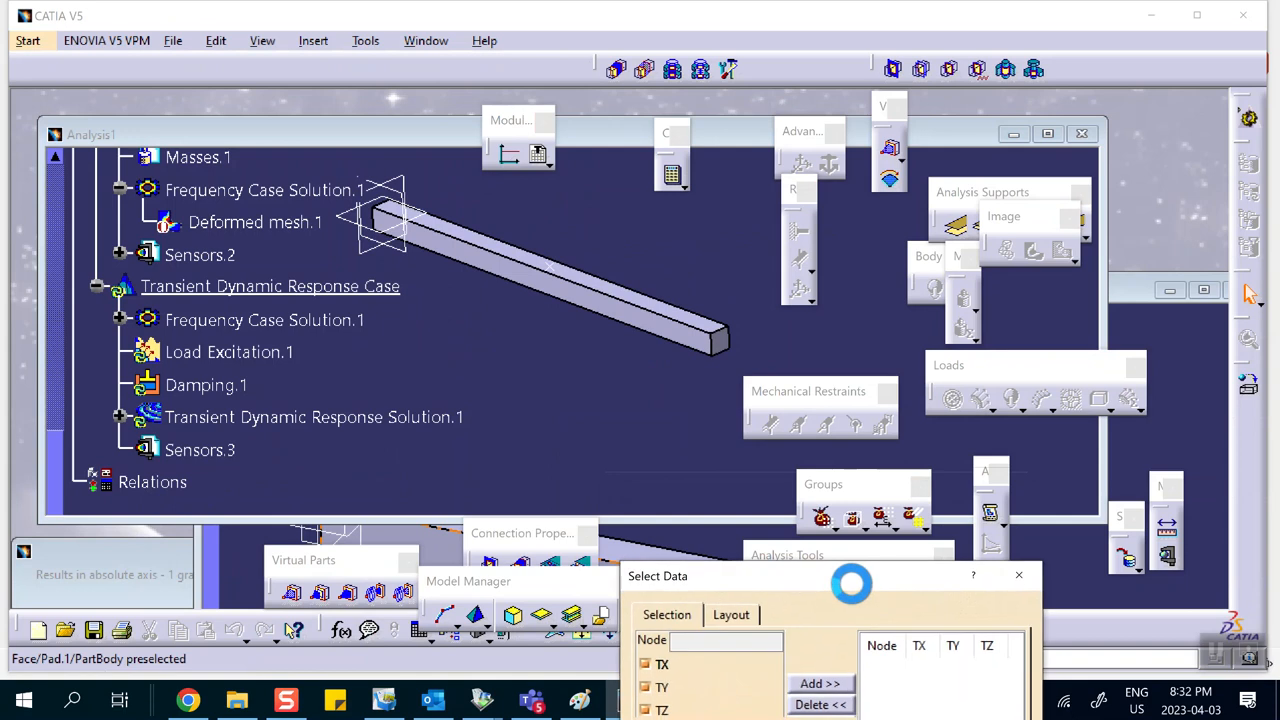
{"action": "double_click", "coordinate": [62, 545]}
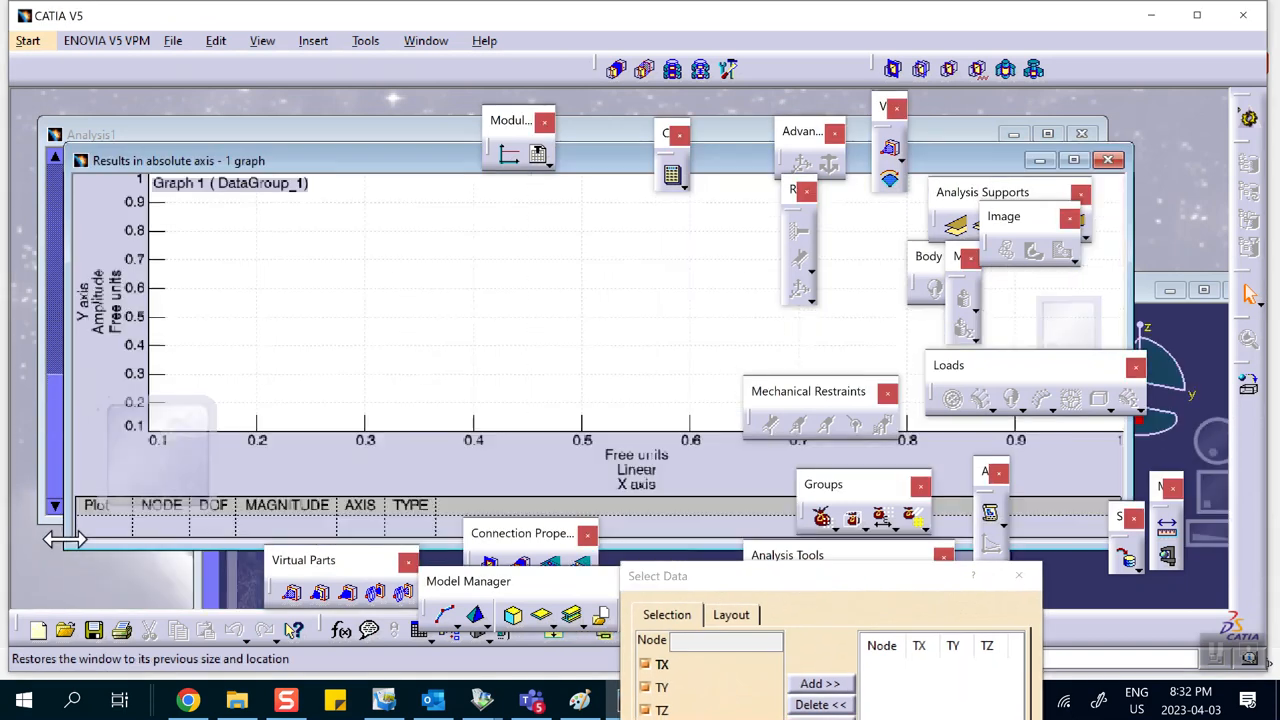
{"action": "left_click", "coordinate": [1040, 160]}
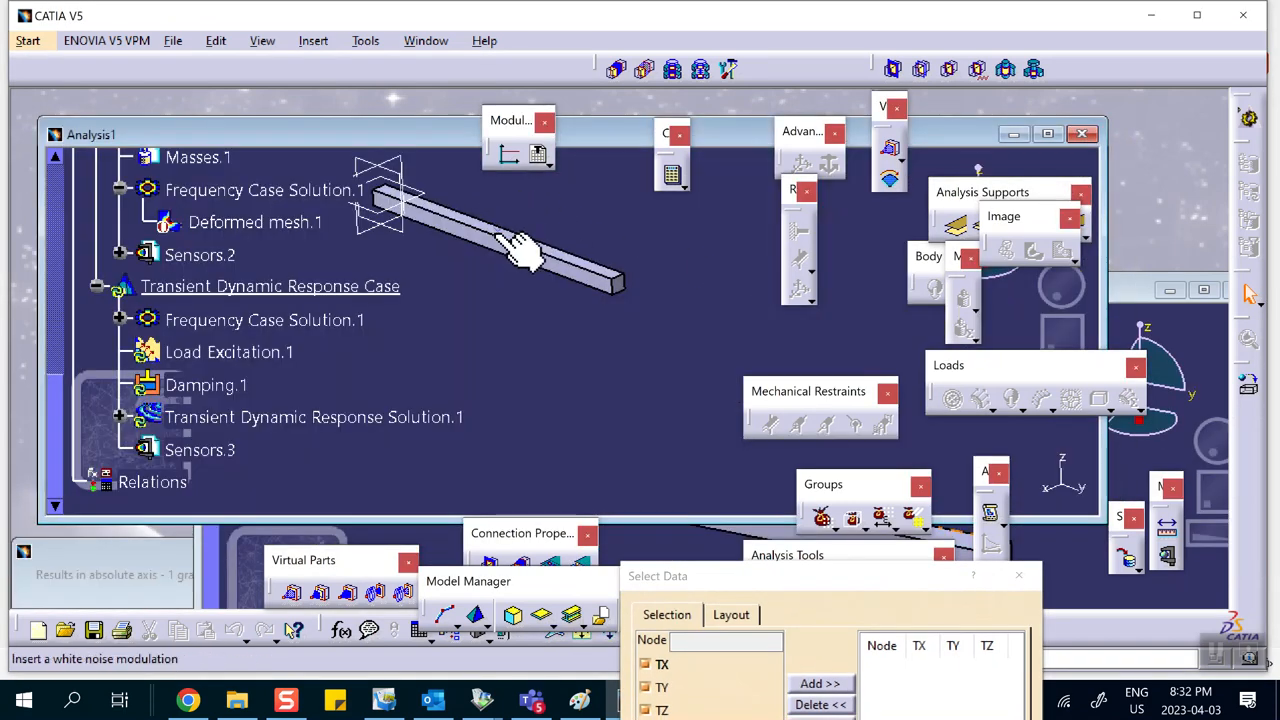
{"action": "middle_click_drag", "start_coordinate": [607, 240], "coordinate": [600, 286]}
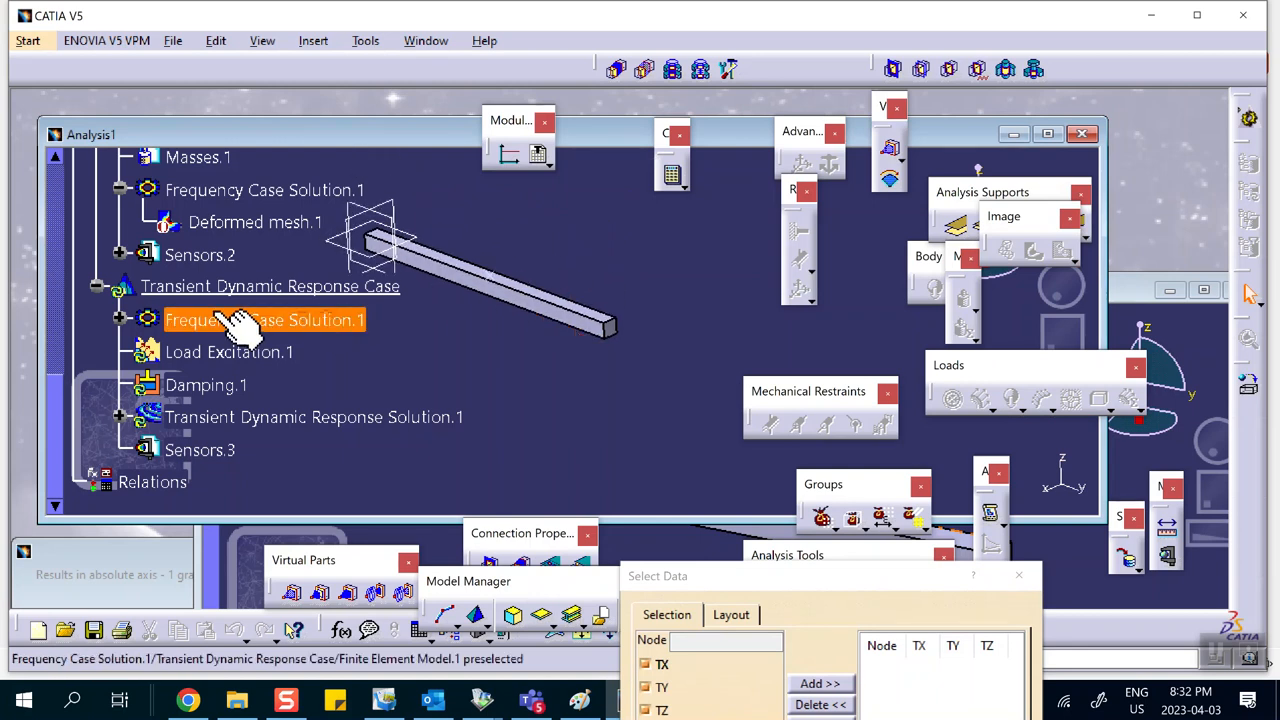
Step: Activate the frequency case's Deformed mesh.1 image to view the mode shape, then deactivate it again
{"action": "left_click", "coordinate": [286, 224]}
{"action": "right_click", "coordinate": [290, 224]}
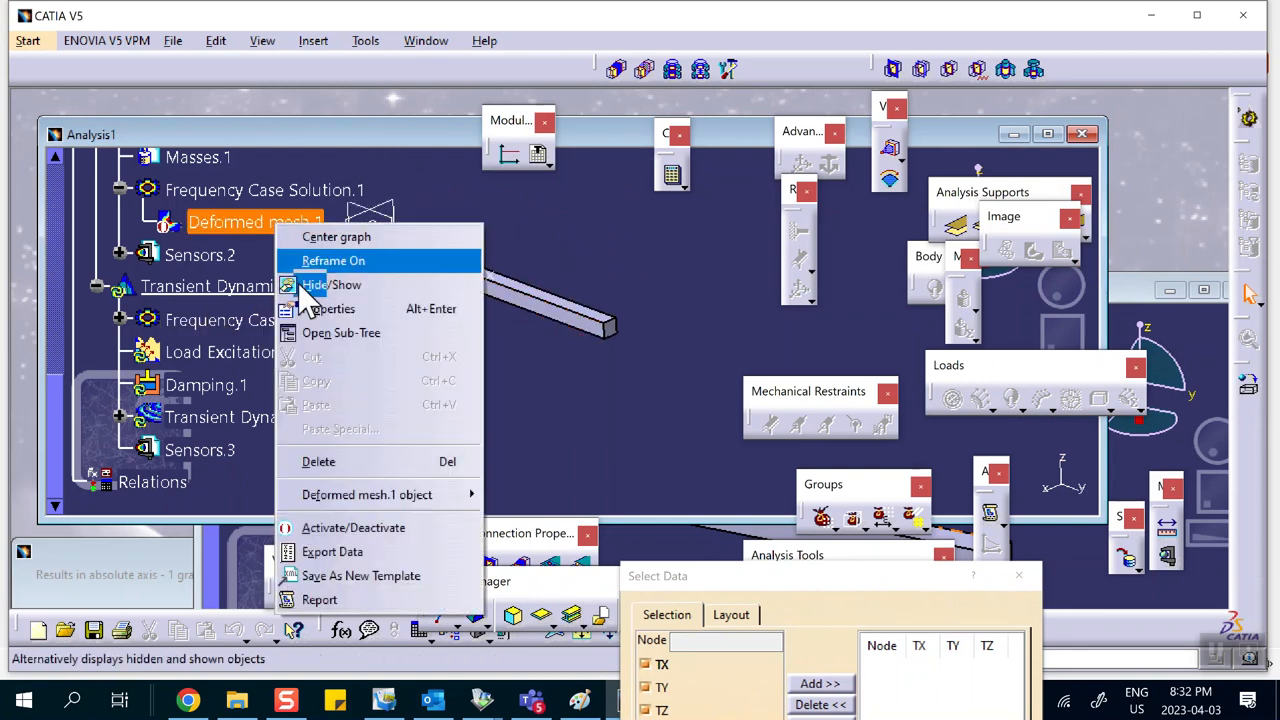
{"action": "left_click", "coordinate": [366, 518]}
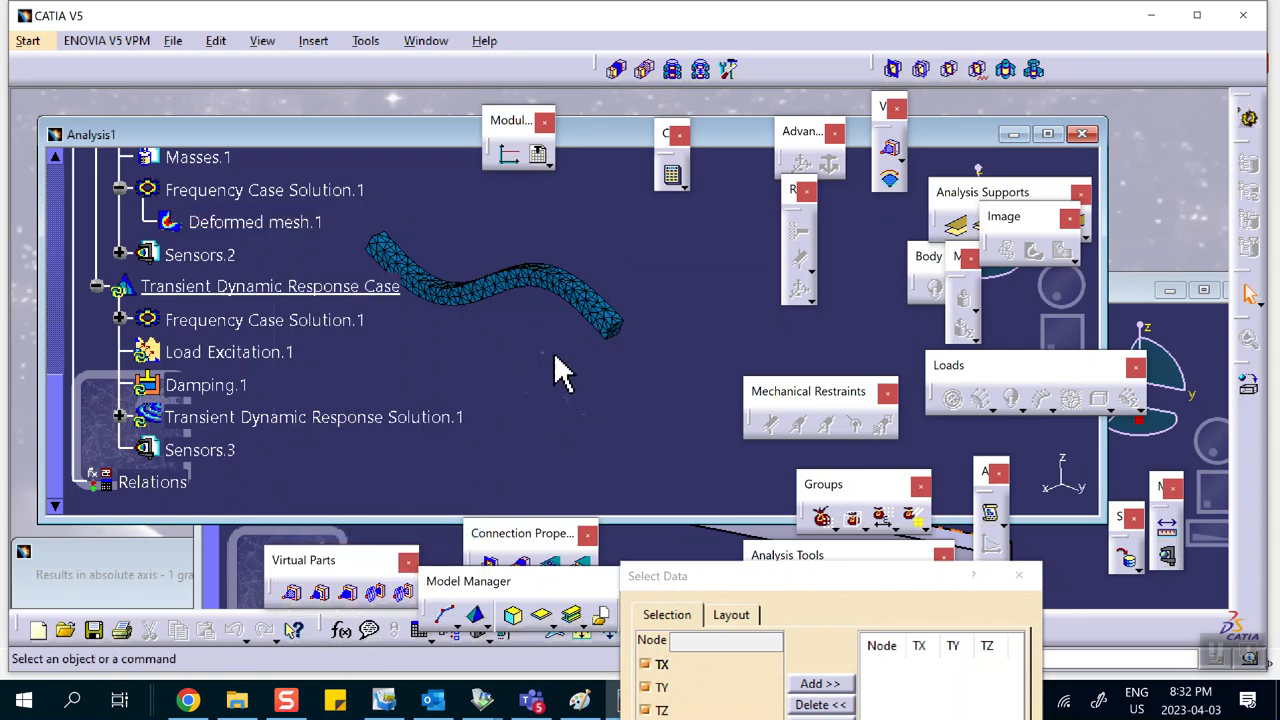
{"action": "left_click_drag", "start_coordinate": [855, 576], "coordinate": [740, 278]}
{"action": "left_click", "coordinate": [887, 514]}
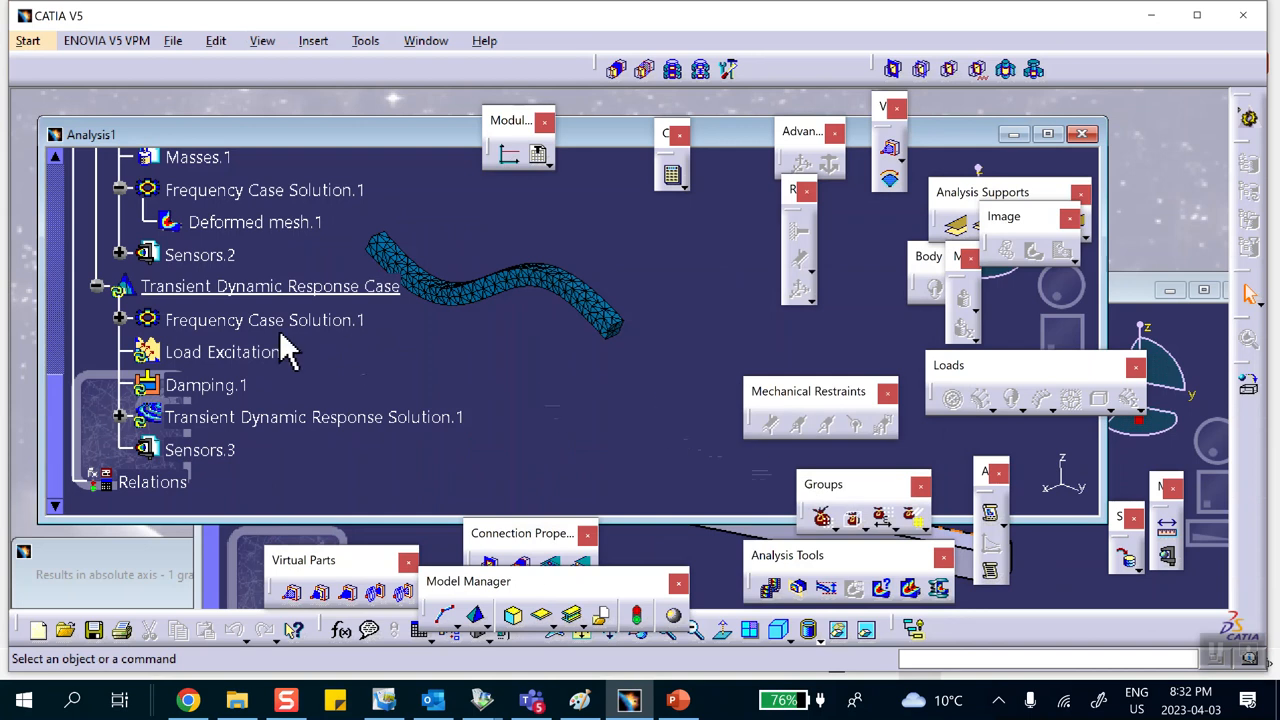
{"action": "scroll", "coordinate": [258, 312], "scroll_direction": "down", "scroll_amount": 1}
{"action": "scroll", "coordinate": [273, 260], "scroll_direction": "up", "scroll_amount": 1}
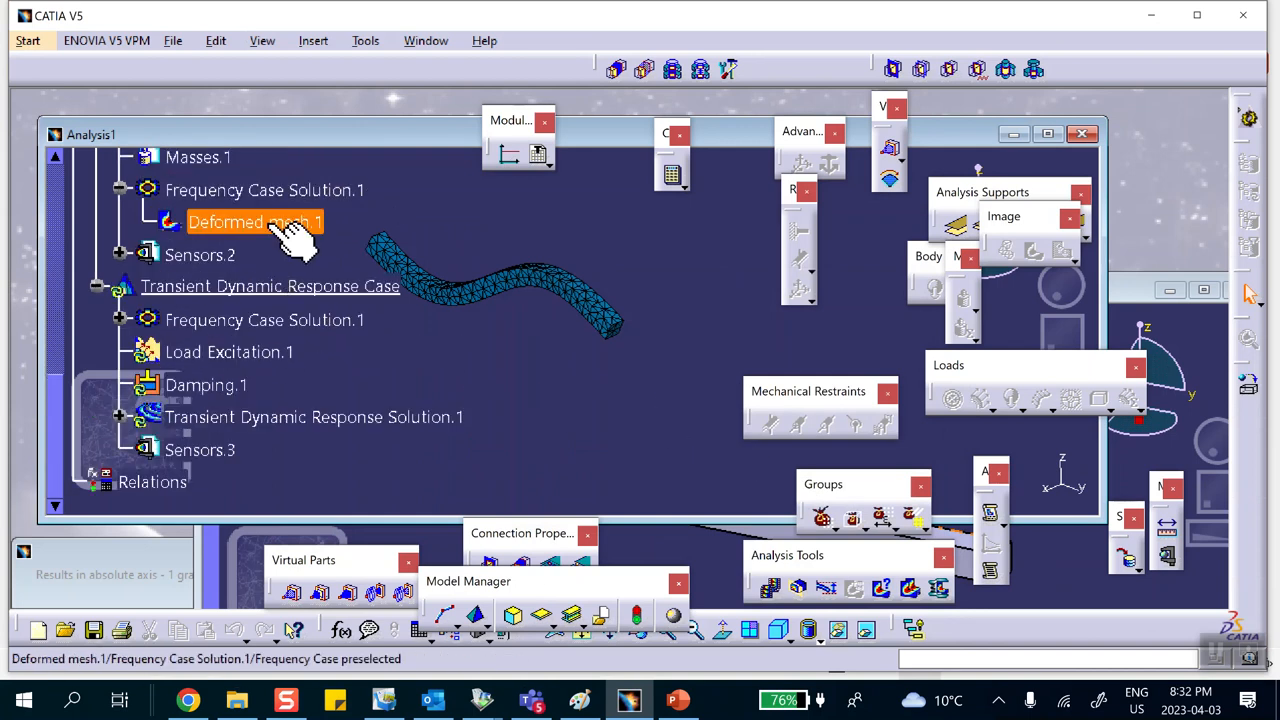
{"action": "right_click", "coordinate": [292, 228]}
{"action": "left_click", "coordinate": [322, 529]}
{"action": "scroll", "coordinate": [223, 252], "scroll_direction": "up", "scroll_amount": 3}
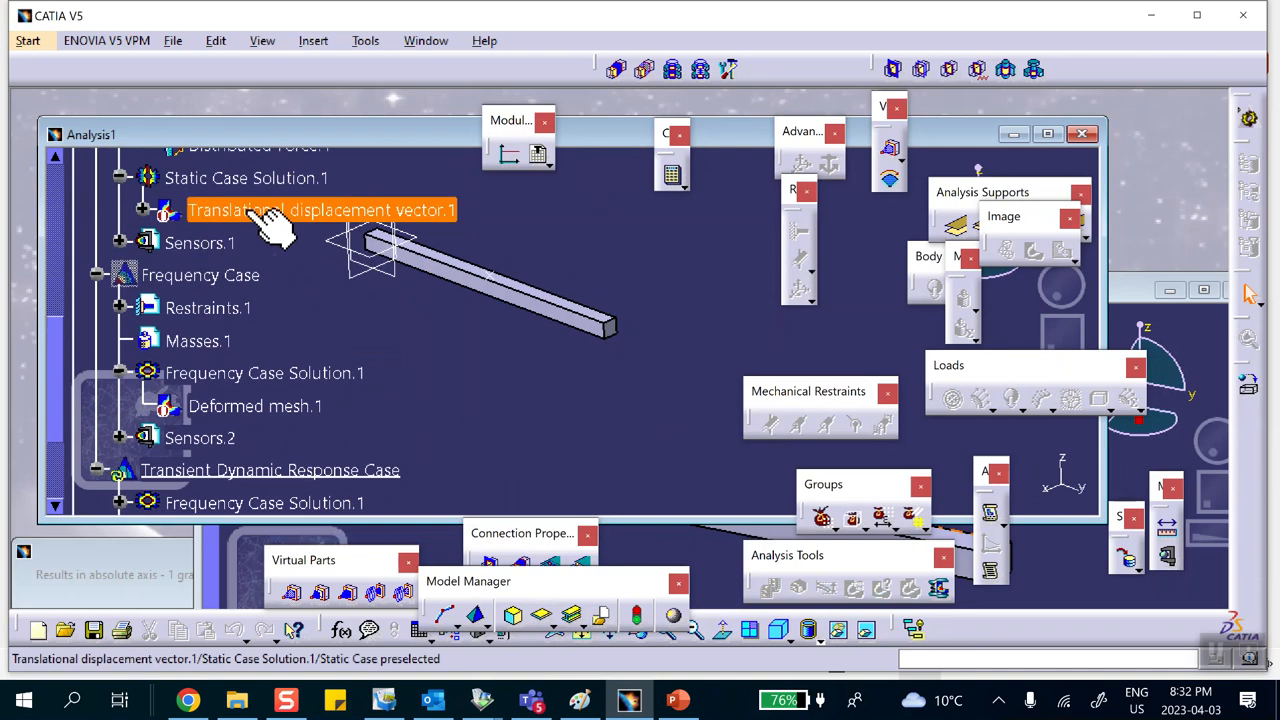
{"action": "scroll", "coordinate": [265, 225], "scroll_direction": "up", "scroll_amount": 3}
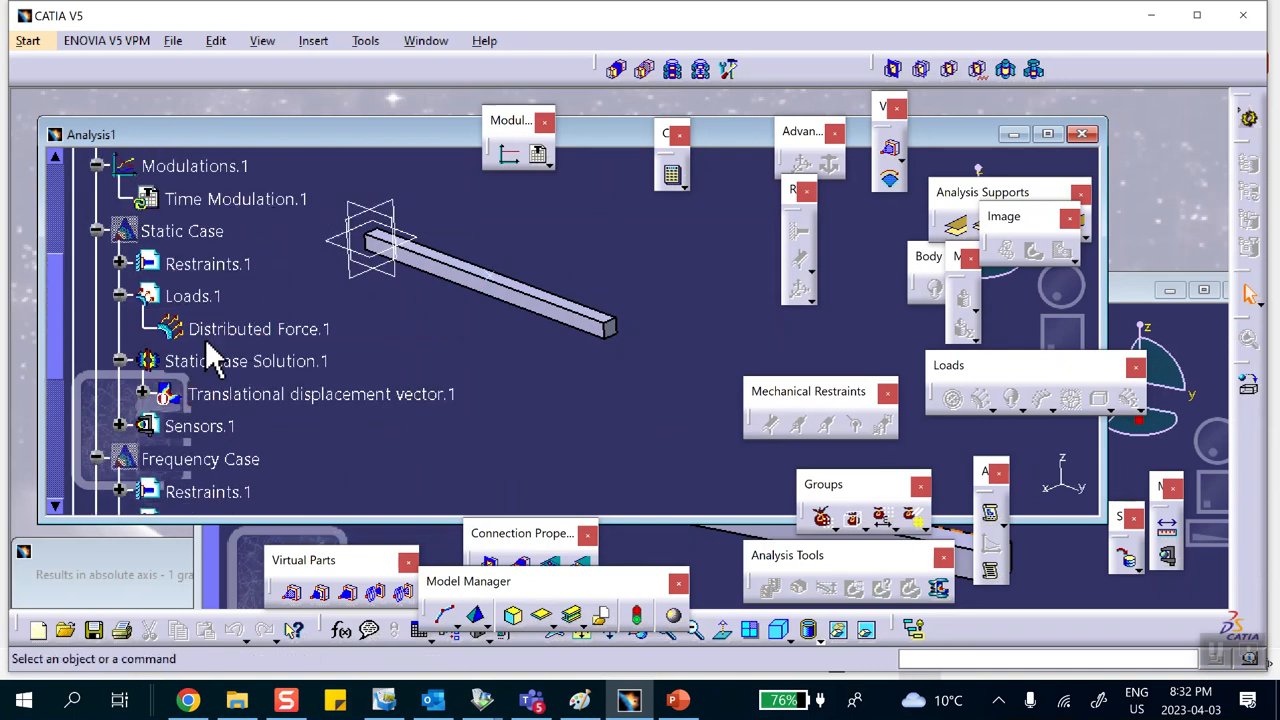
{"action": "scroll", "coordinate": [240, 335], "scroll_direction": "up", "scroll_amount": 1}
{"action": "scroll", "coordinate": [250, 250], "scroll_direction": "up", "scroll_amount": 1}
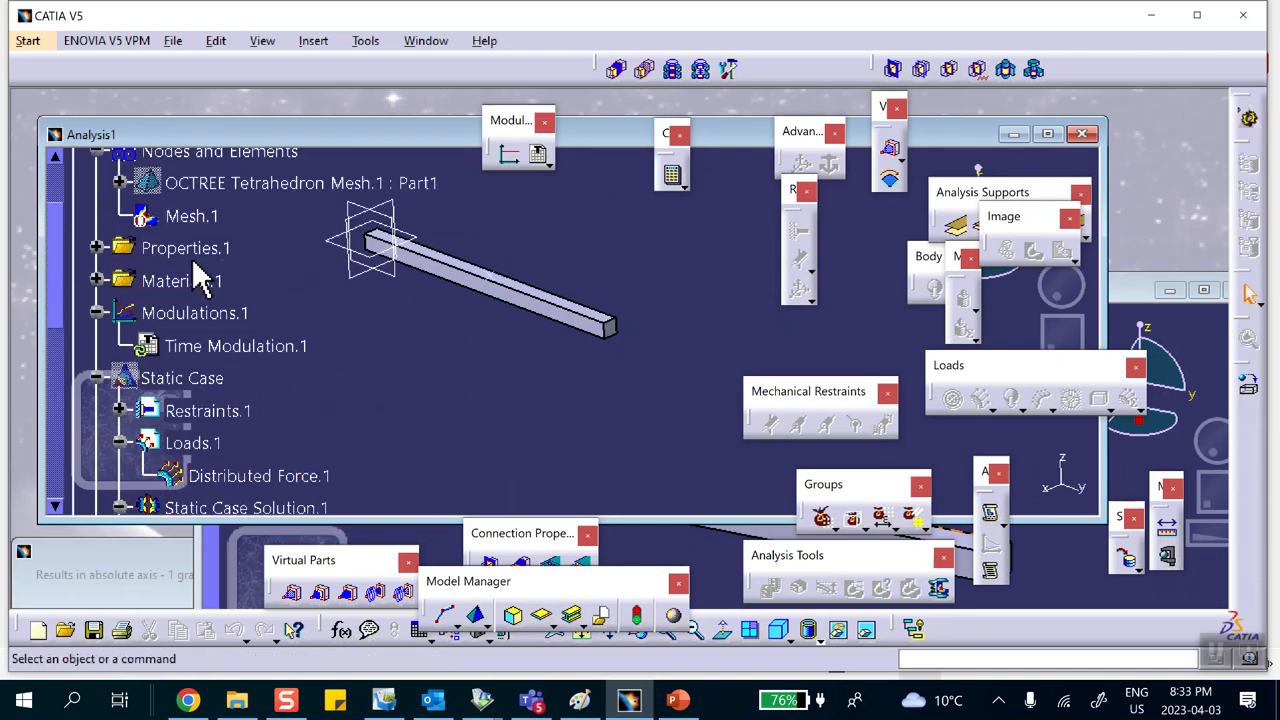
Step: Activate the Mesh.1 image to display the beam's mesh
{"action": "right_click", "coordinate": [213, 218]}
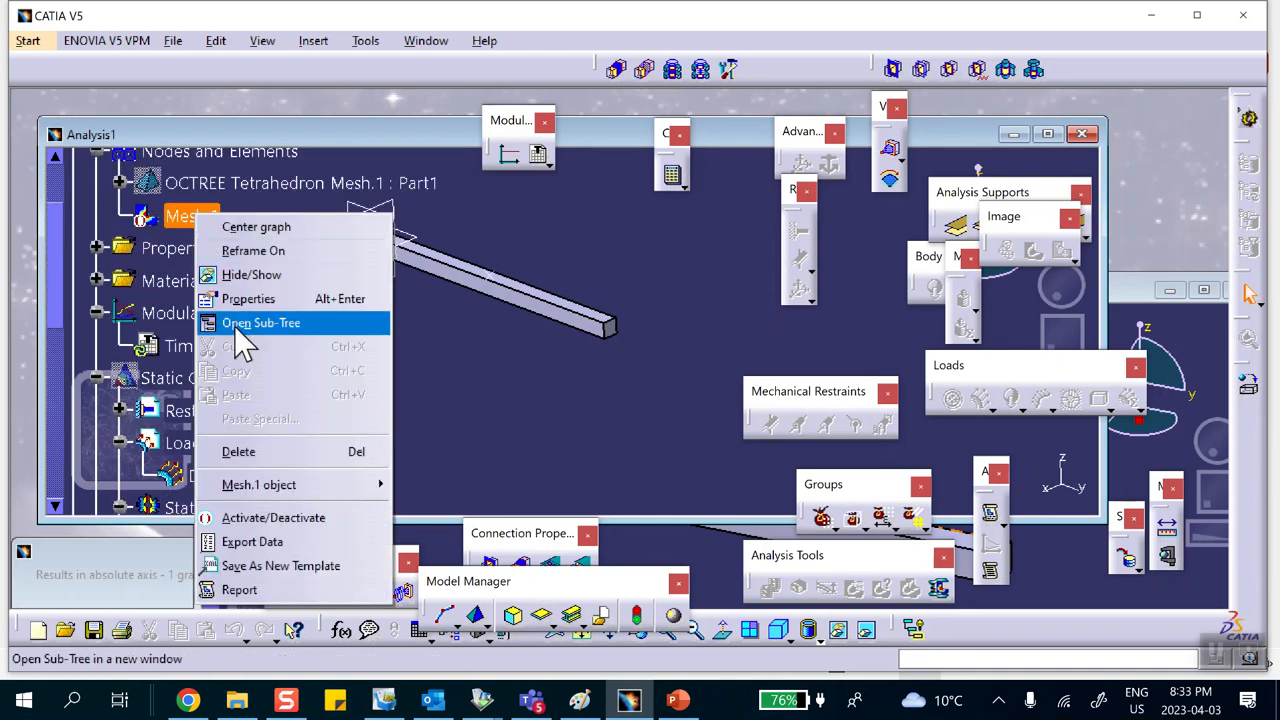
{"action": "left_click", "coordinate": [260, 512]}
{"action": "middle_click_drag", "start_coordinate": [529, 420], "coordinate": [530, 384]}
Step: Open and close the existing 2D graph window, then delete the Results in absolute axis - 1 graph item
{"action": "scroll", "coordinate": [386, 394], "scroll_direction": "down", "scroll_amount": 6}
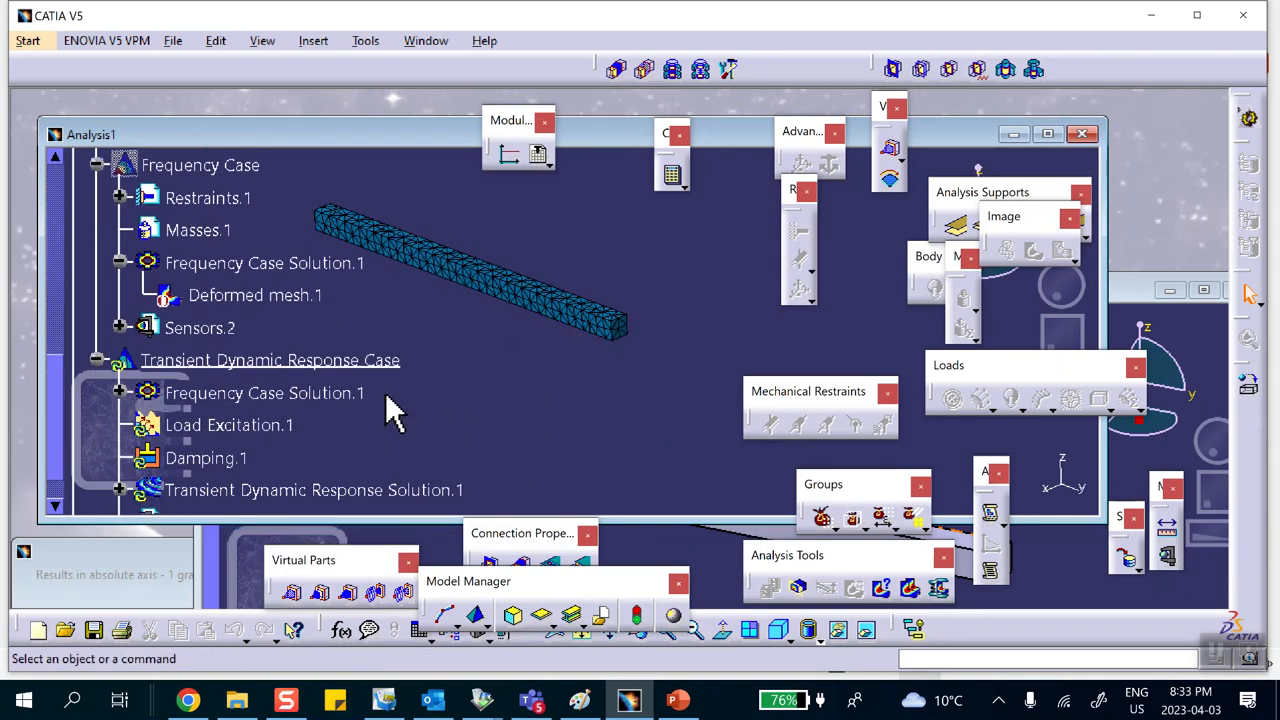
{"action": "double_click", "coordinate": [110, 552]}
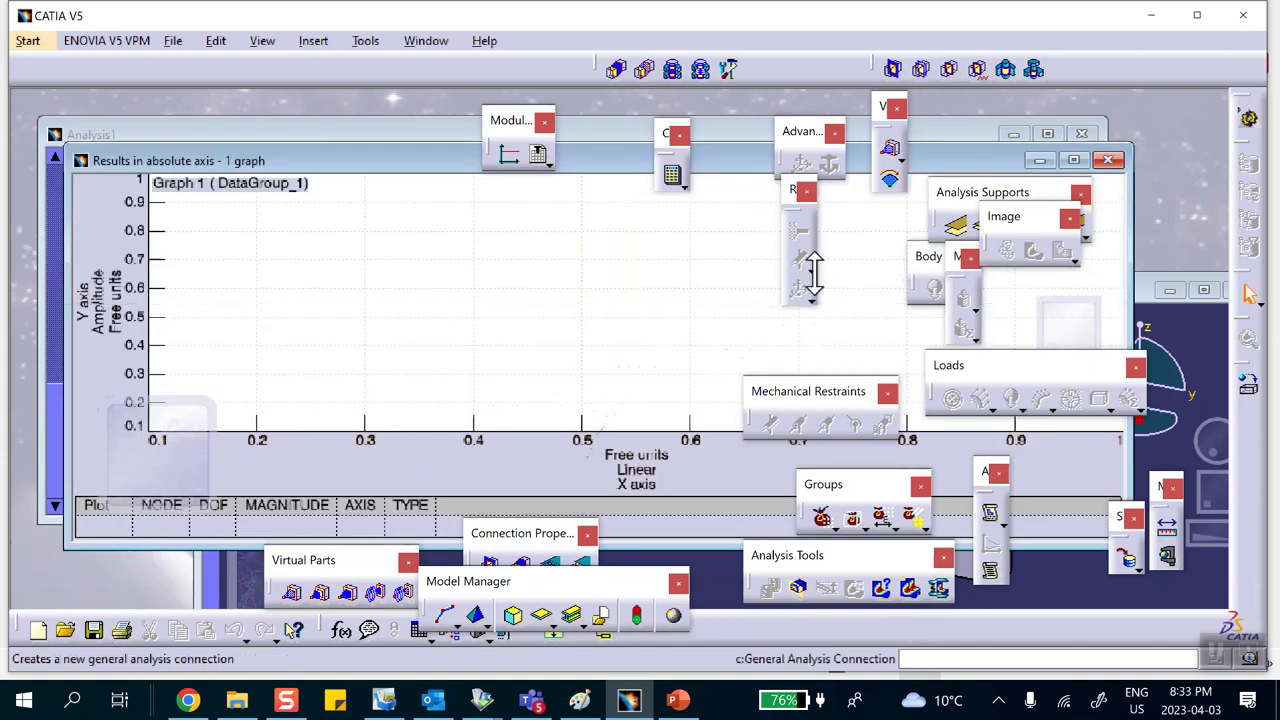
{"action": "left_click", "coordinate": [1108, 160]}
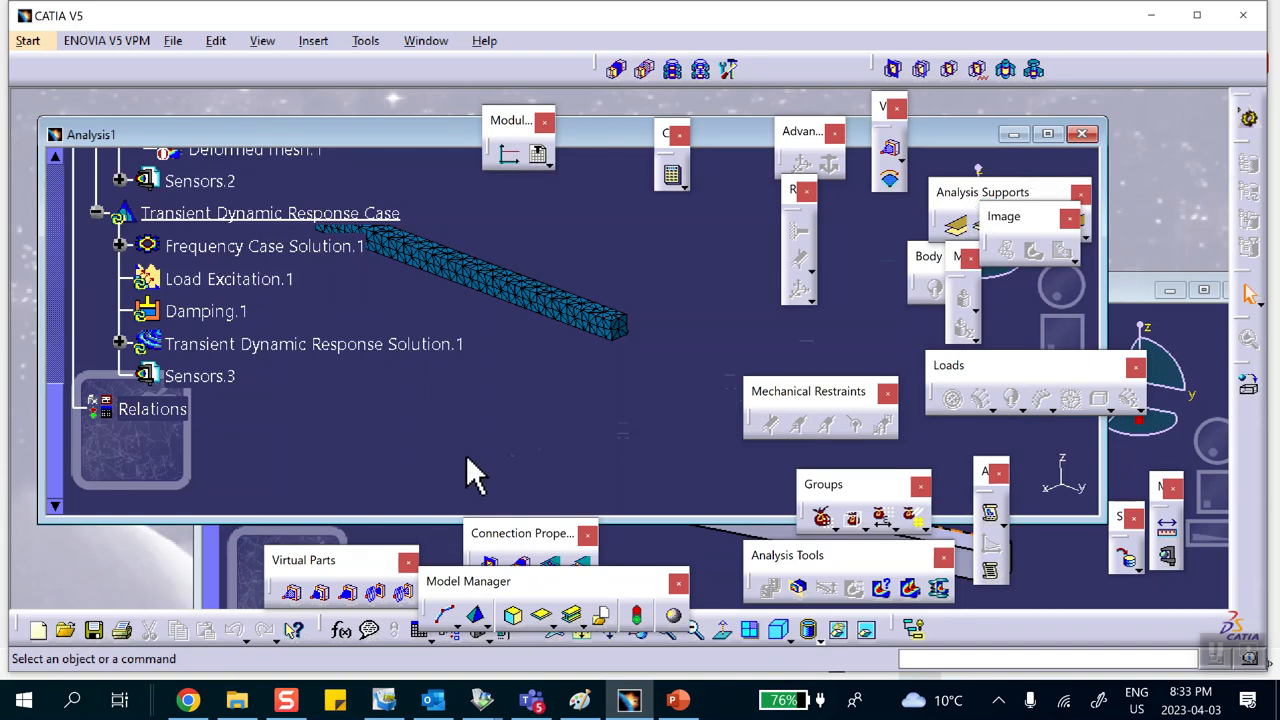
{"action": "left_click", "coordinate": [119, 343]}
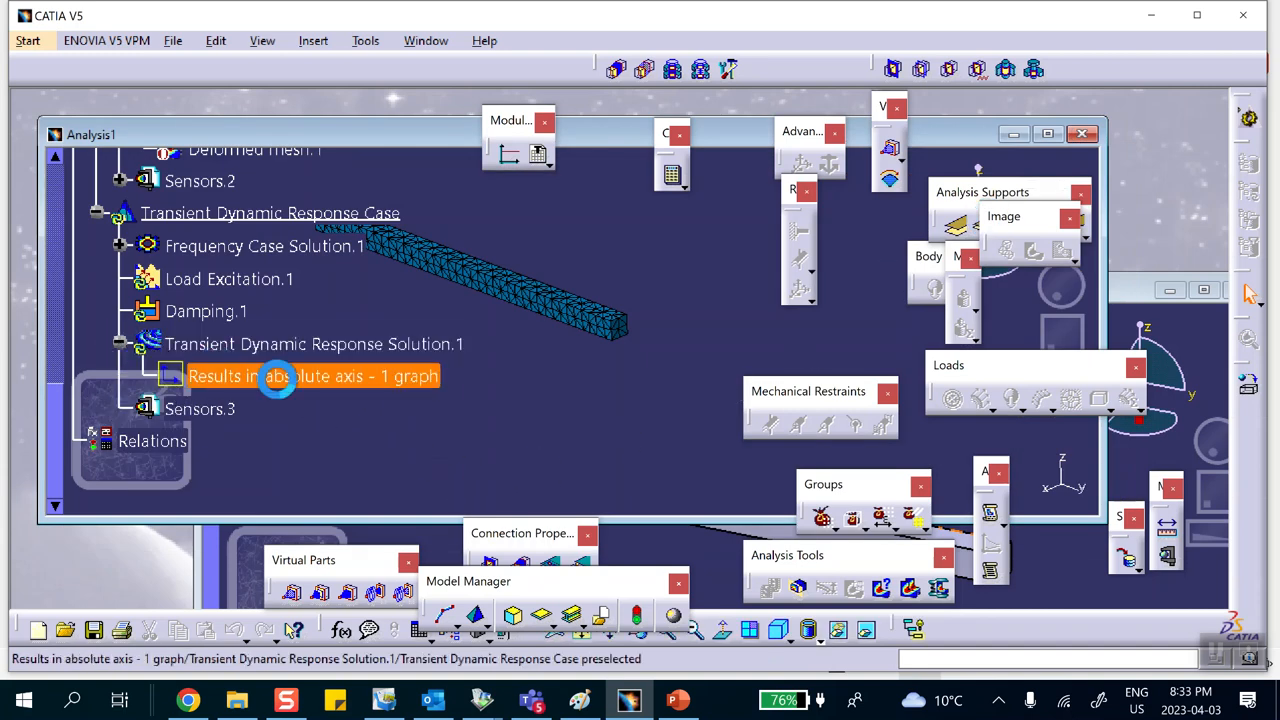
{"action": "right_click", "coordinate": [388, 393]}
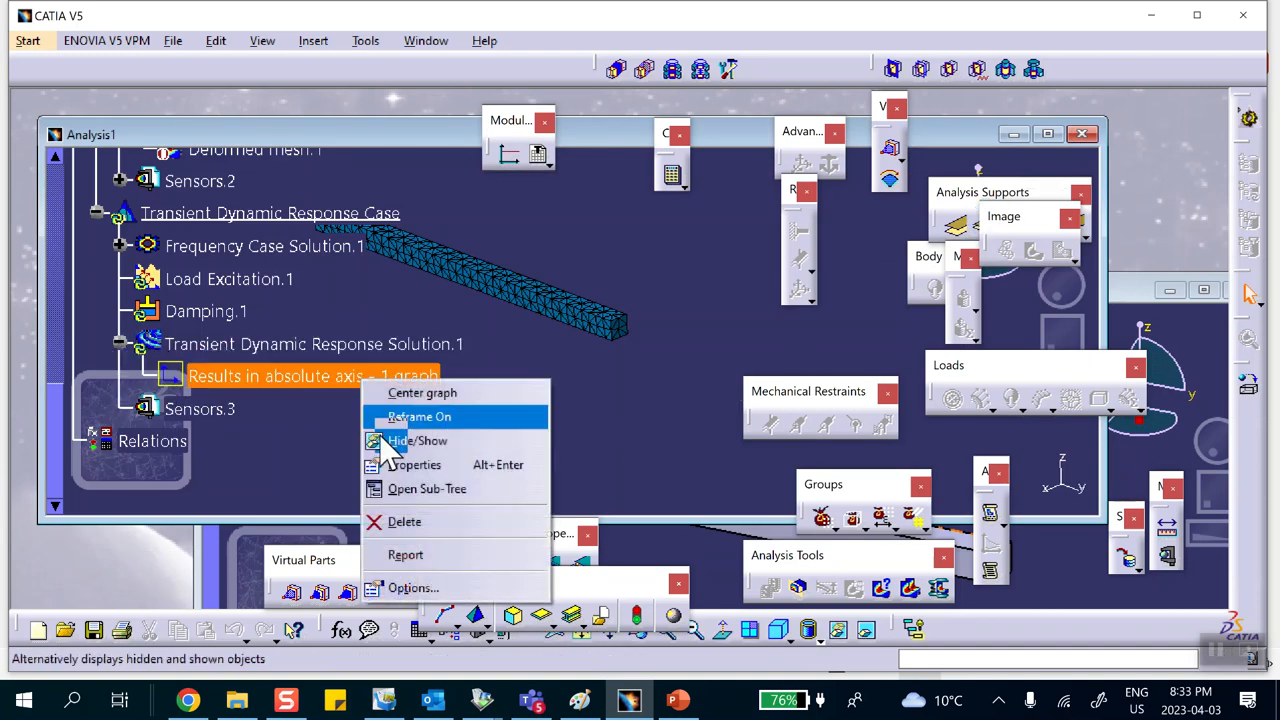
{"action": "left_click", "coordinate": [412, 522]}
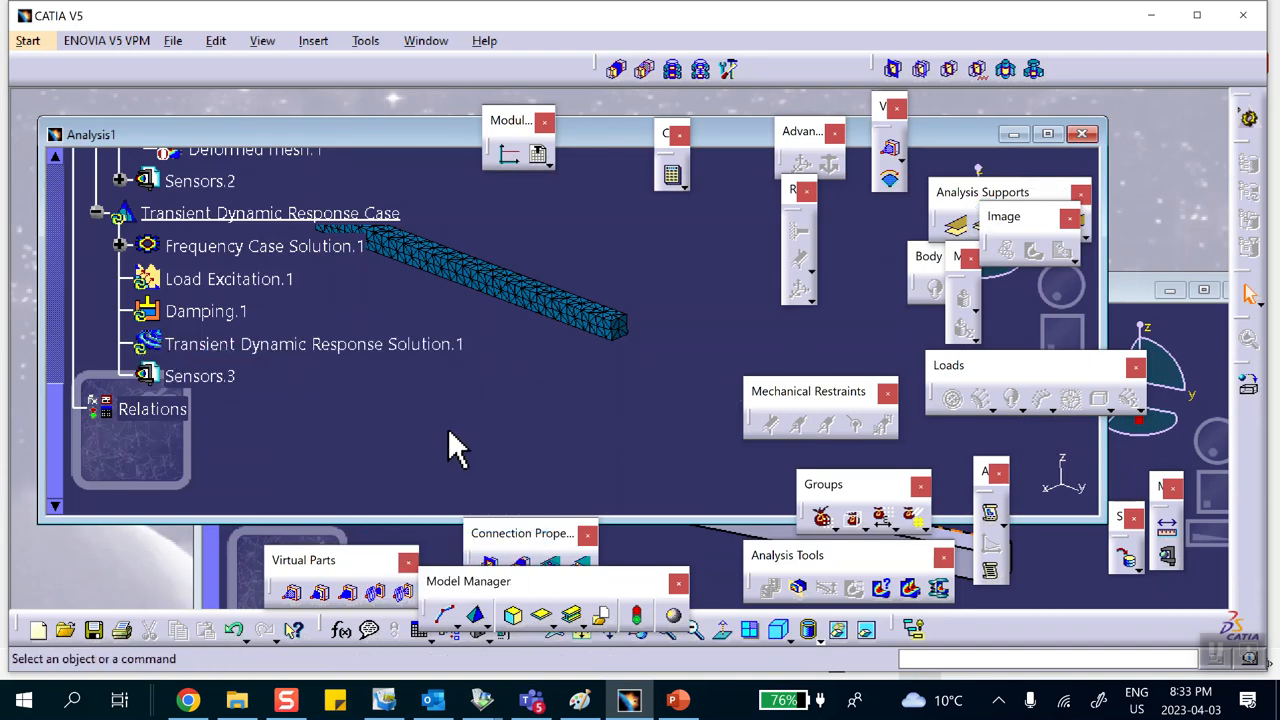
Step: Generate a new 2D display of Transient Dynamic Response Solution.1 with results in absolute axis
{"action": "right_click", "coordinate": [258, 343]}
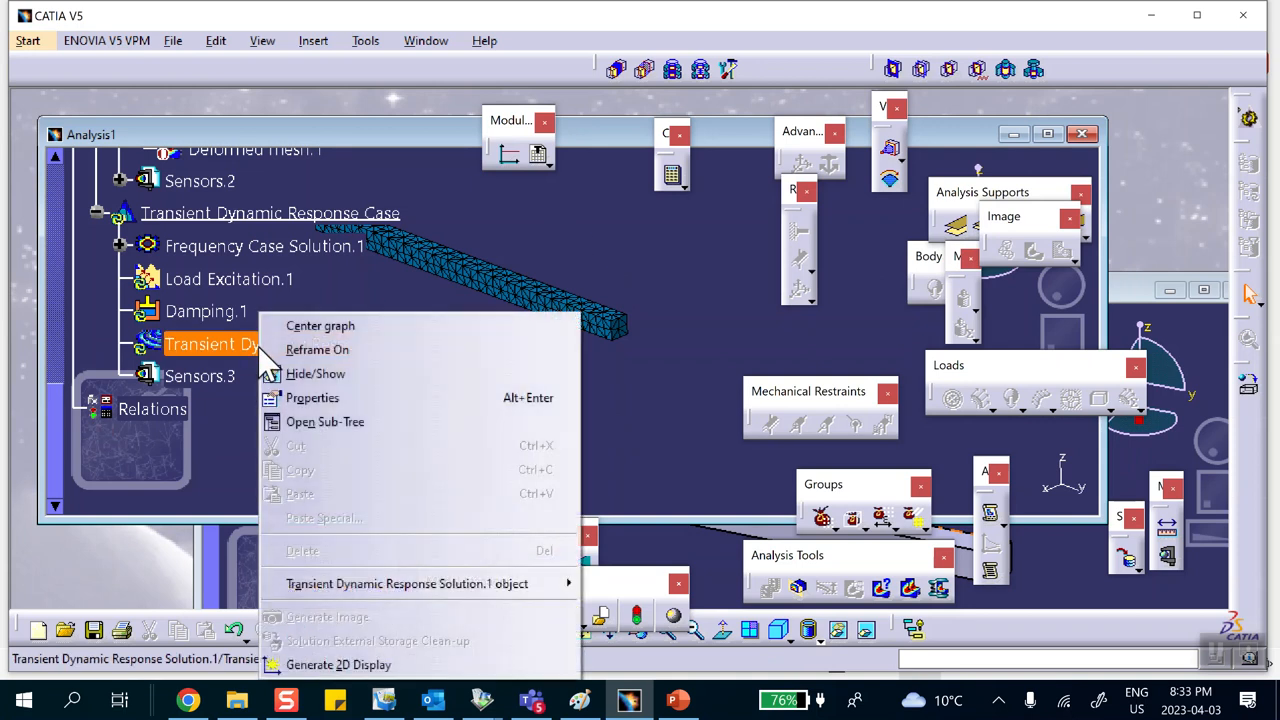
{"action": "left_click", "coordinate": [337, 665]}
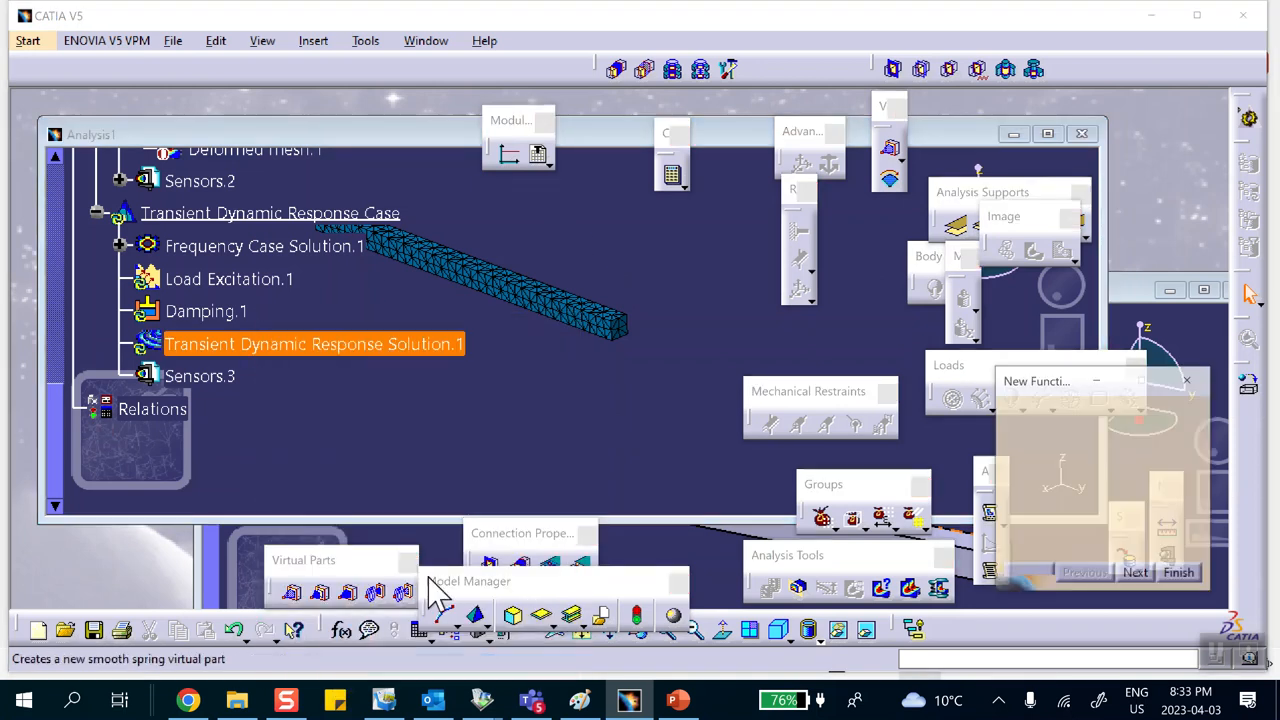
{"action": "left_click", "coordinate": [1137, 575]}
{"action": "left_click", "coordinate": [1180, 575]}
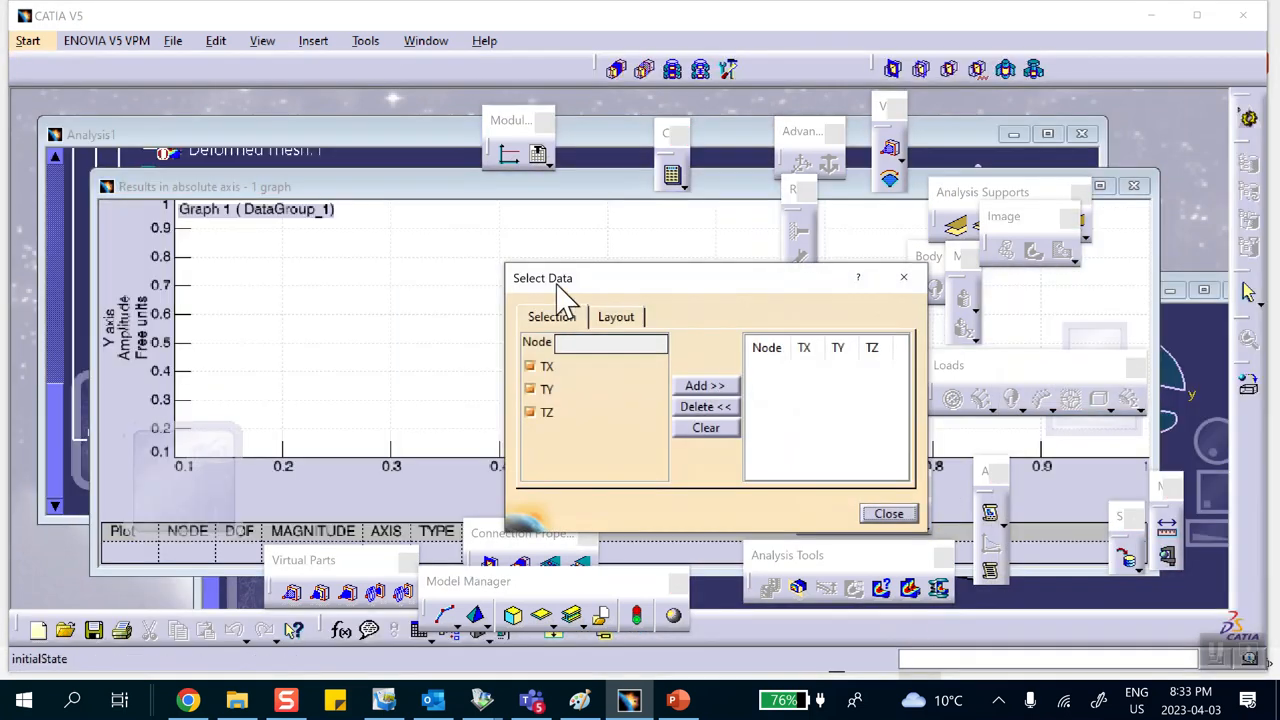
Step: Bring the analysis window forward, move the Select Data dialog aside, and swap to the hidden space
{"action": "left_click", "coordinate": [449, 158]}
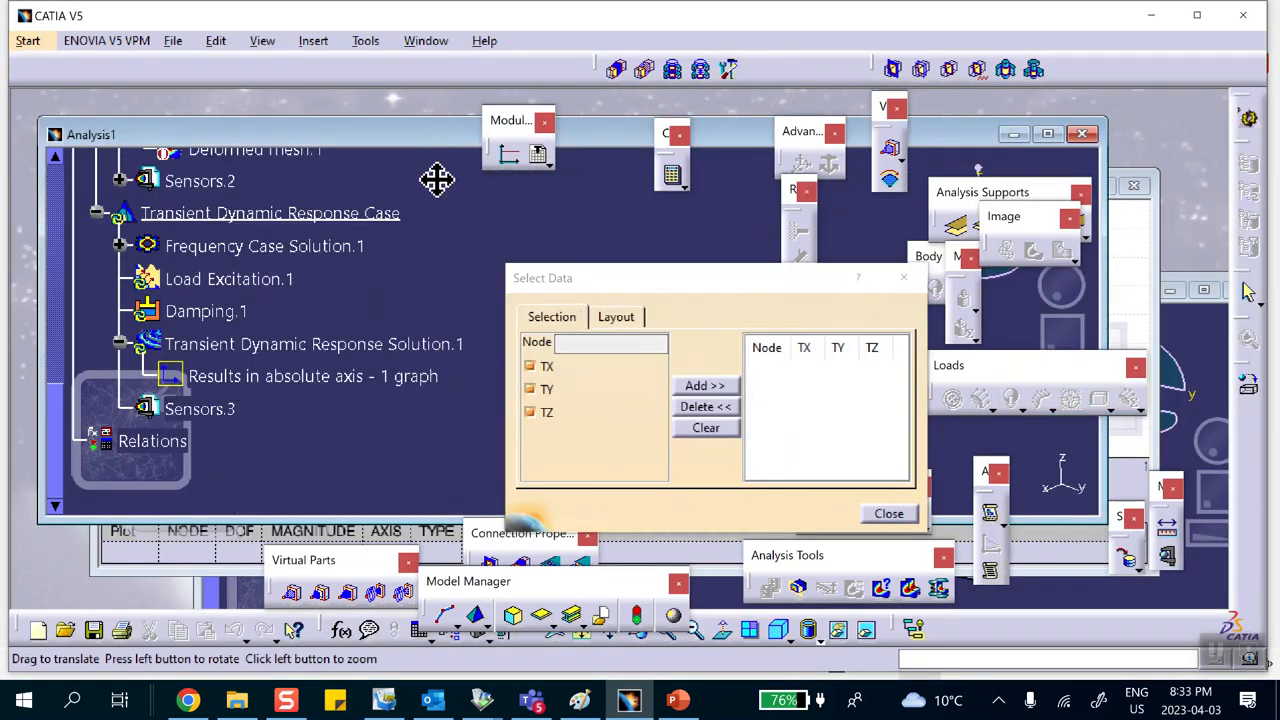
{"action": "left_click_drag", "start_coordinate": [429, 135], "coordinate": [414, 120]}
{"action": "left_click_drag", "start_coordinate": [625, 280], "coordinate": [487, 252]}
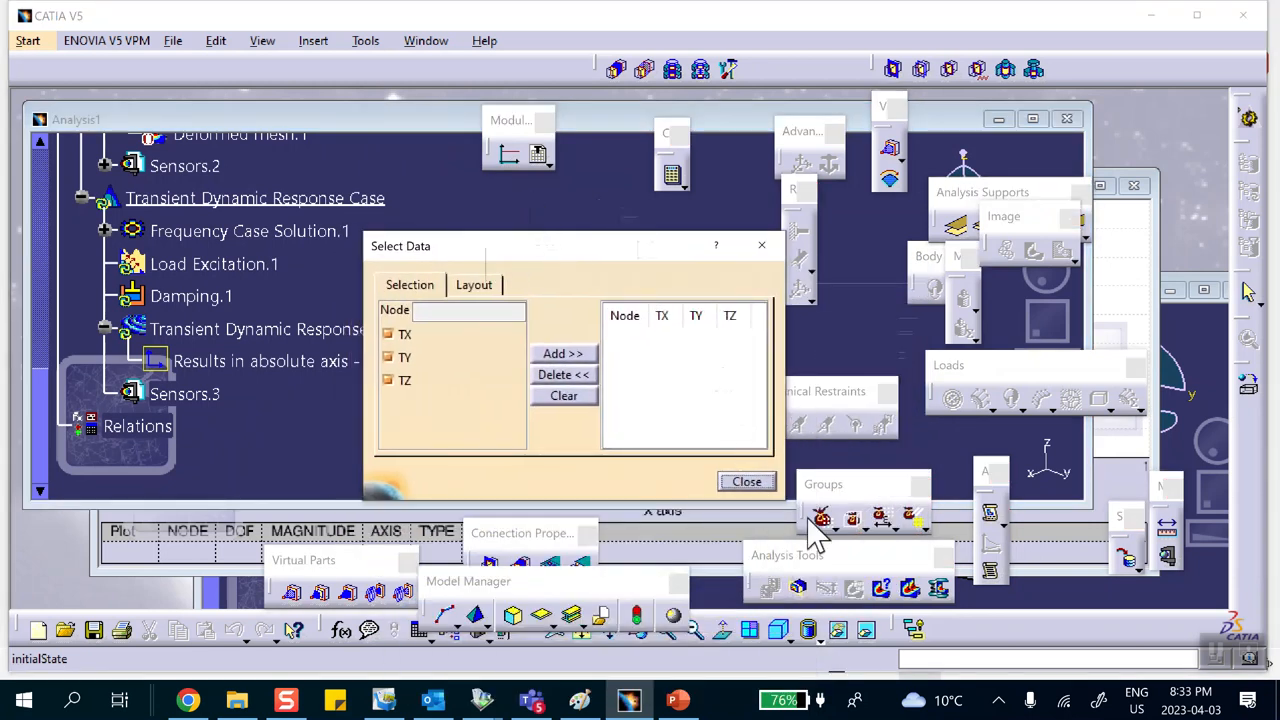
{"action": "left_click", "coordinate": [868, 631]}
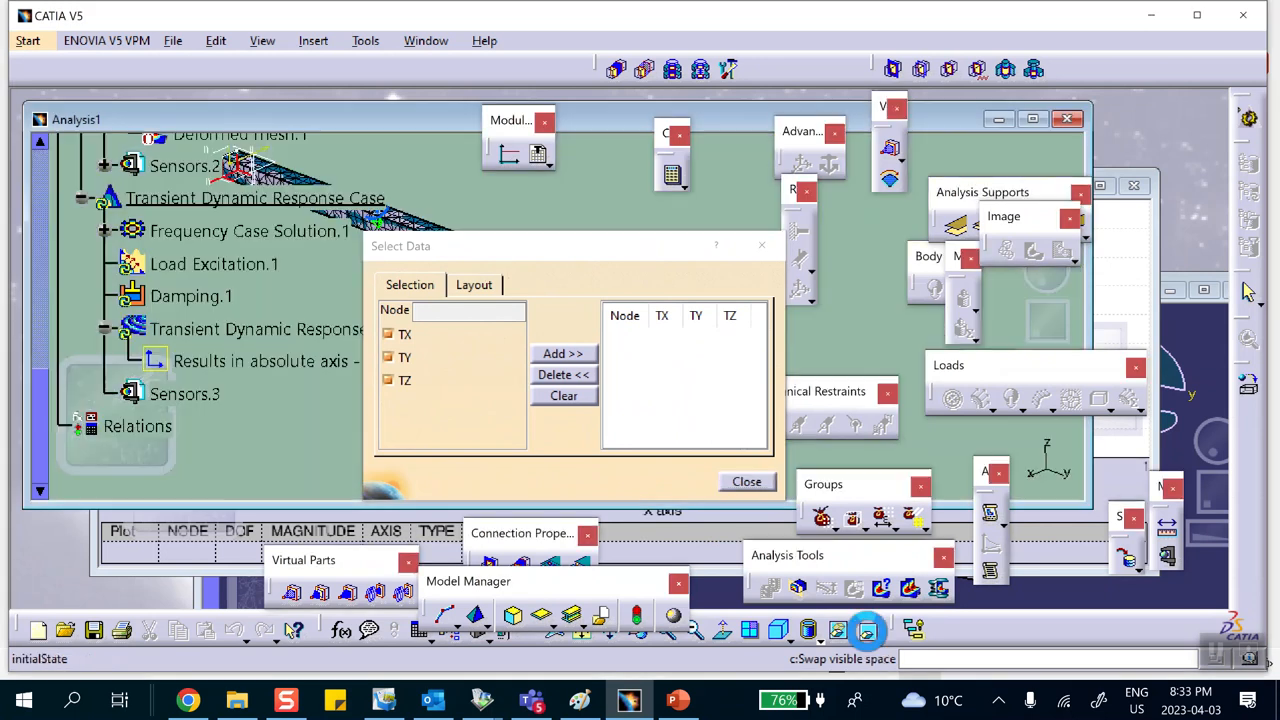
{"action": "left_click_drag", "start_coordinate": [589, 254], "coordinate": [543, 404]}
{"action": "middle_click_drag", "start_coordinate": [538, 322], "coordinate": [648, 372]}
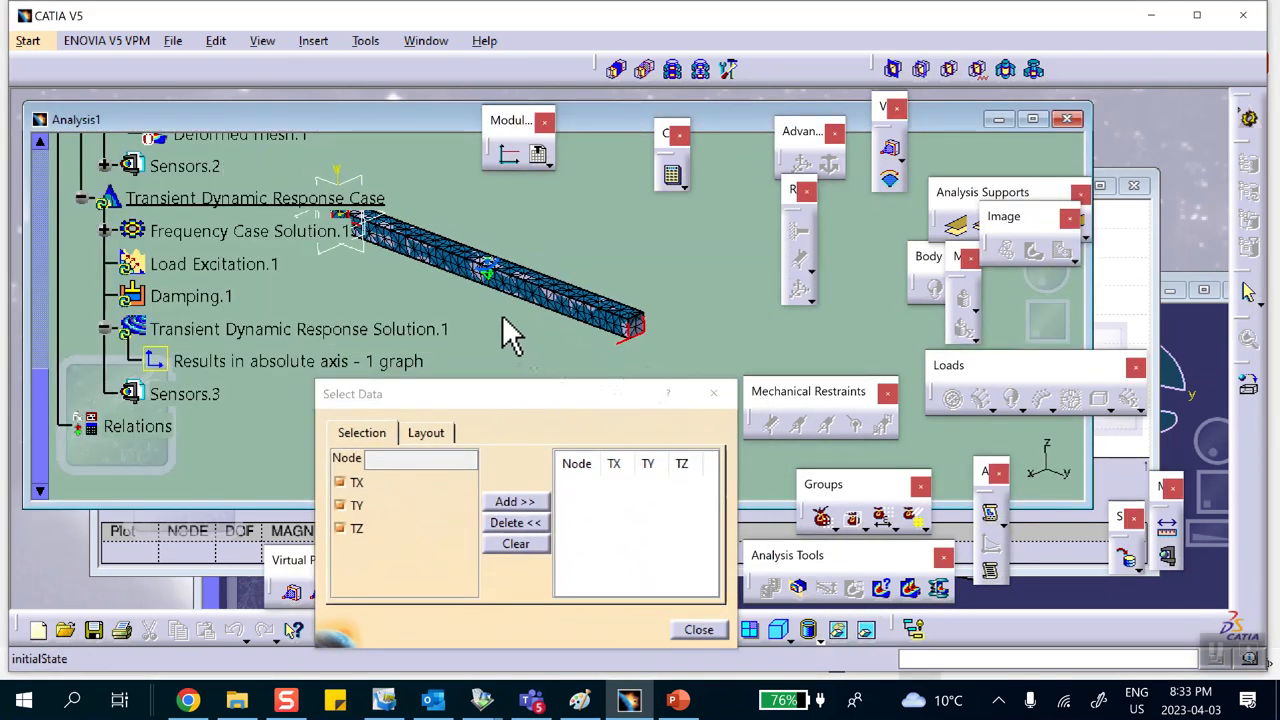
Step: Zoom in near the beam's mid-span and return the two hidden mesh entities there to visible space
{"action": "middle_click_drag", "start_coordinate": [502, 315], "coordinate": [590, 288]}
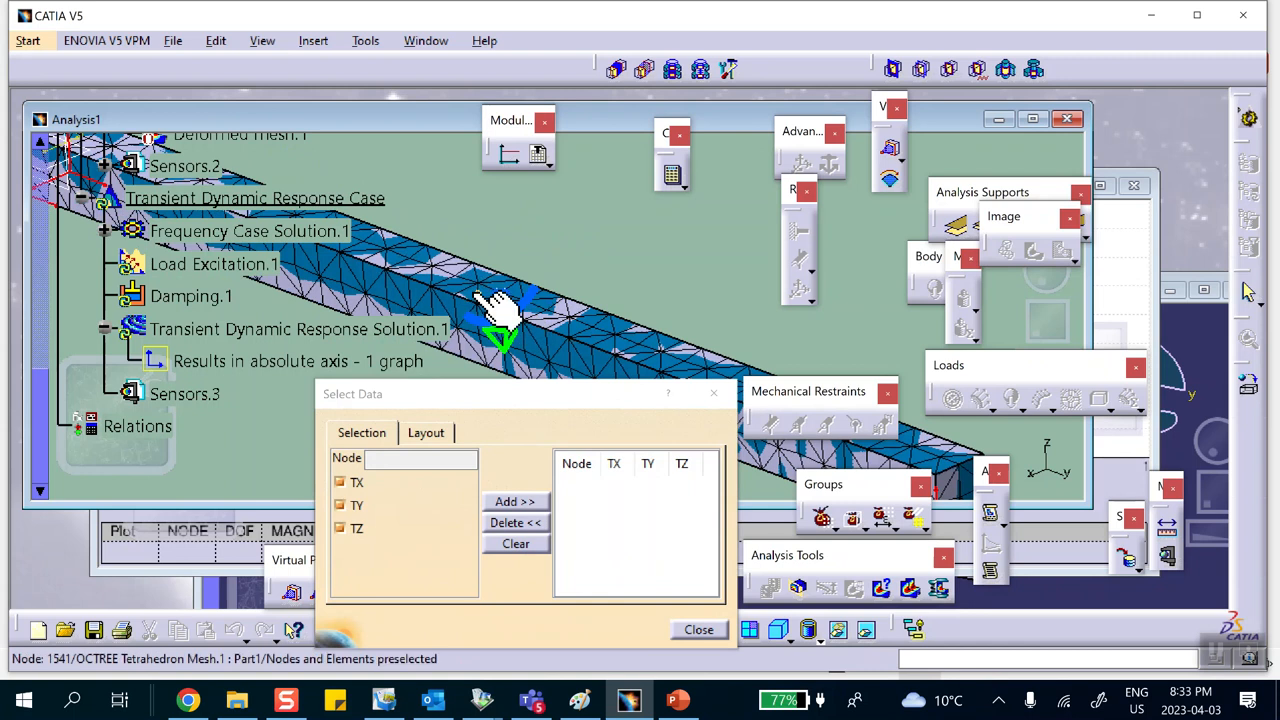
{"action": "right_click", "coordinate": [510, 325]}
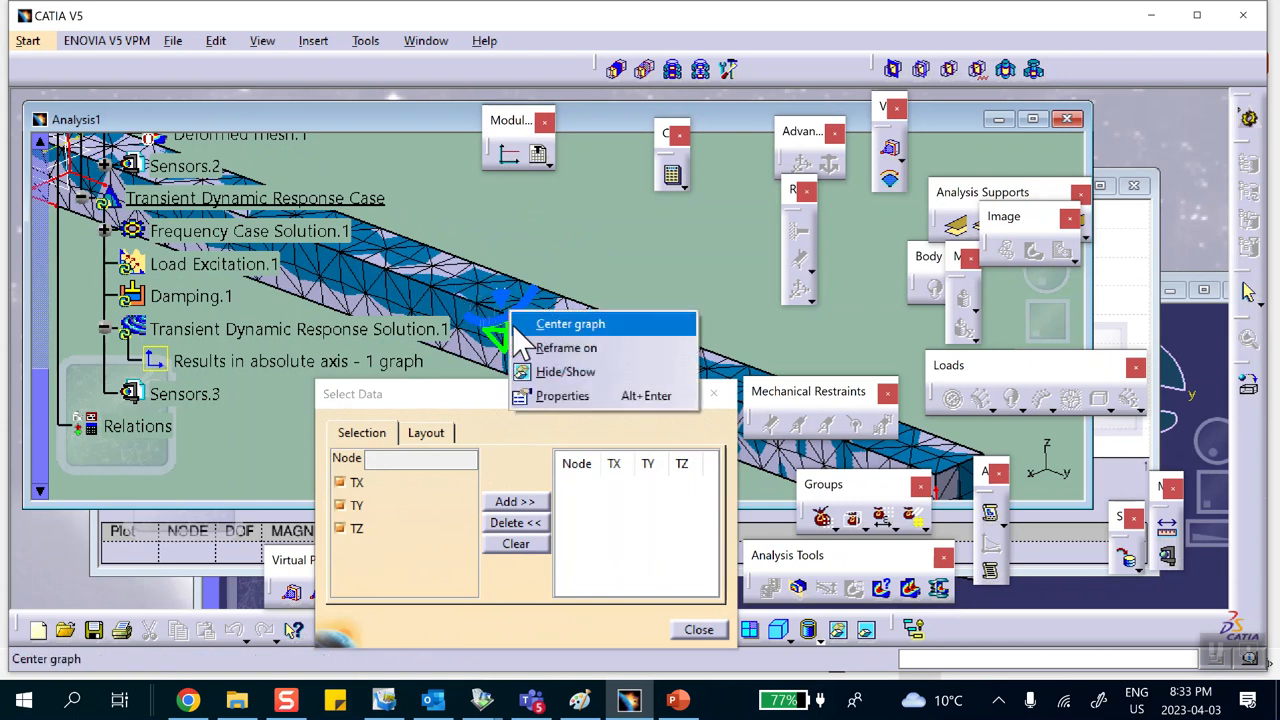
{"action": "left_click", "coordinate": [530, 367]}
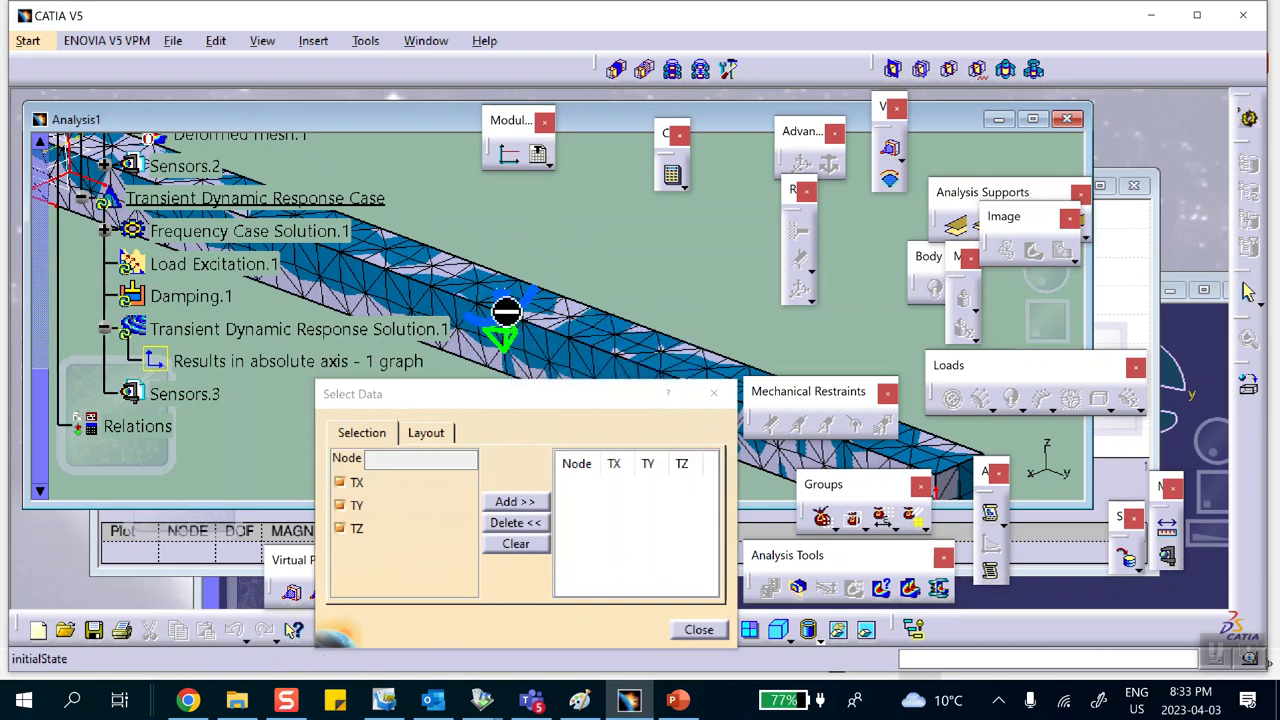
{"action": "right_click", "coordinate": [508, 312]}
{"action": "left_click", "coordinate": [528, 368]}
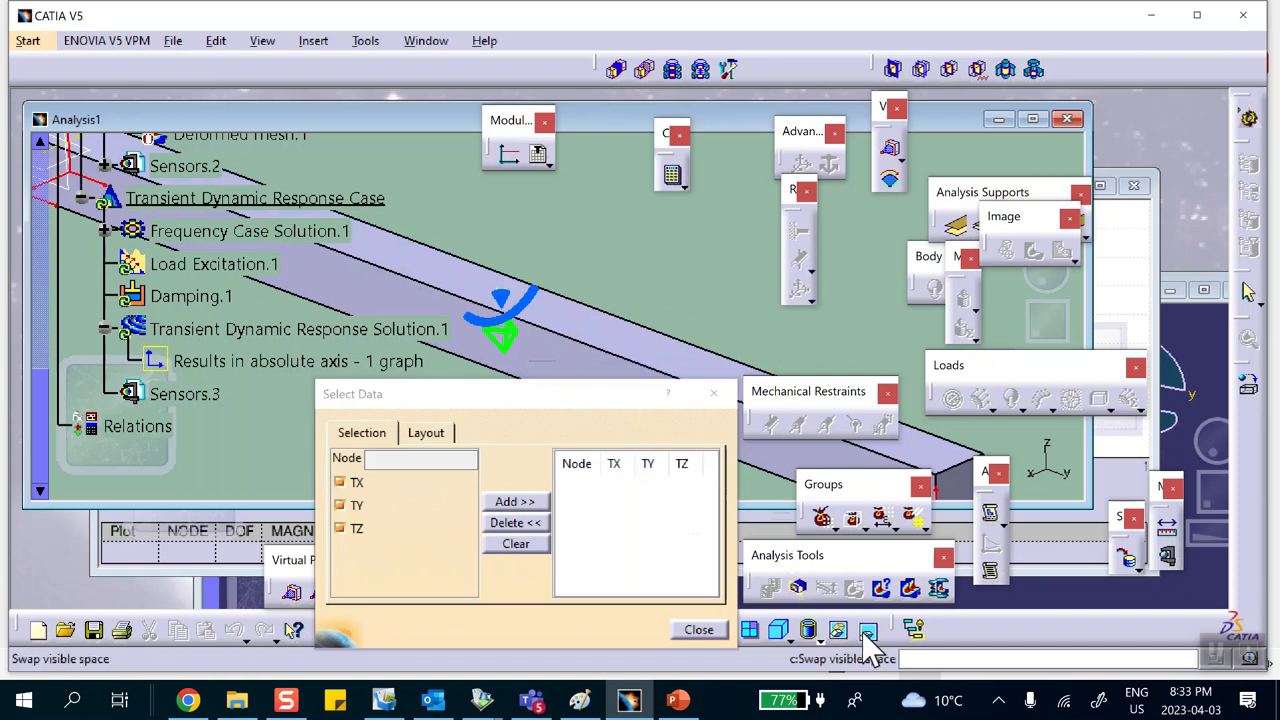
Step: Swap between visible and hidden space and rotate the view to locate a node on the beam
{"action": "left_click", "coordinate": [867, 629]}
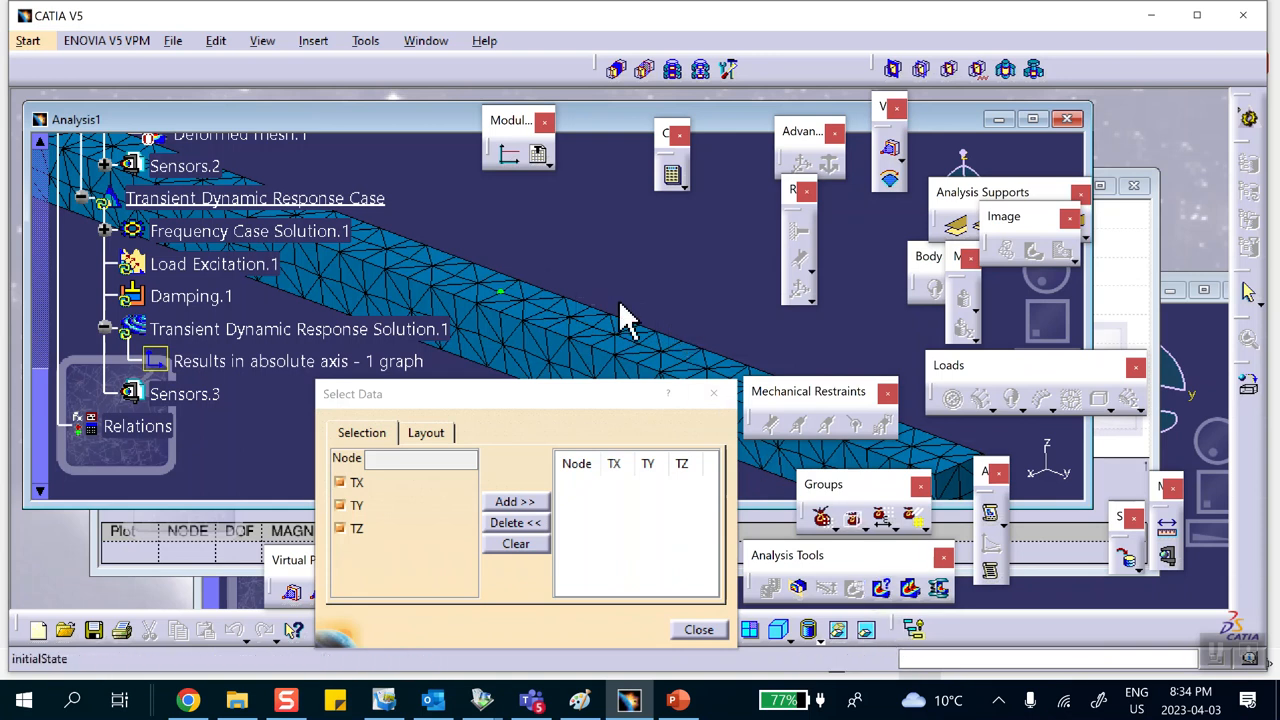
{"action": "left_click", "coordinate": [866, 629]}
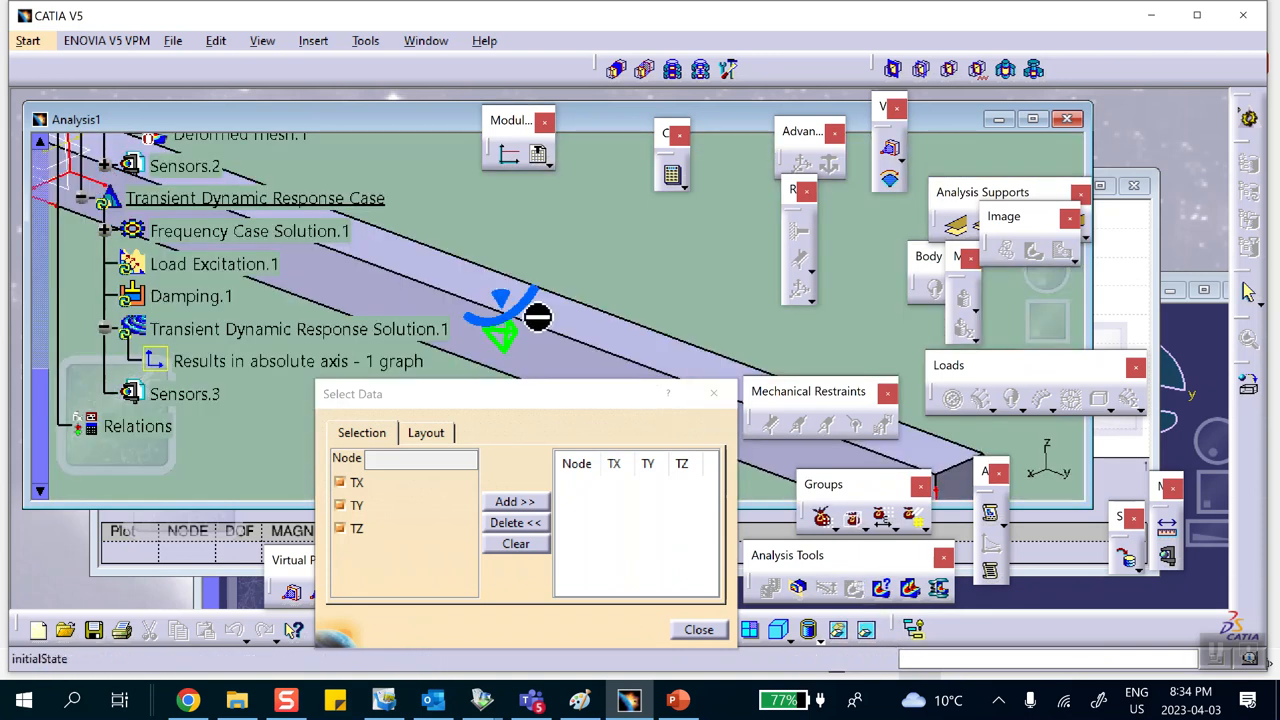
{"action": "left_click", "coordinate": [866, 629]}
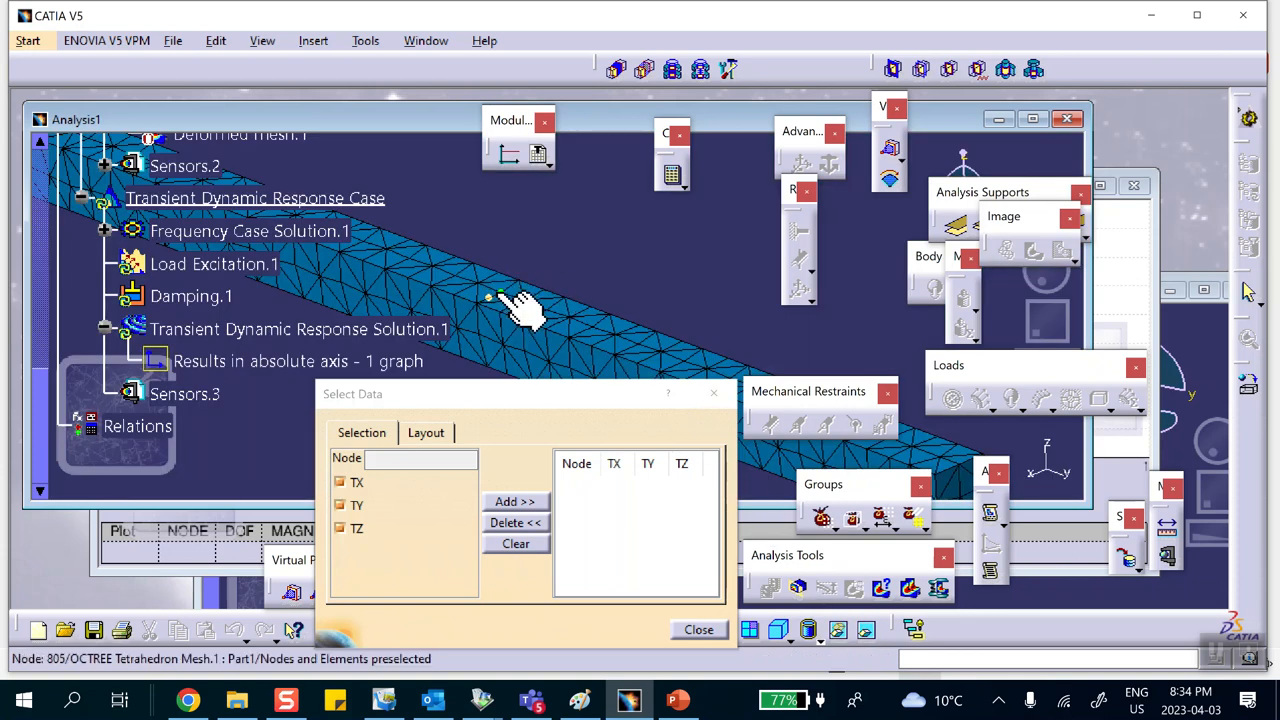
{"action": "middle_click_drag", "start_coordinate": [578, 242], "coordinate": [657, 251]}
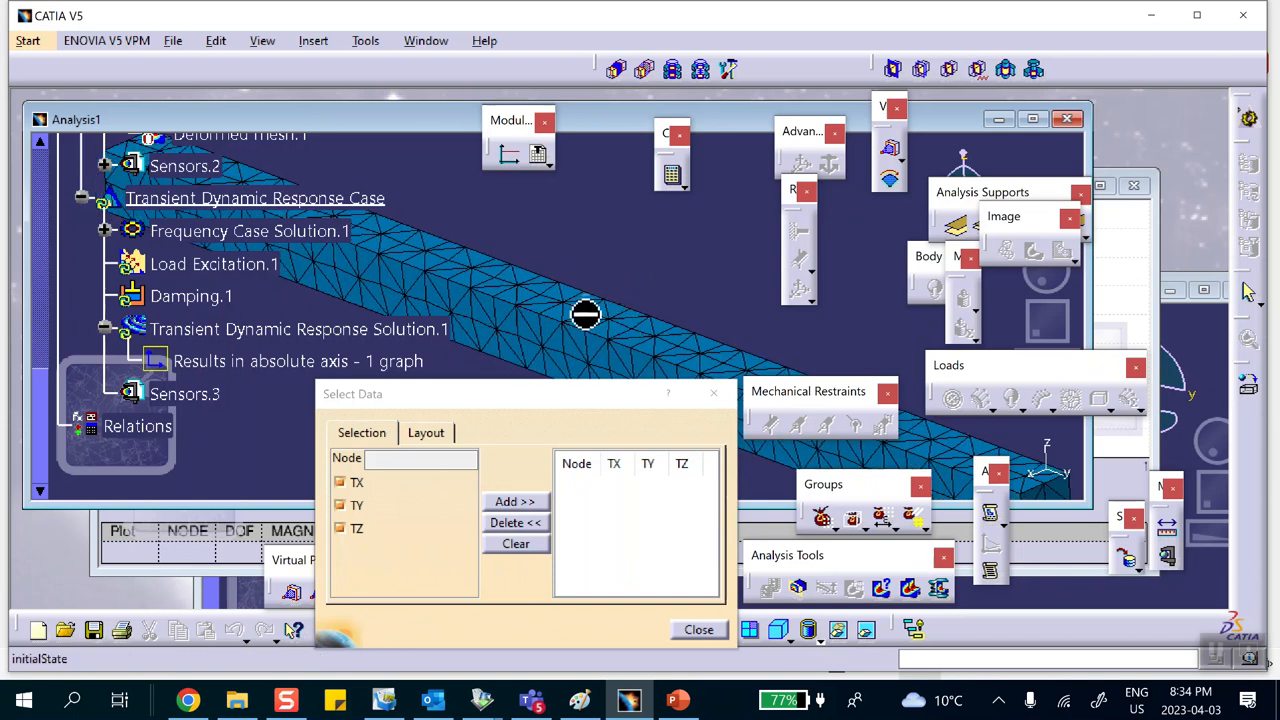
{"action": "middle_click_drag", "start_coordinate": [557, 263], "coordinate": [690, 255]}
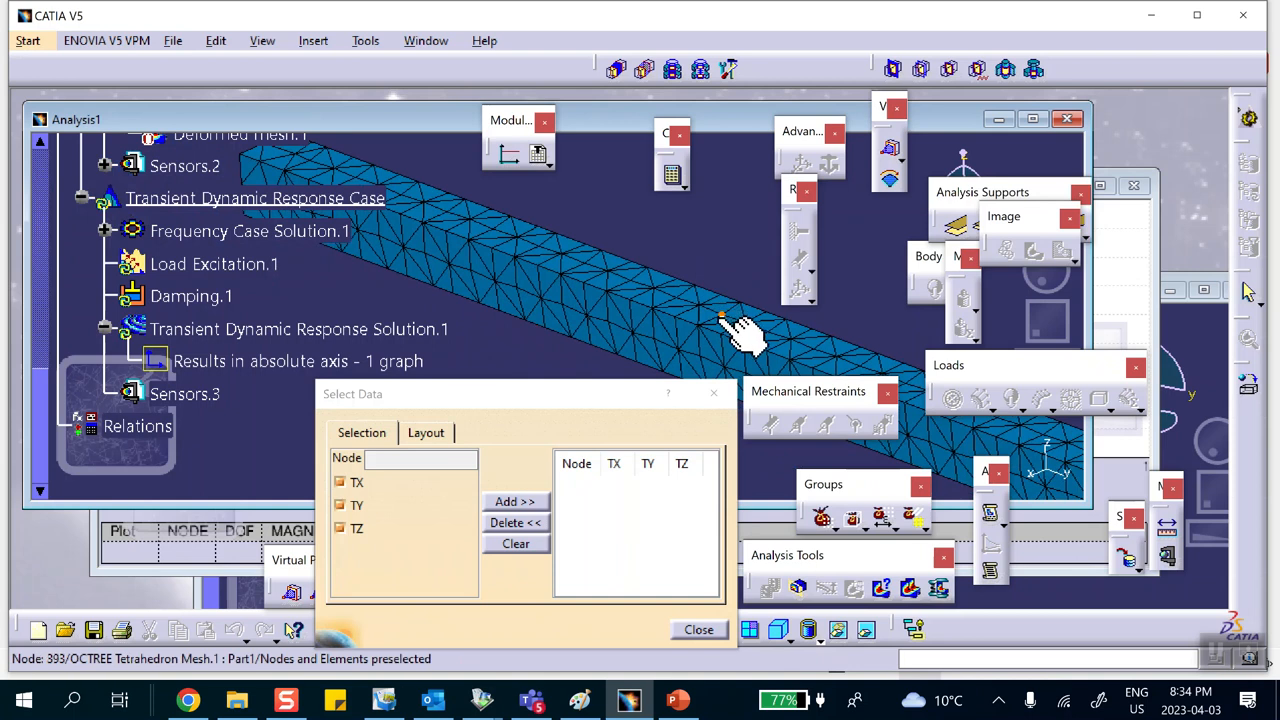
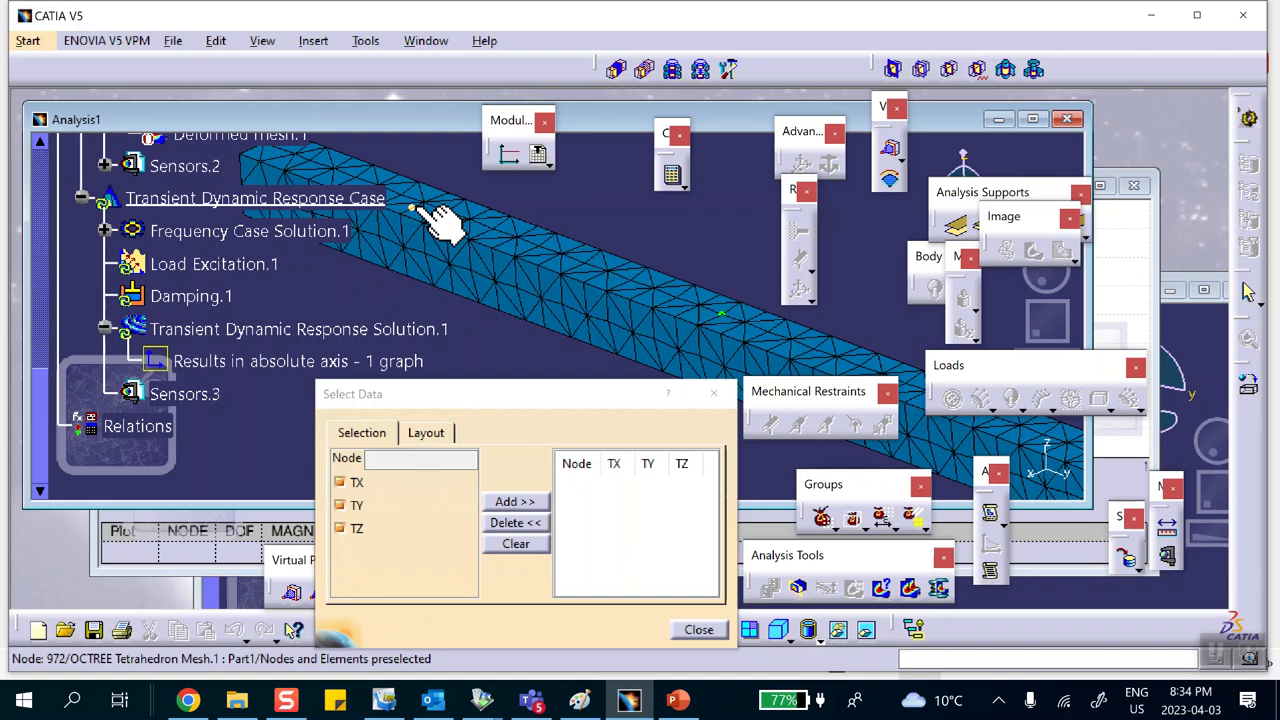
Step: Close the Select Data dialog and minimize the analysis and graph windows to switch to the Part1 window
{"action": "left_click", "coordinate": [699, 631]}
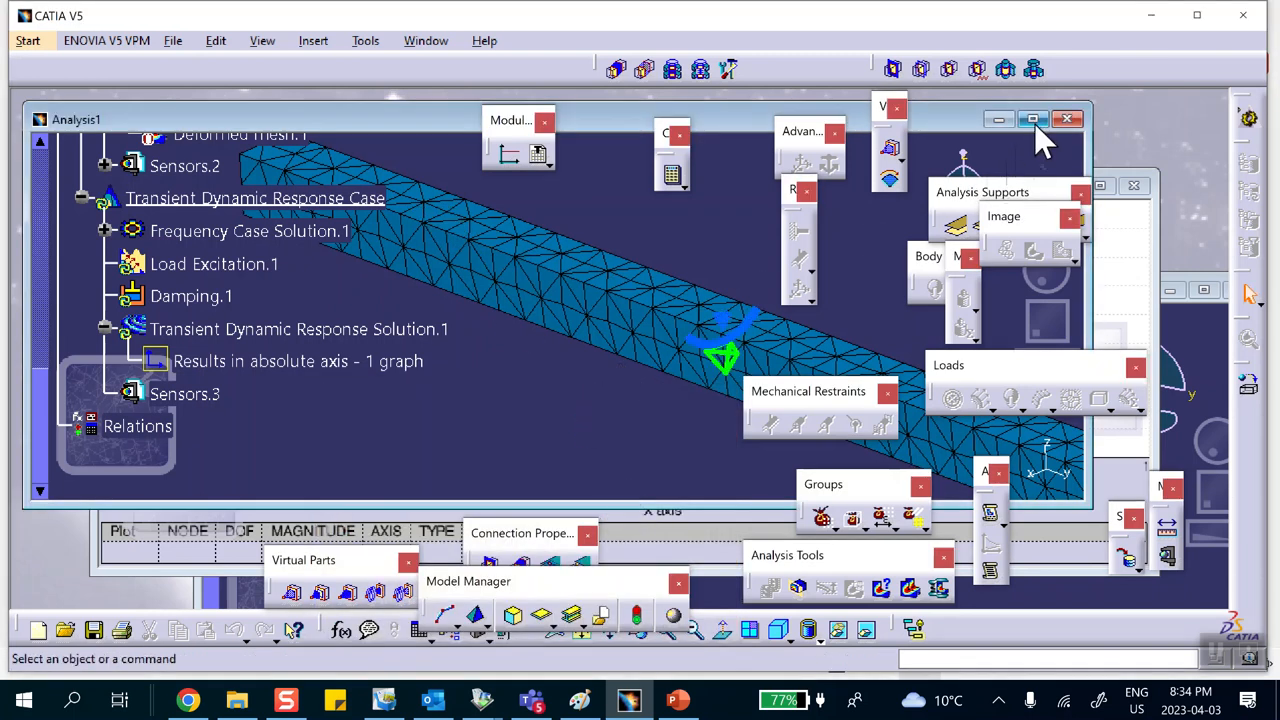
{"action": "left_click", "coordinate": [998, 120]}
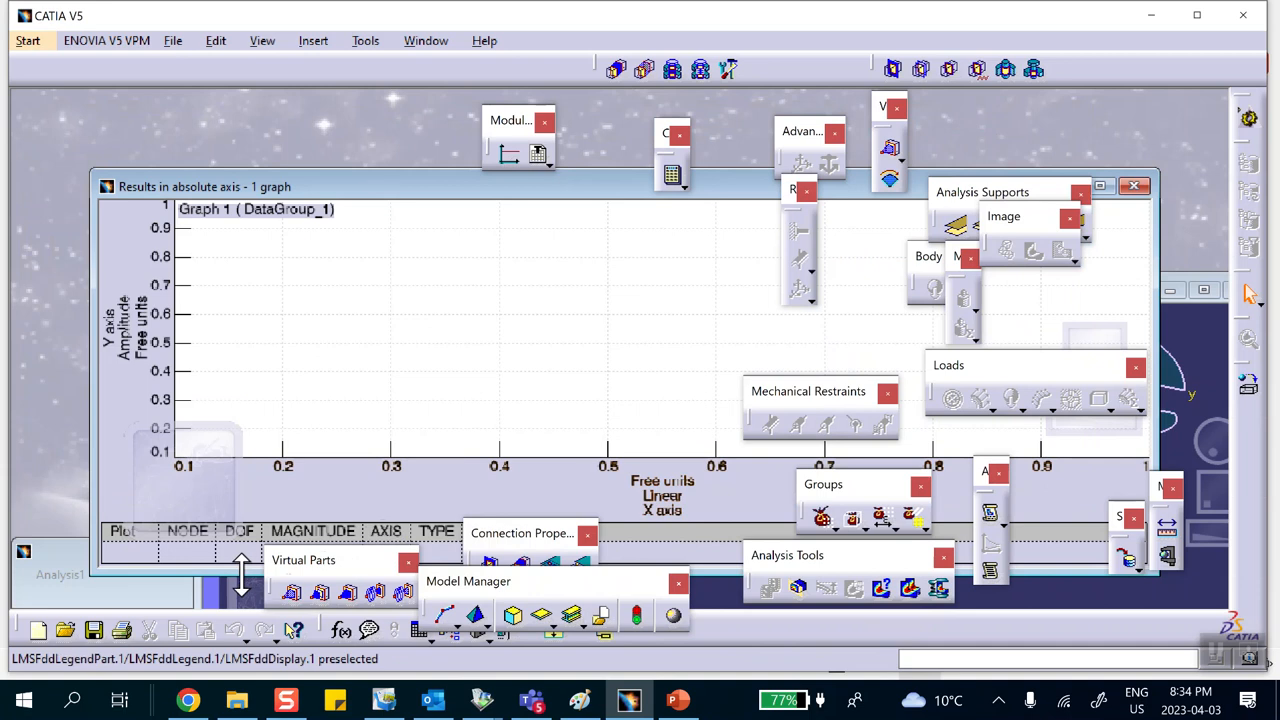
{"action": "left_click", "coordinate": [1134, 186]}
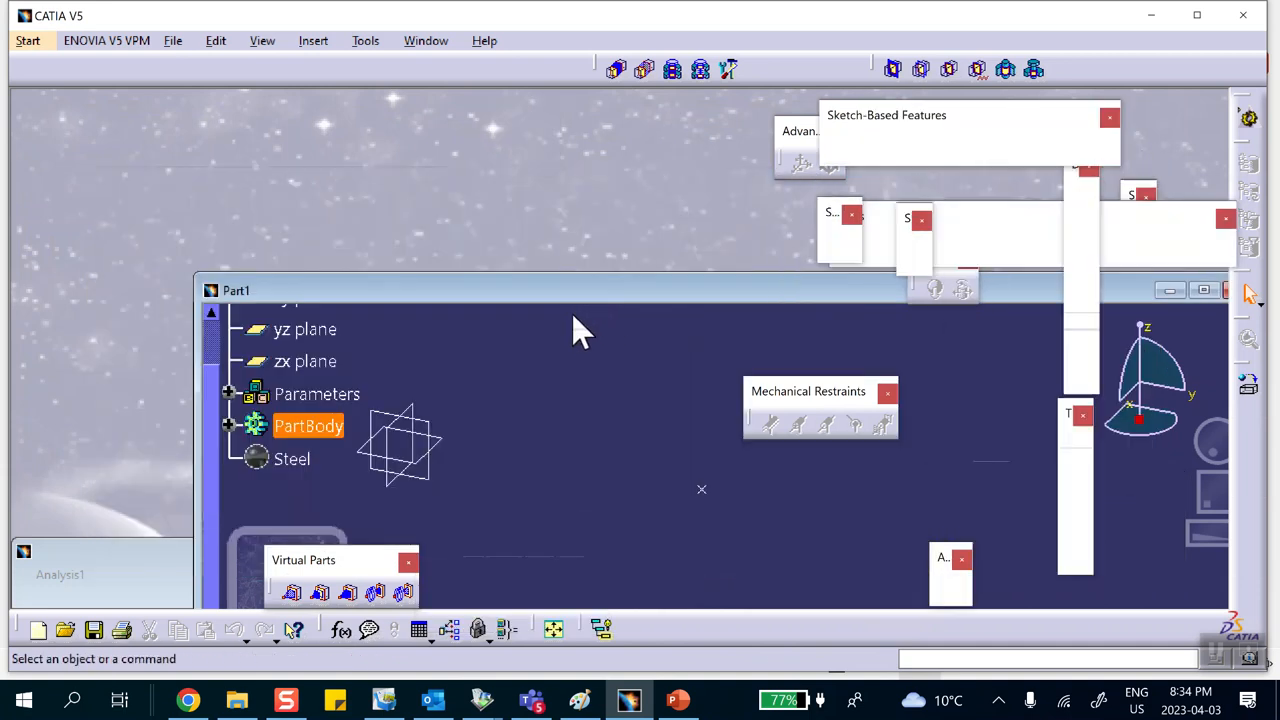
{"action": "left_click", "coordinate": [105, 560]}
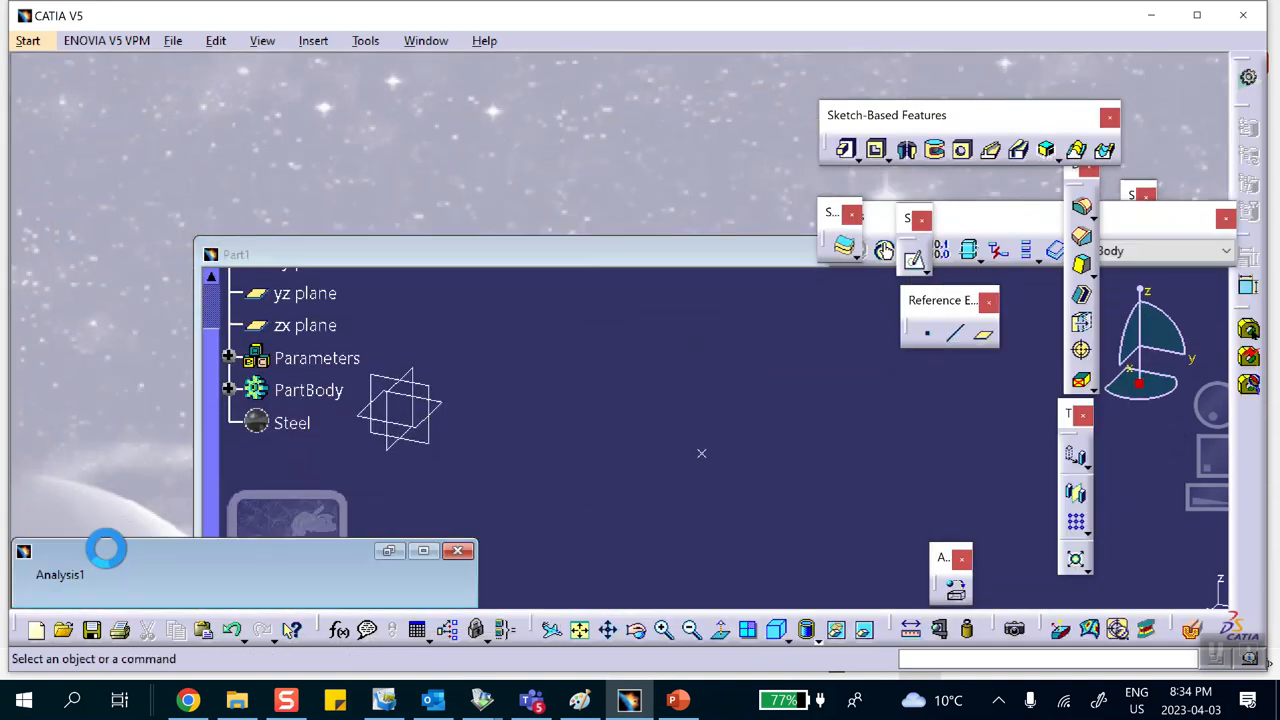
{"action": "left_click", "coordinate": [256, 502]}
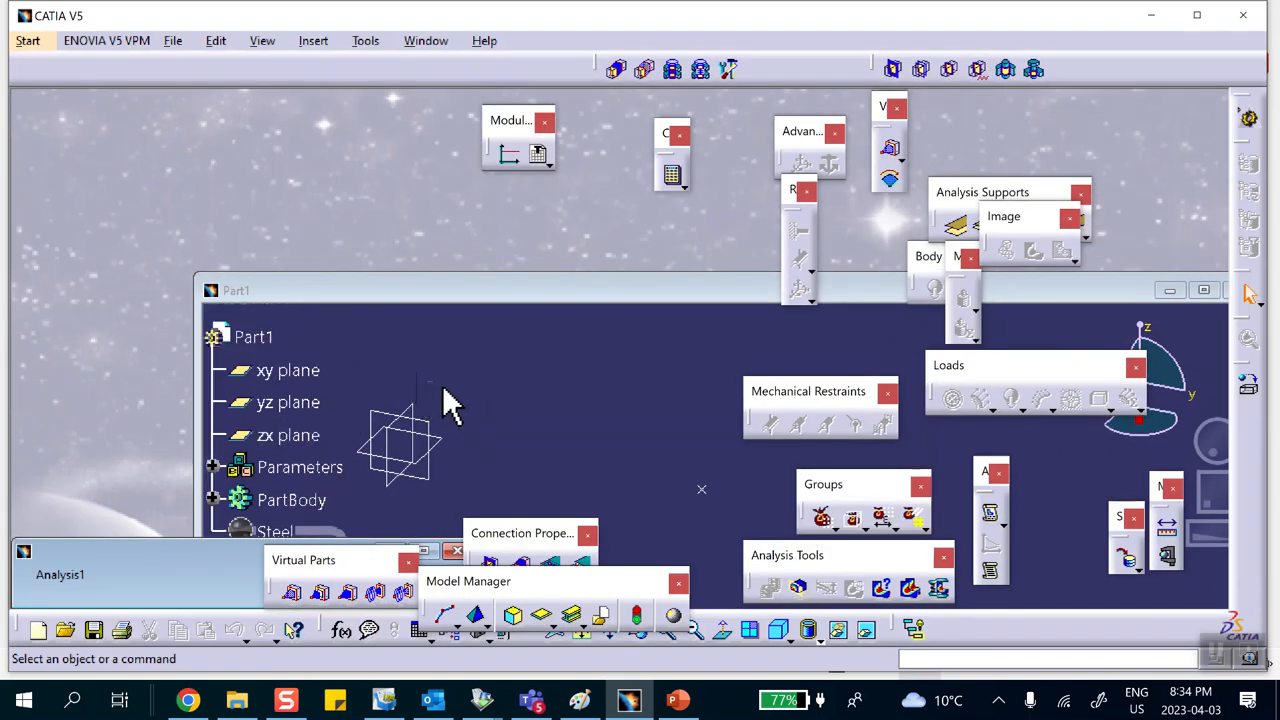
Step: Expand PartBody and Point.1 in the part tree and set the point's Y coordinate to 5 in
{"action": "scroll", "coordinate": [240, 420], "scroll_direction": "down", "scroll_amount": 2}
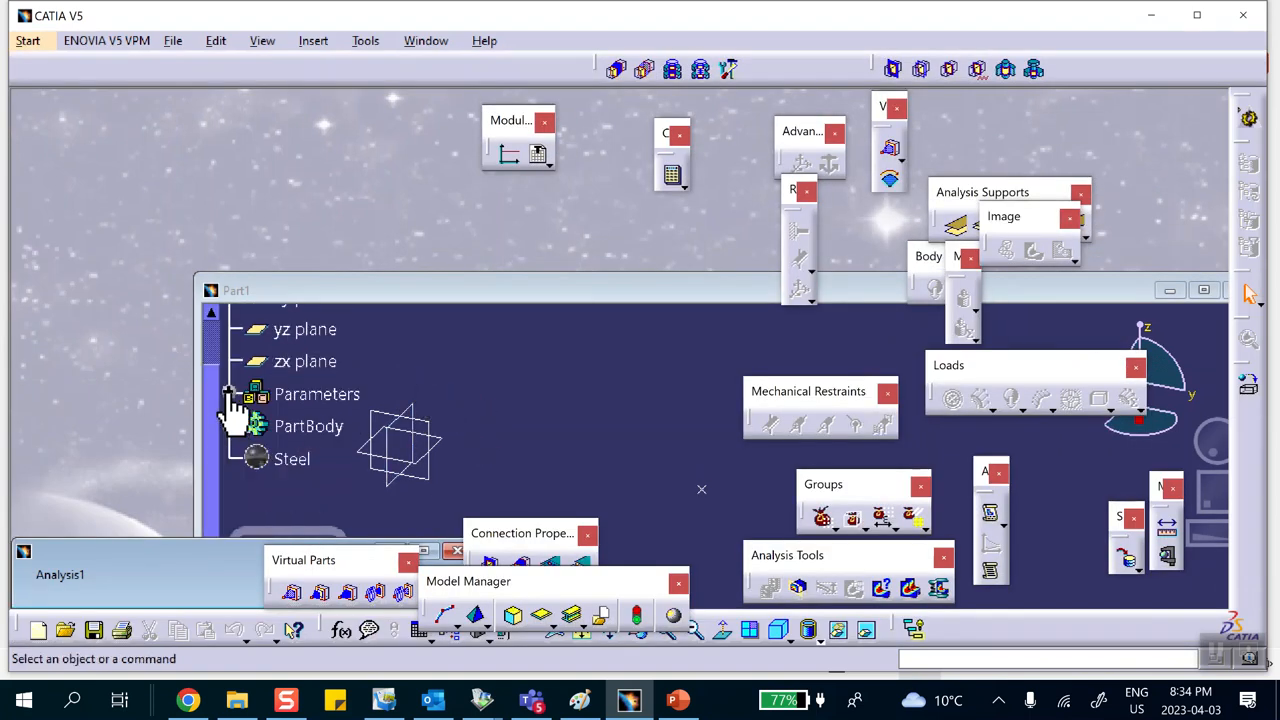
{"action": "double_click", "coordinate": [230, 425]}
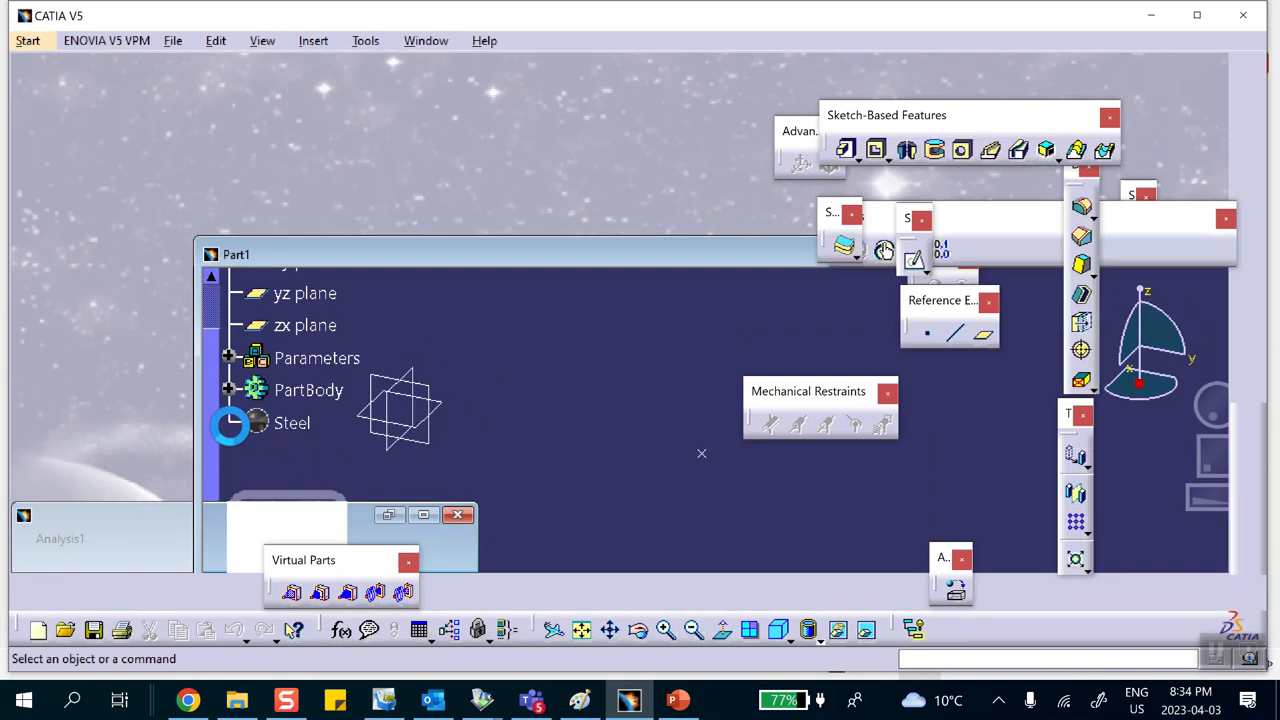
{"action": "scroll", "coordinate": [356, 425], "scroll_direction": "down", "scroll_amount": 3}
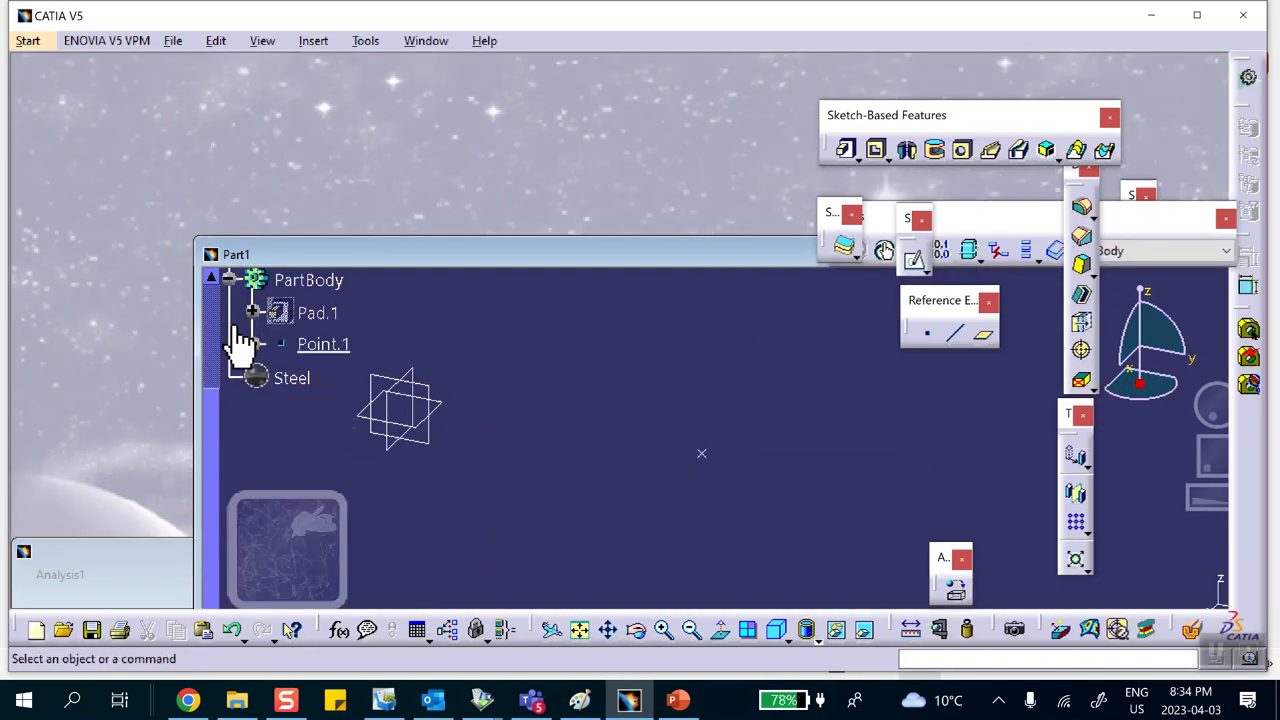
{"action": "left_click", "coordinate": [248, 343]}
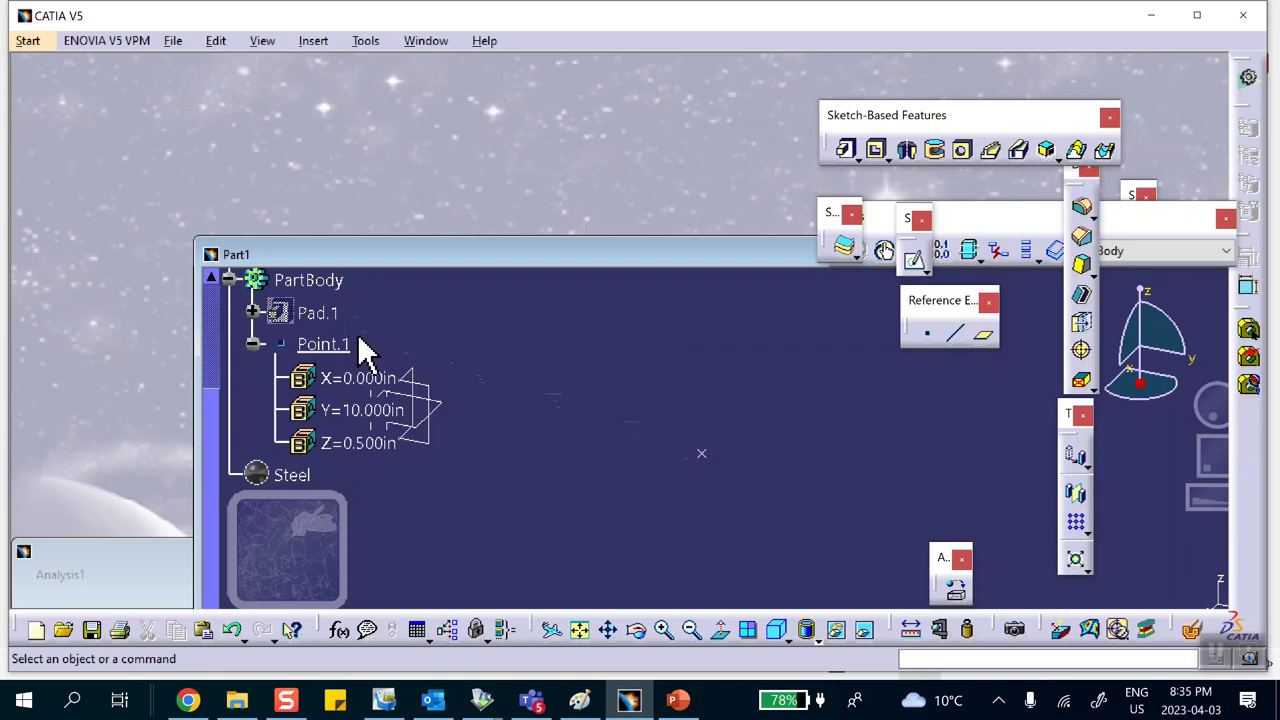
{"action": "double_click", "coordinate": [375, 413]}
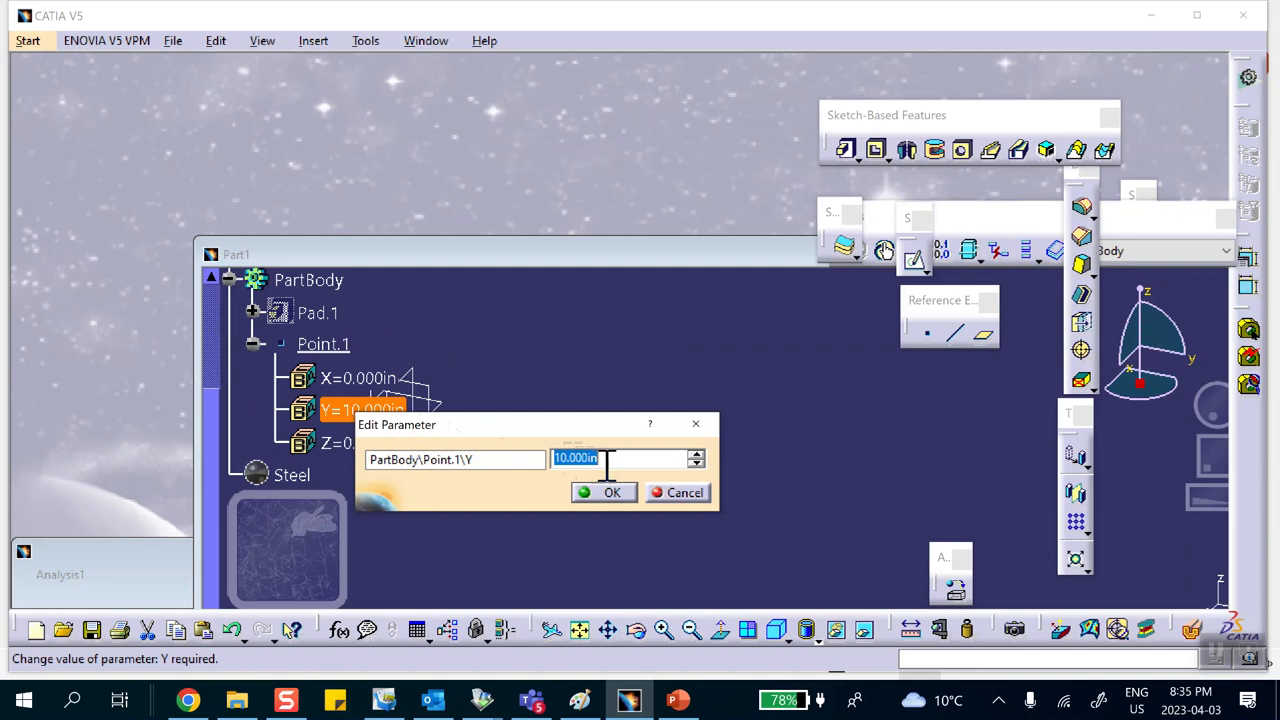
{"action": "type", "text": "5"}
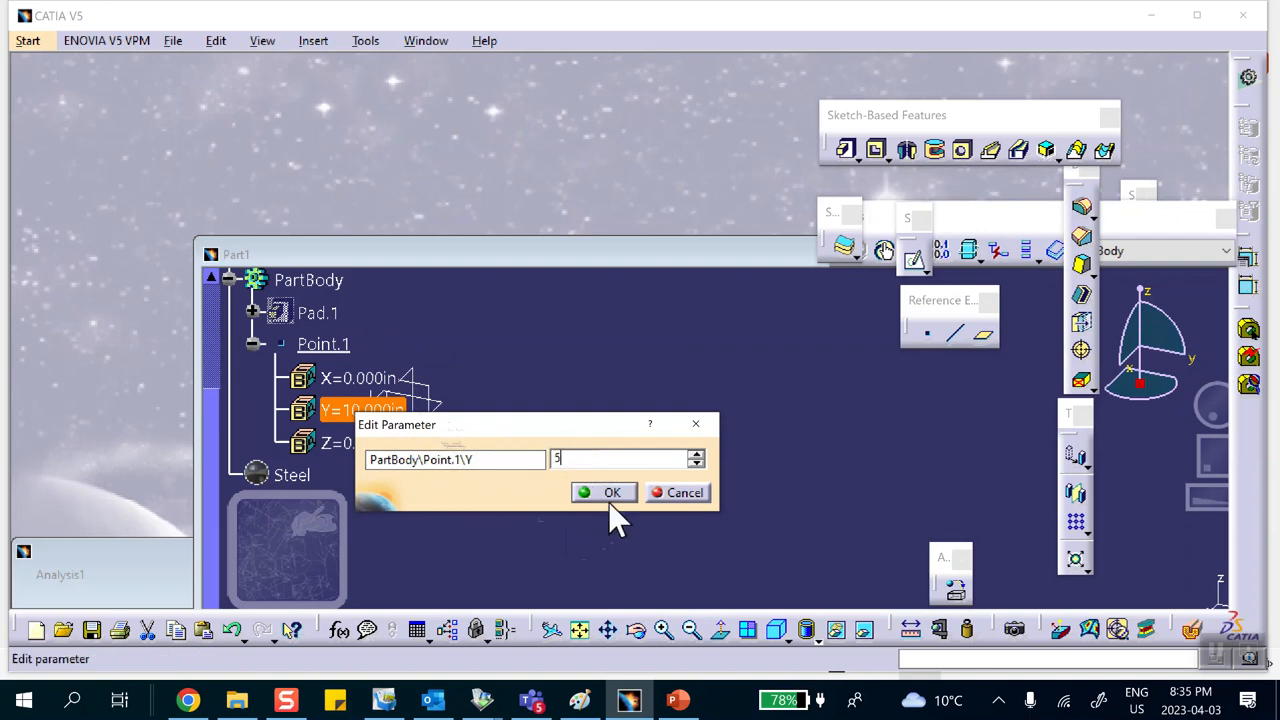
{"action": "left_click", "coordinate": [612, 492]}
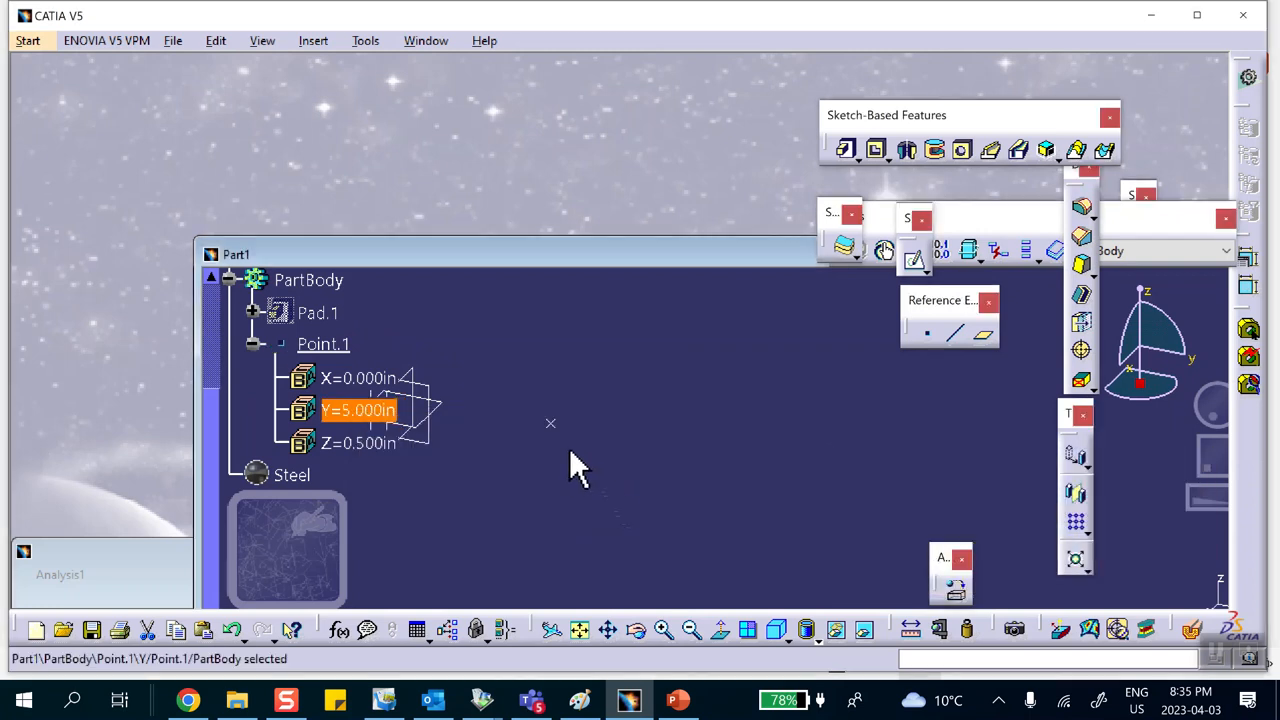
Step: Restore the analysis window, move the Part1 window below it, and bring the analysis window forward
{"action": "double_click", "coordinate": [80, 560]}
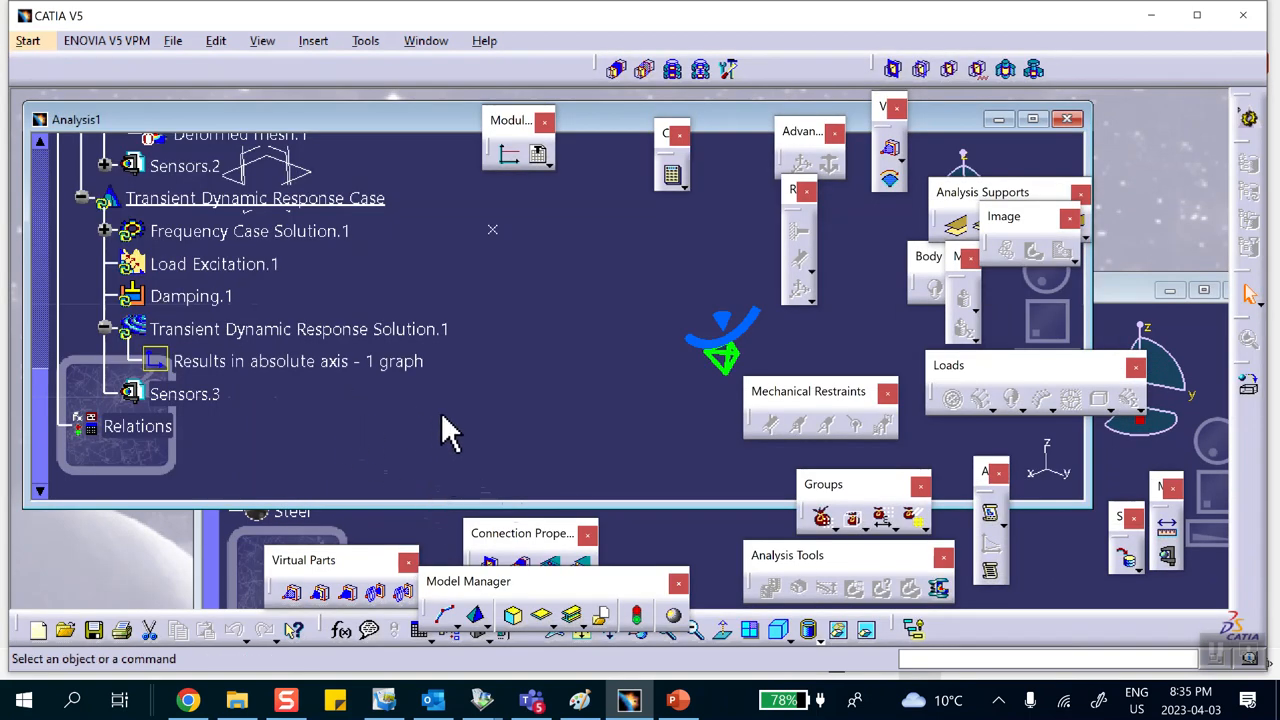
{"action": "middle_click_drag", "start_coordinate": [553, 380], "coordinate": [543, 423], "text": "ctrl"}
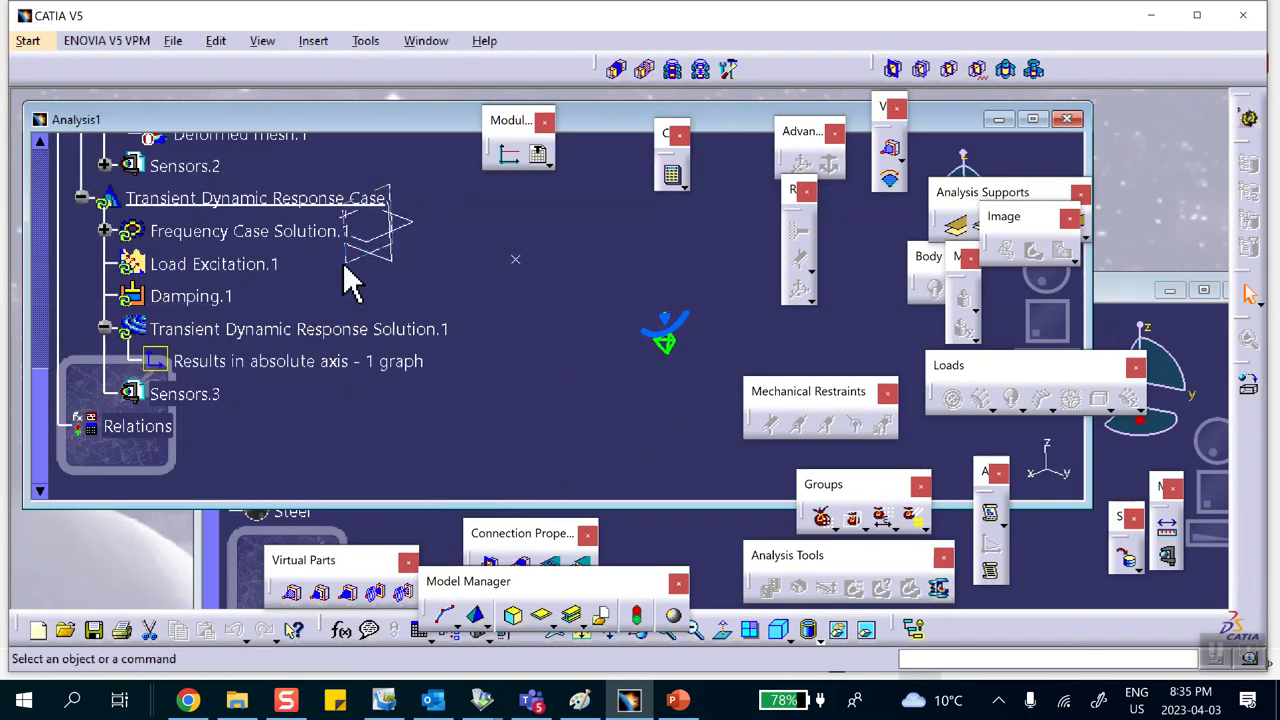
{"action": "left_click", "coordinate": [423, 540]}
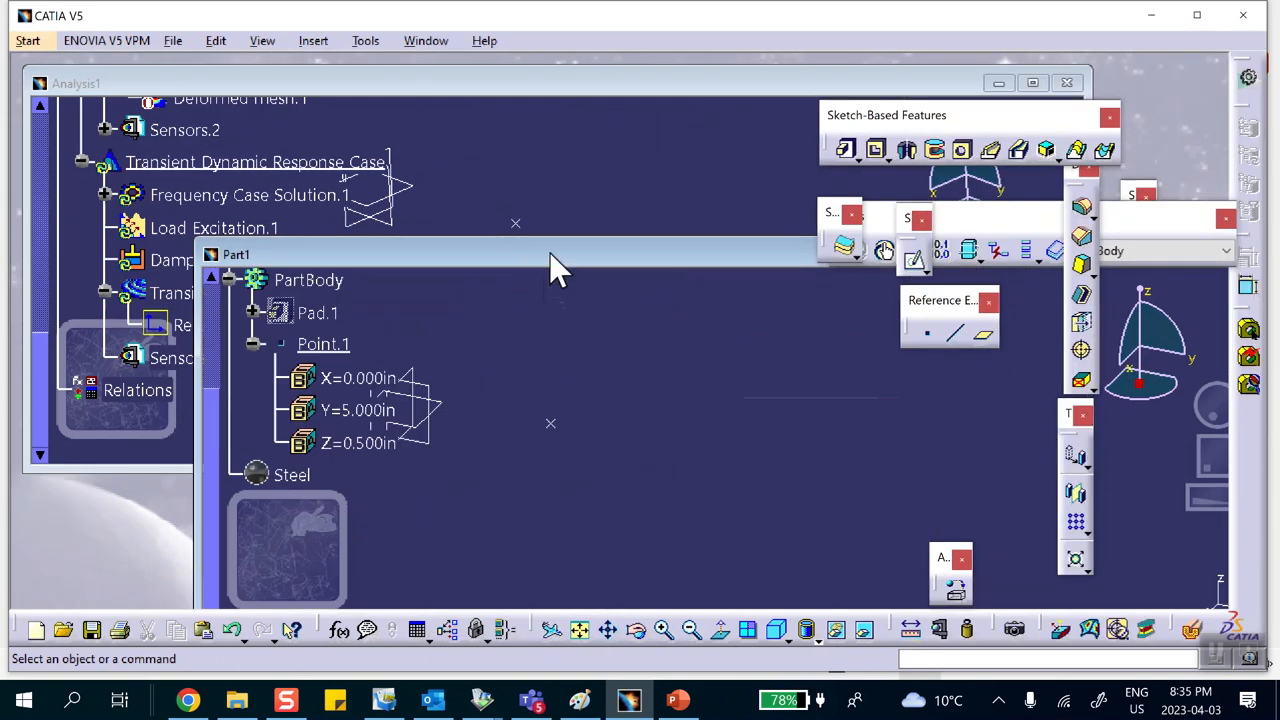
{"action": "left_click_drag", "start_coordinate": [737, 257], "coordinate": [585, 510]}
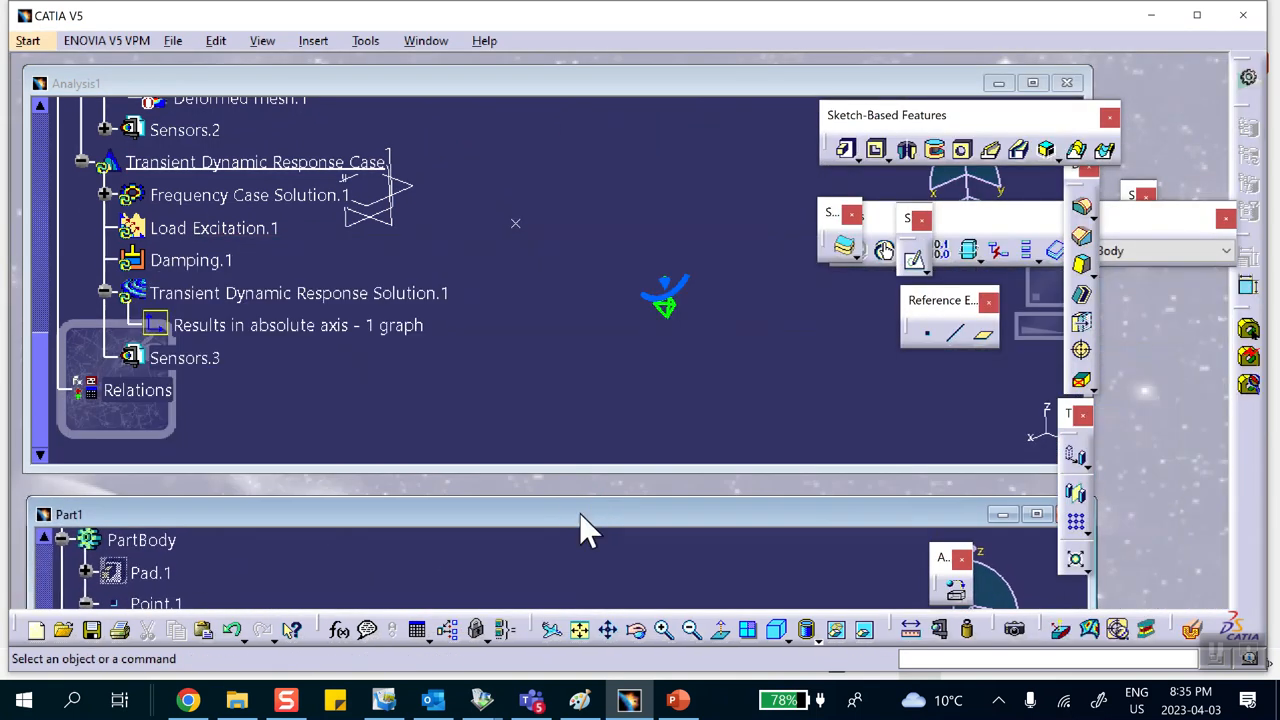
{"action": "left_click", "coordinate": [540, 100]}
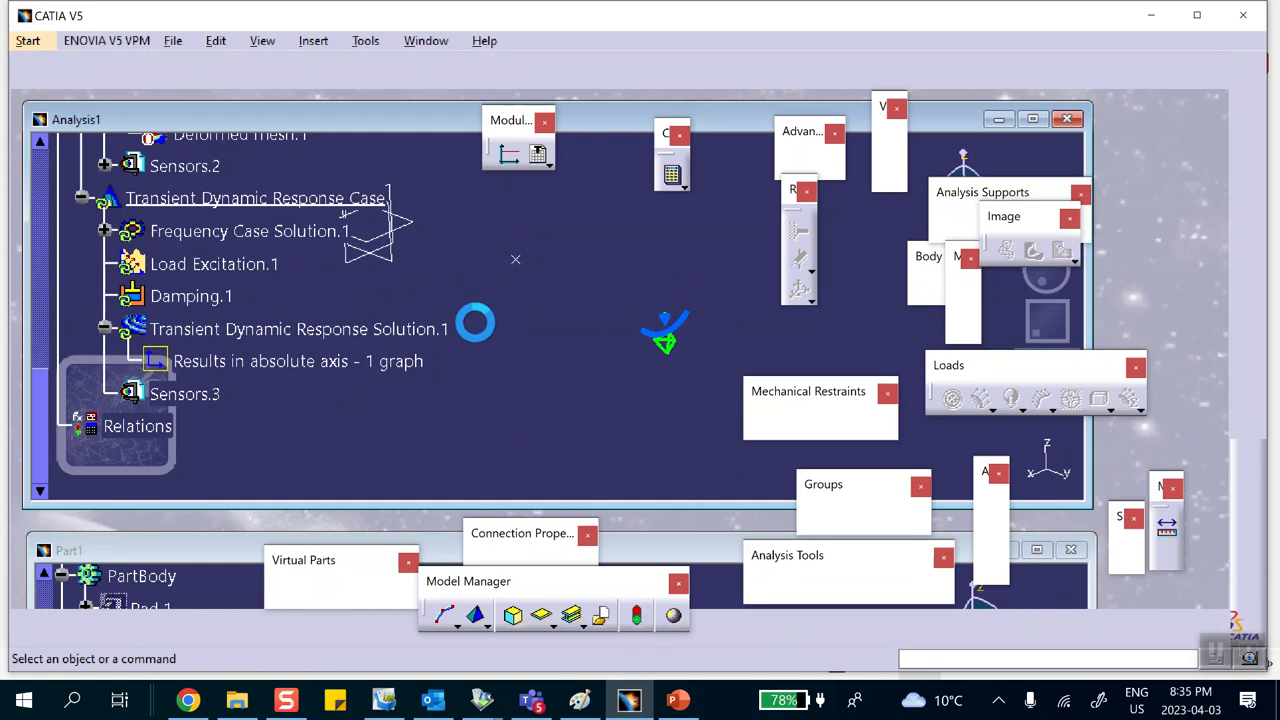
Step: Delete the Results in absolute axis graph under Transient Dynamic Response Solution.1
{"action": "scroll", "coordinate": [345, 366], "scroll_direction": "up", "scroll_amount": 2}
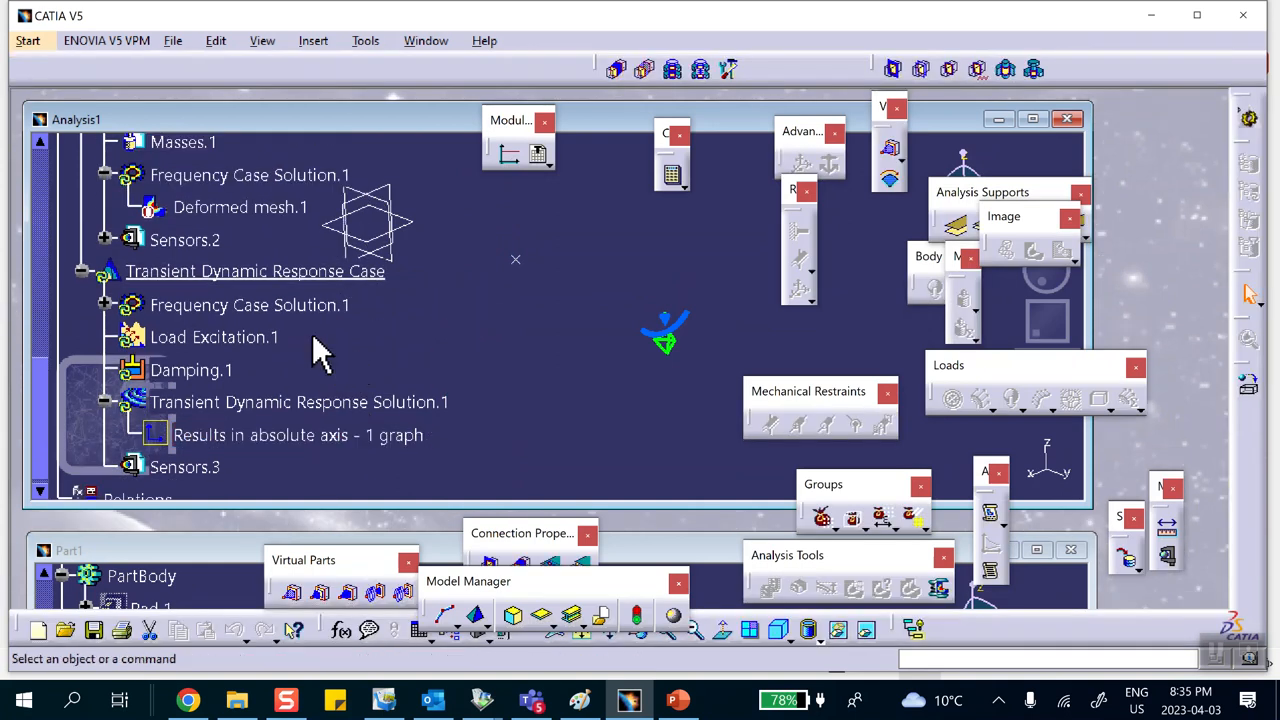
{"action": "scroll", "coordinate": [315, 320], "scroll_direction": "down", "scroll_amount": 2}
{"action": "right_click", "coordinate": [322, 361]}
{"action": "left_click", "coordinate": [365, 508]}
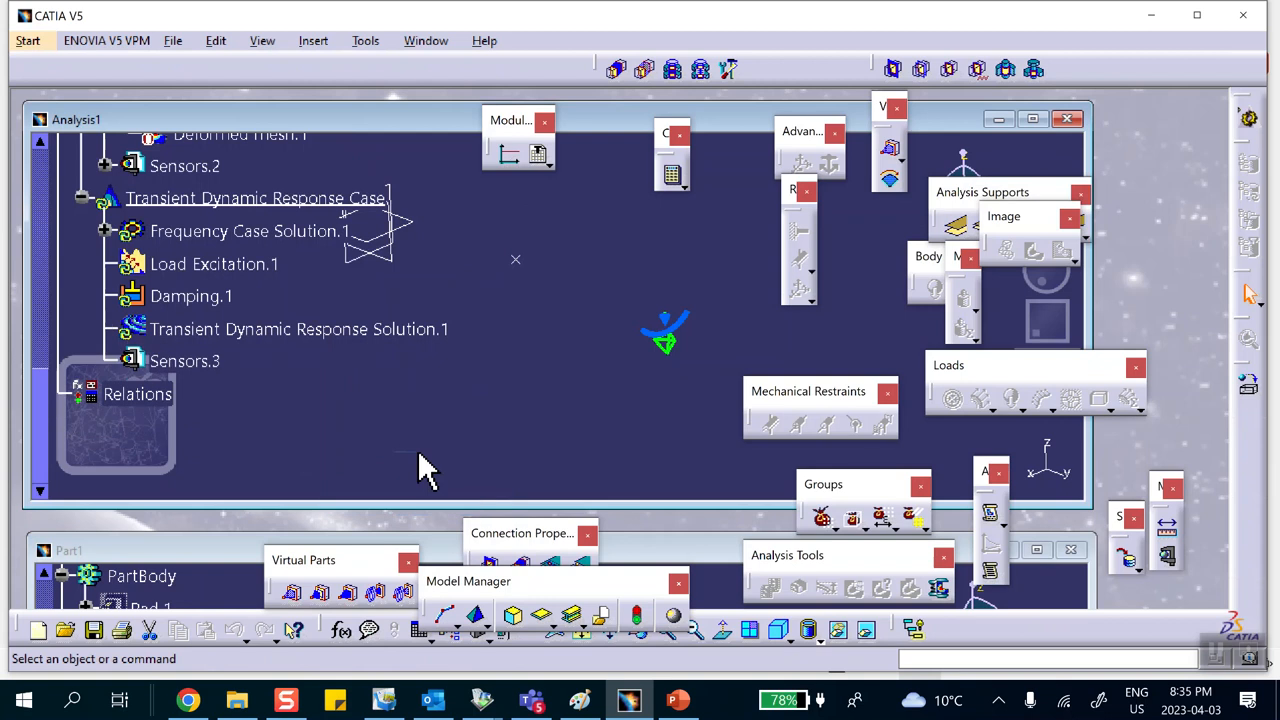
{"action": "right_click", "coordinate": [288, 329]}
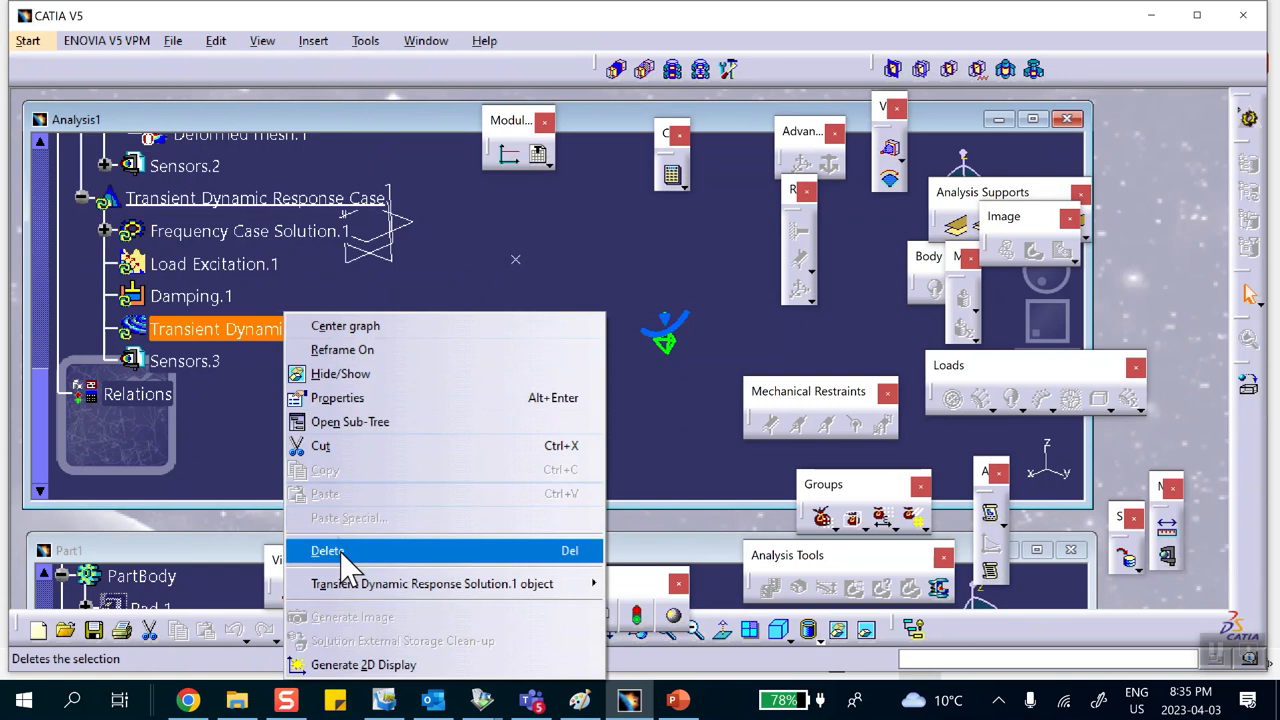
{"action": "left_click", "coordinate": [588, 262]}
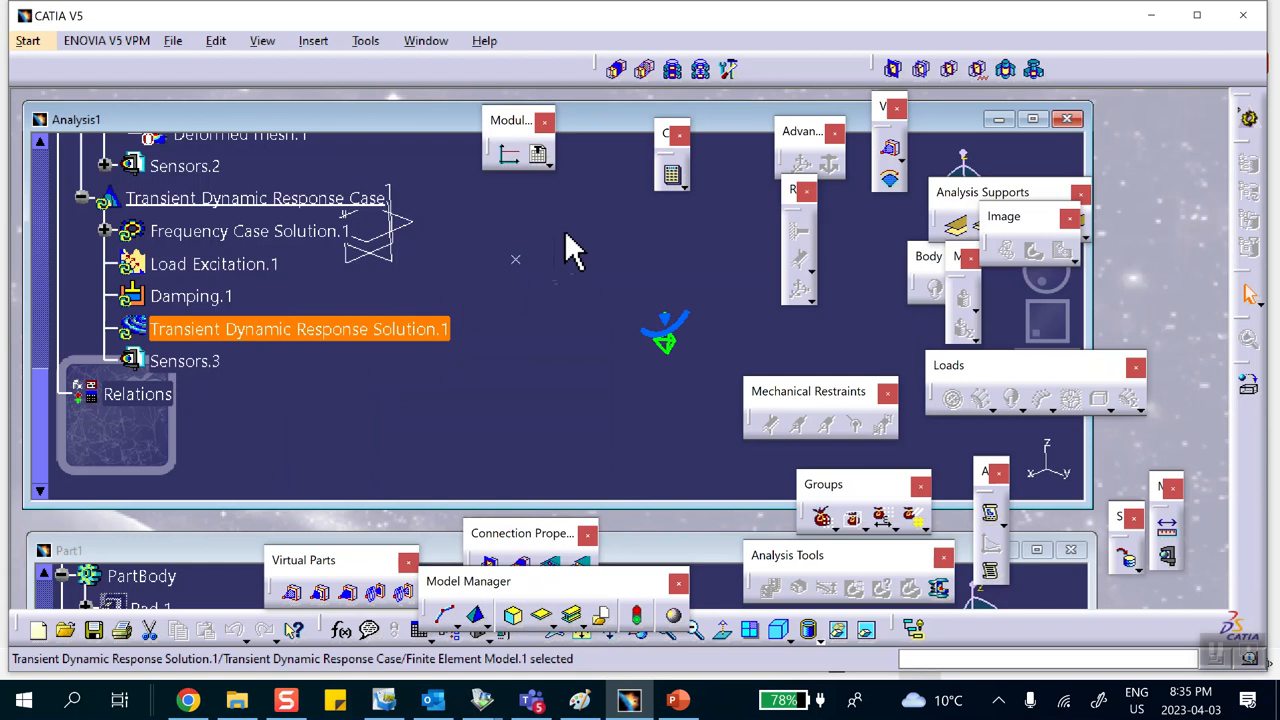
Step: Compute all analysis cases
{"action": "left_click", "coordinate": [672, 175]}
{"action": "left_click", "coordinate": [1049, 247]}
{"action": "left_click", "coordinate": [1050, 310]}
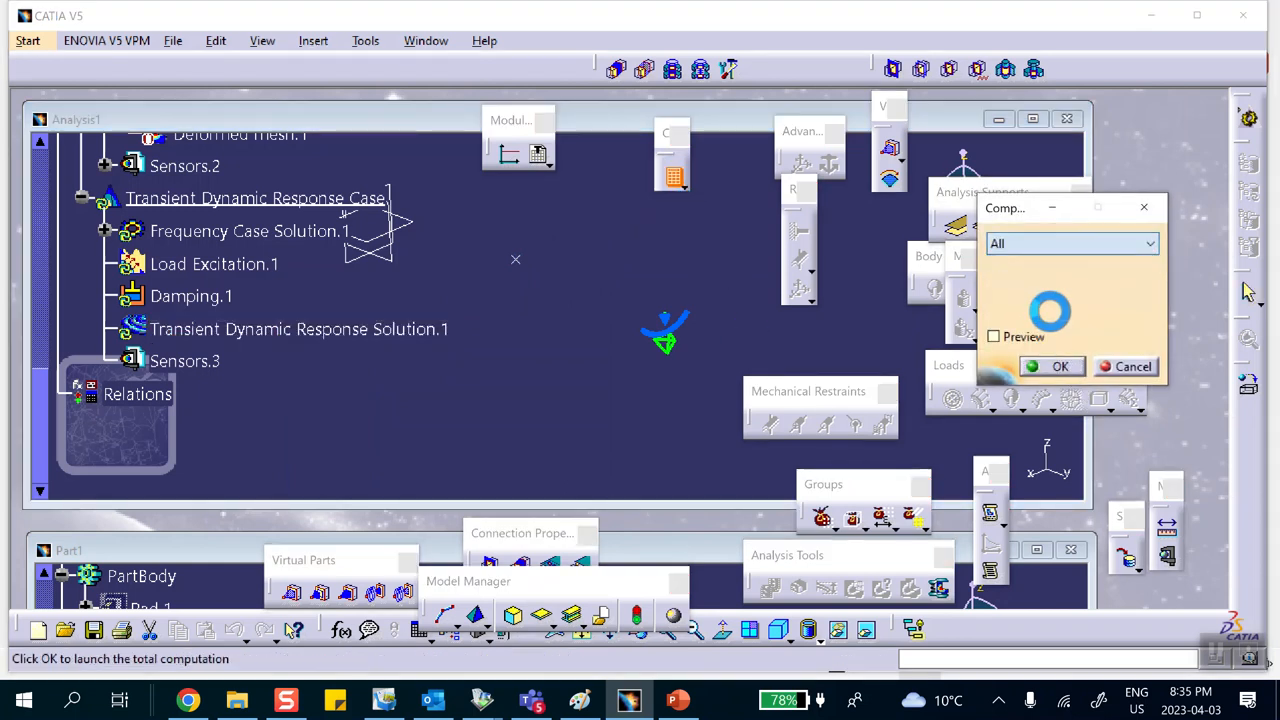
{"action": "left_click", "coordinate": [1055, 366]}
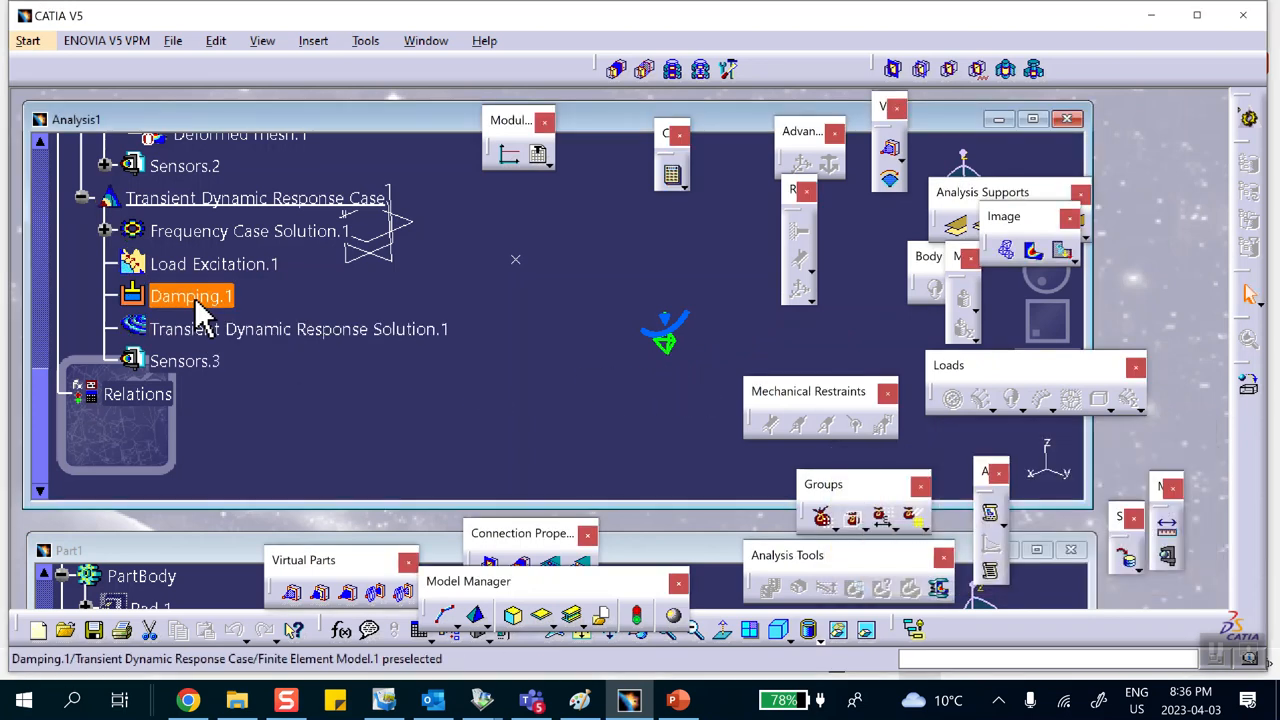
Step: Generate a 2D display of Transient Dynamic Response Solution.1 with Results in absolute axis and 1 graph
{"action": "right_click", "coordinate": [246, 327]}
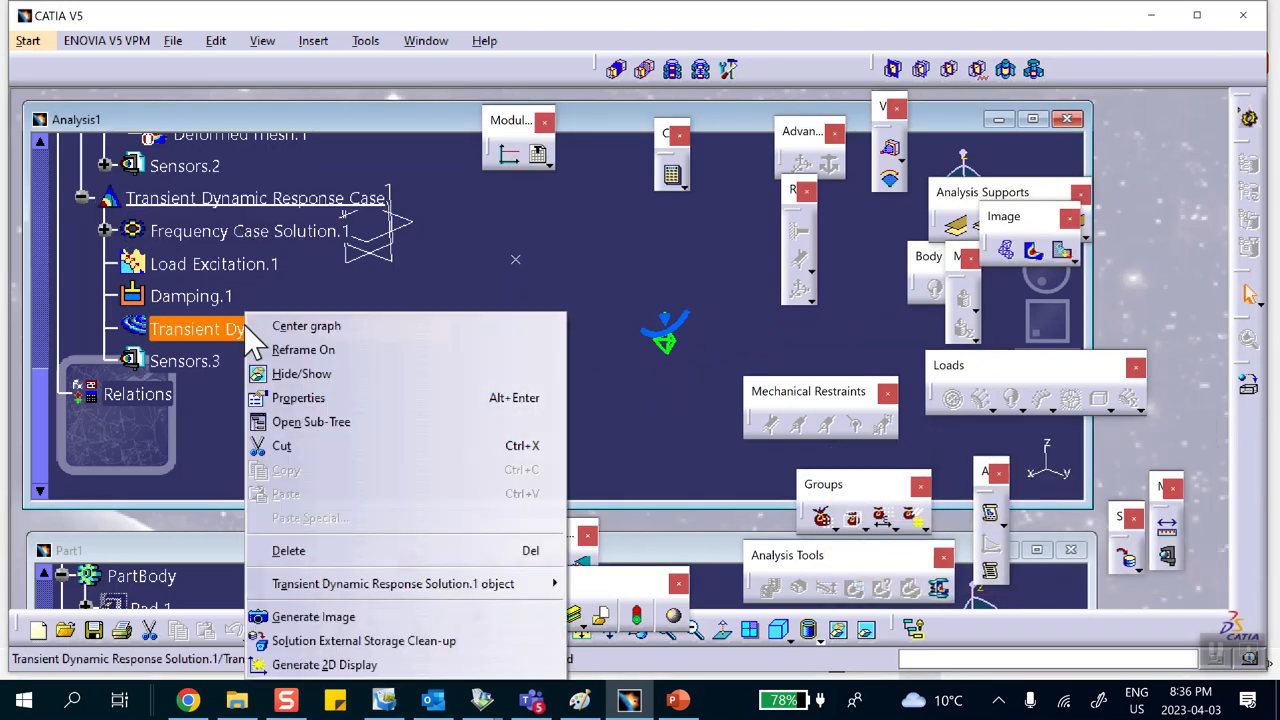
{"action": "left_click", "coordinate": [328, 664]}
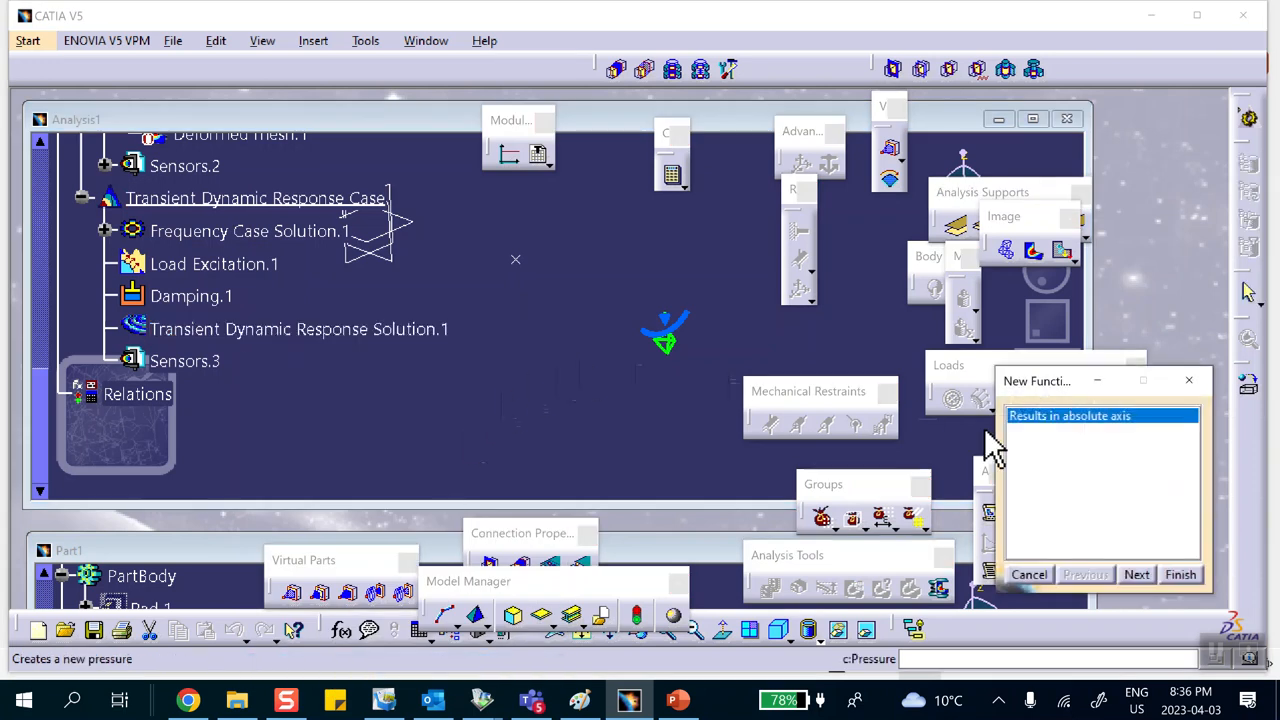
{"action": "left_click", "coordinate": [1135, 575]}
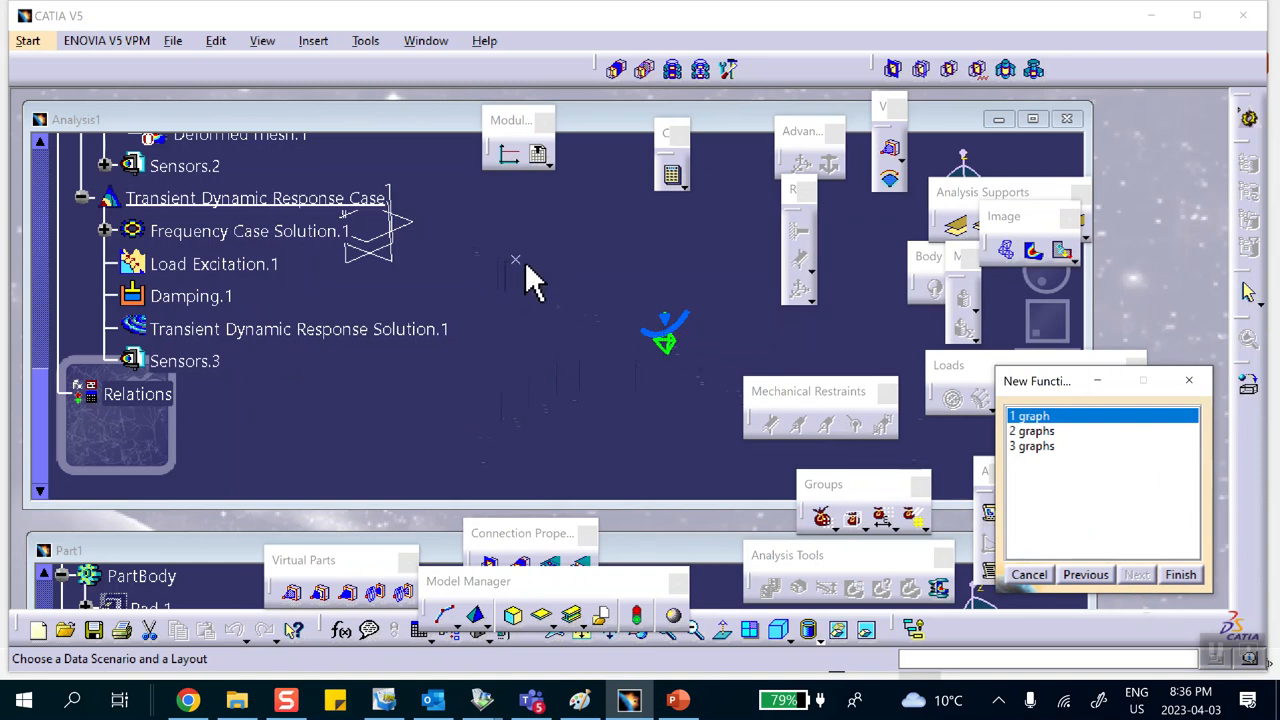
{"action": "left_click", "coordinate": [1178, 575]}
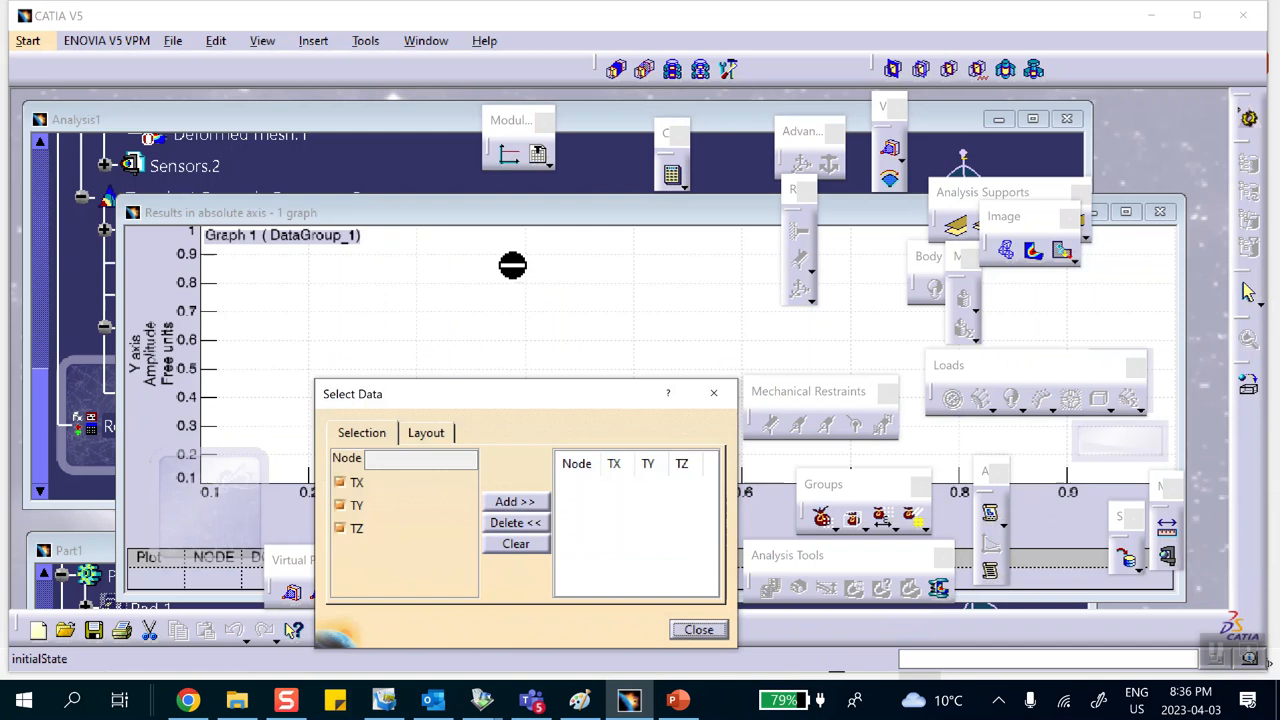
Step: Rotate the beam, pick node 191 near mid-span, add its TX, TY, TZ data, and view the plotted graph
{"action": "left_click", "coordinate": [378, 119]}
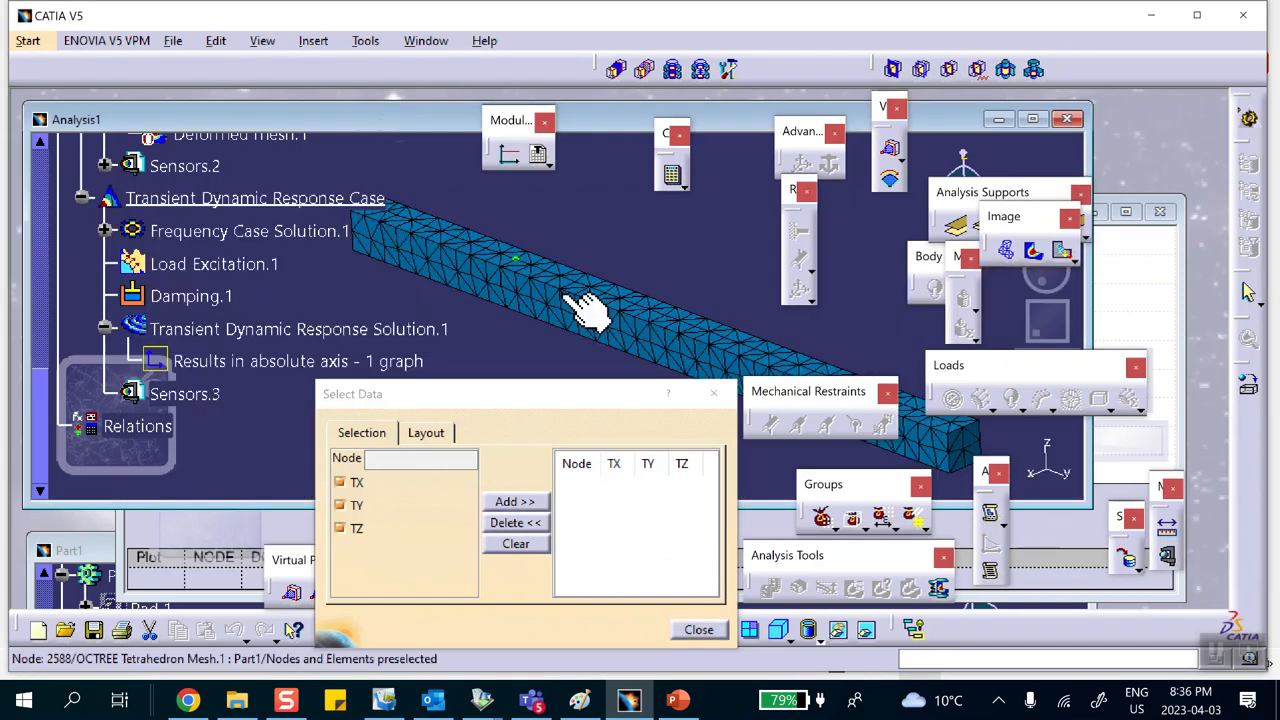
{"action": "middle_click_drag", "start_coordinate": [637, 300], "coordinate": [620, 297]}
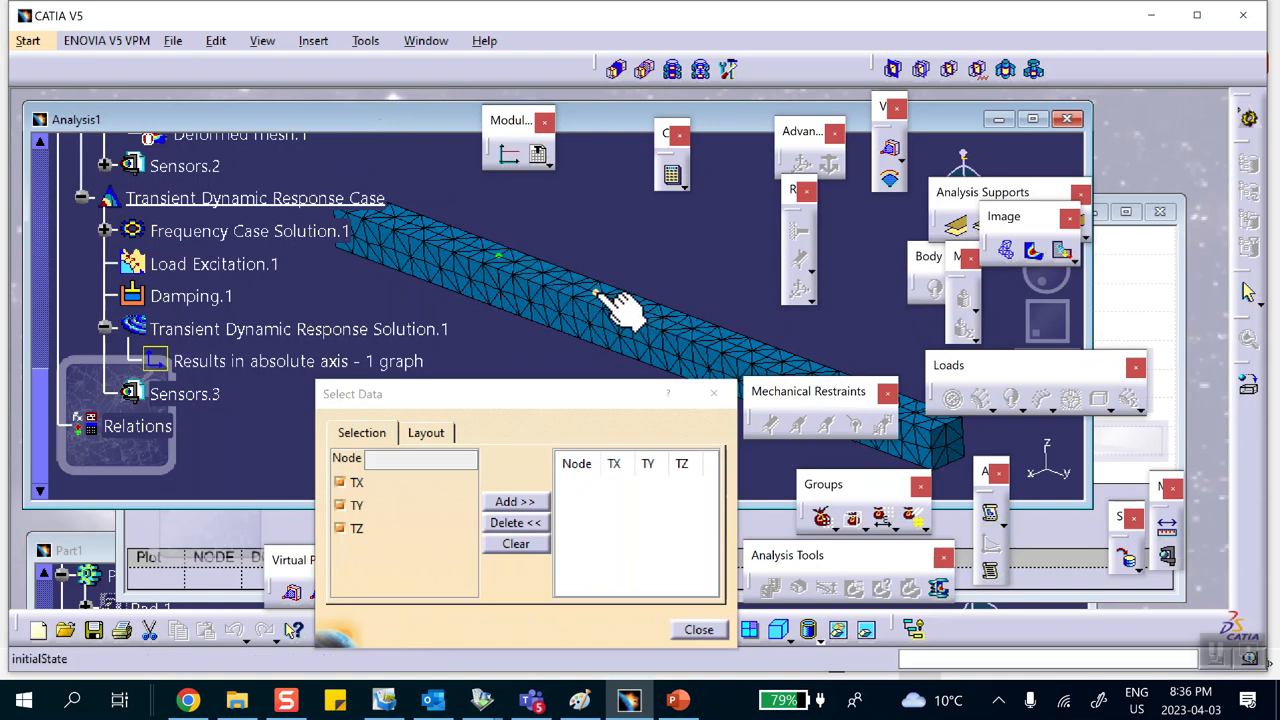
{"action": "middle_click_drag", "start_coordinate": [680, 323], "coordinate": [624, 275]}
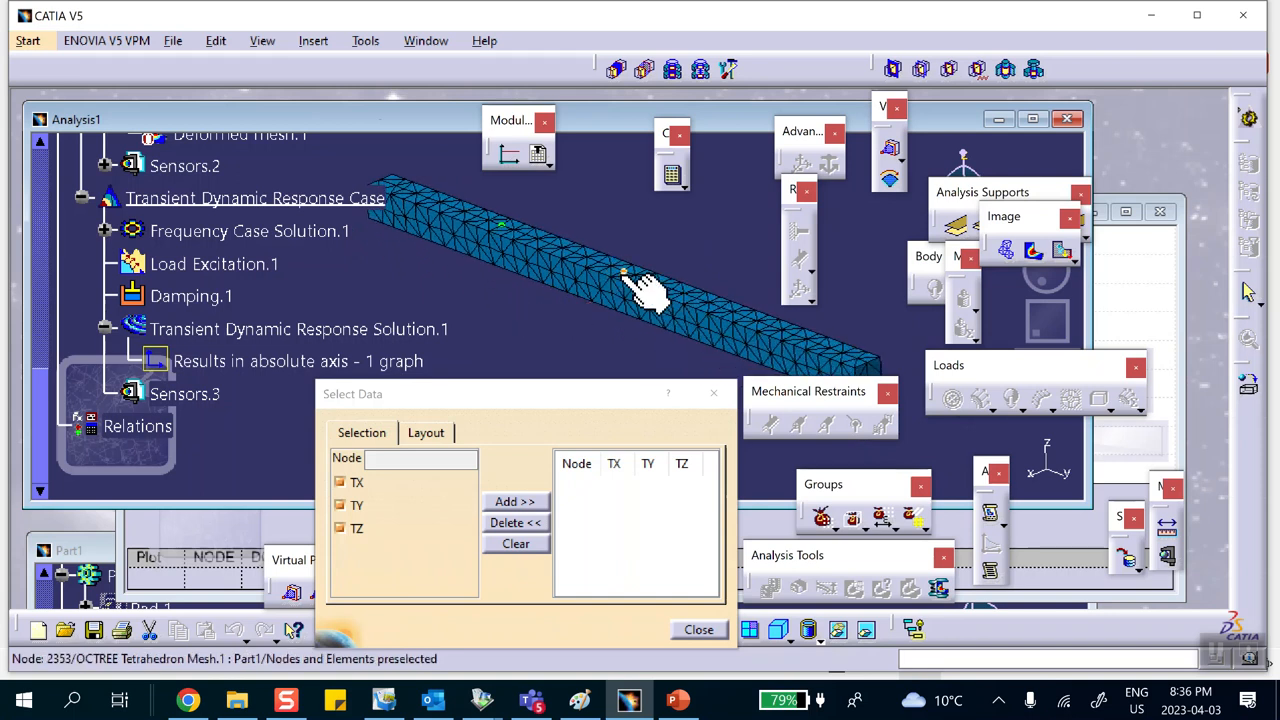
{"action": "left_click", "coordinate": [501, 229]}
{"action": "left_click", "coordinate": [501, 224]}
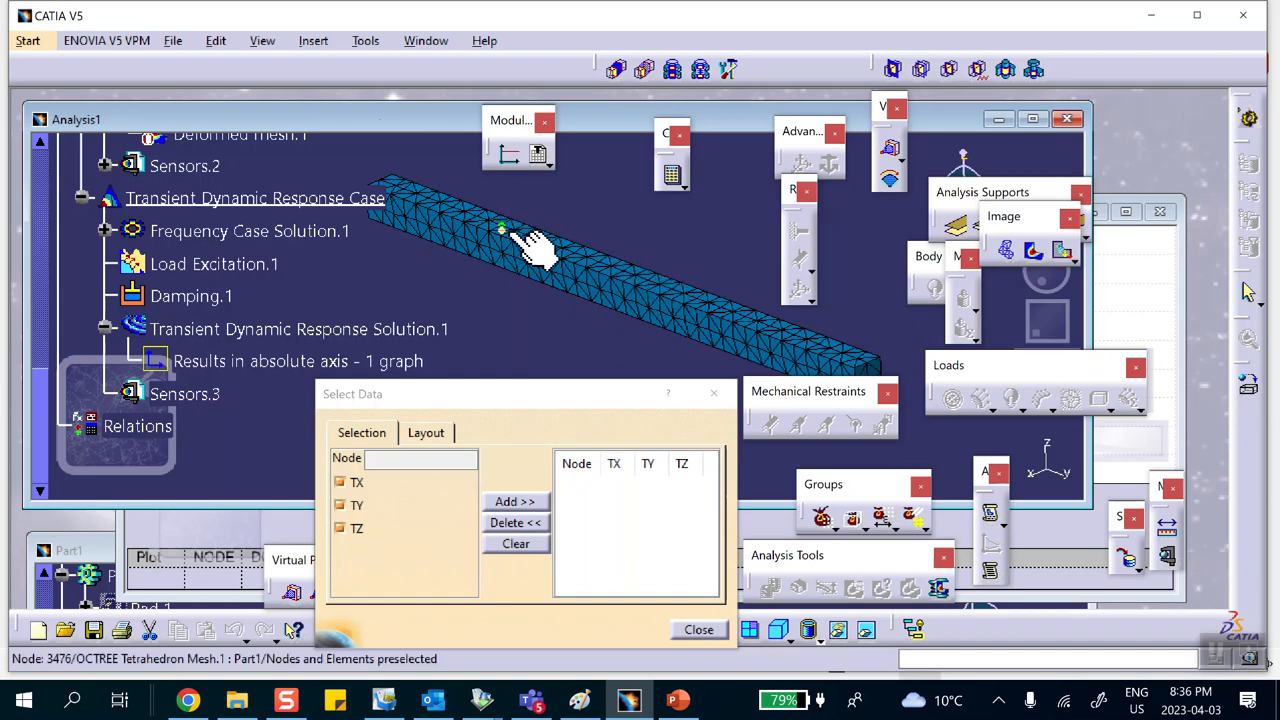
{"action": "left_click", "coordinate": [614, 268]}
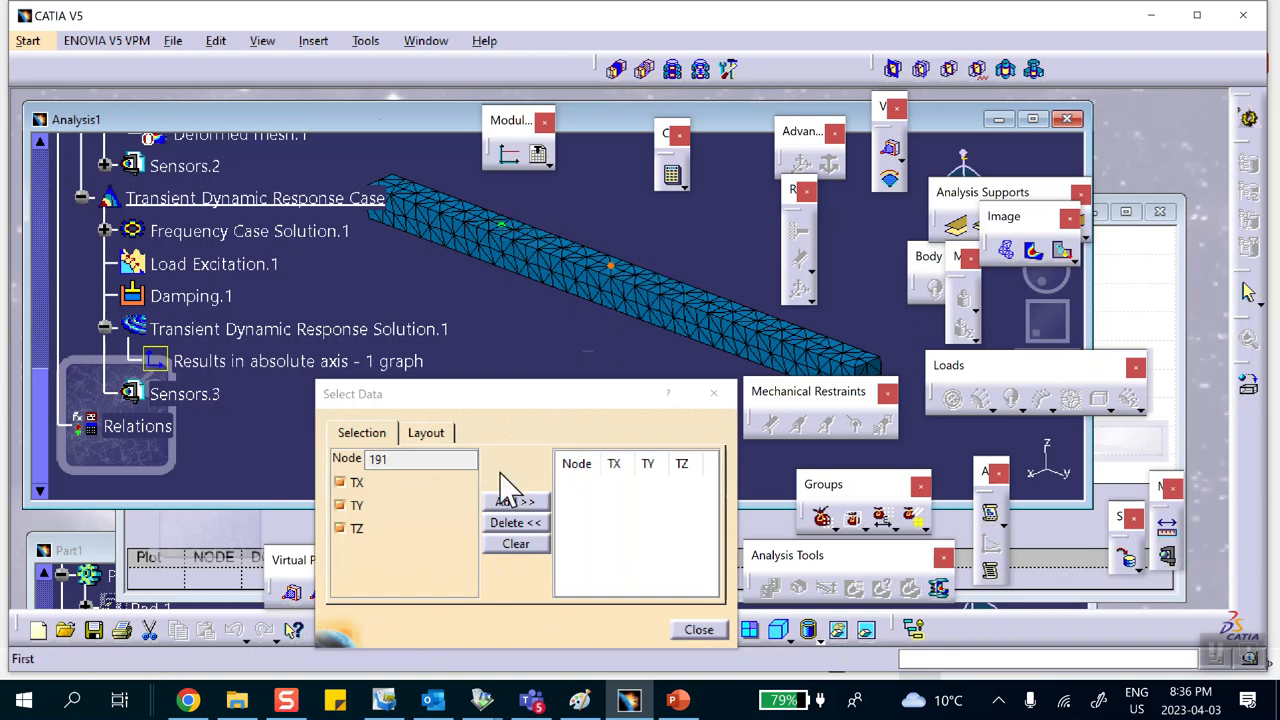
{"action": "left_click", "coordinate": [510, 502]}
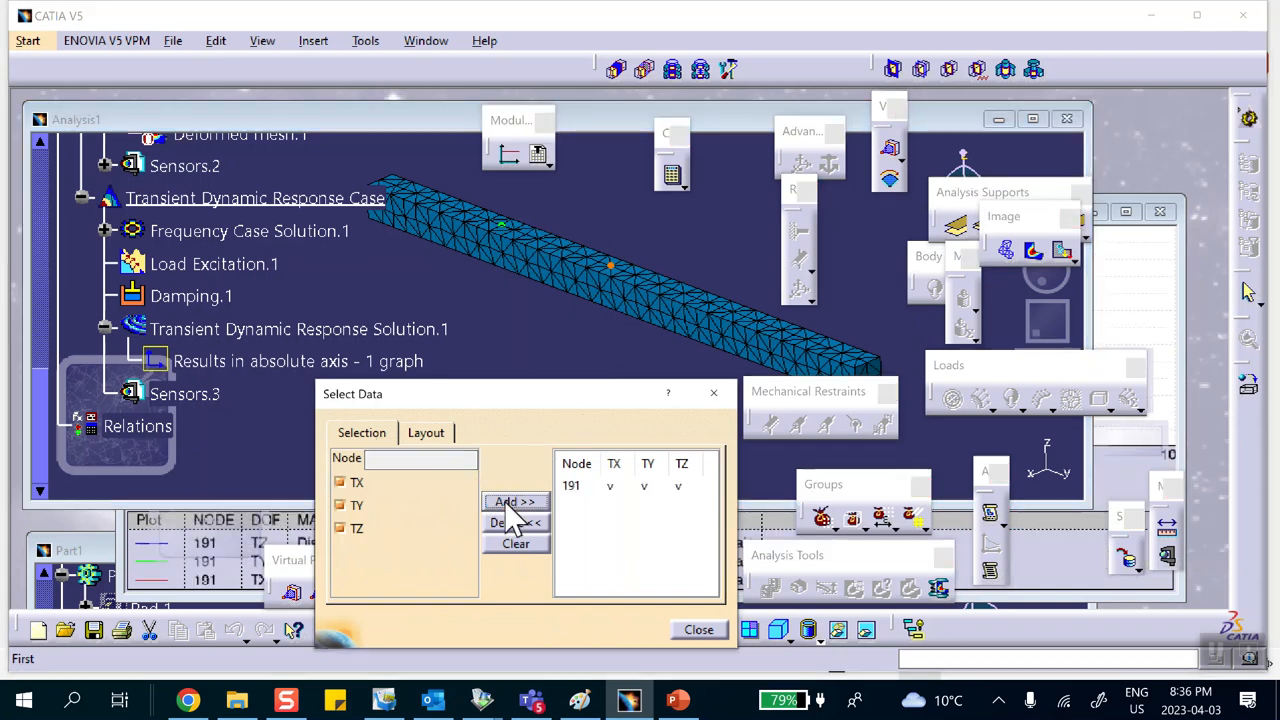
{"action": "left_click", "coordinate": [697, 630]}
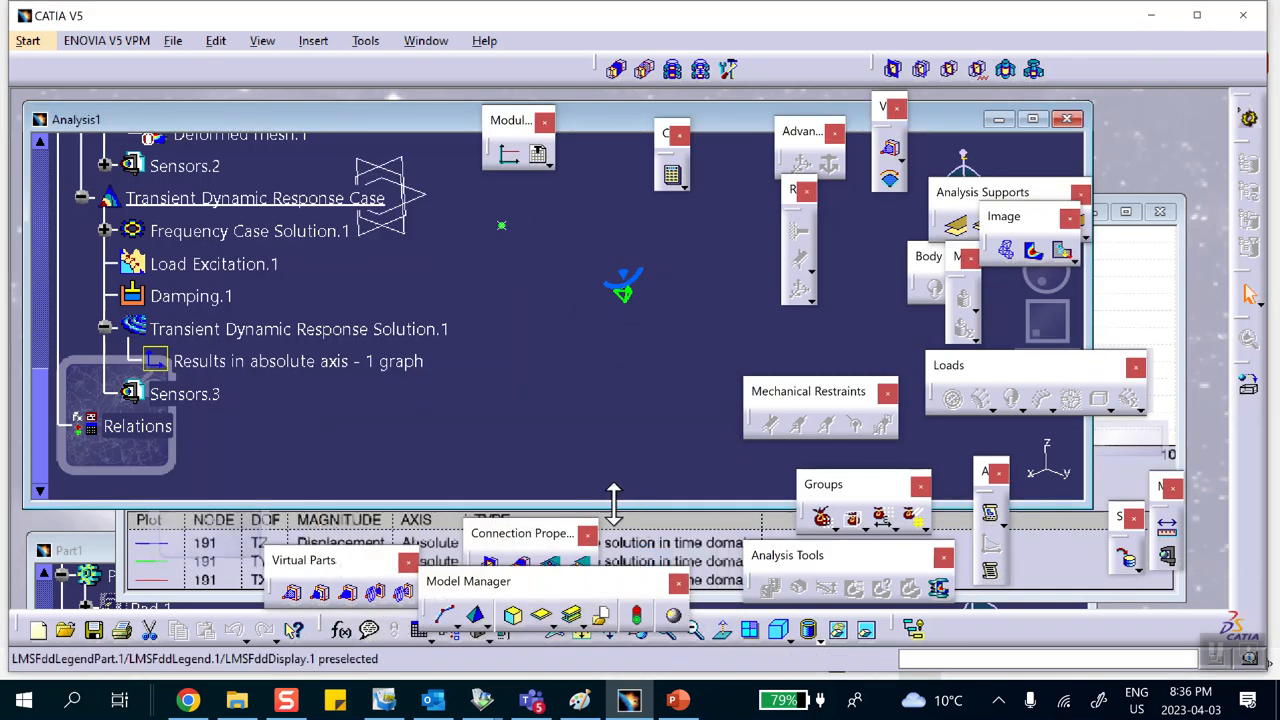
{"action": "left_click", "coordinate": [1110, 290]}
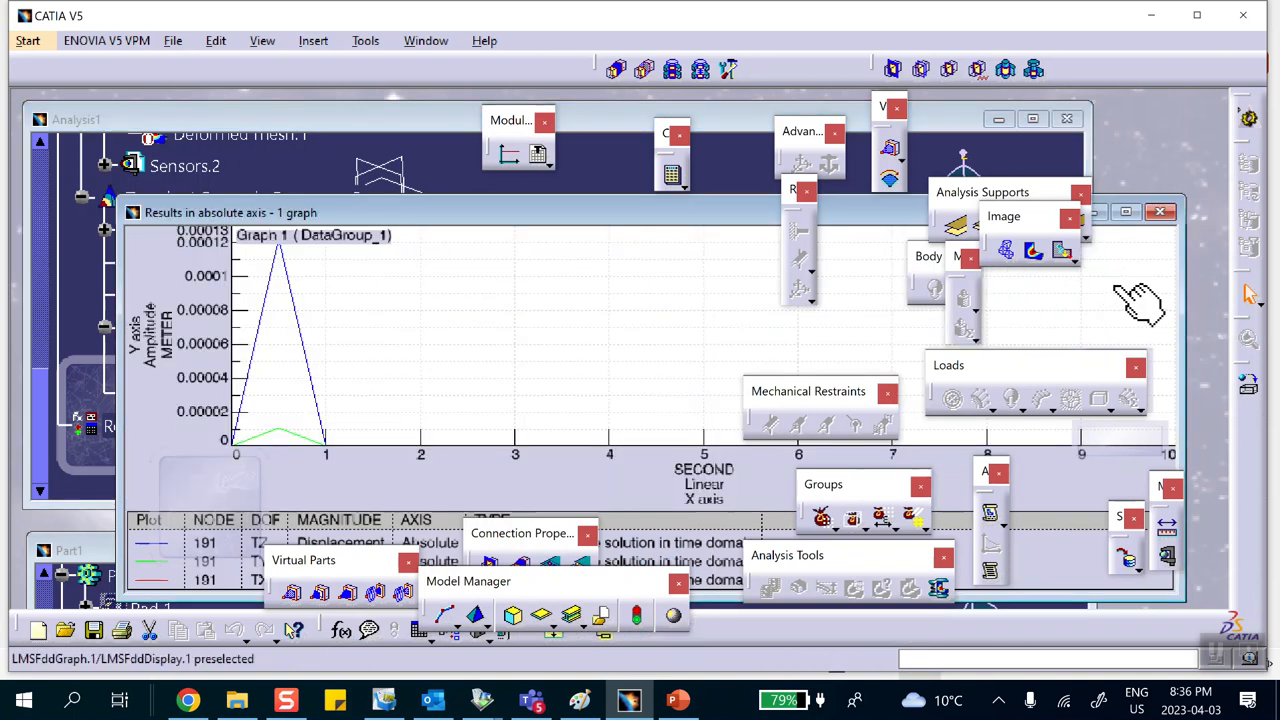
Step: Set the maximum sampling time of Transient Dynamic Response Solution.1 to 1 s
{"action": "left_click_drag", "start_coordinate": [494, 213], "coordinate": [478, 189]}
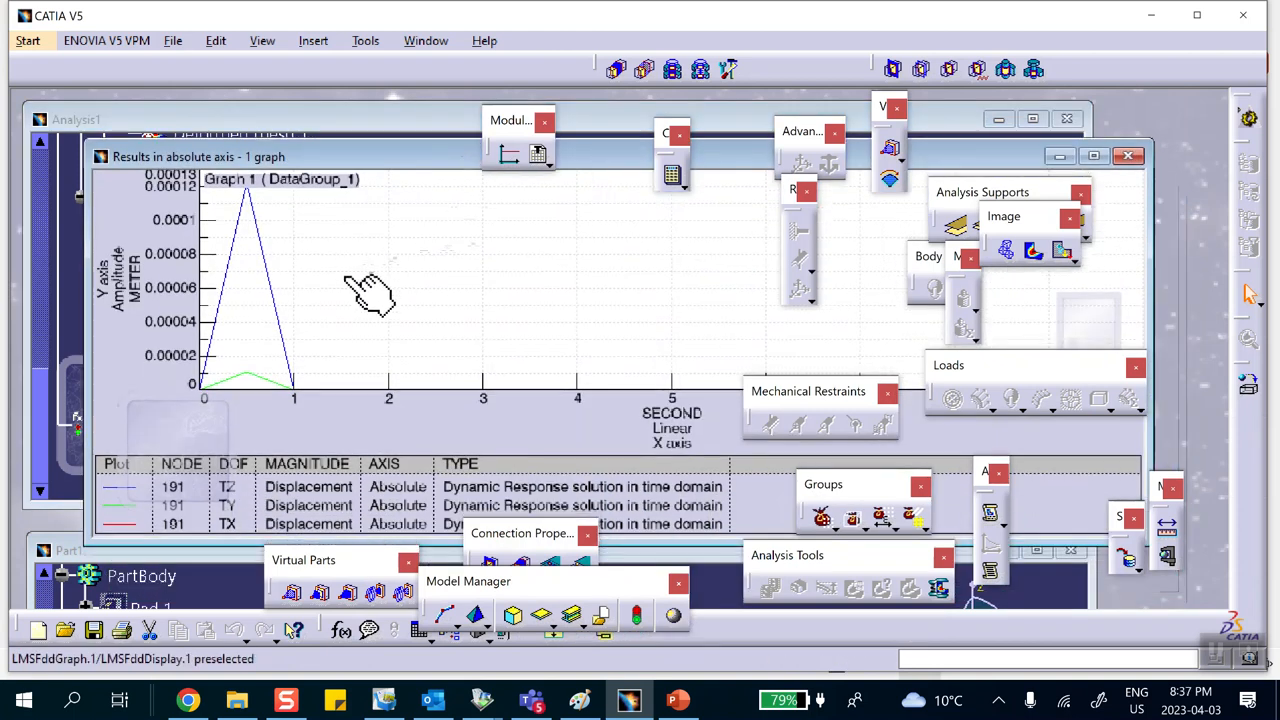
{"action": "left_click", "coordinate": [415, 120]}
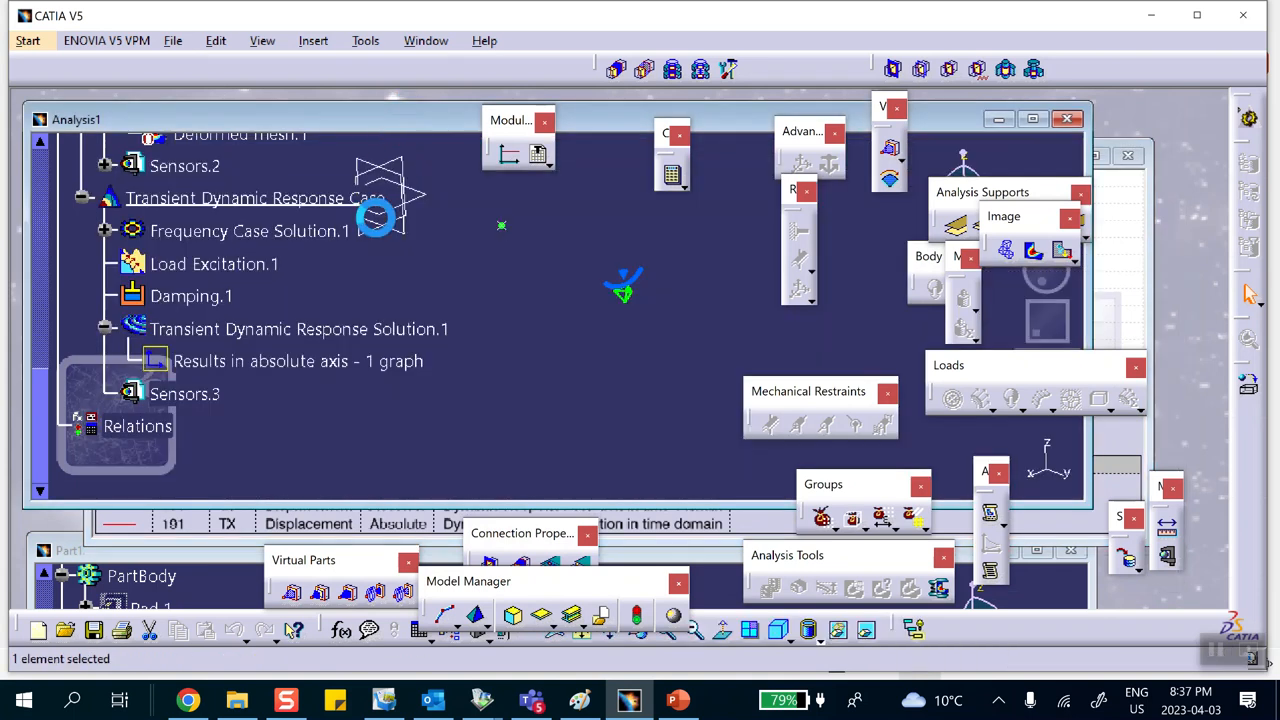
{"action": "double_click", "coordinate": [325, 333]}
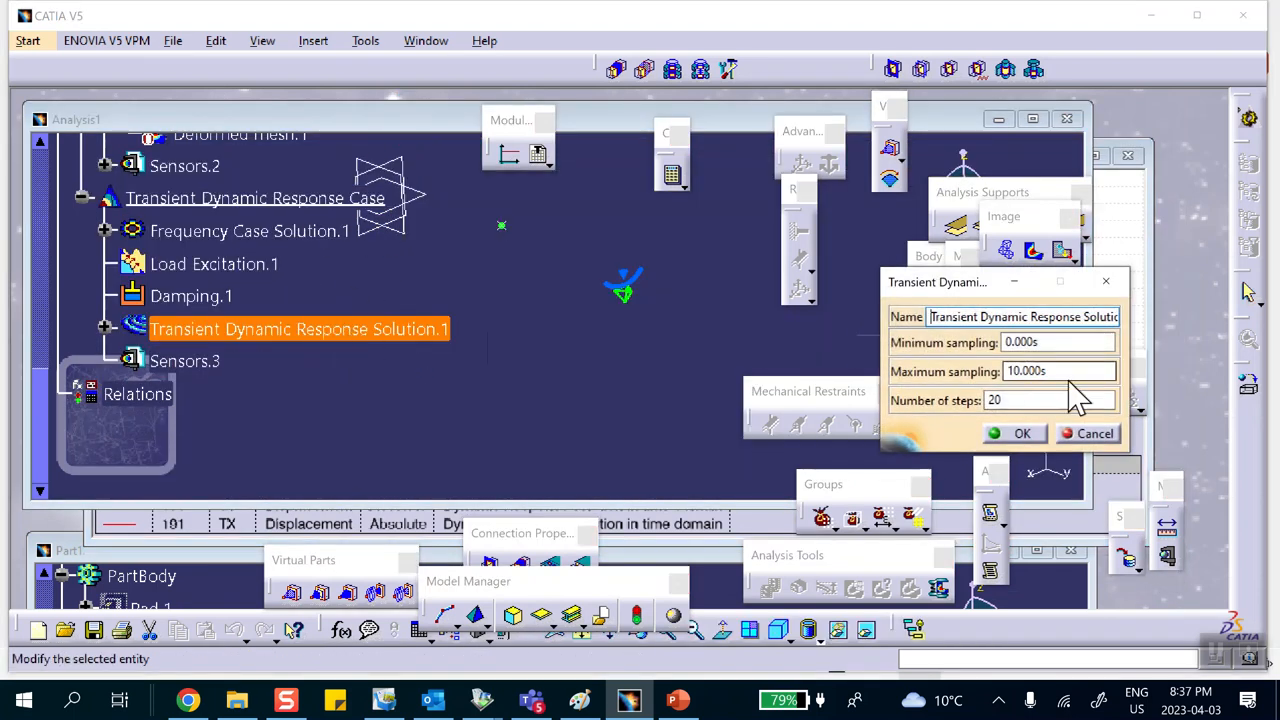
{"action": "left_click_drag", "start_coordinate": [1075, 375], "coordinate": [940, 378]}
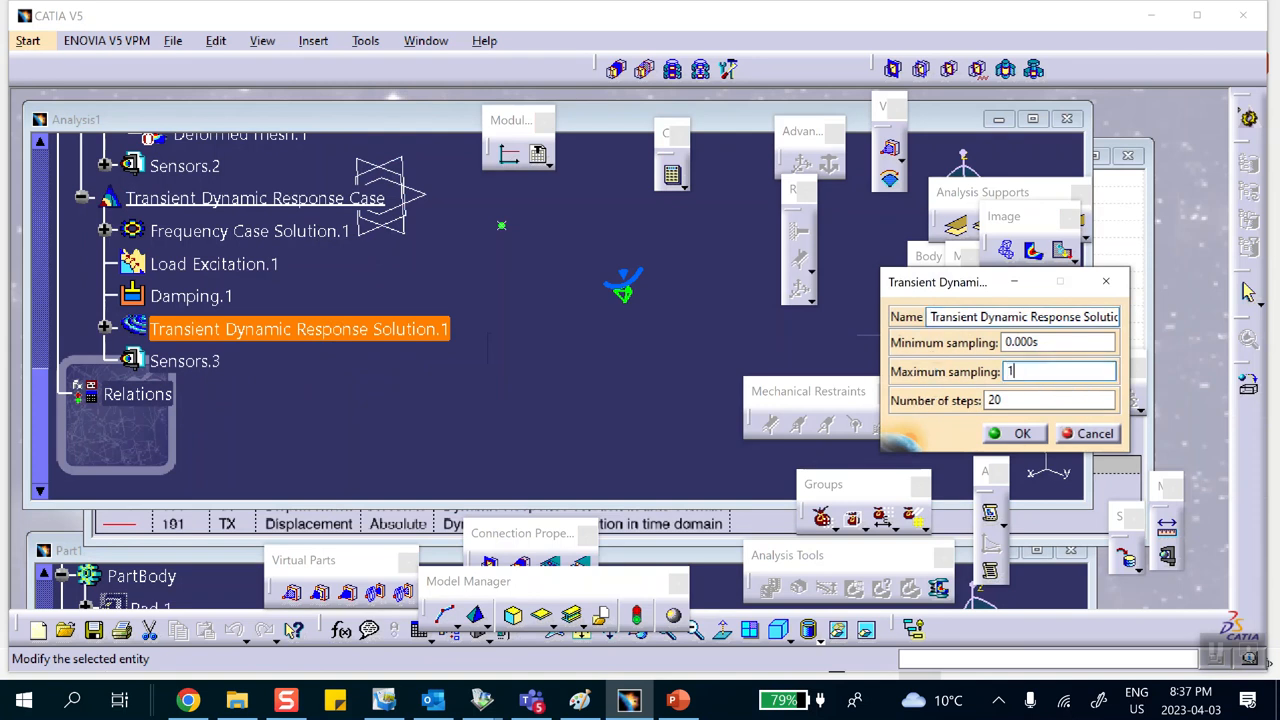
{"action": "type", "text": "1"}
{"action": "key", "text": "Tab"}
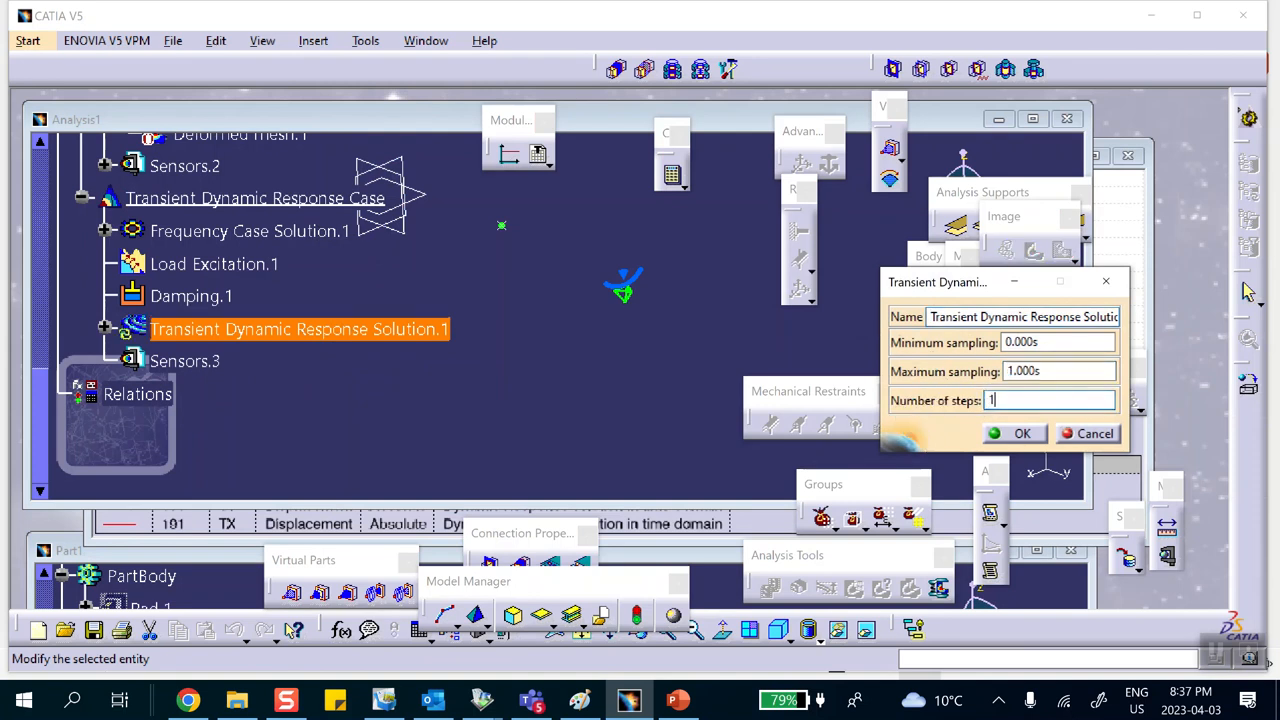
{"action": "left_click", "coordinate": [1018, 436]}
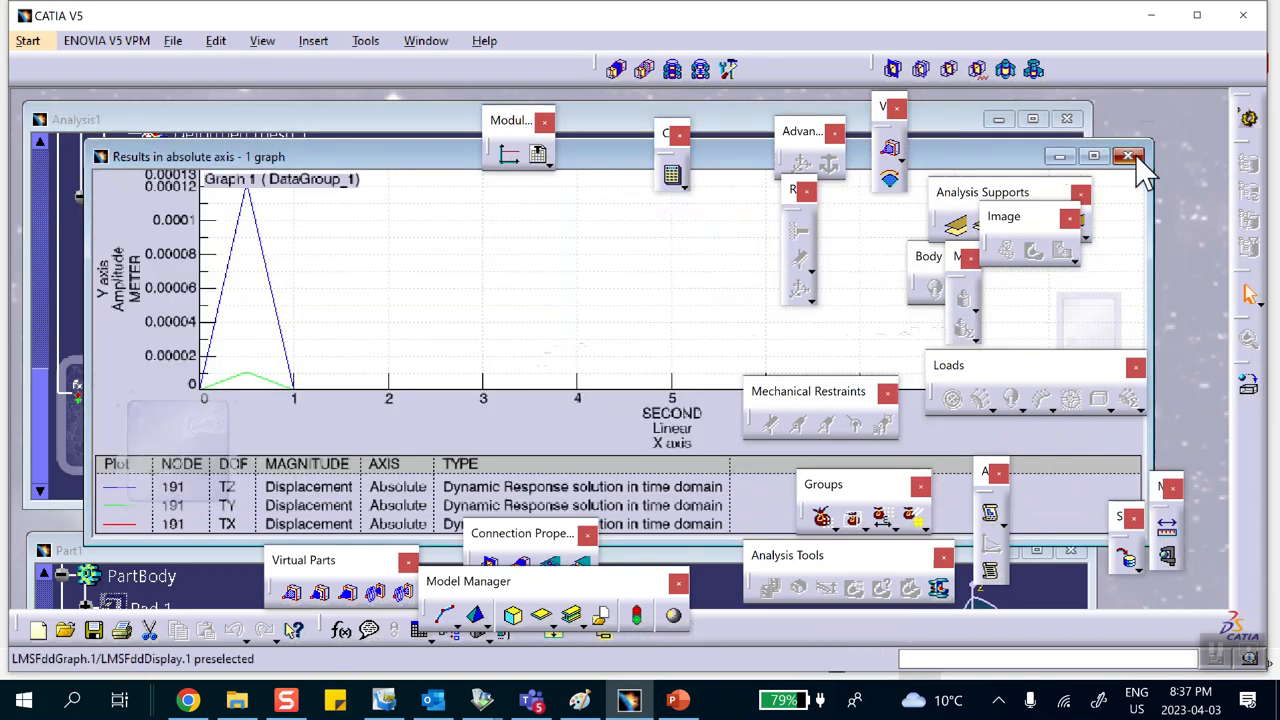
Step: Close and reopen the Results in absolute axis graph to view the node 191 response over 0 to 1 s
{"action": "left_click", "coordinate": [1128, 157]}
{"action": "right_click", "coordinate": [310, 332]}
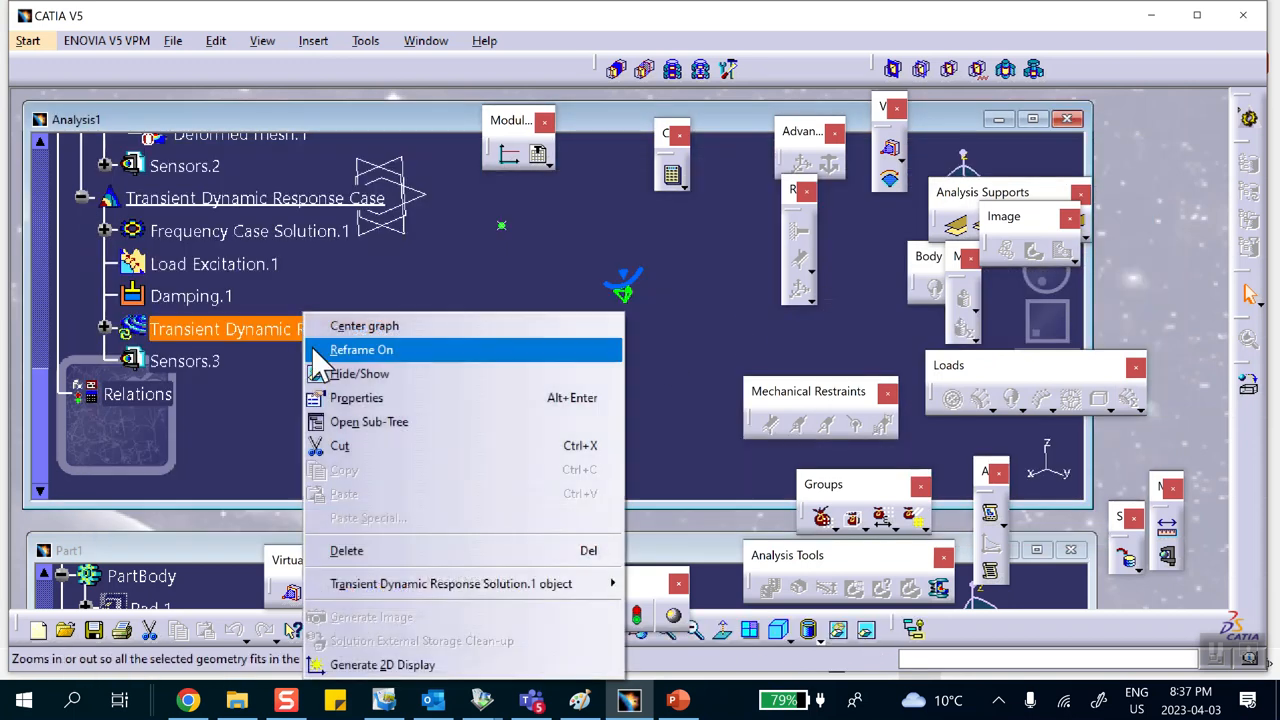
{"action": "left_click", "coordinate": [456, 291]}
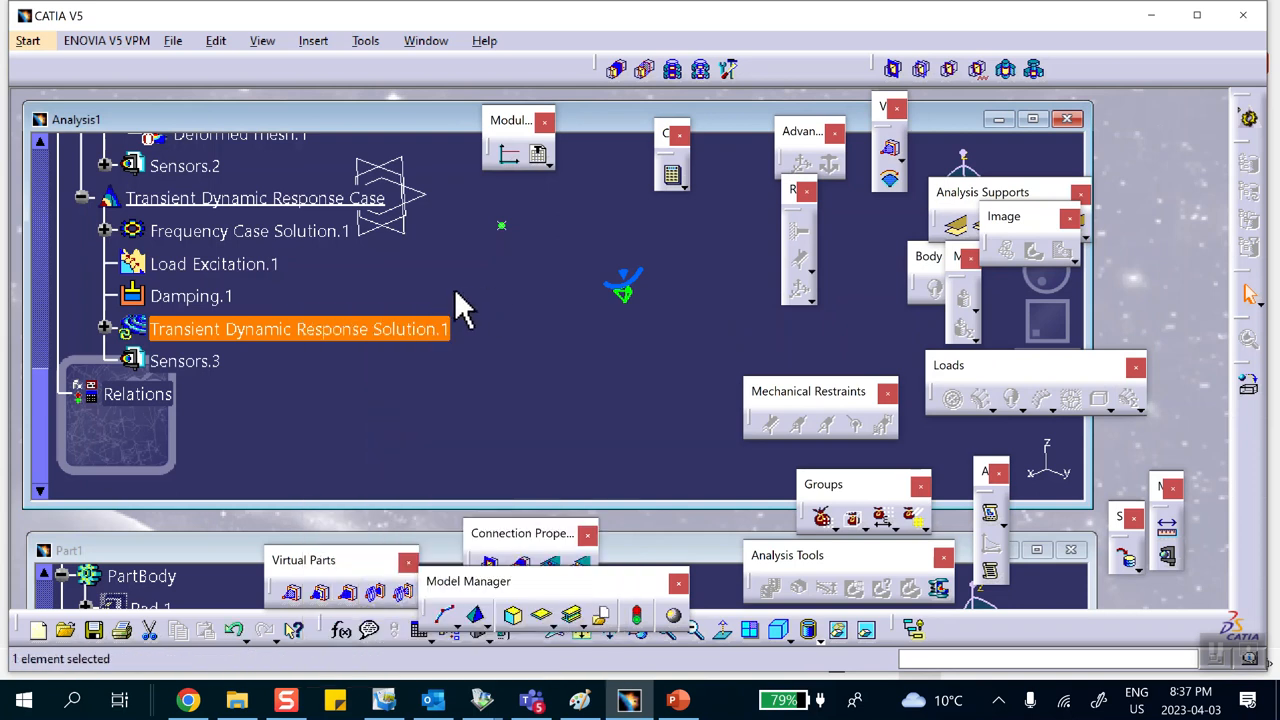
{"action": "left_click", "coordinate": [104, 328]}
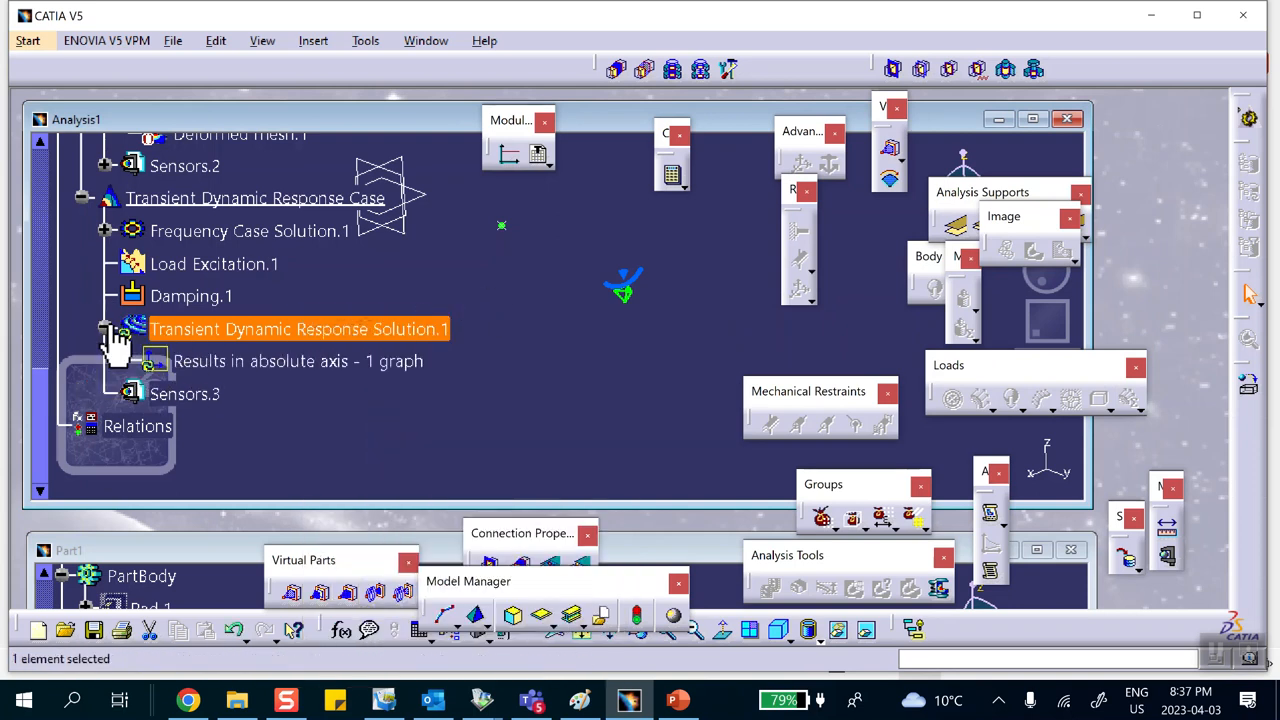
{"action": "right_click", "coordinate": [213, 364]}
{"action": "left_click", "coordinate": [454, 415]}
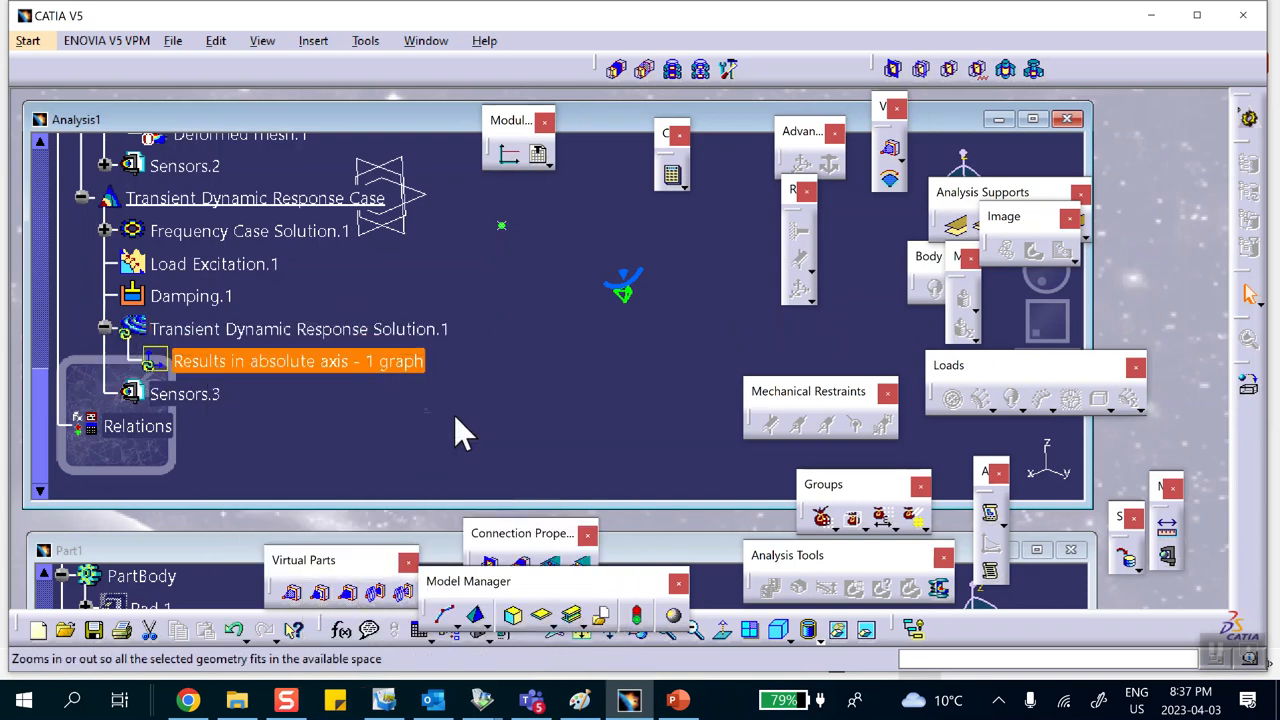
{"action": "double_click", "coordinate": [363, 364]}
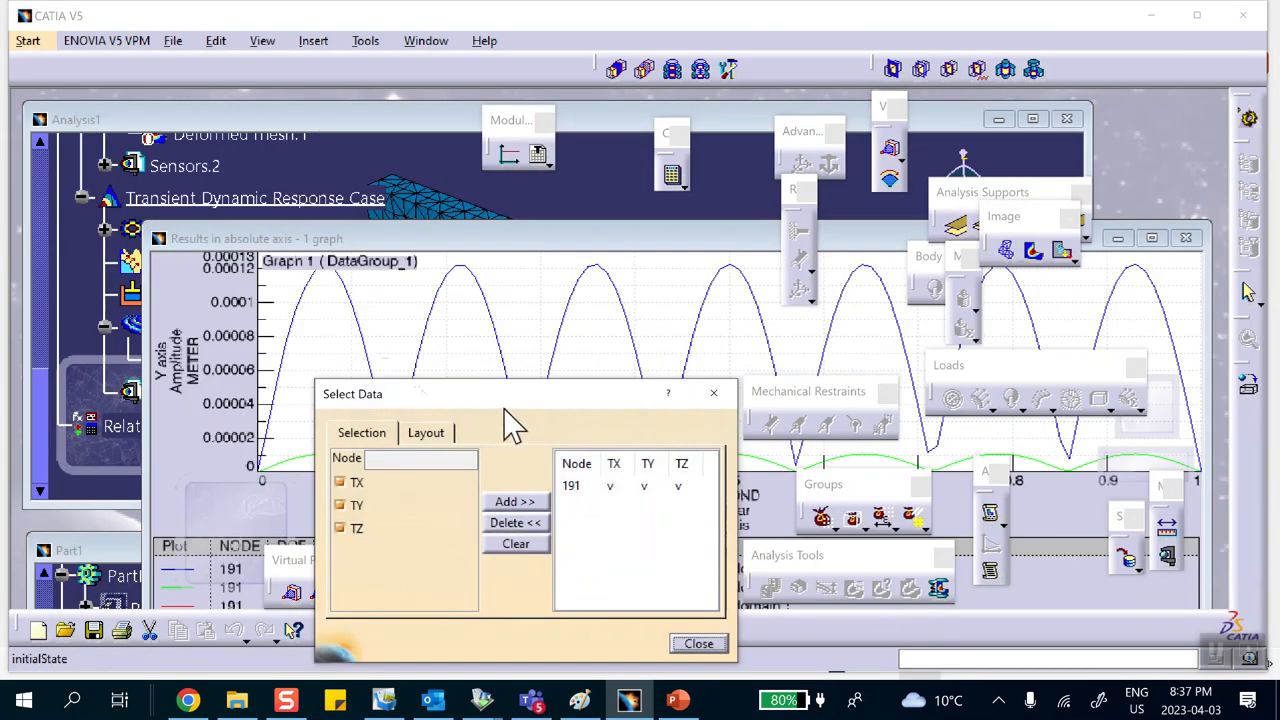
{"action": "left_click_drag", "start_coordinate": [509, 404], "coordinate": [412, 325]}
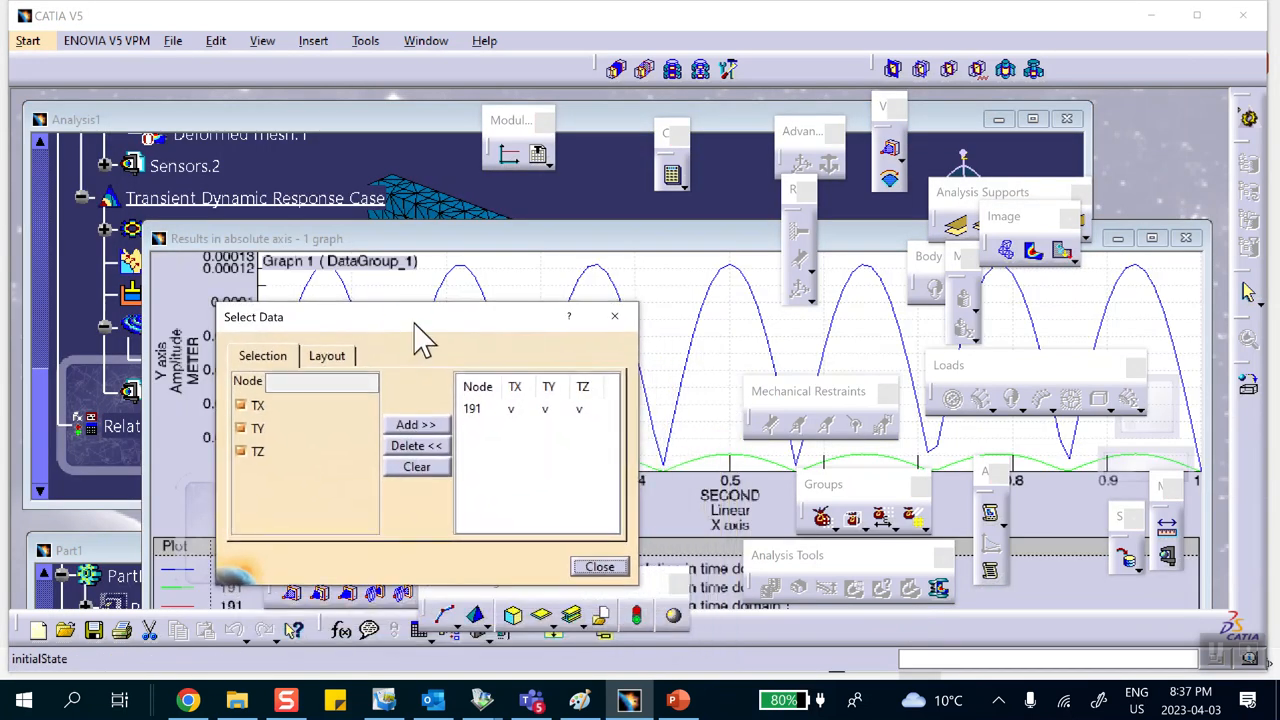
{"action": "left_click", "coordinate": [599, 567]}
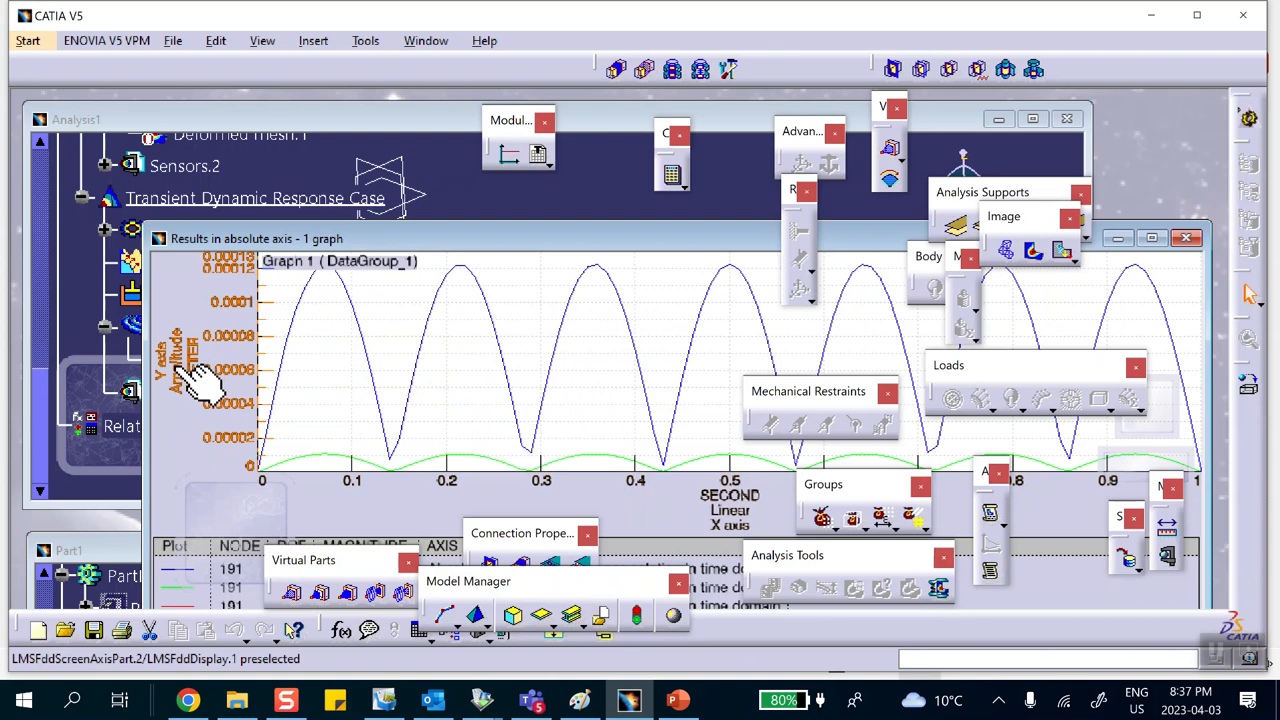
{"action": "right_click", "coordinate": [178, 368]}
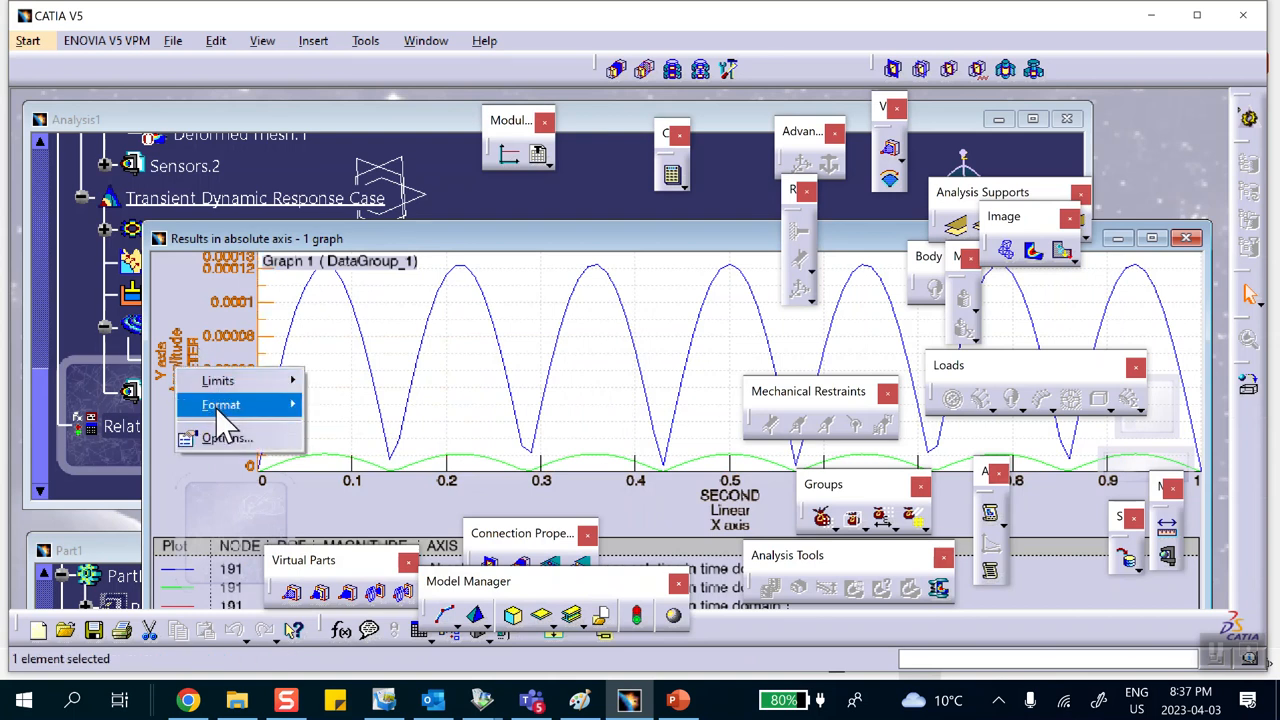
{"action": "left_click", "coordinate": [228, 439]}
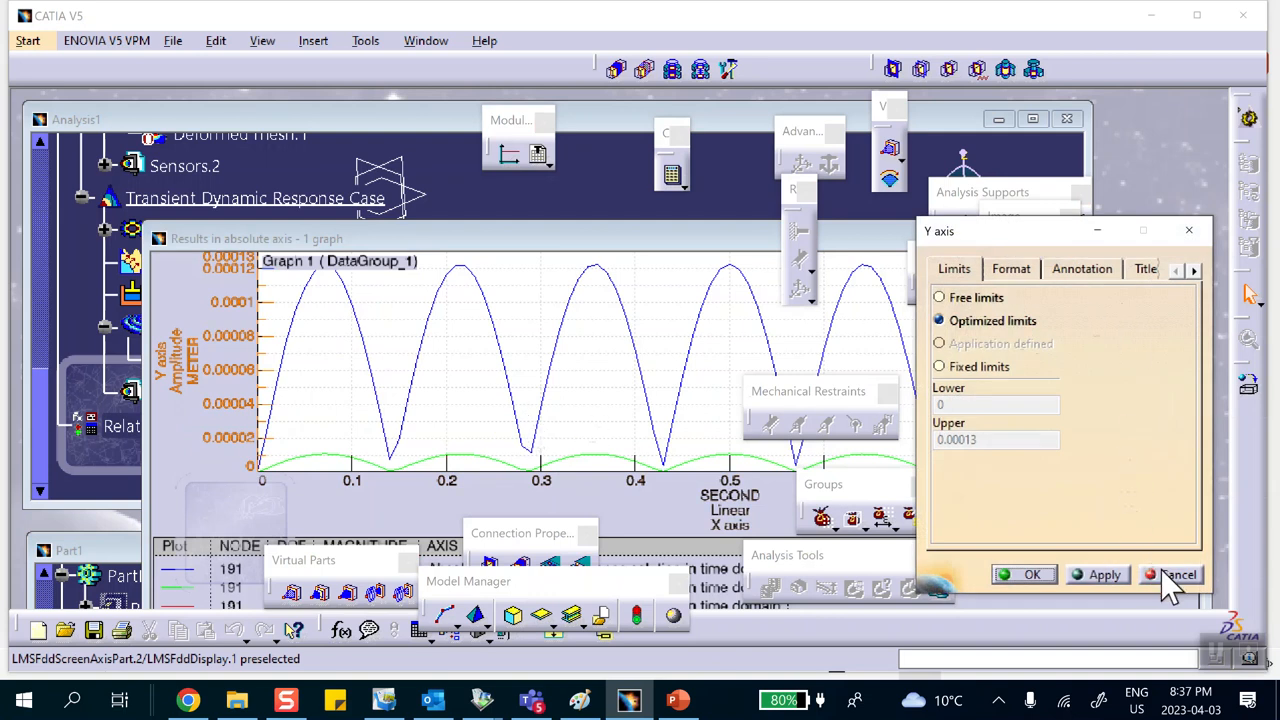
{"action": "left_click", "coordinate": [1163, 575]}
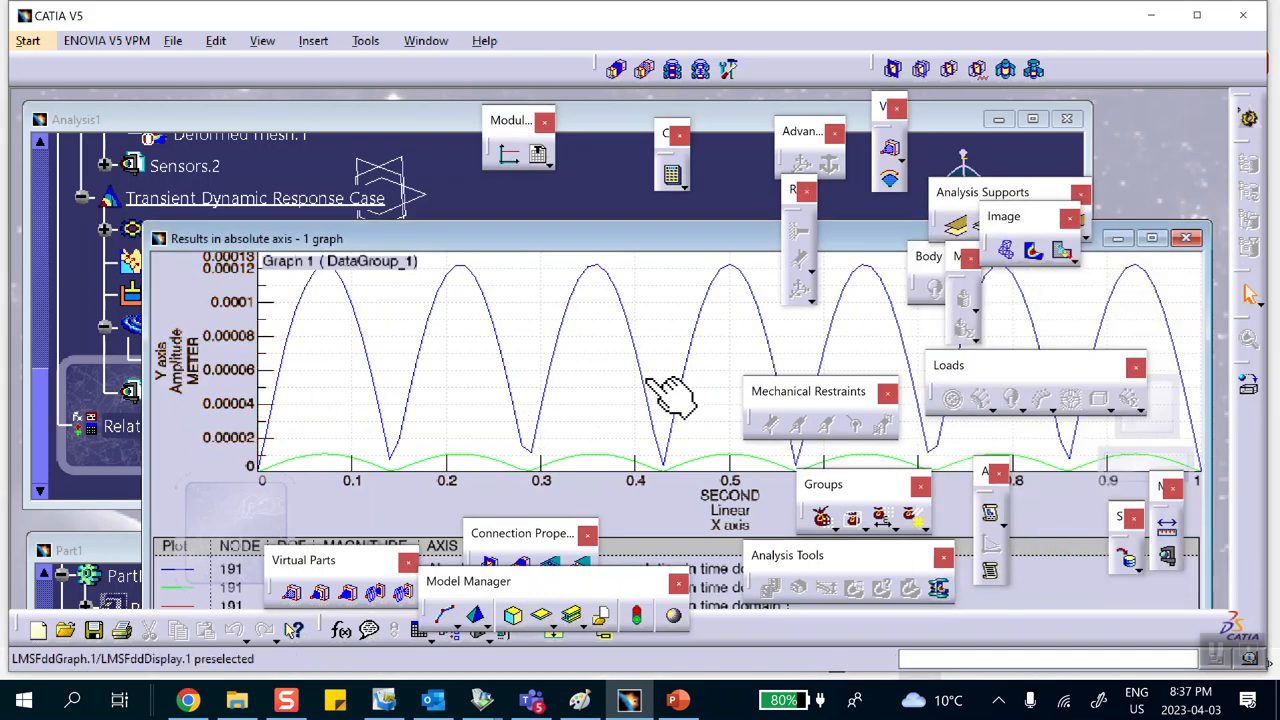
Step: Switch the graph's unit system to Options defined so displacements display in inches
{"action": "right_click", "coordinate": [540, 318]}
{"action": "left_click", "coordinate": [586, 405]}
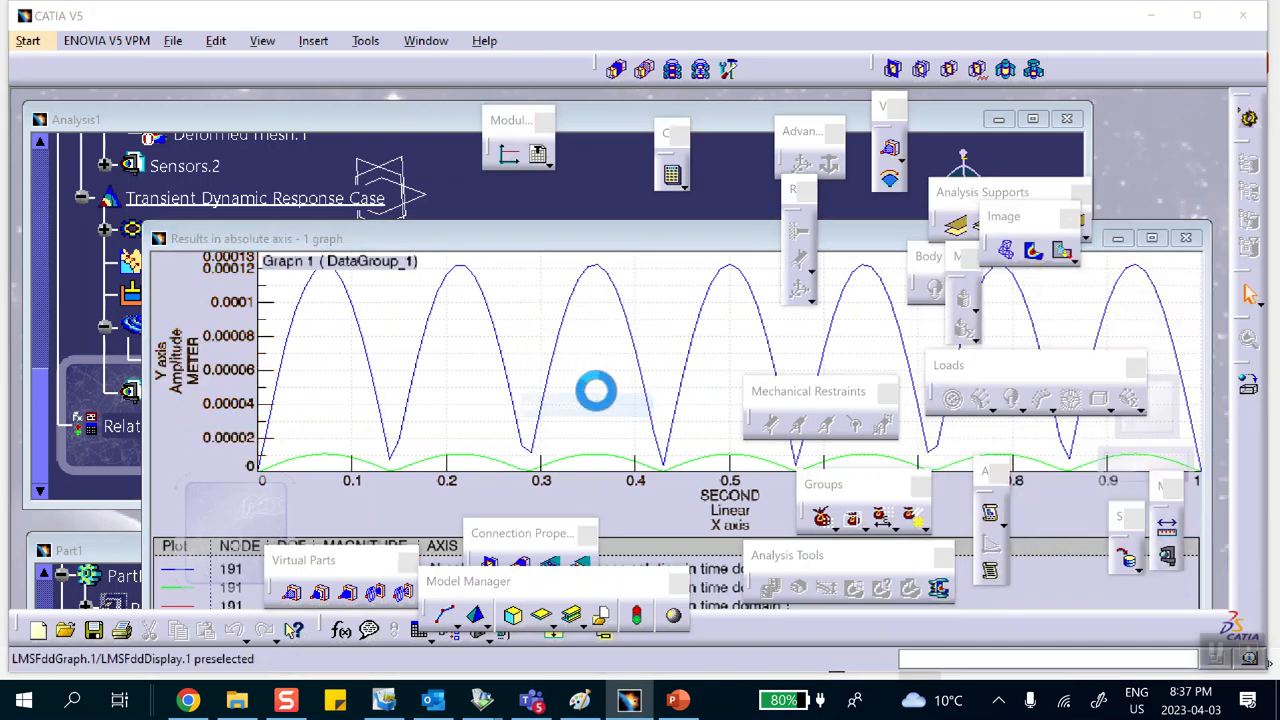
{"action": "left_click", "coordinate": [818, 296]}
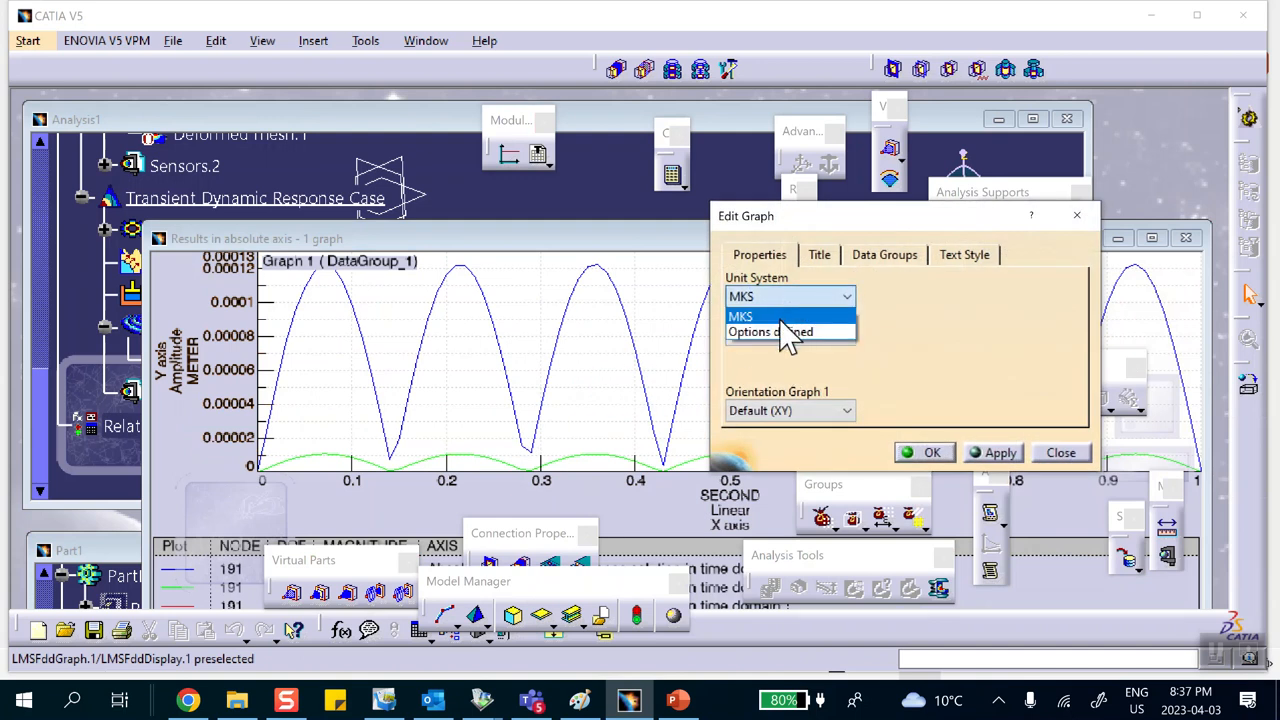
{"action": "left_click", "coordinate": [771, 333]}
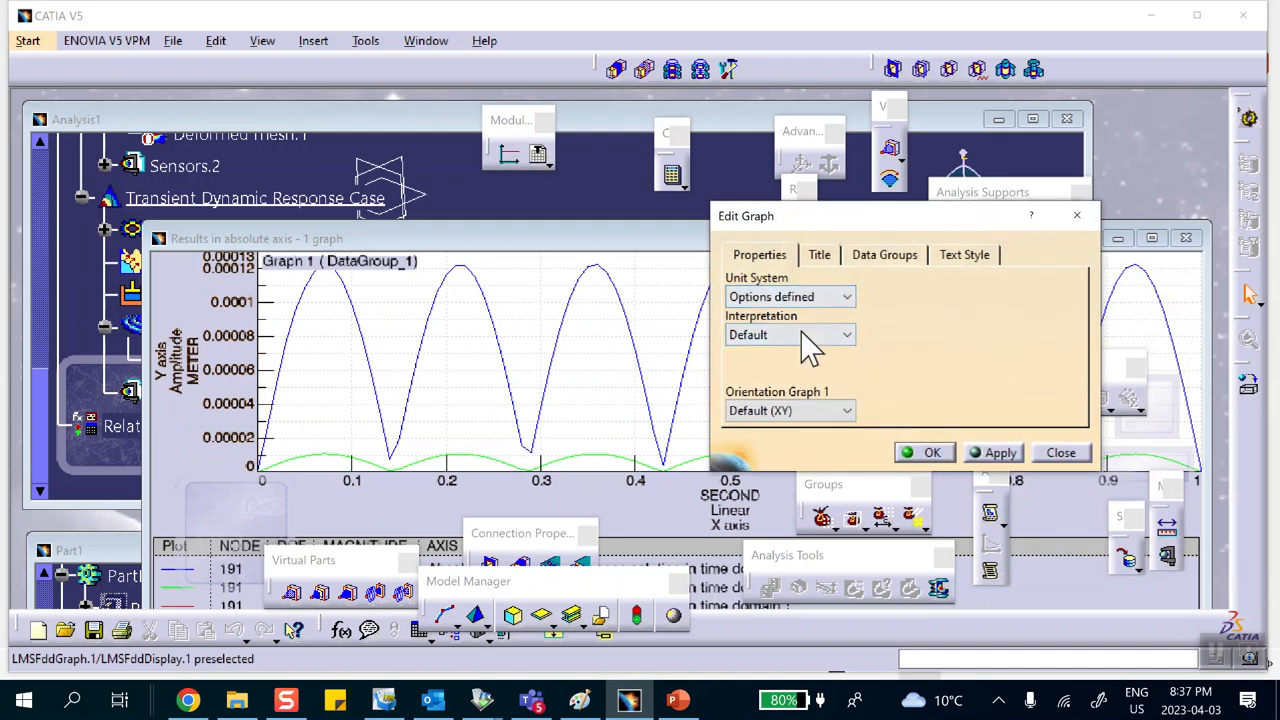
{"action": "left_click", "coordinate": [931, 453]}
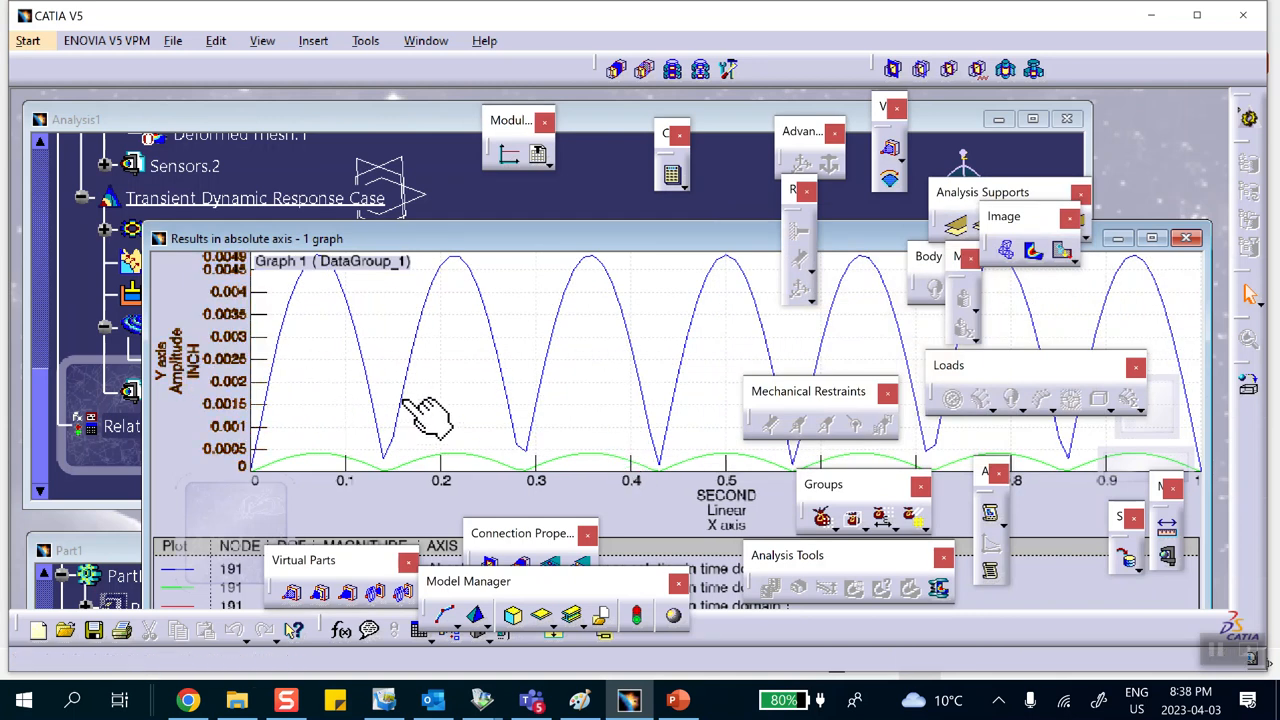
Step: Change the graph's Y axis format from amplitude to Real values
{"action": "left_click_drag", "start_coordinate": [538, 234], "coordinate": [522, 167]}
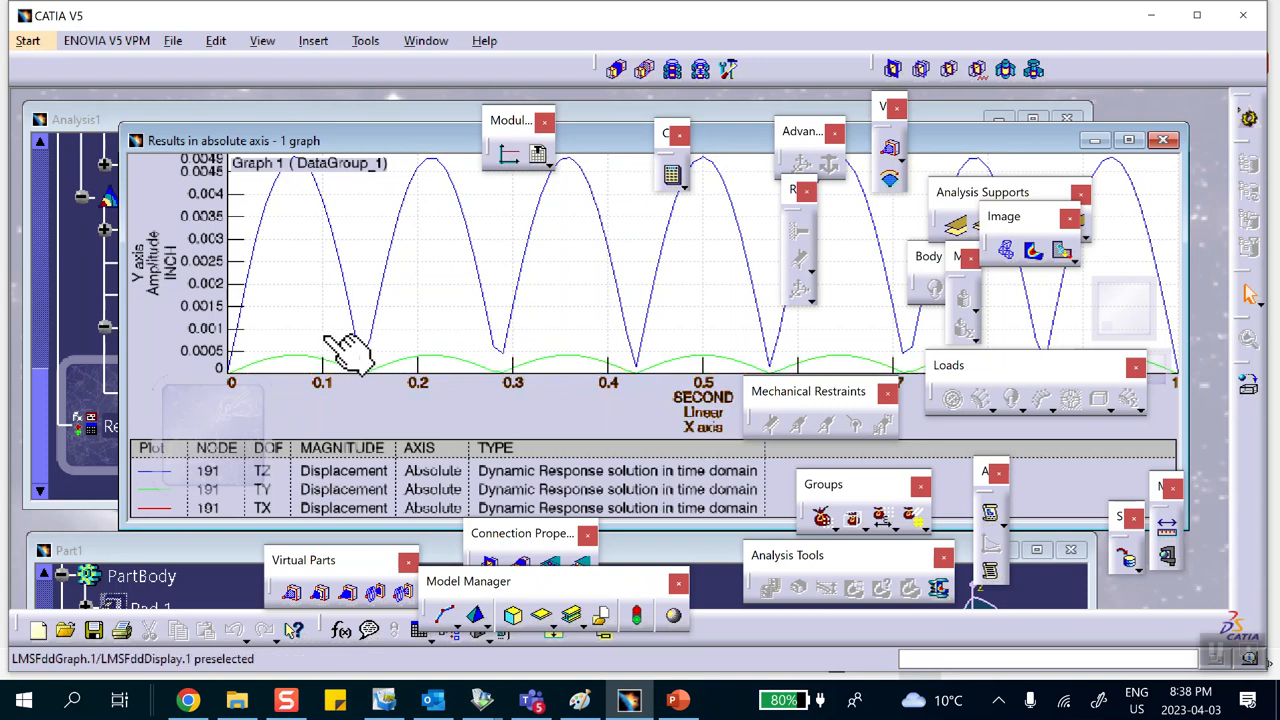
{"action": "left_click_drag", "start_coordinate": [400, 155], "coordinate": [457, 168]}
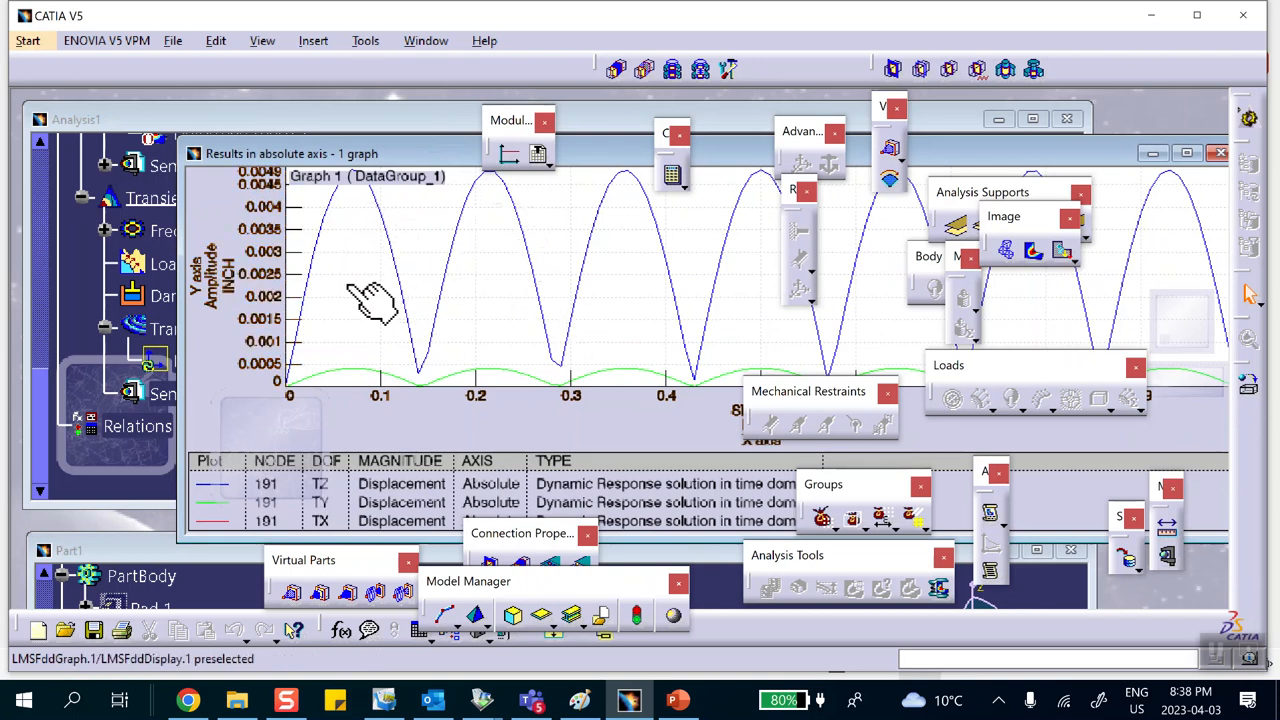
{"action": "right_click", "coordinate": [201, 272]}
{"action": "mouse_move", "coordinate": [232, 288]}
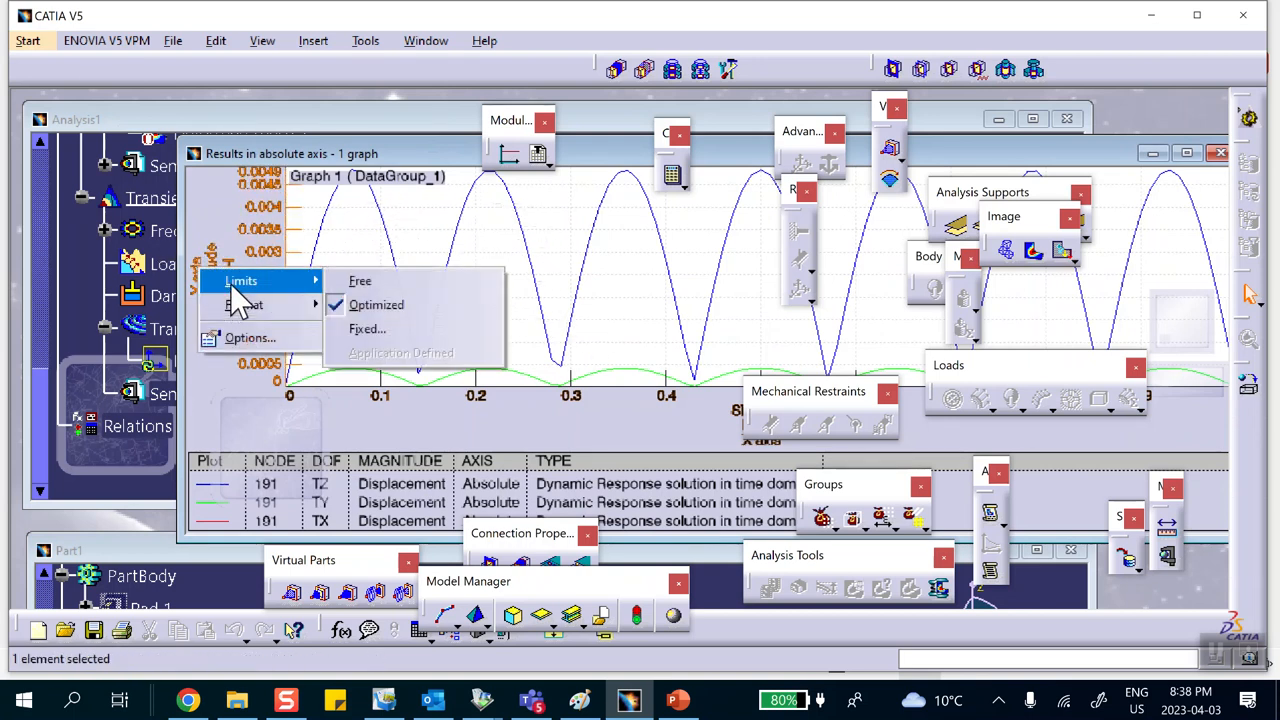
{"action": "left_click", "coordinate": [356, 304]}
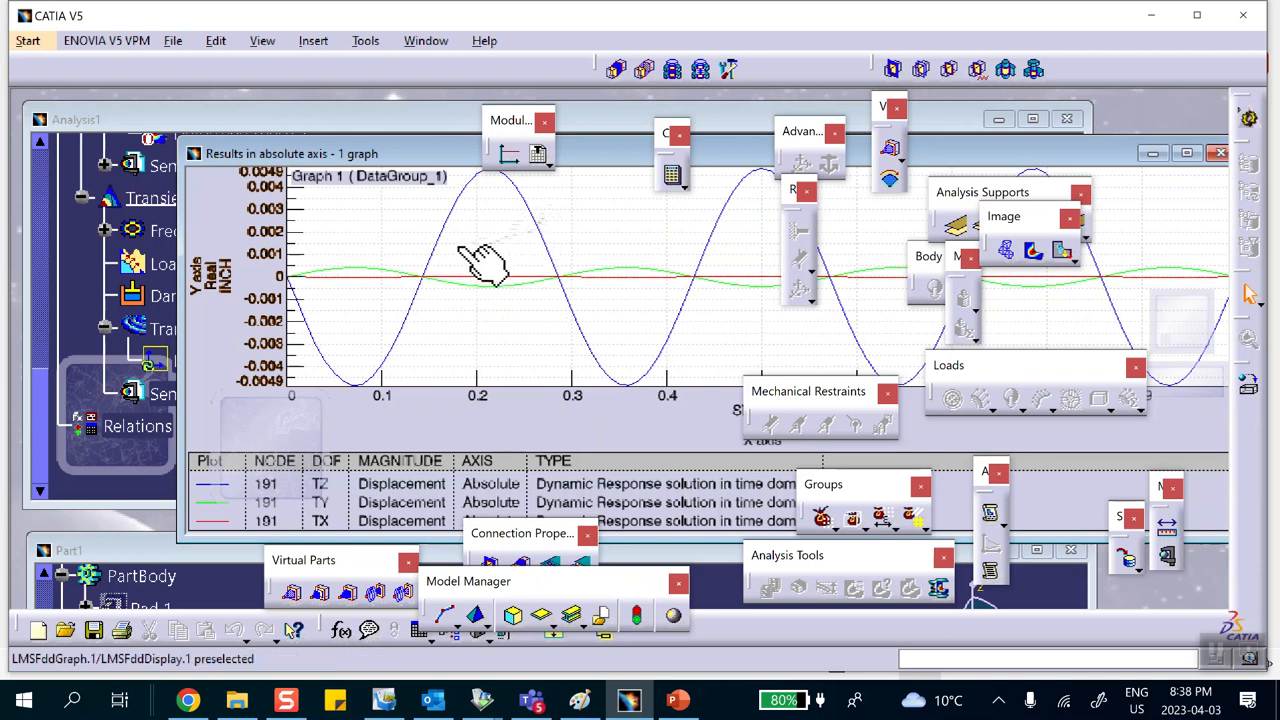
Step: Check Damping.1's modal damping definition and compare it with the reference solution slide in PowerPoint
{"action": "left_click", "coordinate": [328, 116]}
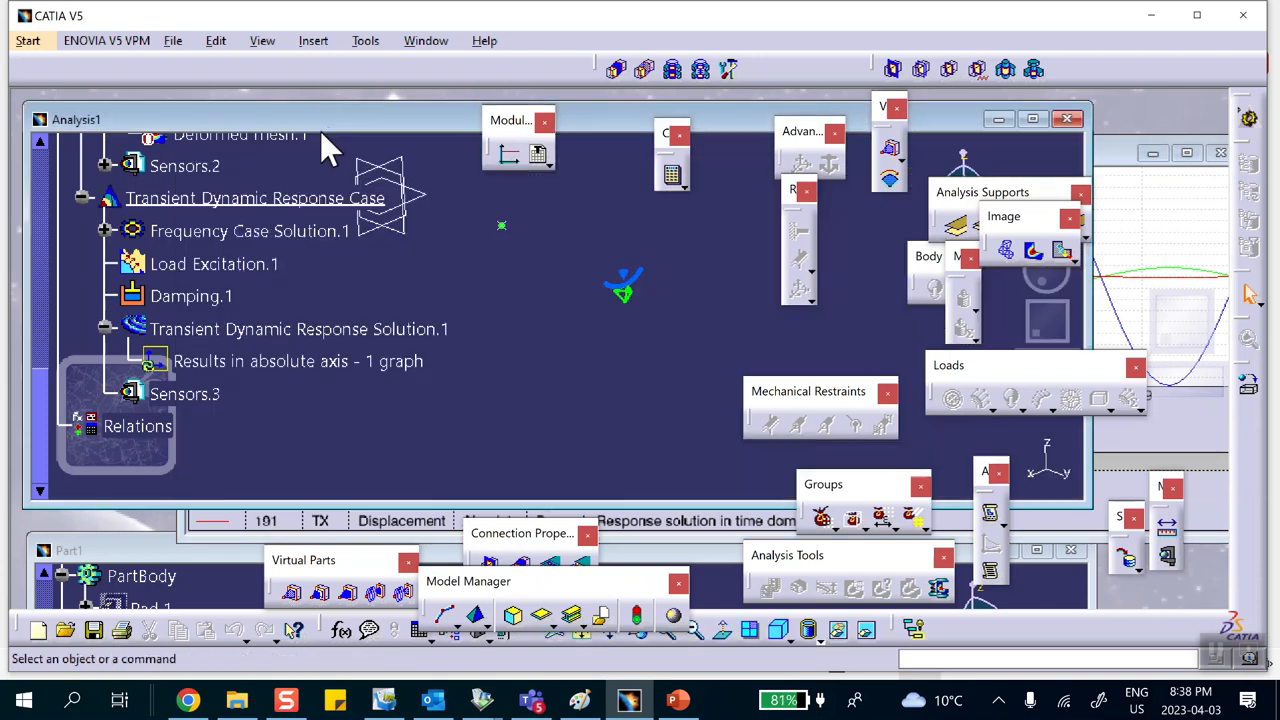
{"action": "double_click", "coordinate": [200, 312]}
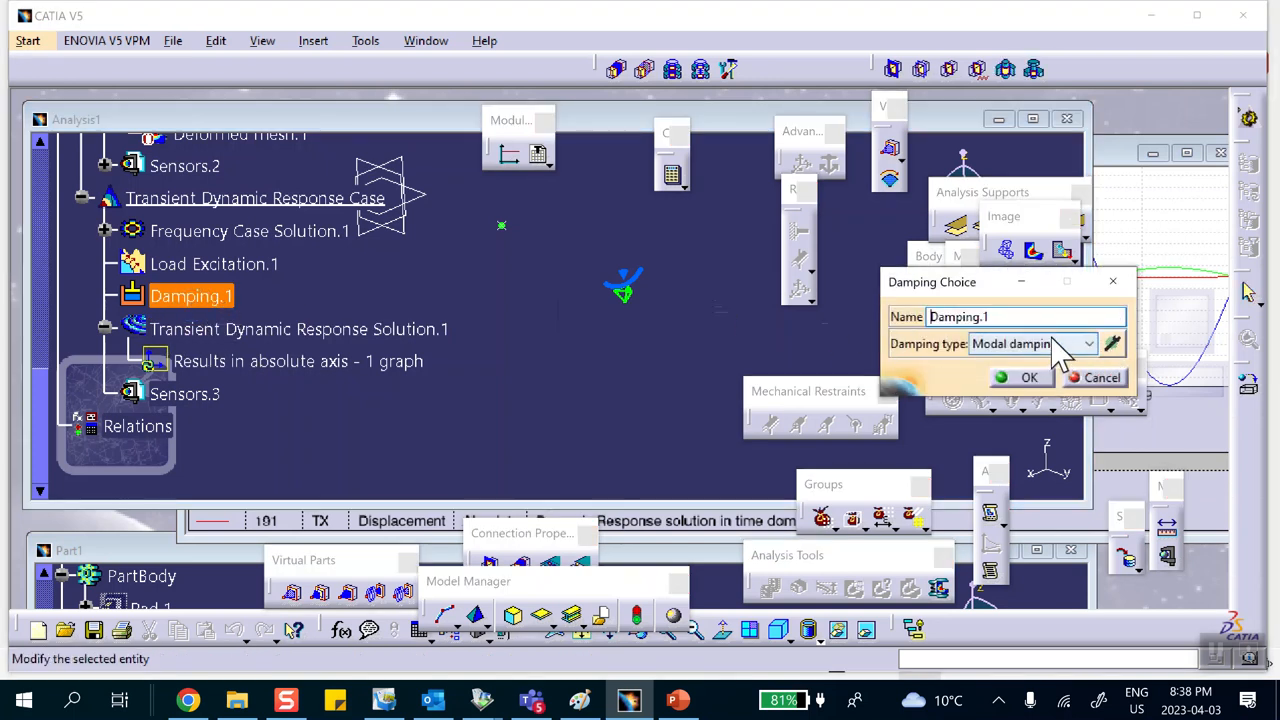
{"action": "left_click", "coordinate": [1112, 345]}
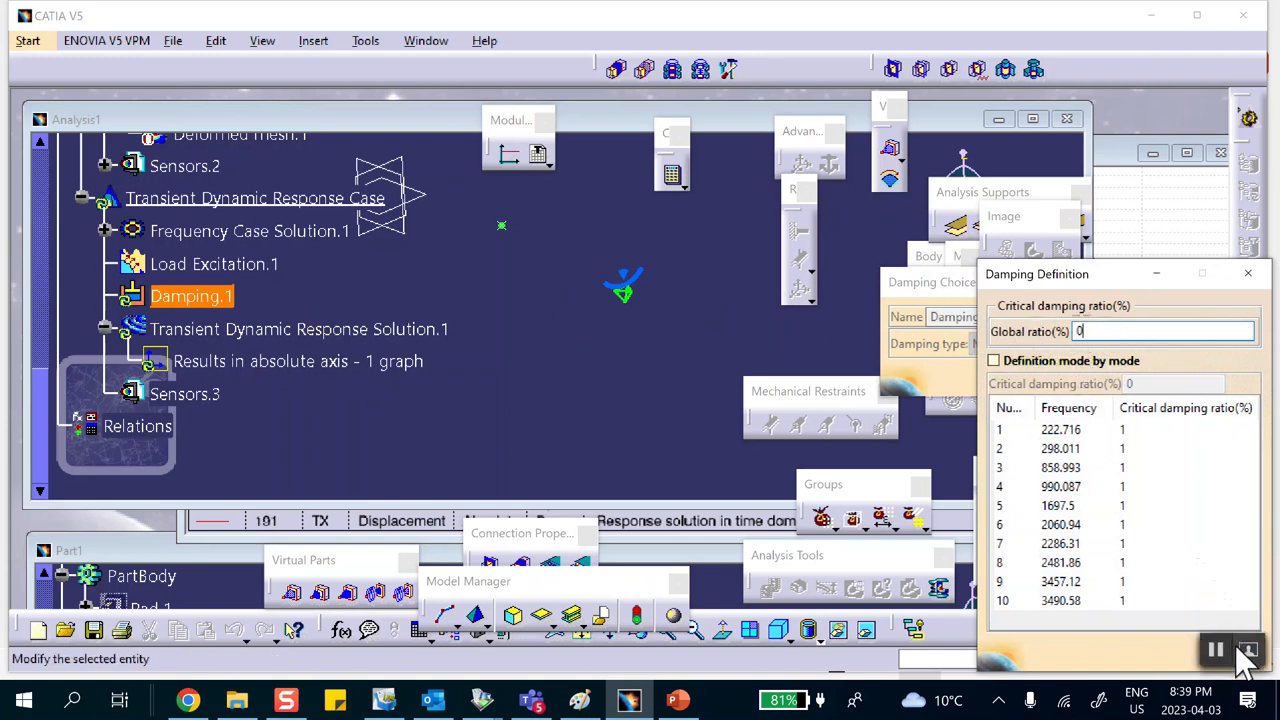
{"action": "left_click_drag", "start_coordinate": [1104, 276], "coordinate": [992, 252]}
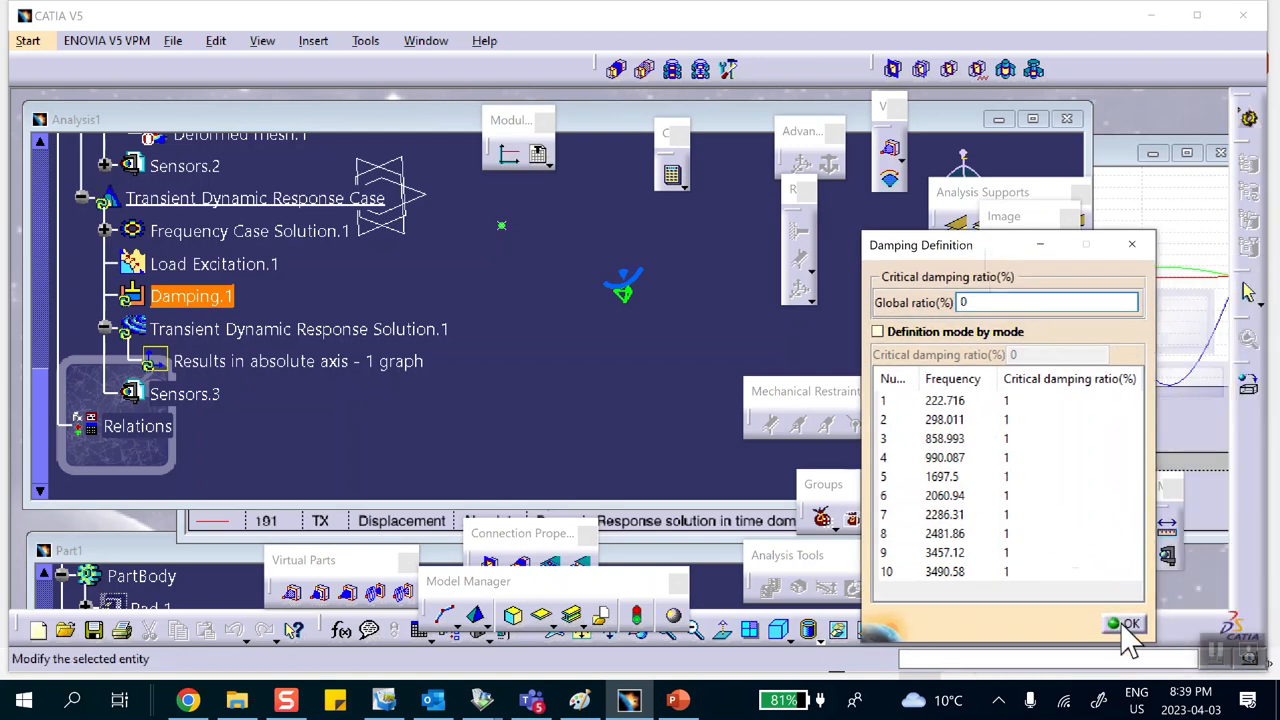
{"action": "left_click", "coordinate": [1130, 627]}
{"action": "left_click", "coordinate": [672, 701]}
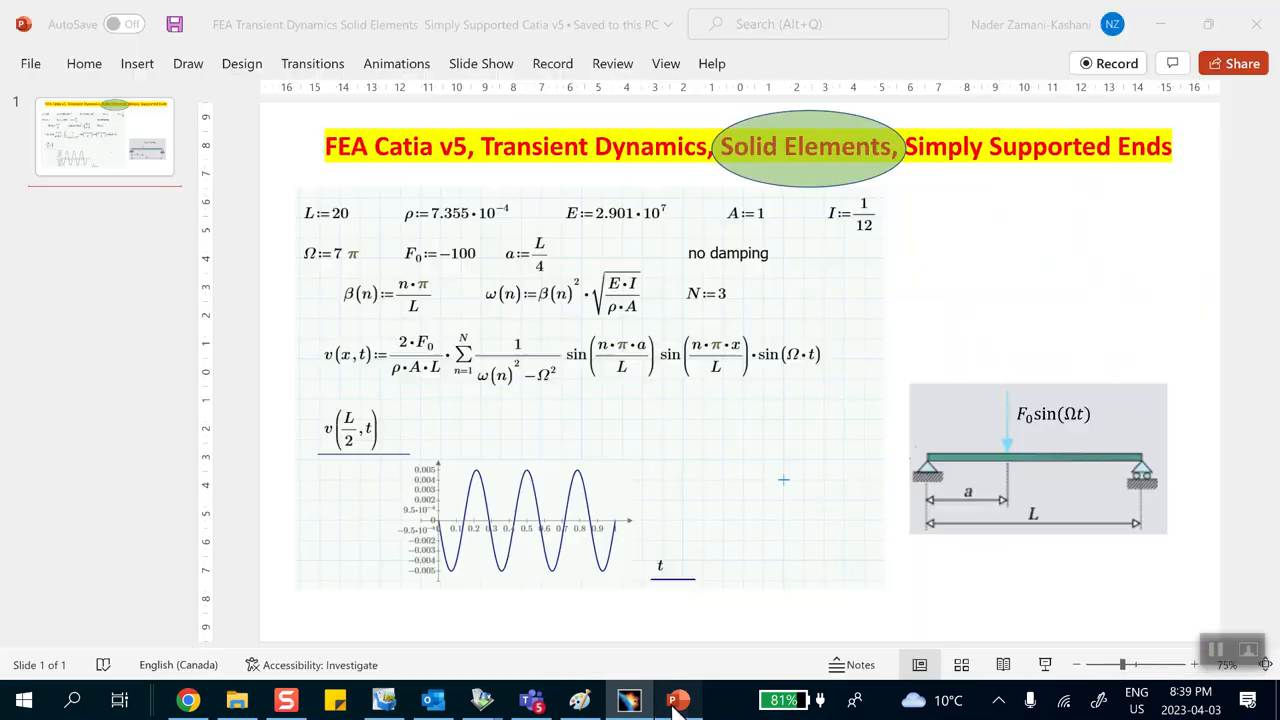
{"action": "left_click", "coordinate": [1164, 22]}
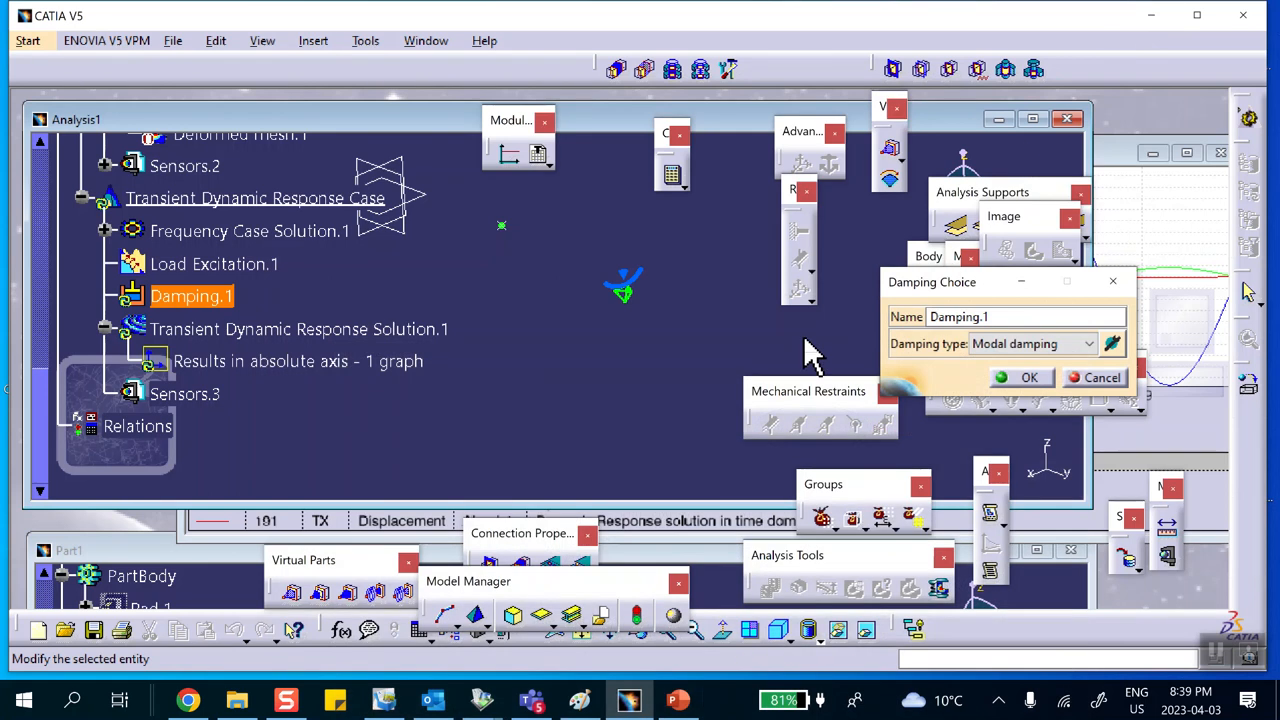
{"action": "left_click", "coordinate": [1022, 378]}
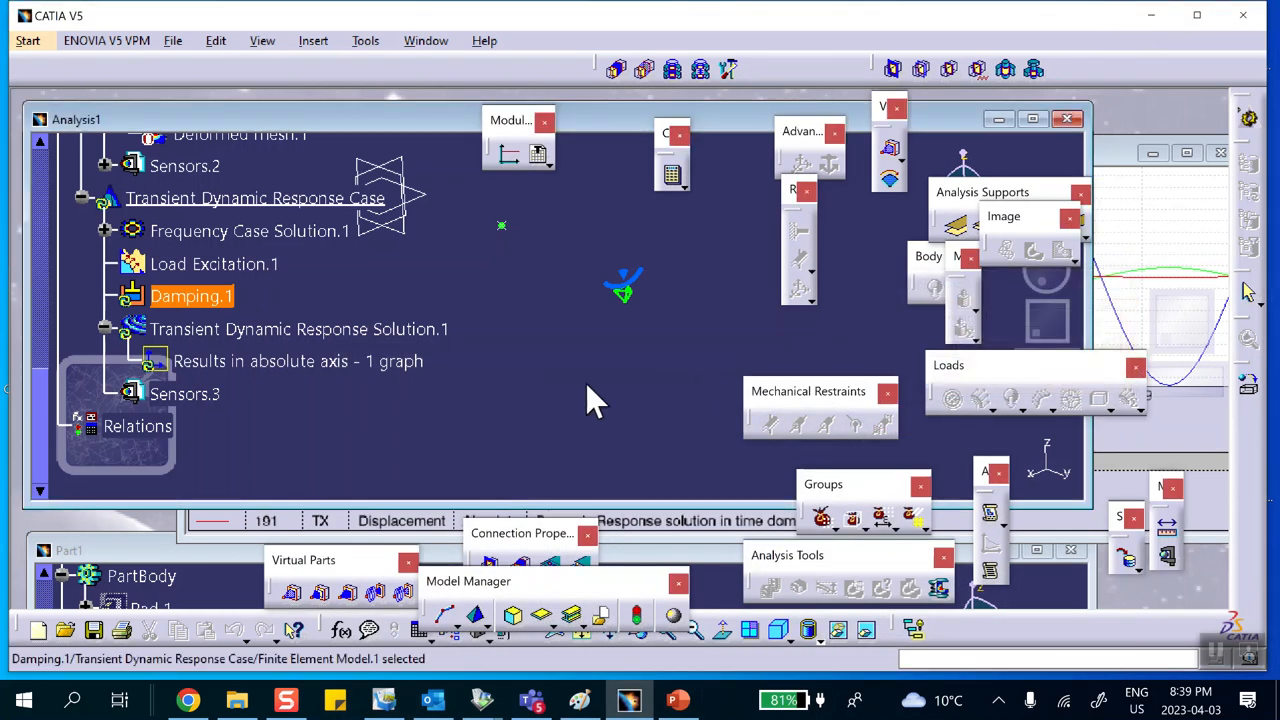
Step: Reopen the Results in absolute axis graph and dismiss its data and image dialogs
{"action": "double_click", "coordinate": [350, 362]}
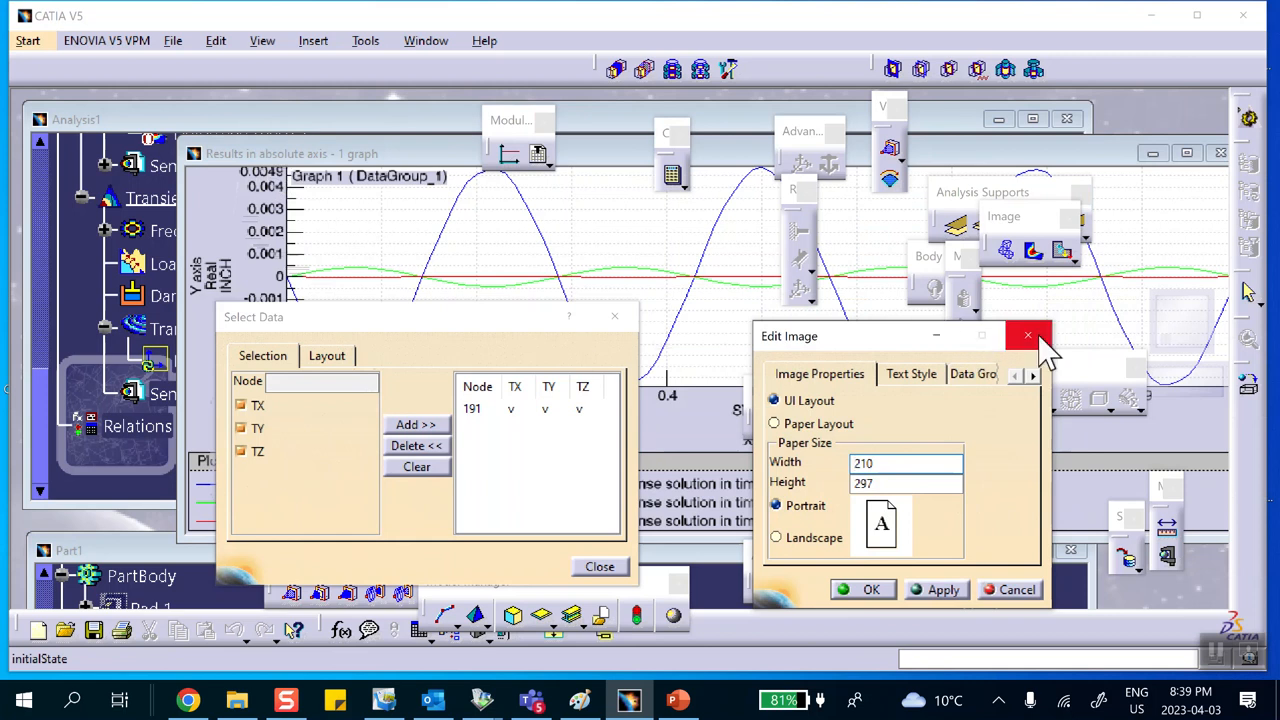
{"action": "left_click", "coordinate": [1015, 590]}
{"action": "left_click", "coordinate": [599, 566]}
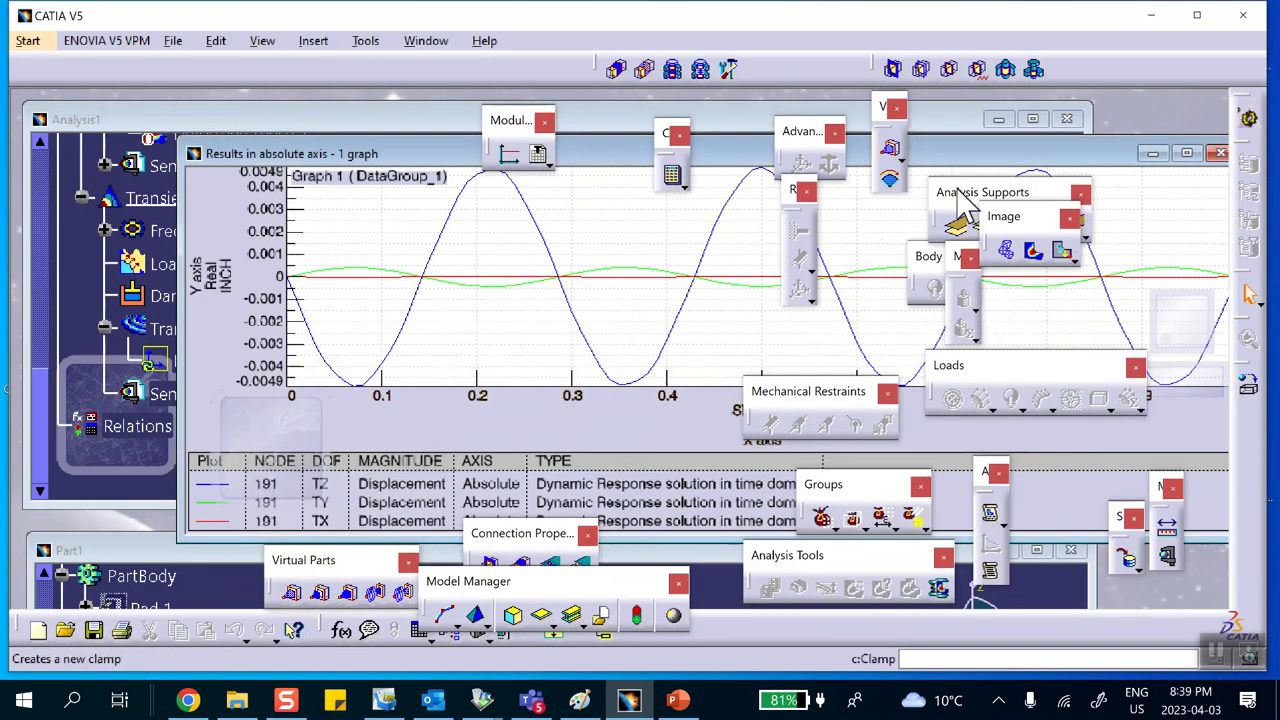
Step: Minimize the existing graph and generate a new single-graph 2D display for Transient Dynamic Response Solution.1
{"action": "left_click", "coordinate": [1152, 153]}
{"action": "right_click", "coordinate": [340, 328]}
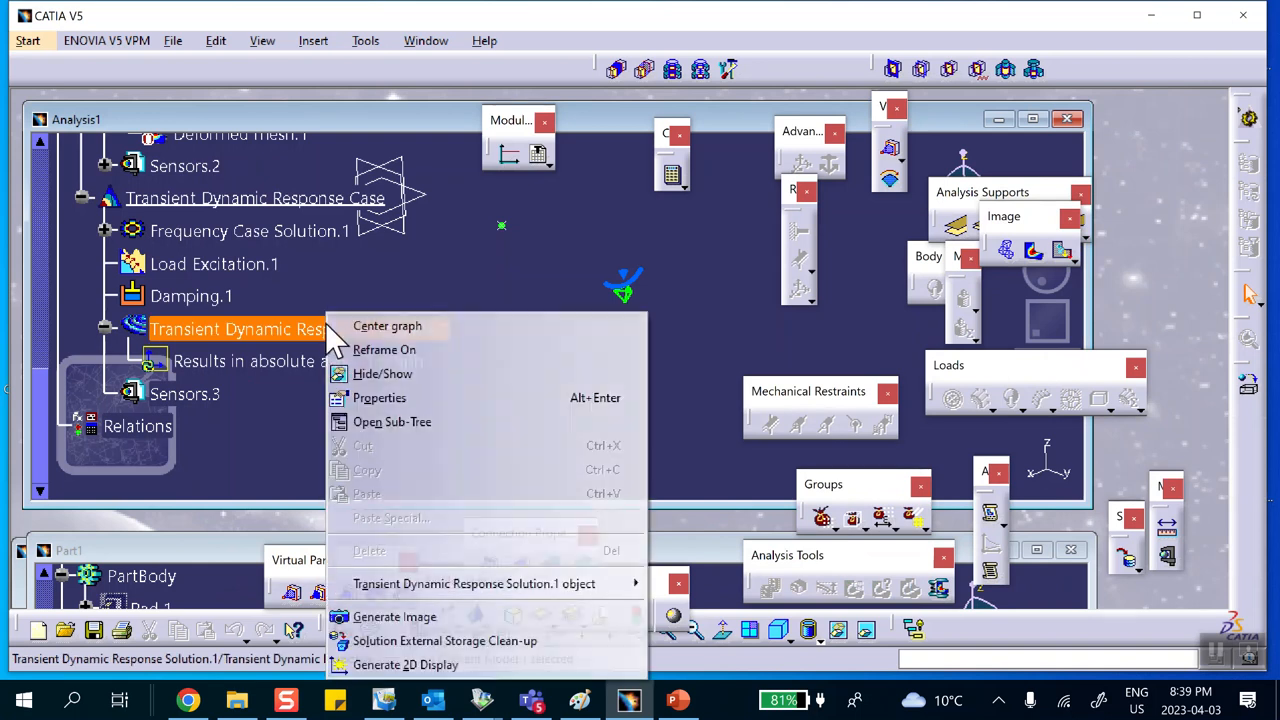
{"action": "left_click", "coordinate": [417, 665]}
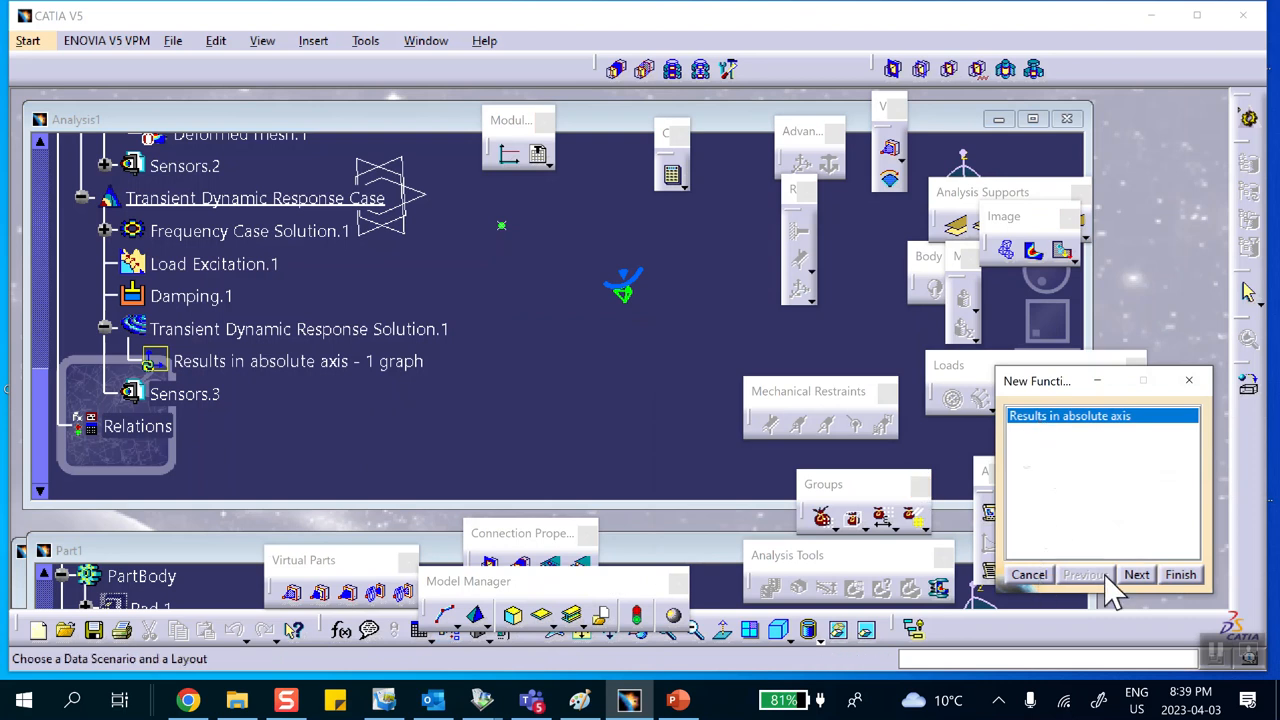
{"action": "left_click", "coordinate": [1136, 574]}
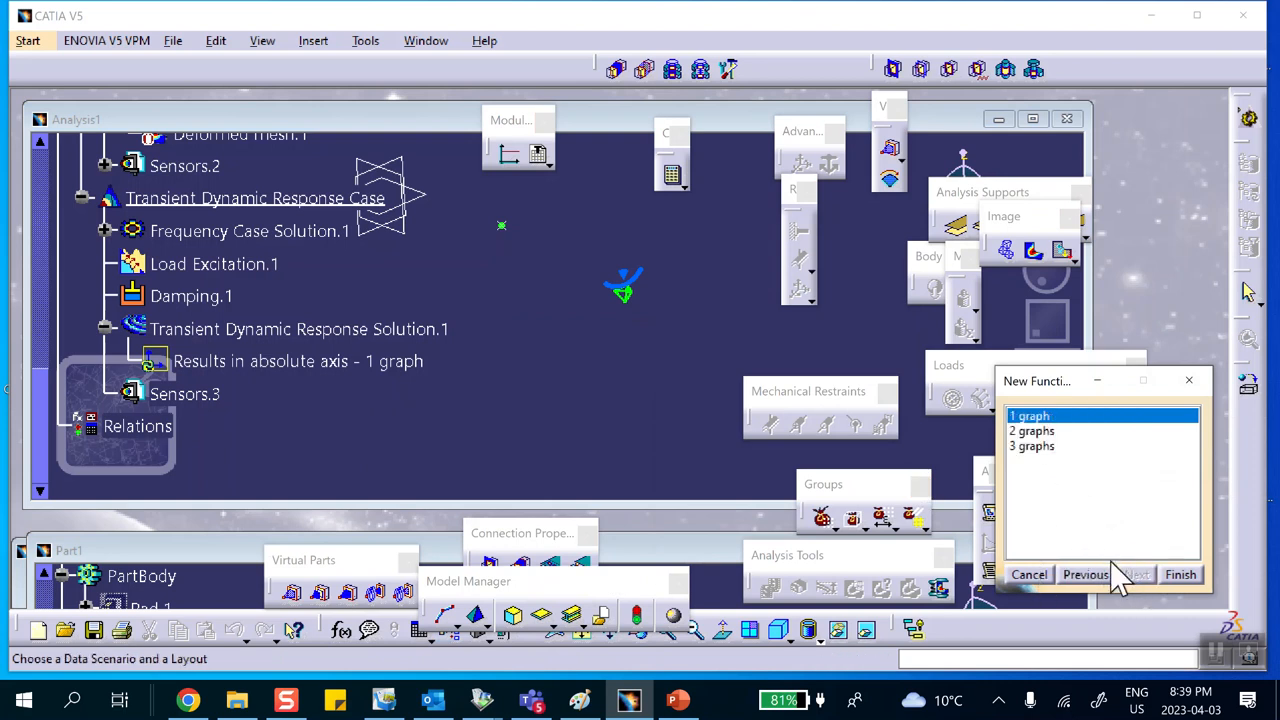
{"action": "left_click", "coordinate": [1180, 575]}
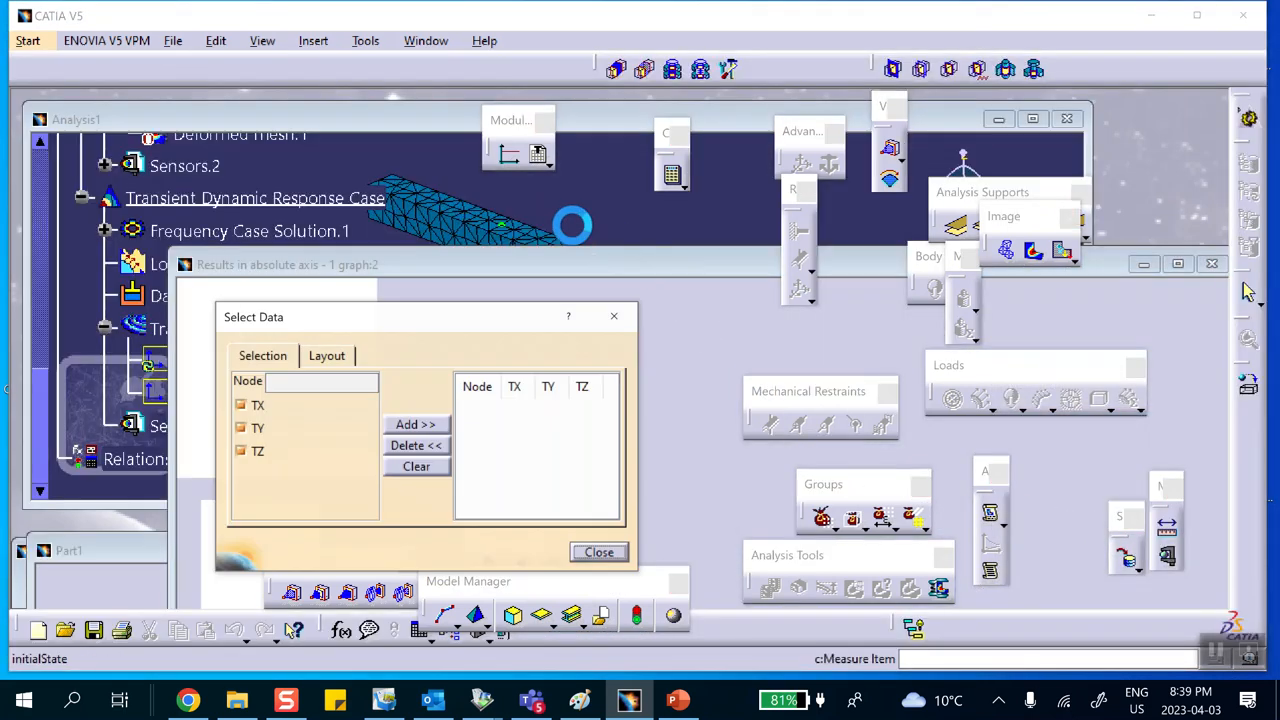
Step: Pick node 191 on the beam mesh and add its TX, TY and TZ displacements to the new graph
{"action": "left_click", "coordinate": [404, 119]}
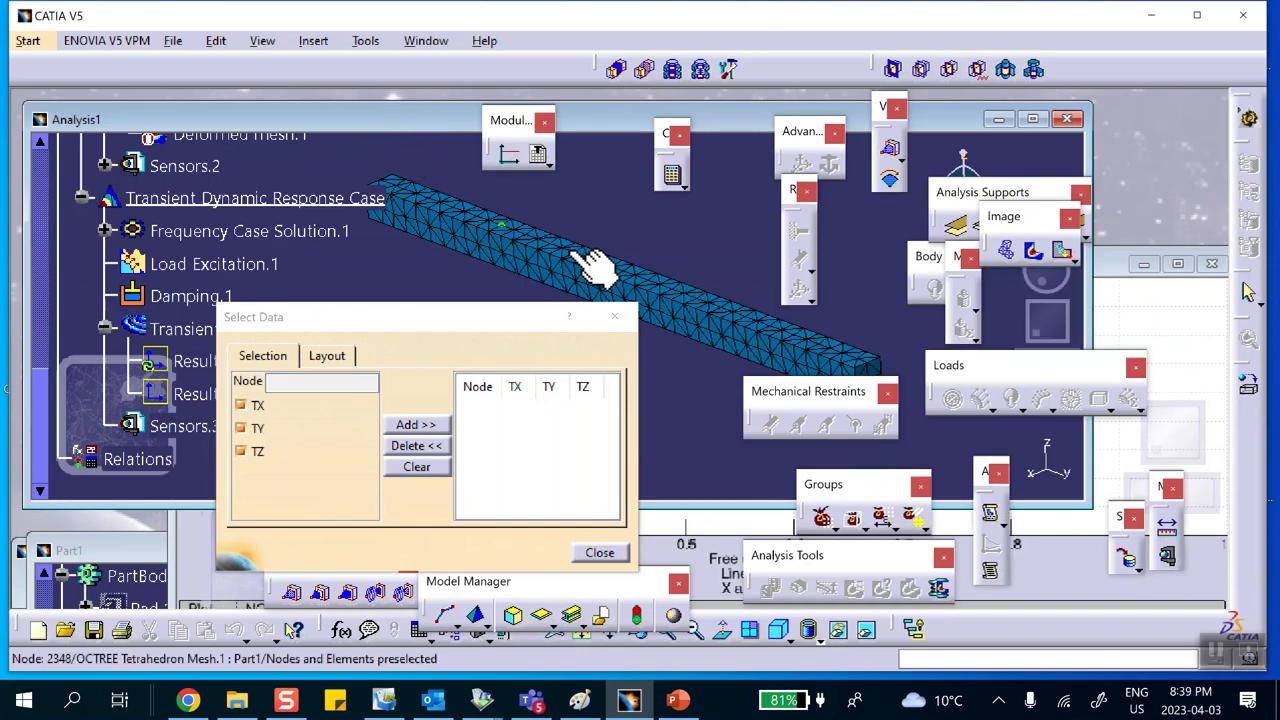
{"action": "left_click", "coordinate": [611, 268]}
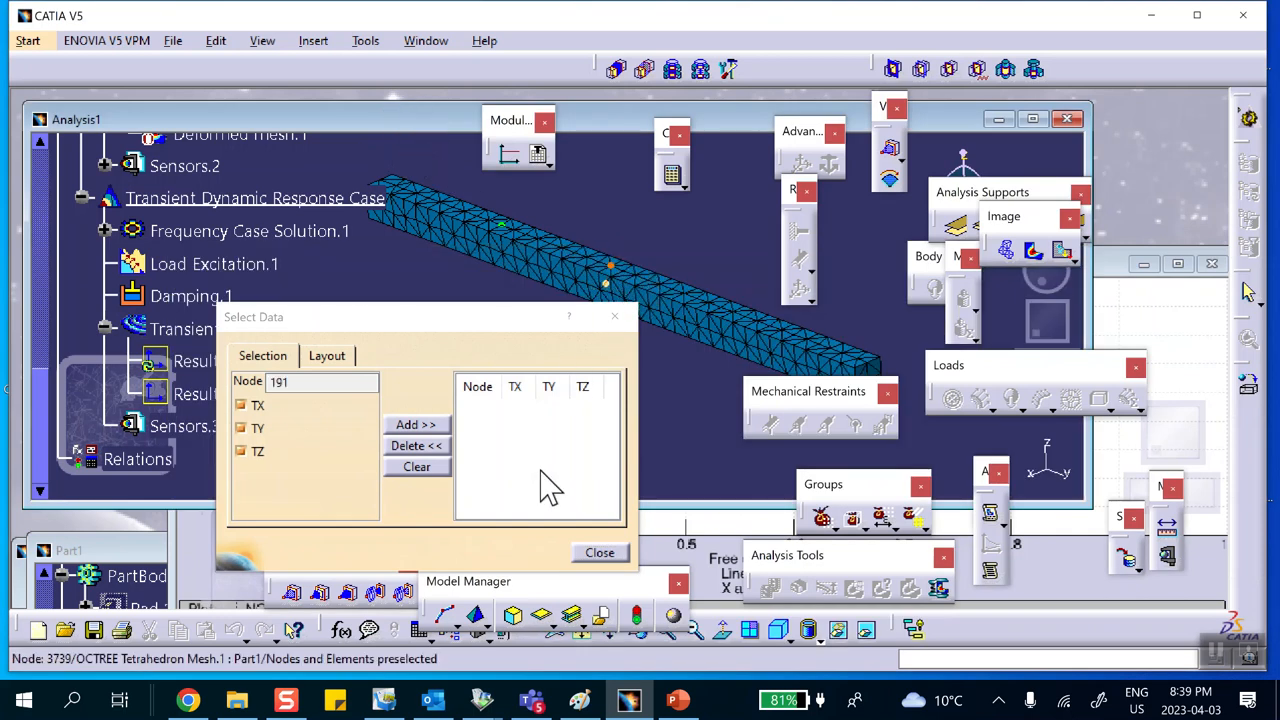
{"action": "left_click", "coordinate": [413, 424]}
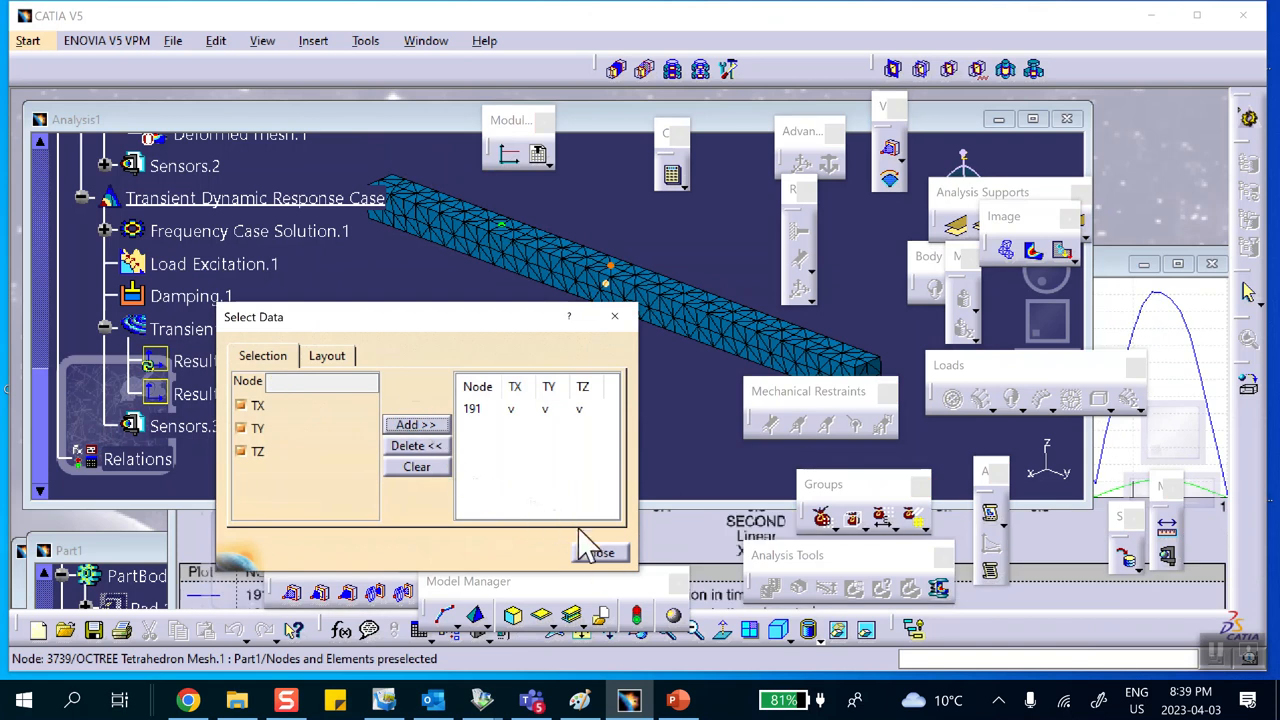
{"action": "left_click", "coordinate": [599, 553]}
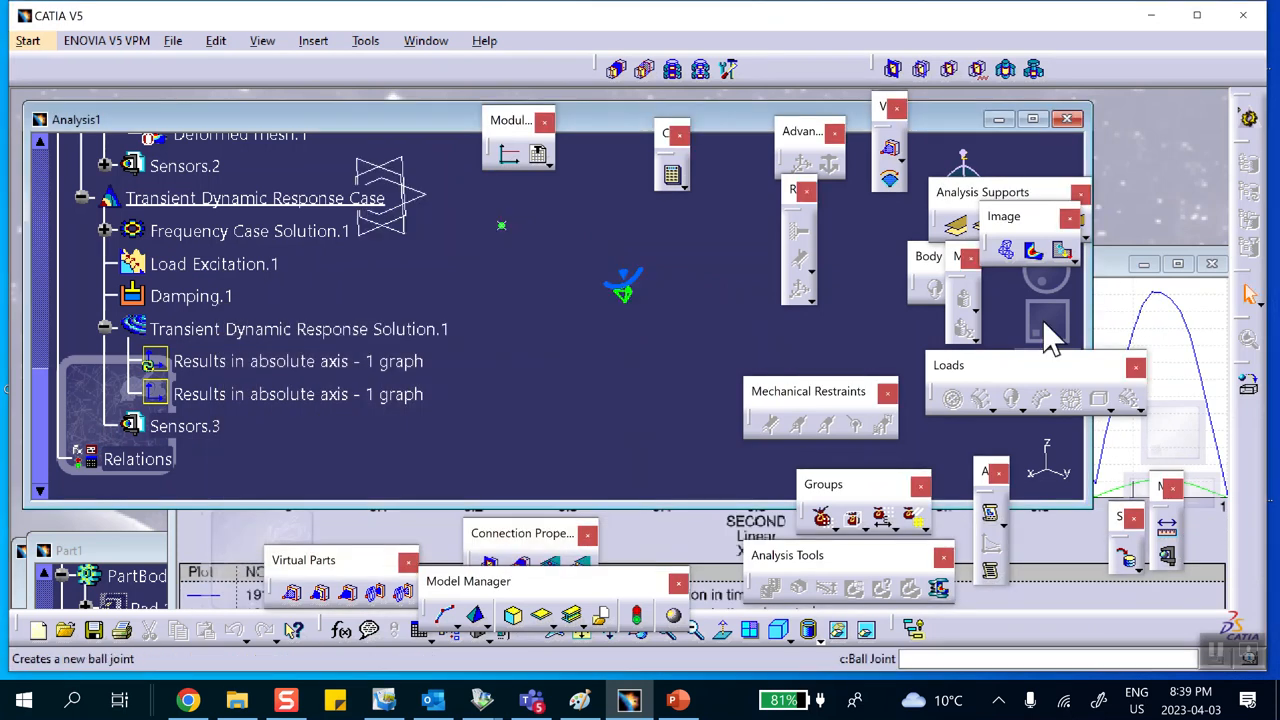
{"action": "left_click", "coordinate": [1092, 255]}
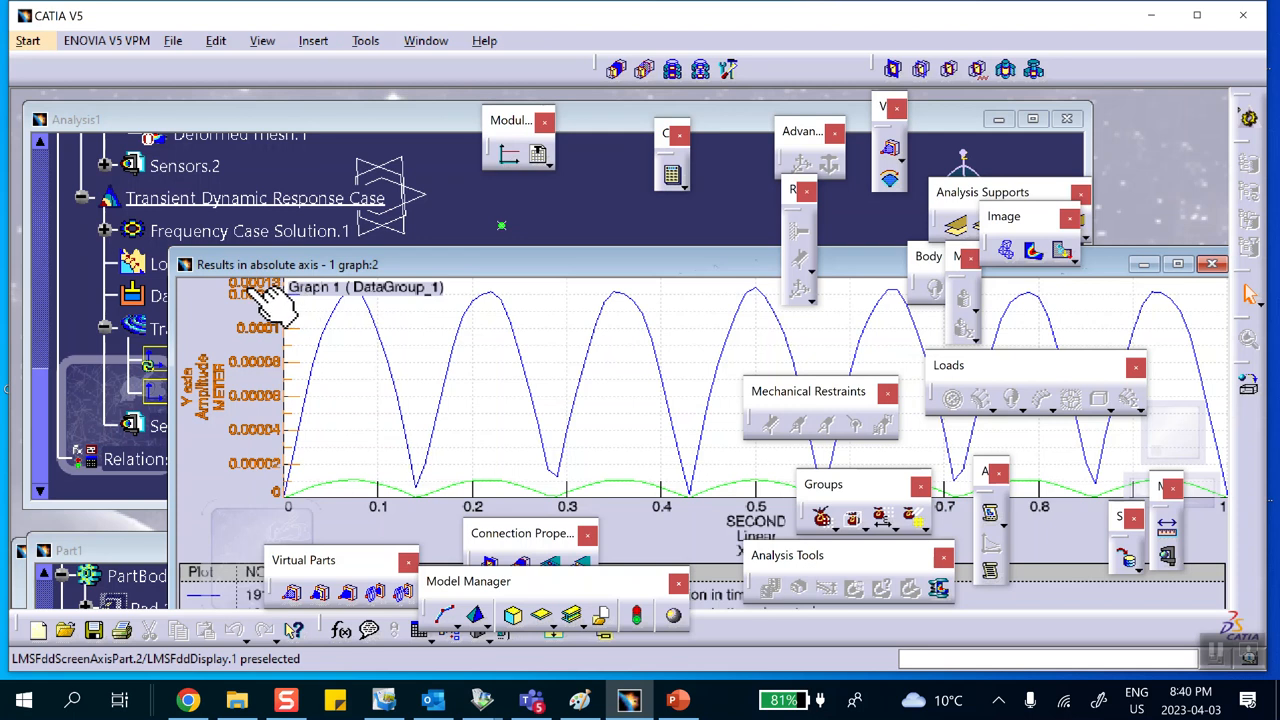
Step: Set the new graph's options so its displacement axis displays in inches
{"action": "left_click_drag", "start_coordinate": [494, 262], "coordinate": [418, 172]}
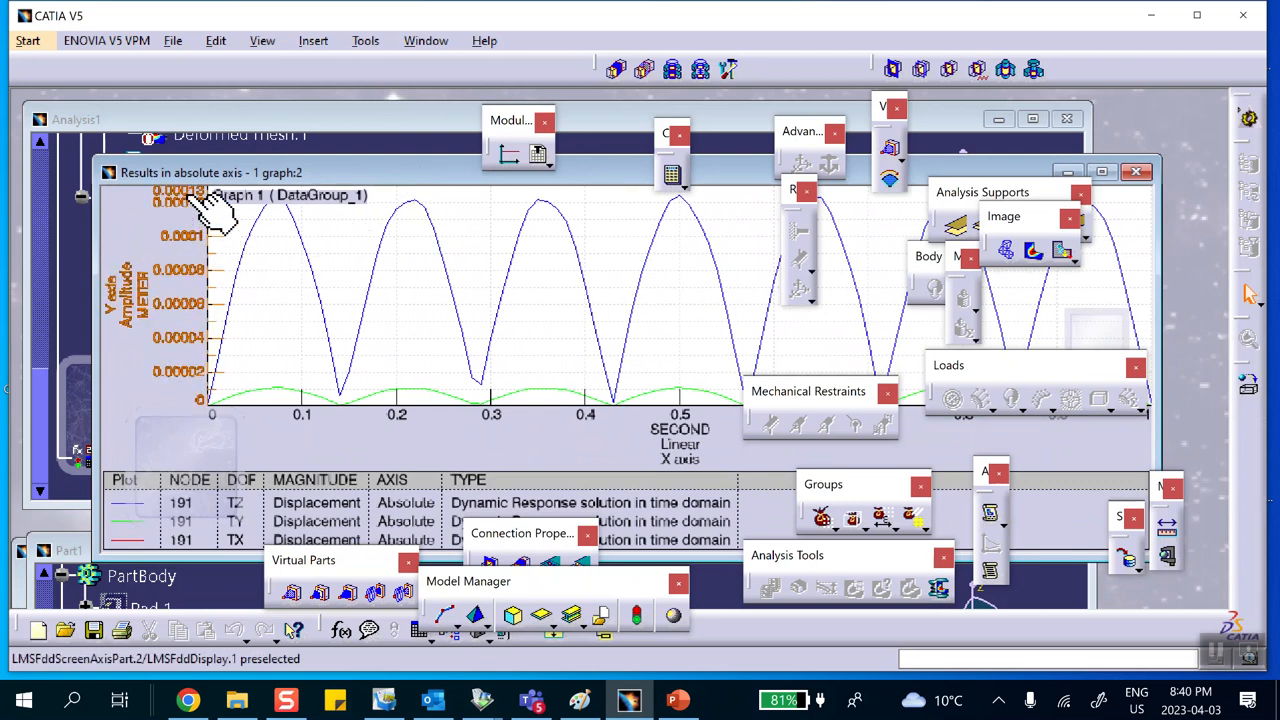
{"action": "right_click", "coordinate": [134, 292]}
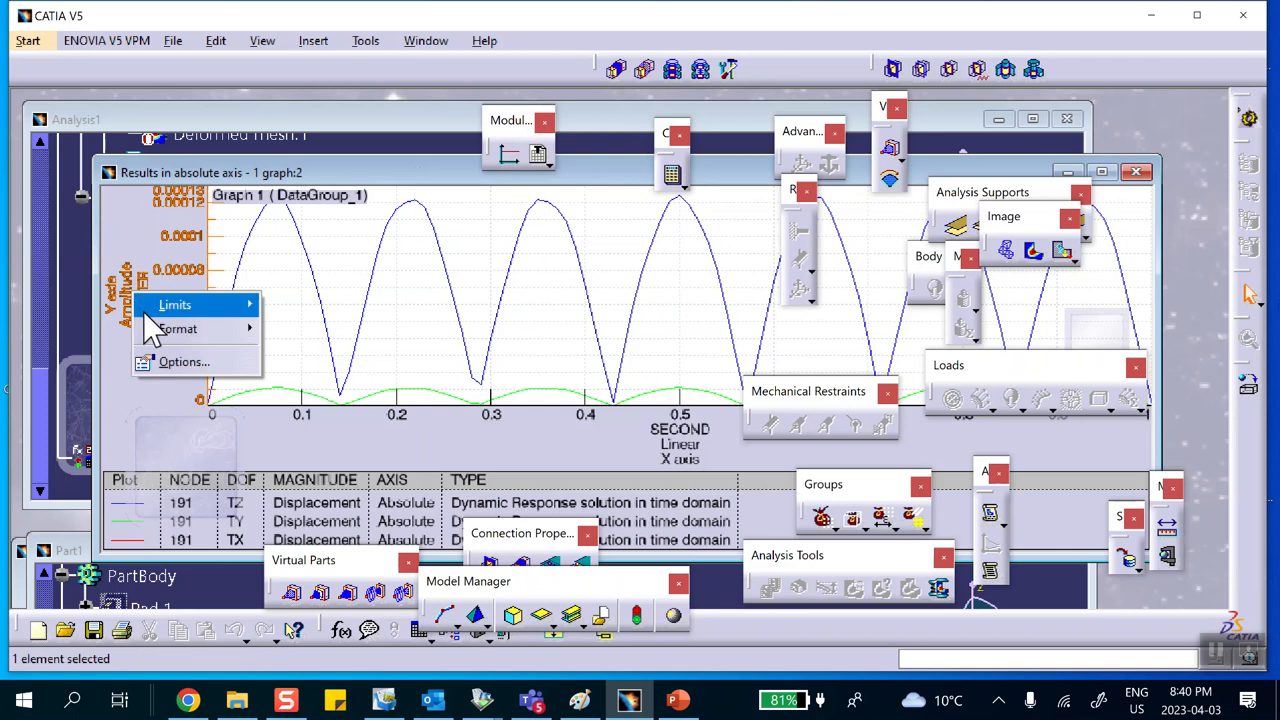
{"action": "mouse_move", "coordinate": [165, 338]}
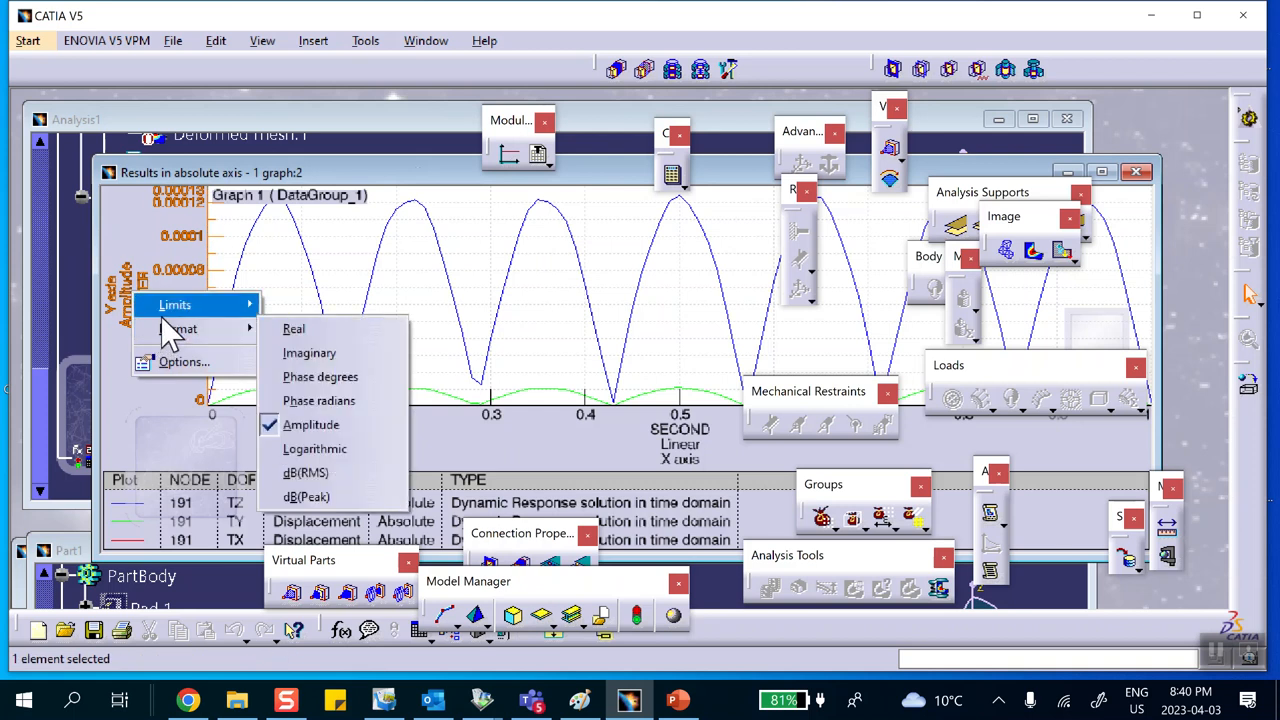
{"action": "left_click", "coordinate": [362, 252]}
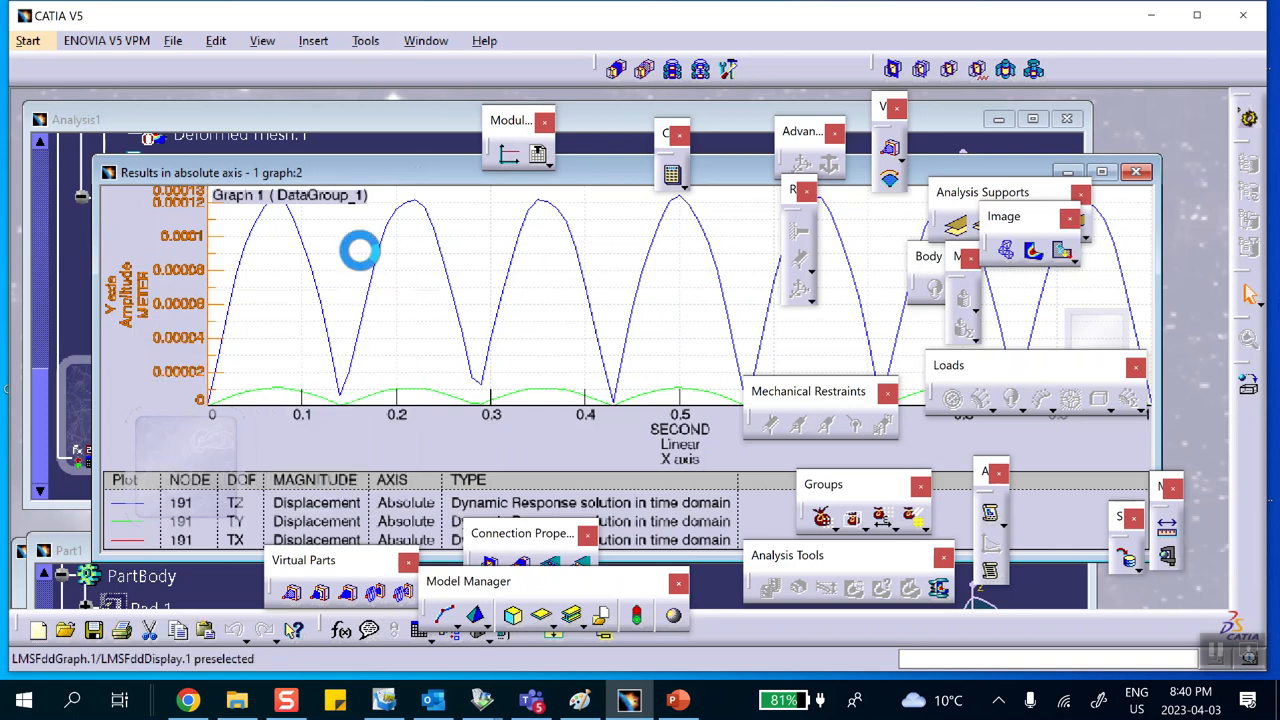
{"action": "right_click", "coordinate": [352, 254]}
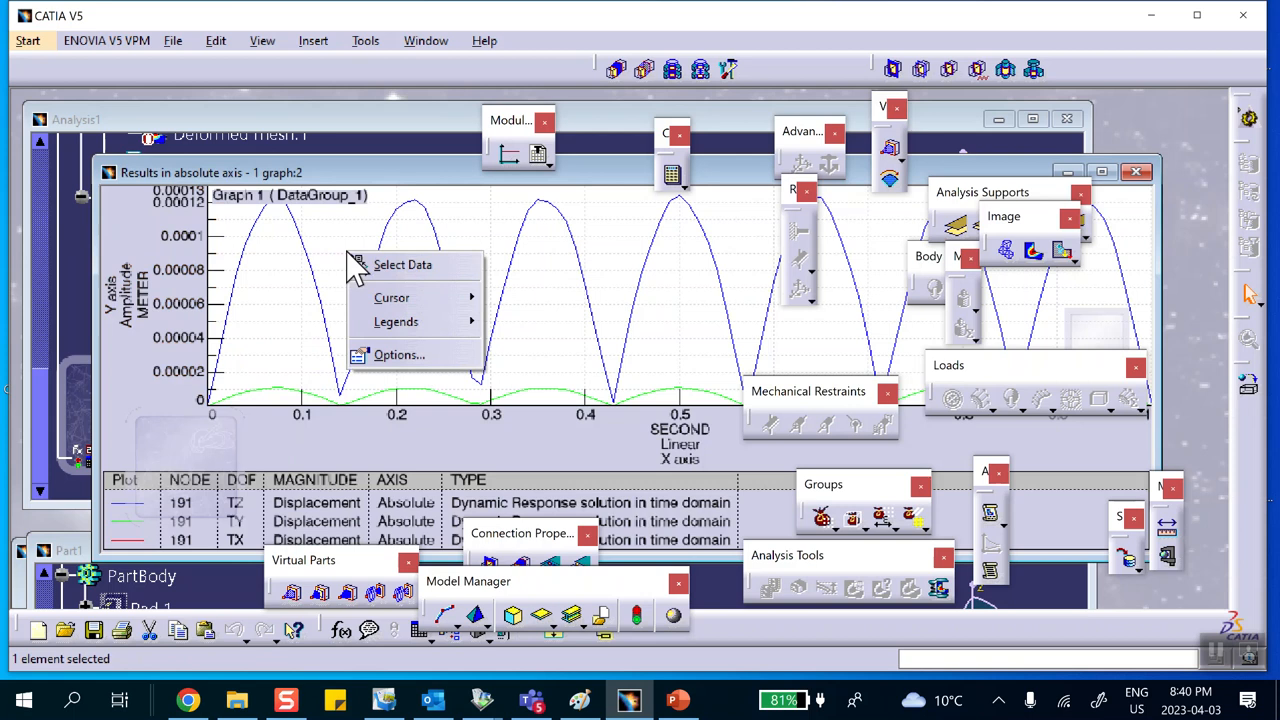
{"action": "left_click", "coordinate": [396, 360]}
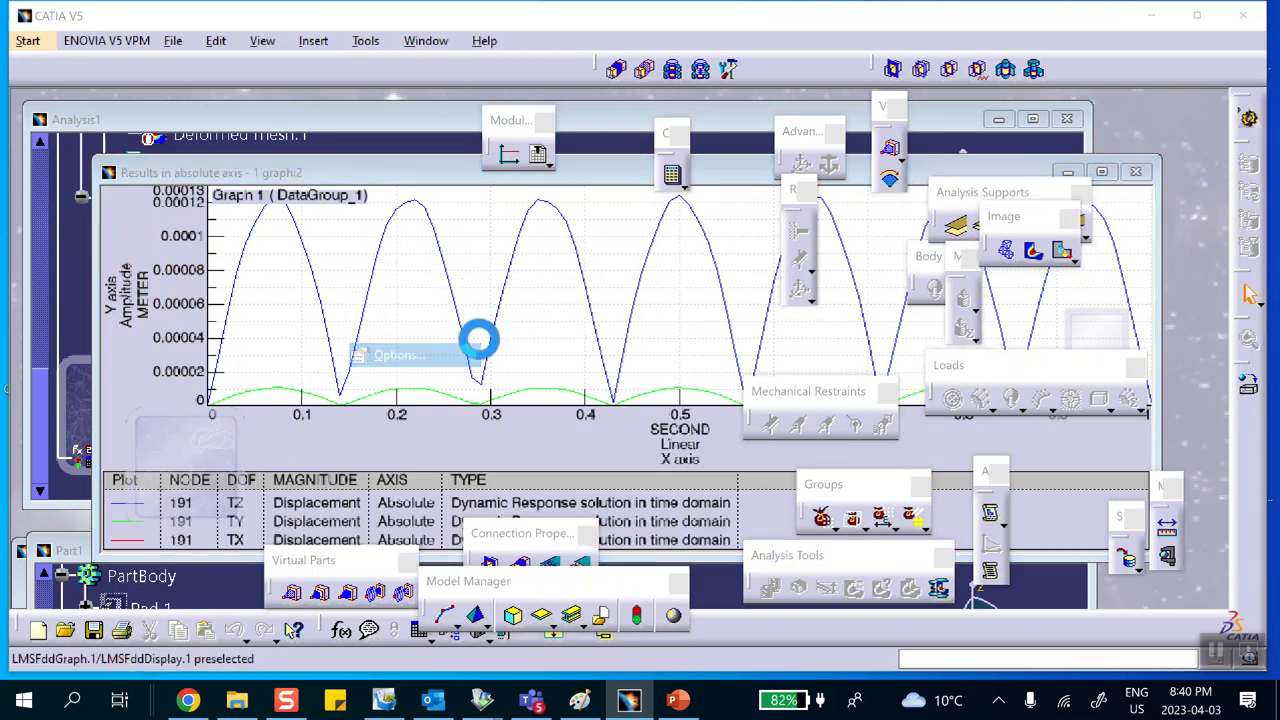
{"action": "left_click", "coordinate": [846, 296]}
{"action": "left_click", "coordinate": [824, 334]}
{"action": "left_click", "coordinate": [932, 454]}
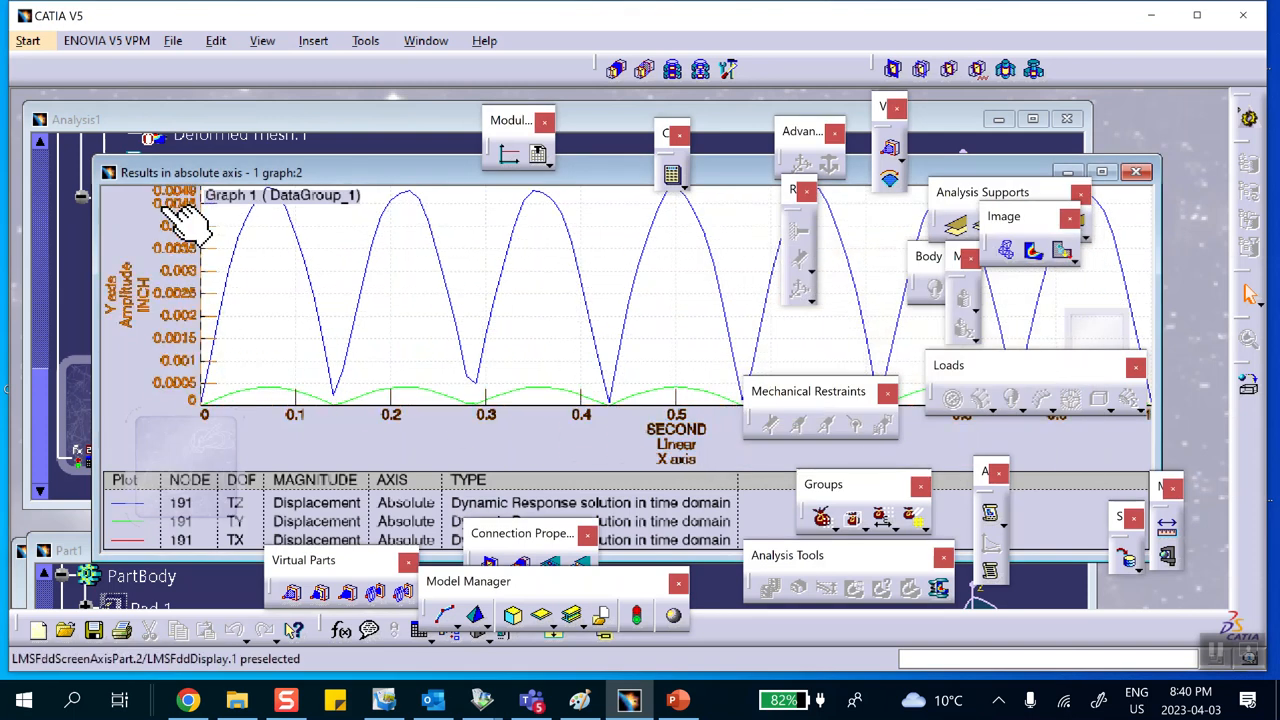
Step: Switch the new graph's Y axis format from amplitude to Real values
{"action": "left_click_drag", "start_coordinate": [310, 188], "coordinate": [425, 180]}
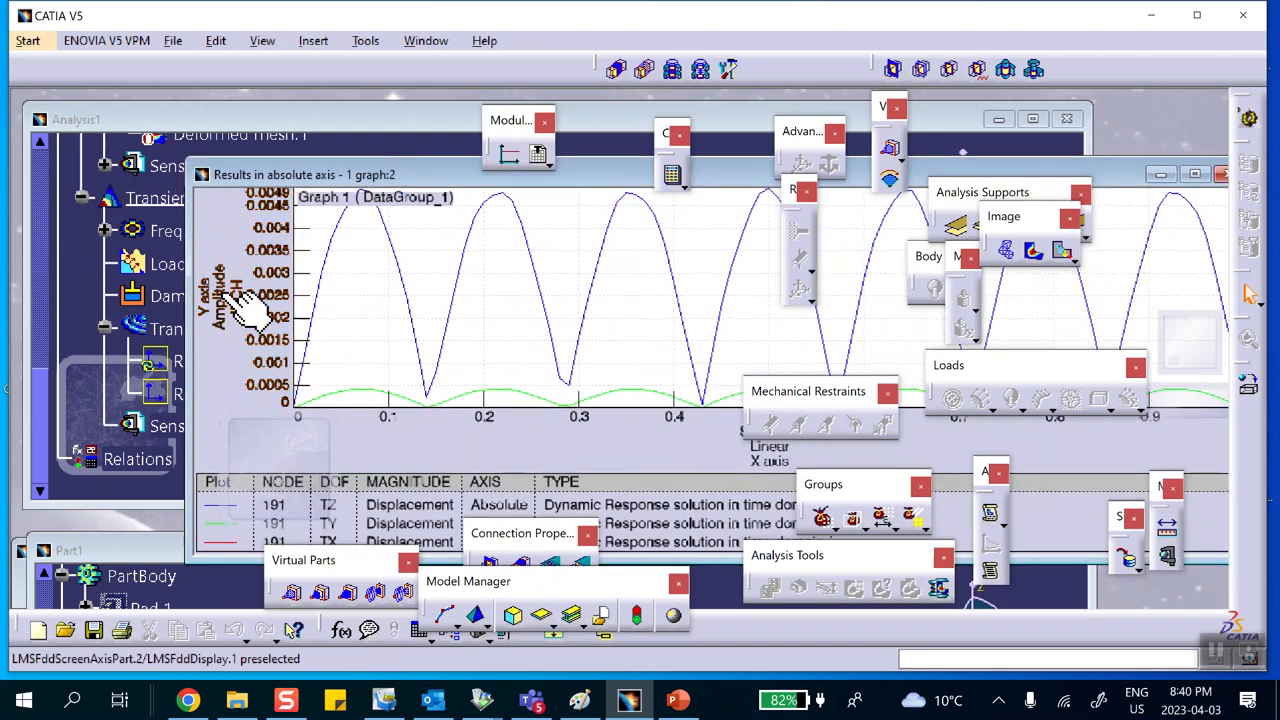
{"action": "right_click", "coordinate": [232, 296]}
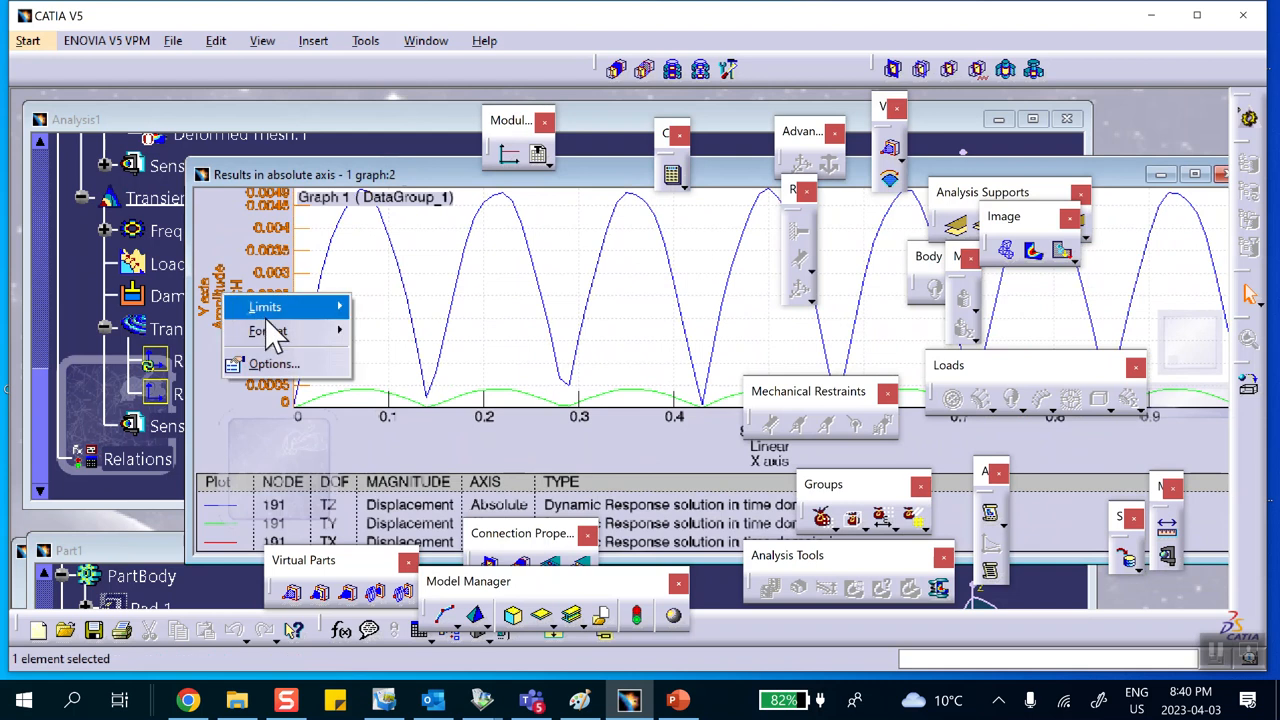
{"action": "mouse_move", "coordinate": [285, 331]}
{"action": "left_click", "coordinate": [390, 331]}
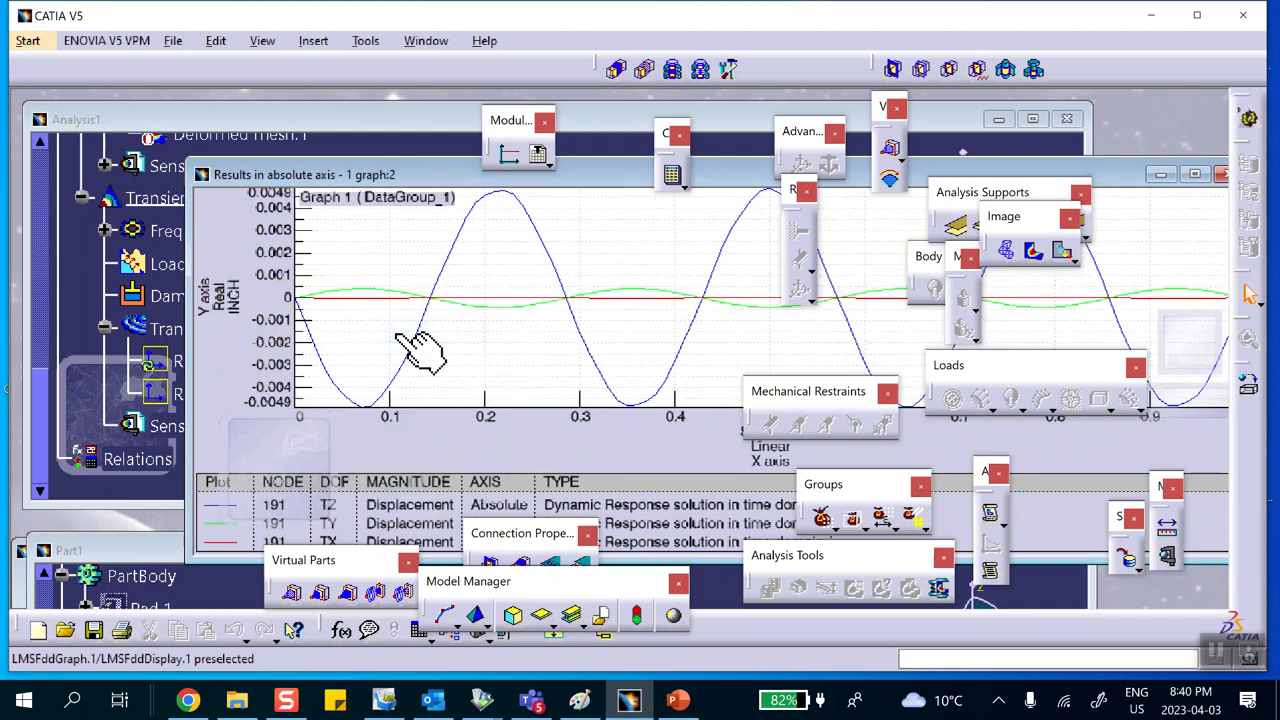
{"action": "middle_click_drag", "start_coordinate": [497, 330], "coordinate": [427, 335]}
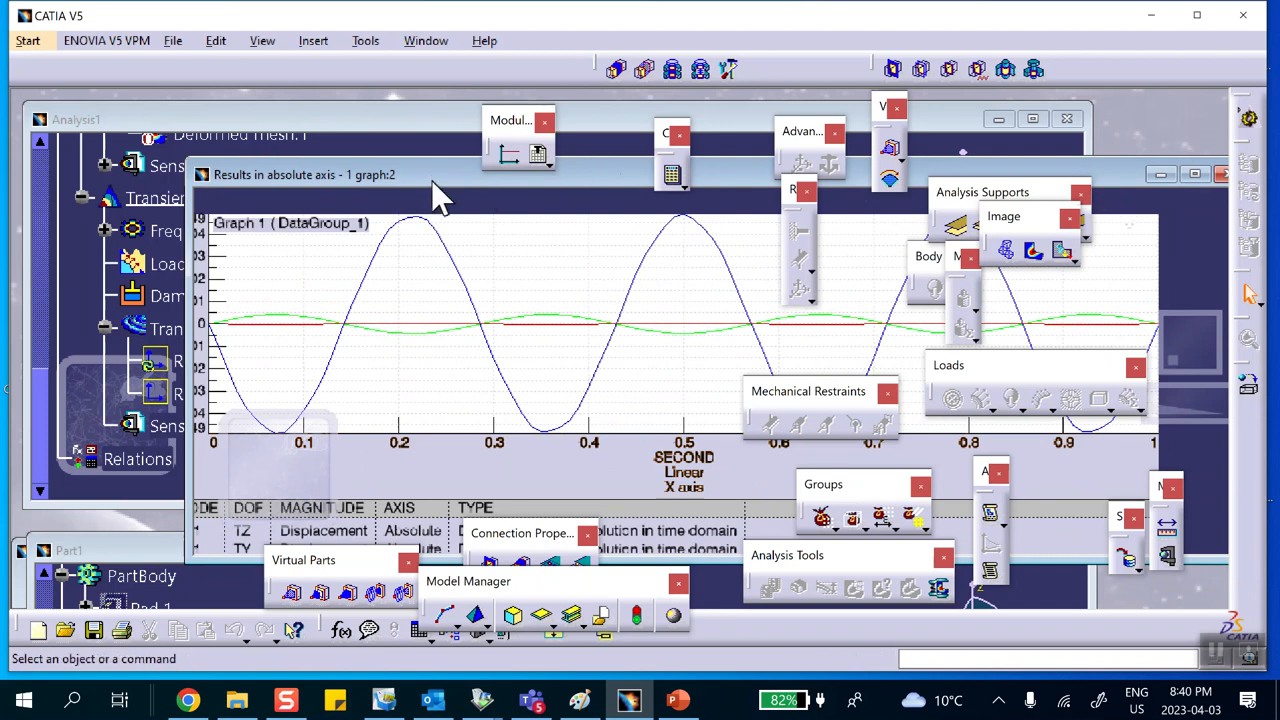
{"action": "left_click_drag", "start_coordinate": [431, 175], "coordinate": [386, 140]}
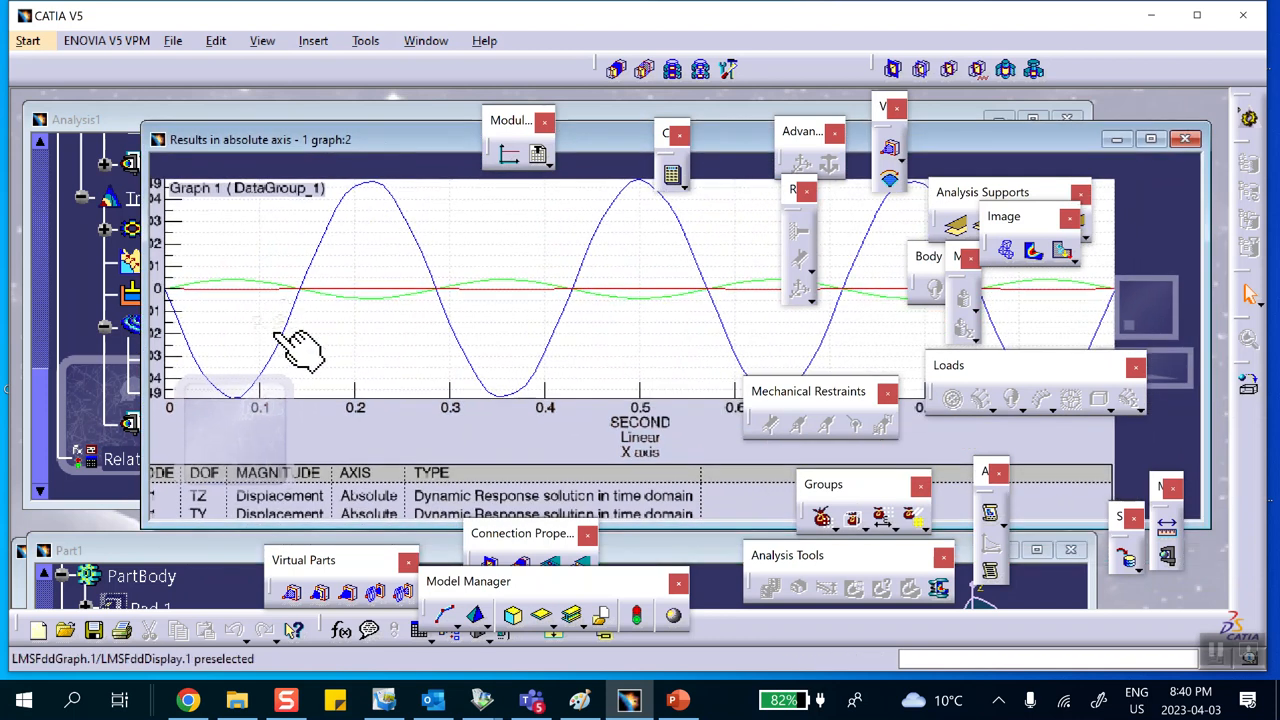